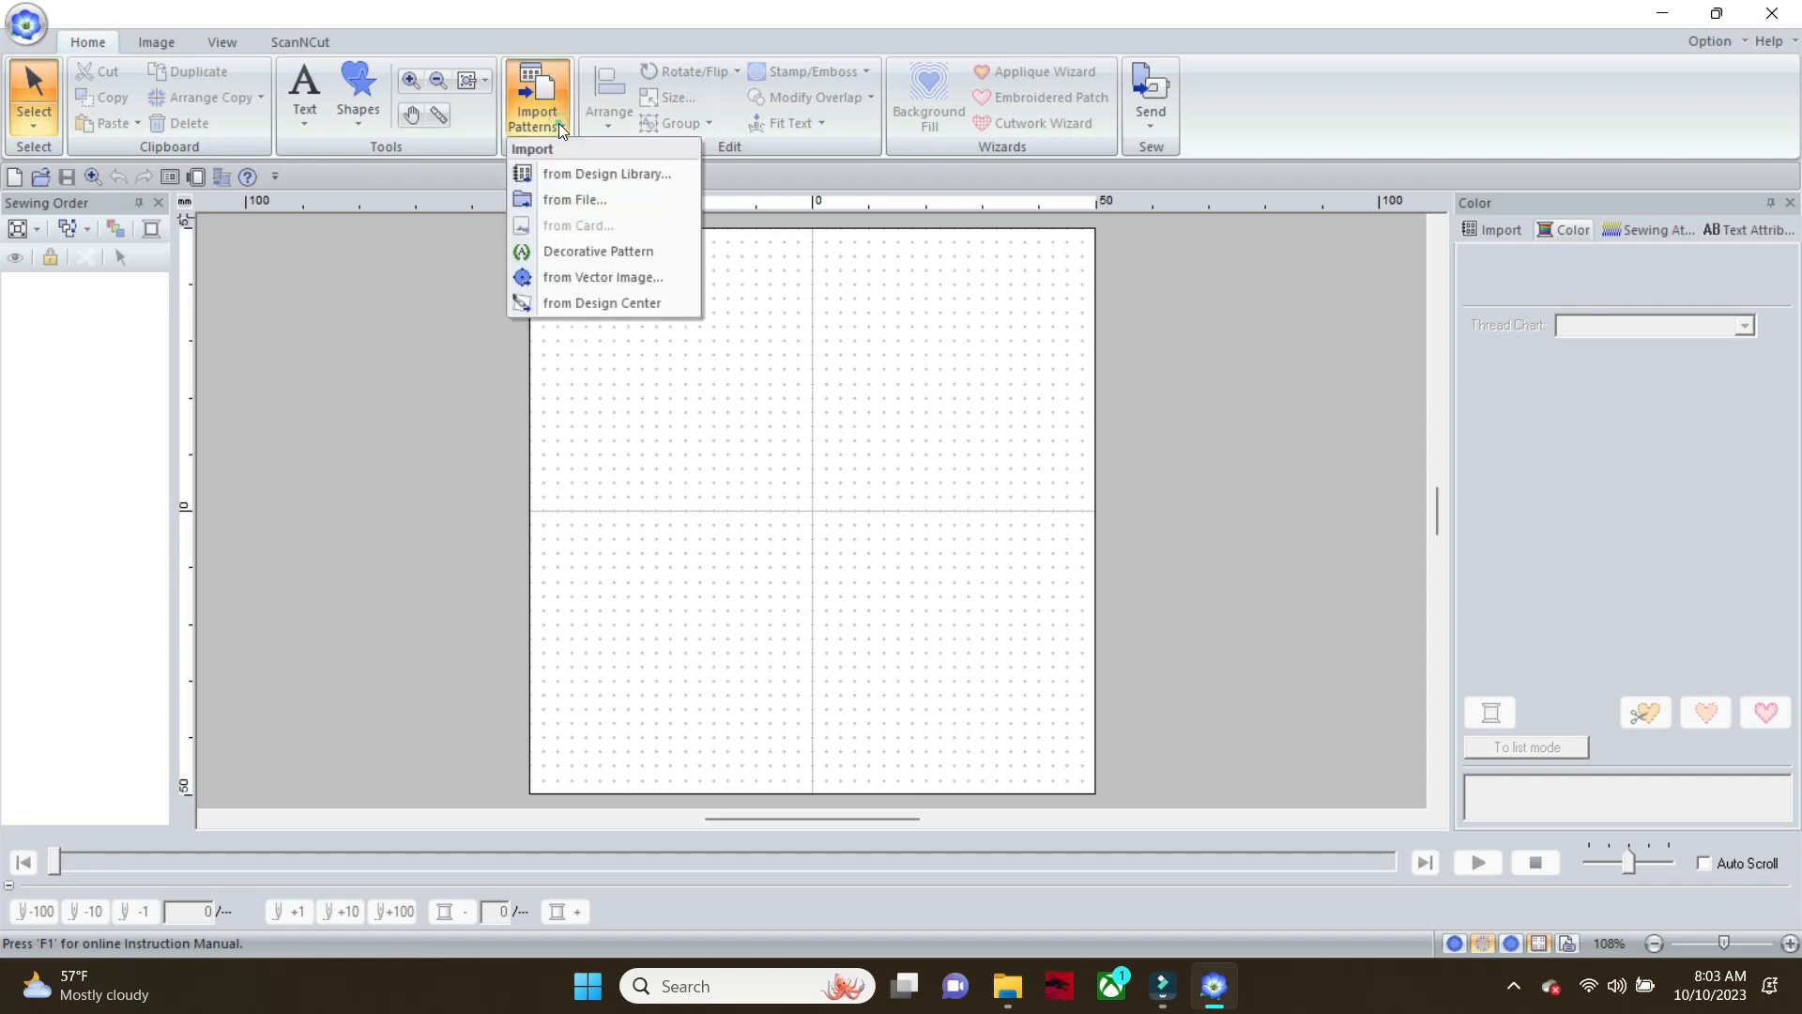
# Import the calf vector image from the Downloads folder, and open the region stitch types for its main outline shape
pyautogui.click(597, 278)
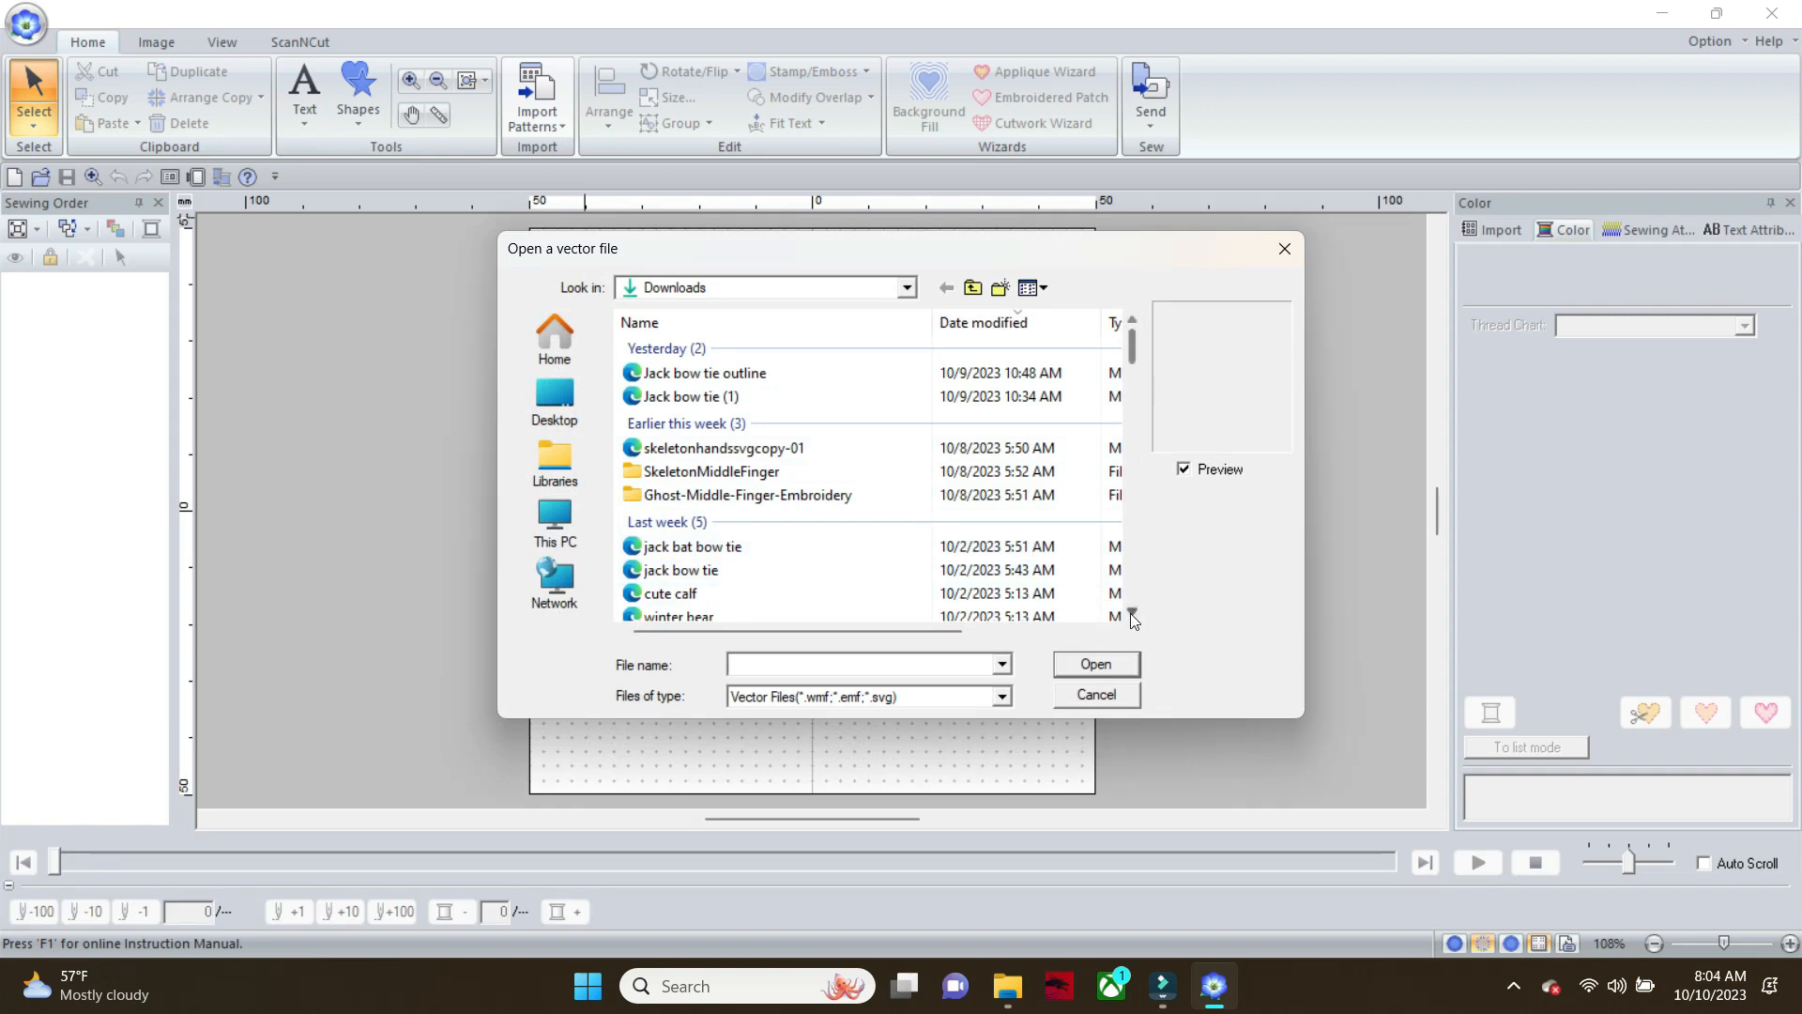
pyautogui.click(1132, 614)
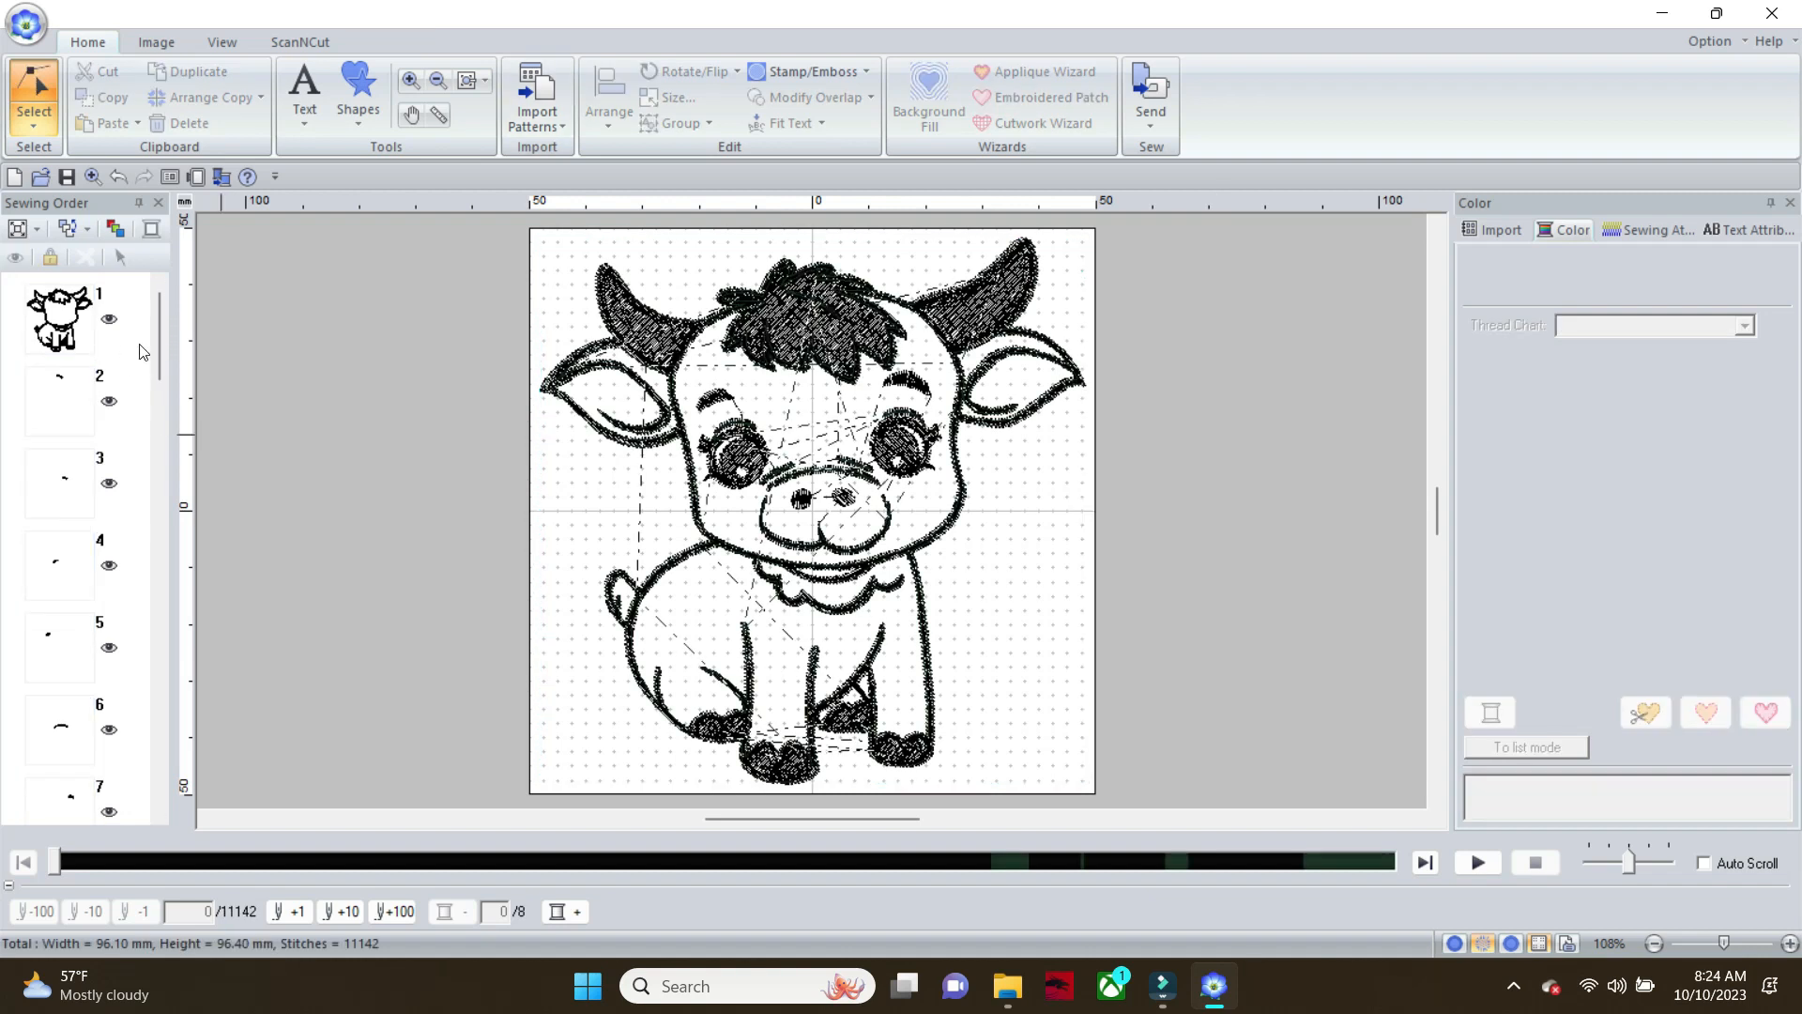
pyautogui.click(66, 318)
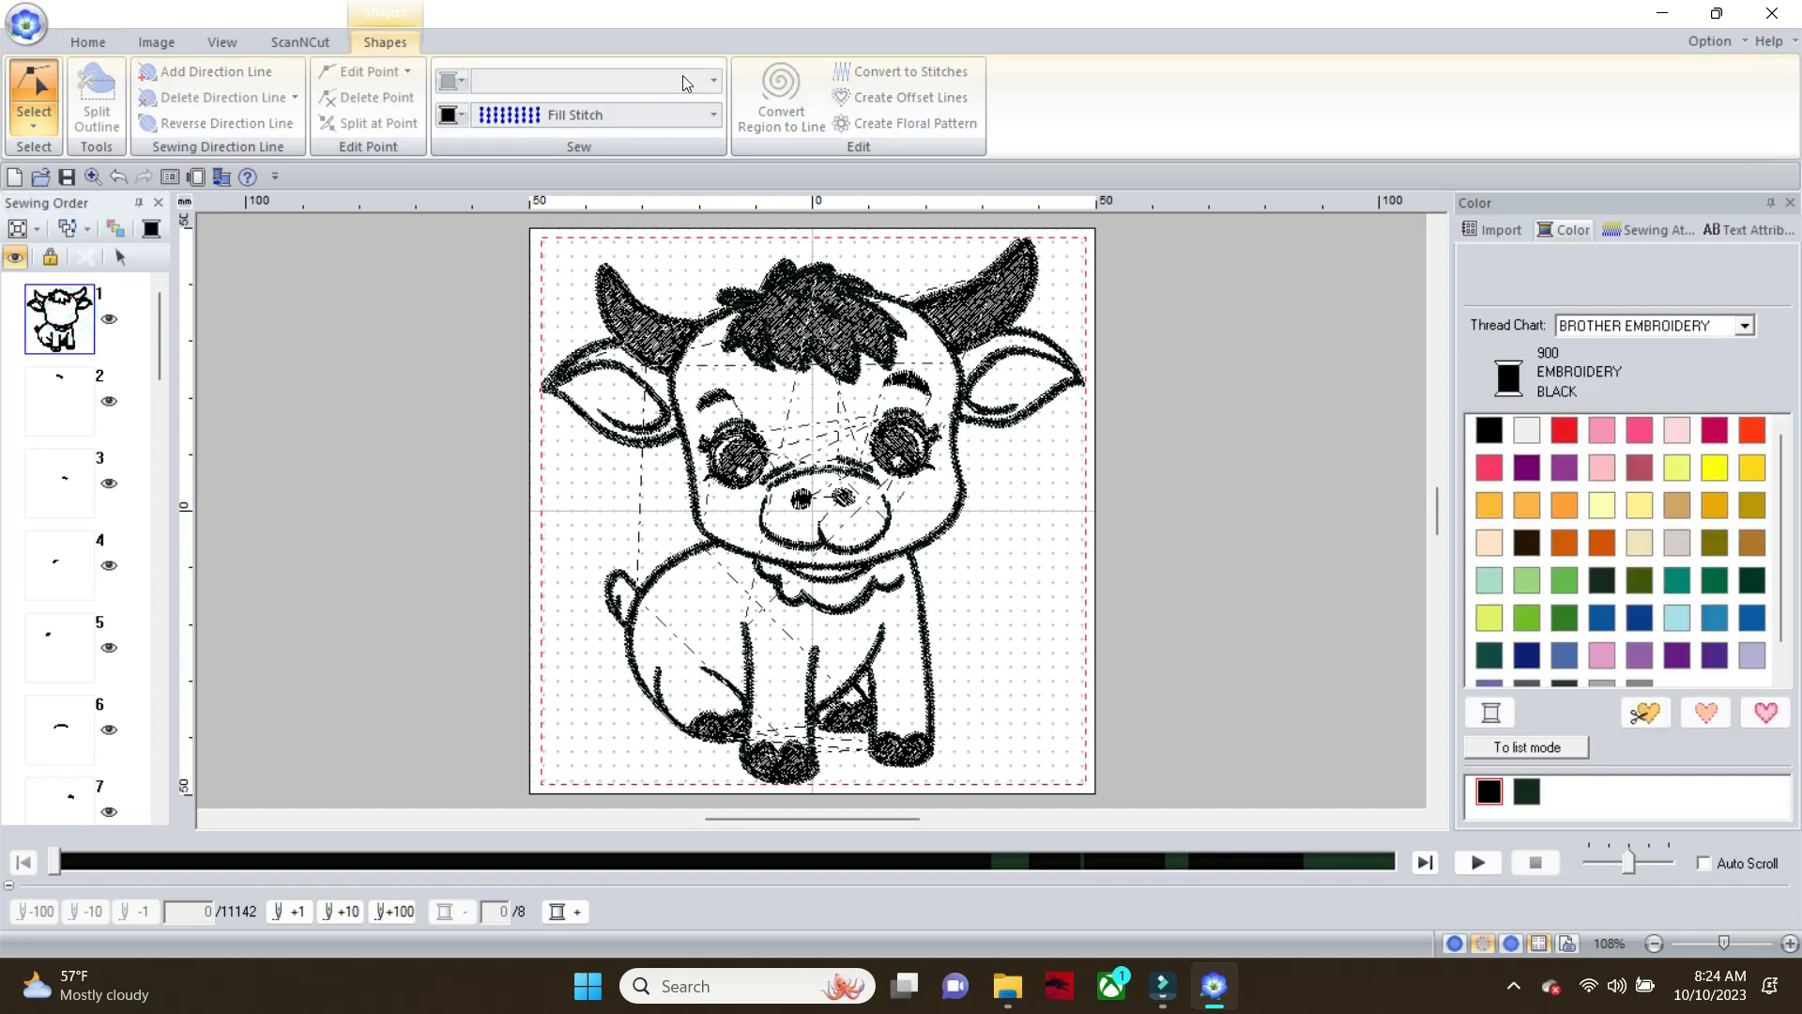
pyautogui.click(713, 115)
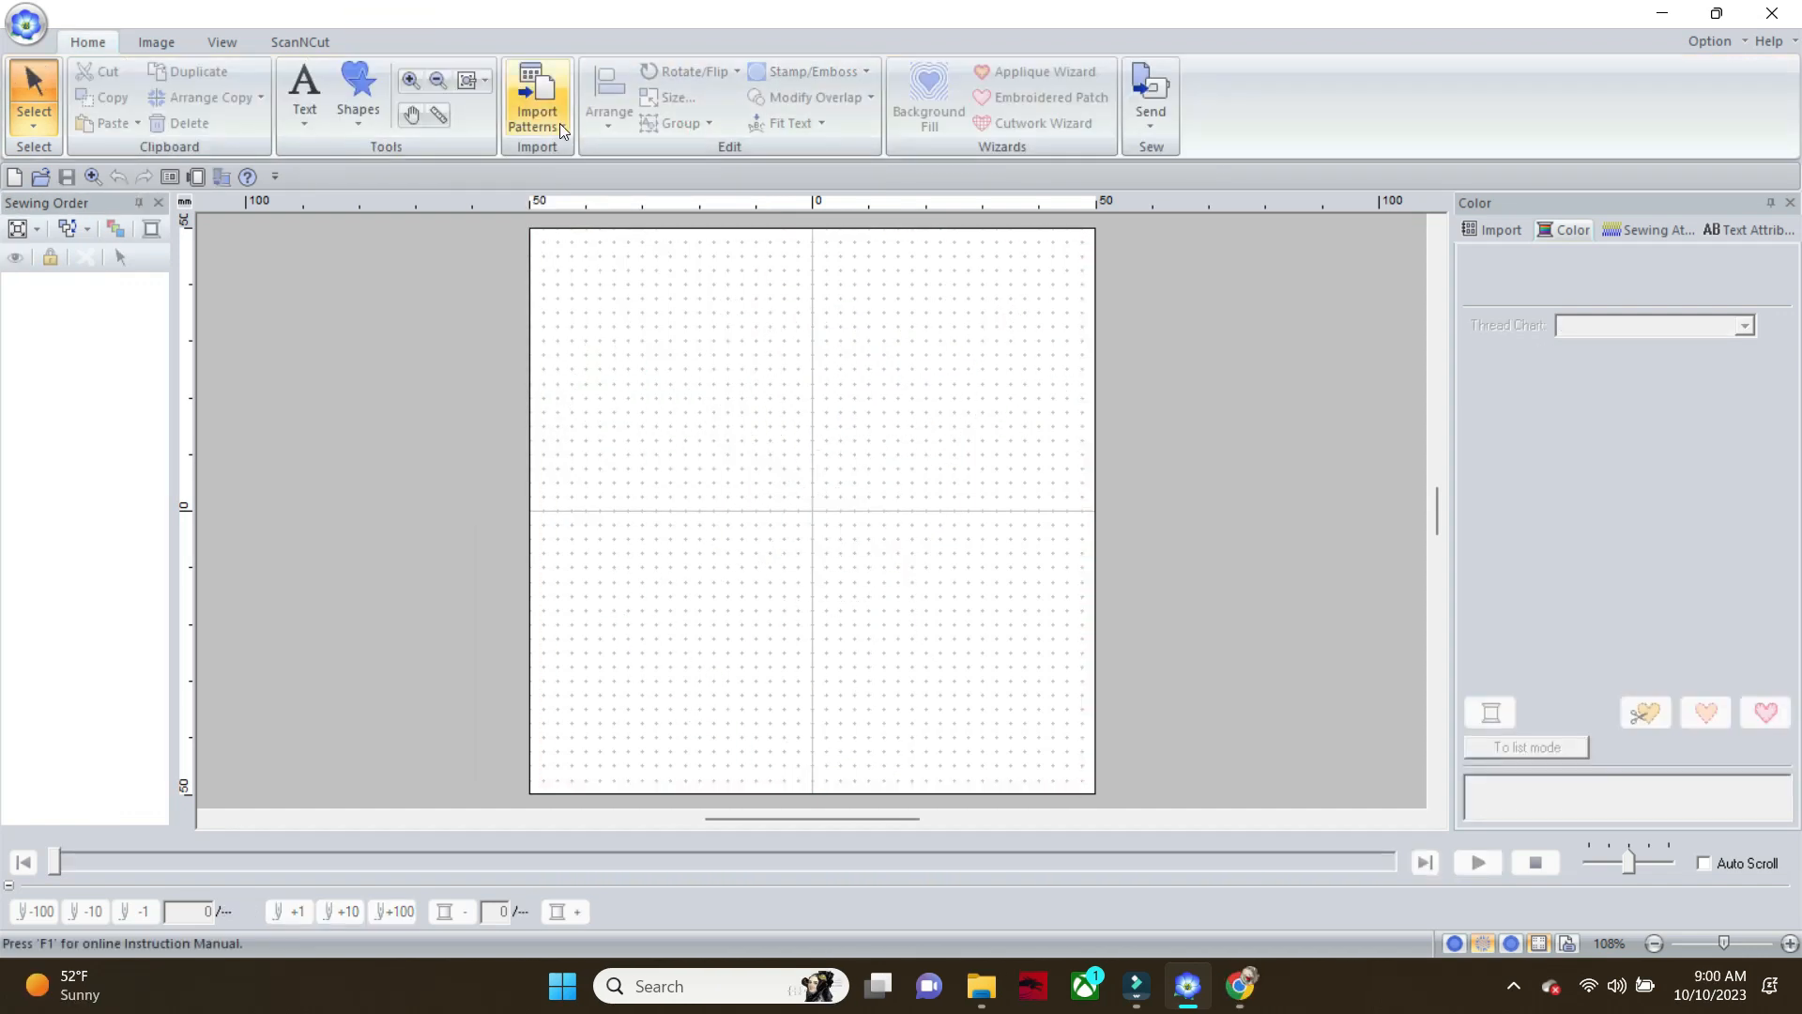
# Import the calf vector image onto the blank design page
pyautogui.click(560, 123)
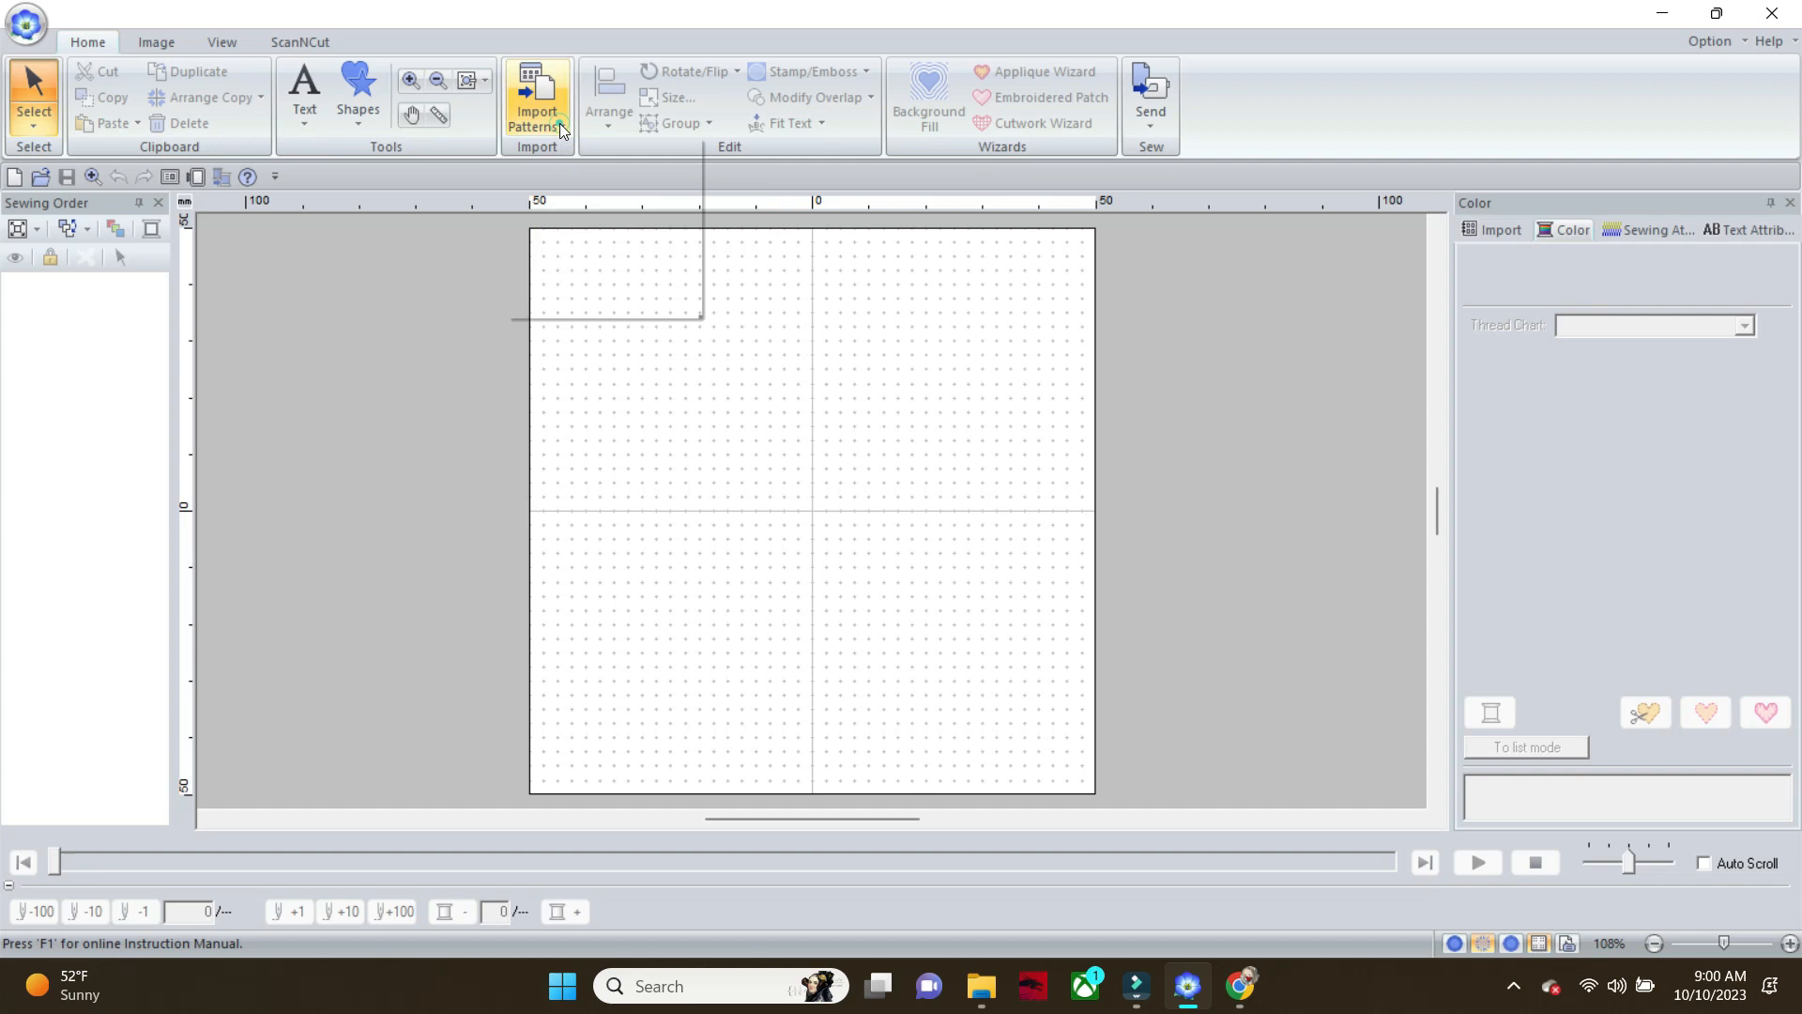
pyautogui.click(622, 277)
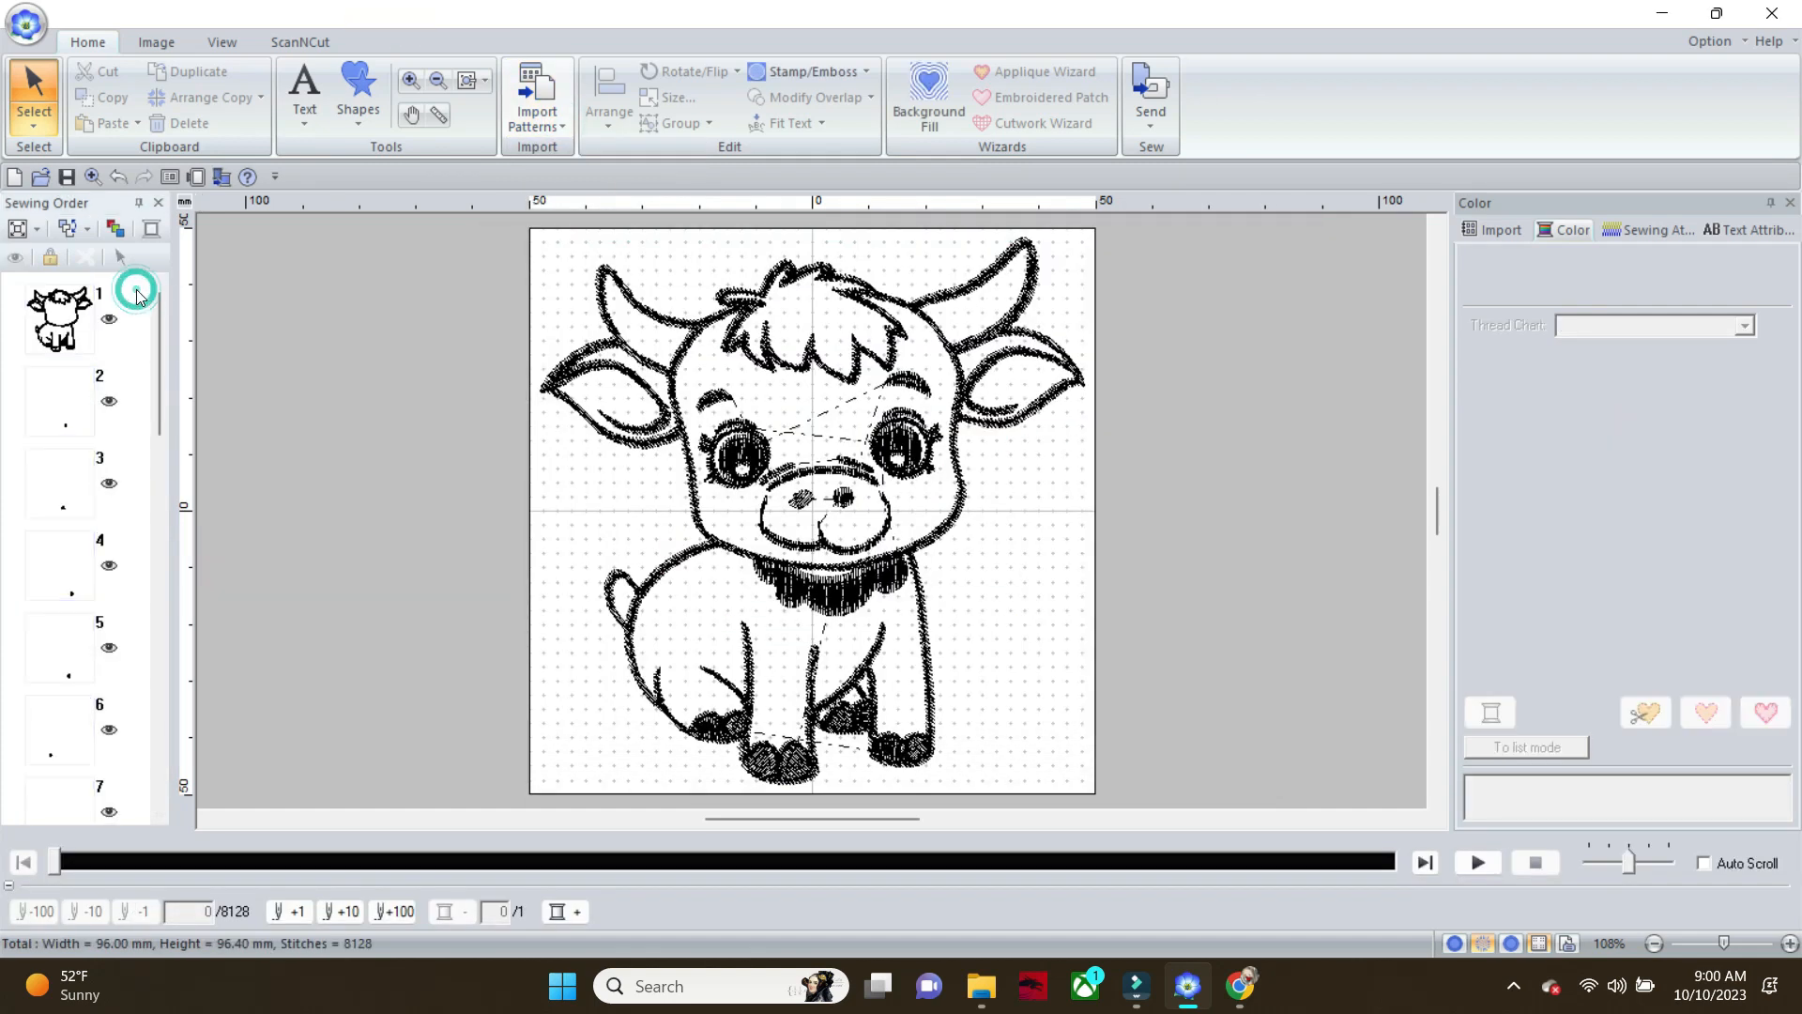
# Select the calf's main black outline shape with the Select Point tool and set its line sew type to Running Stitch
pyautogui.click(41, 118)
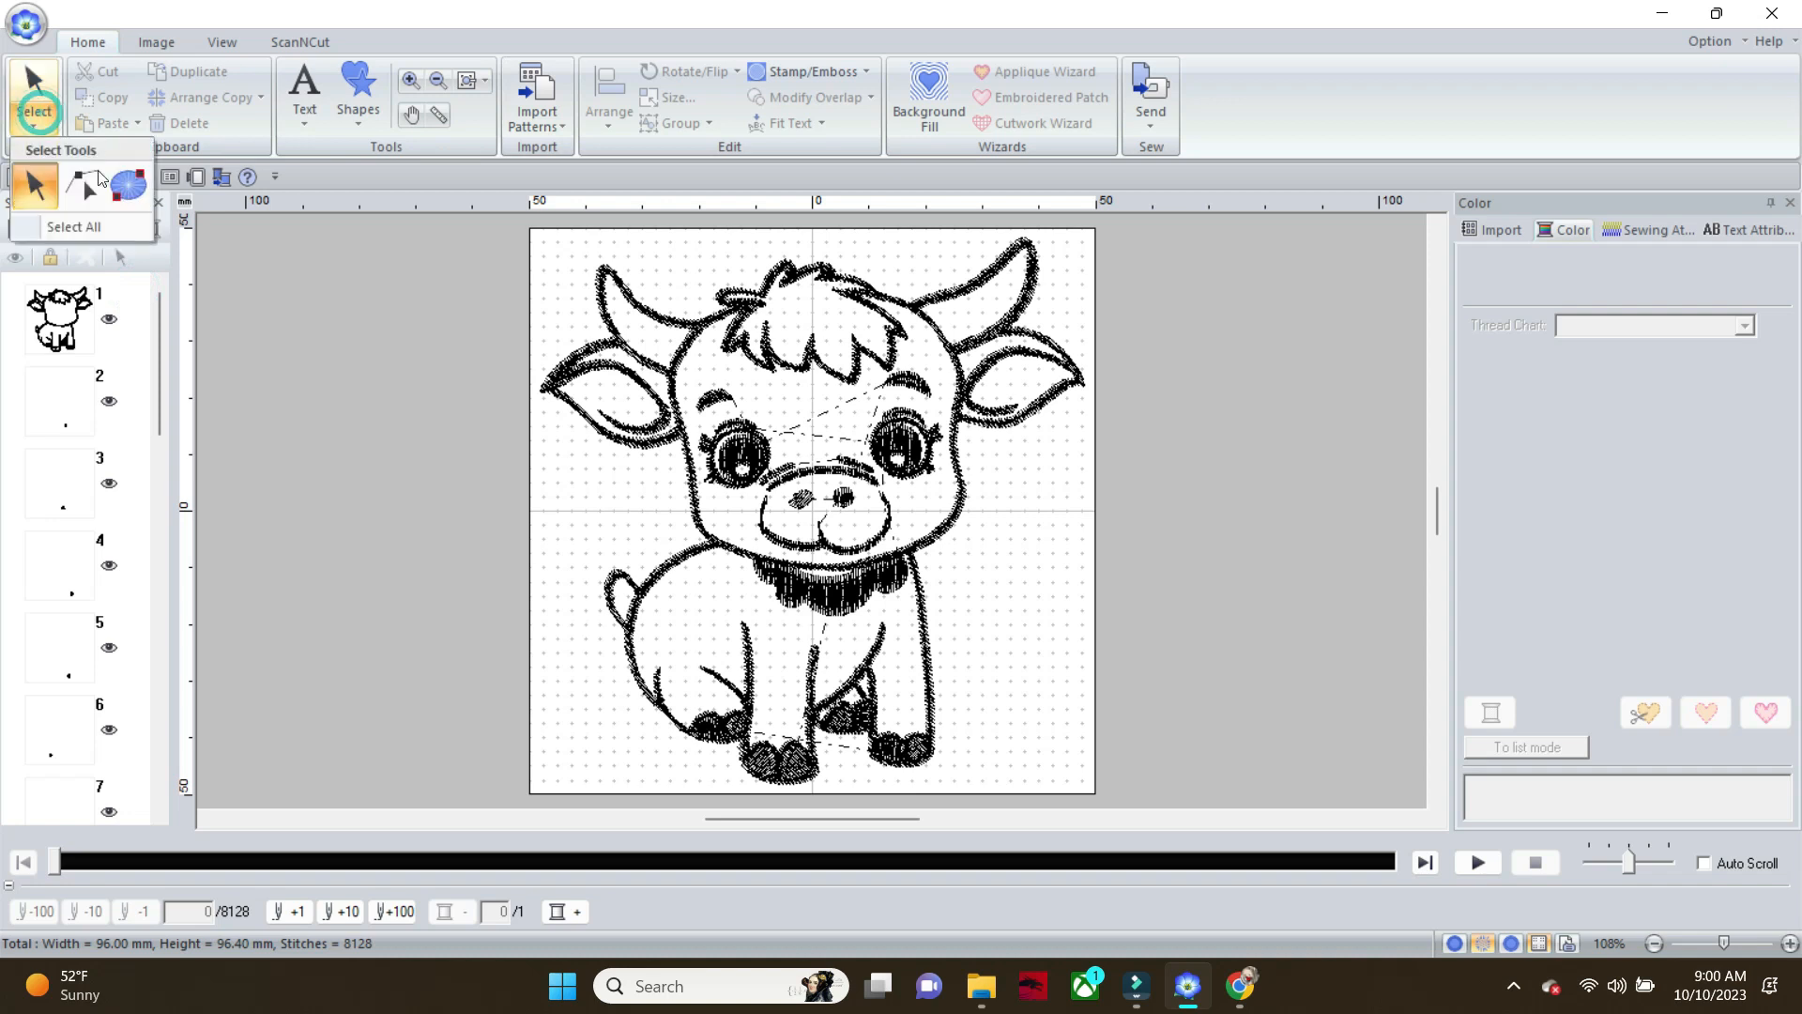
pyautogui.click(94, 184)
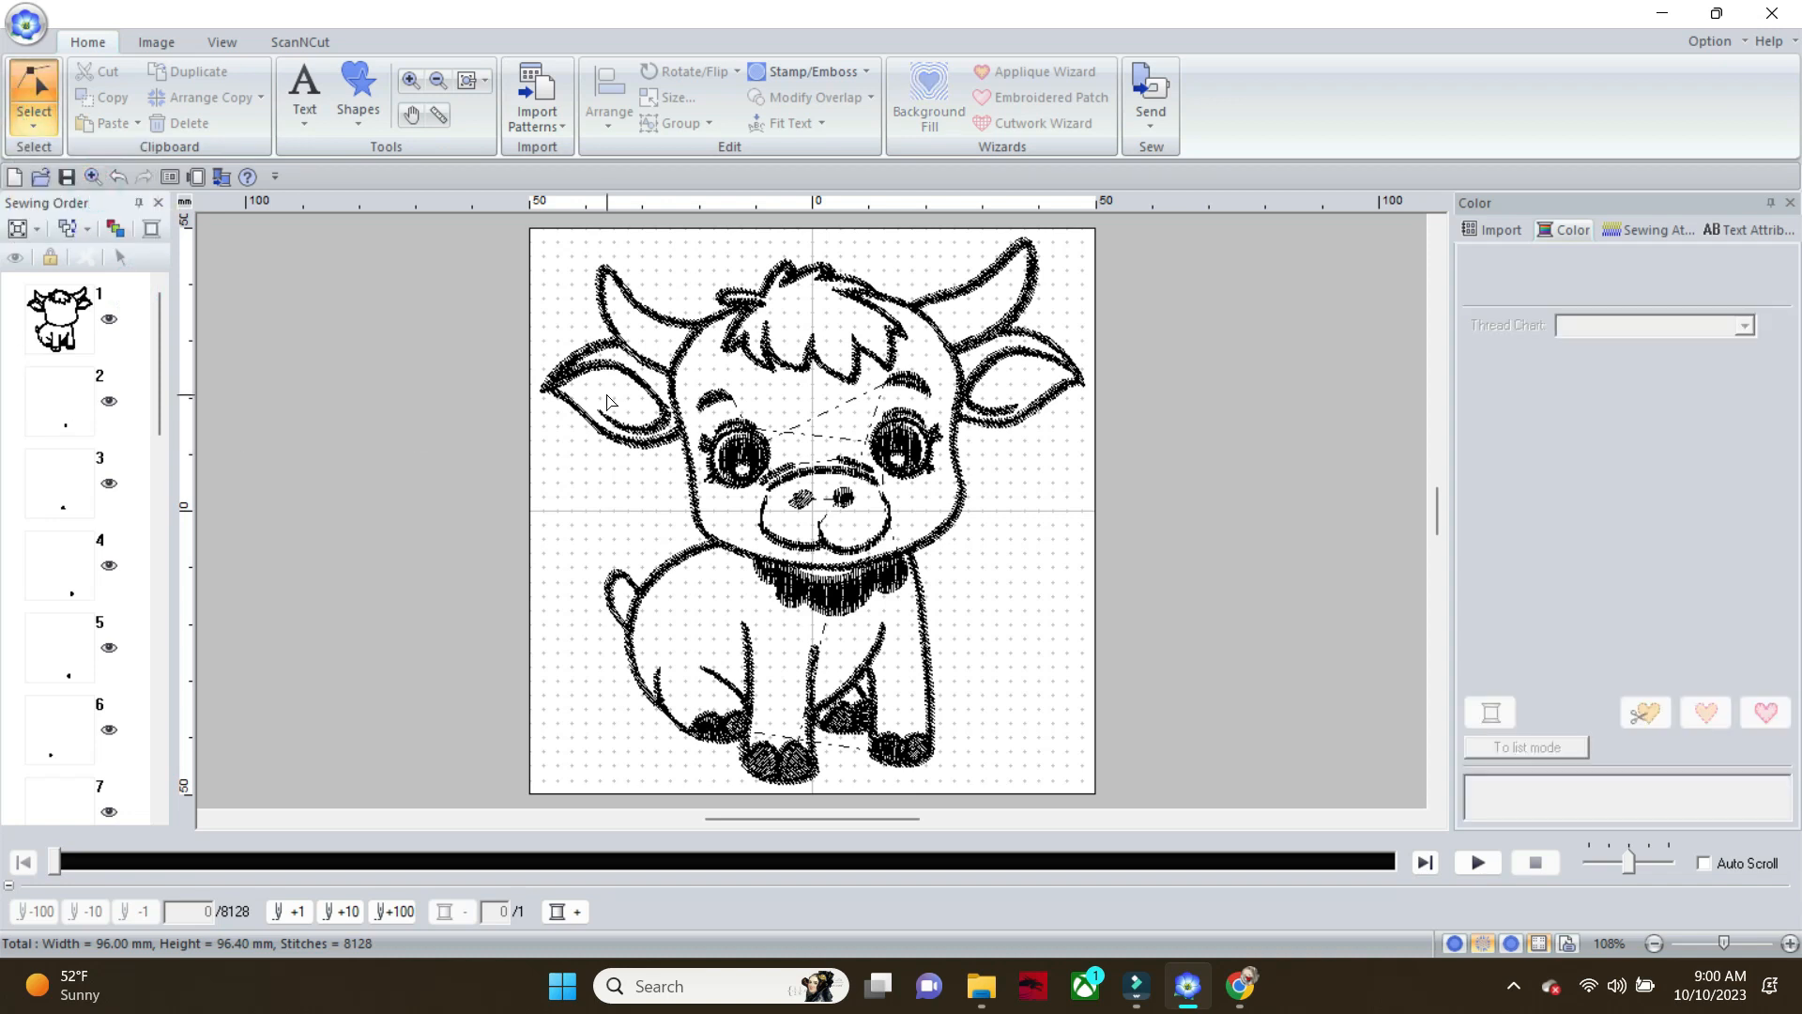
pyautogui.click(604, 273)
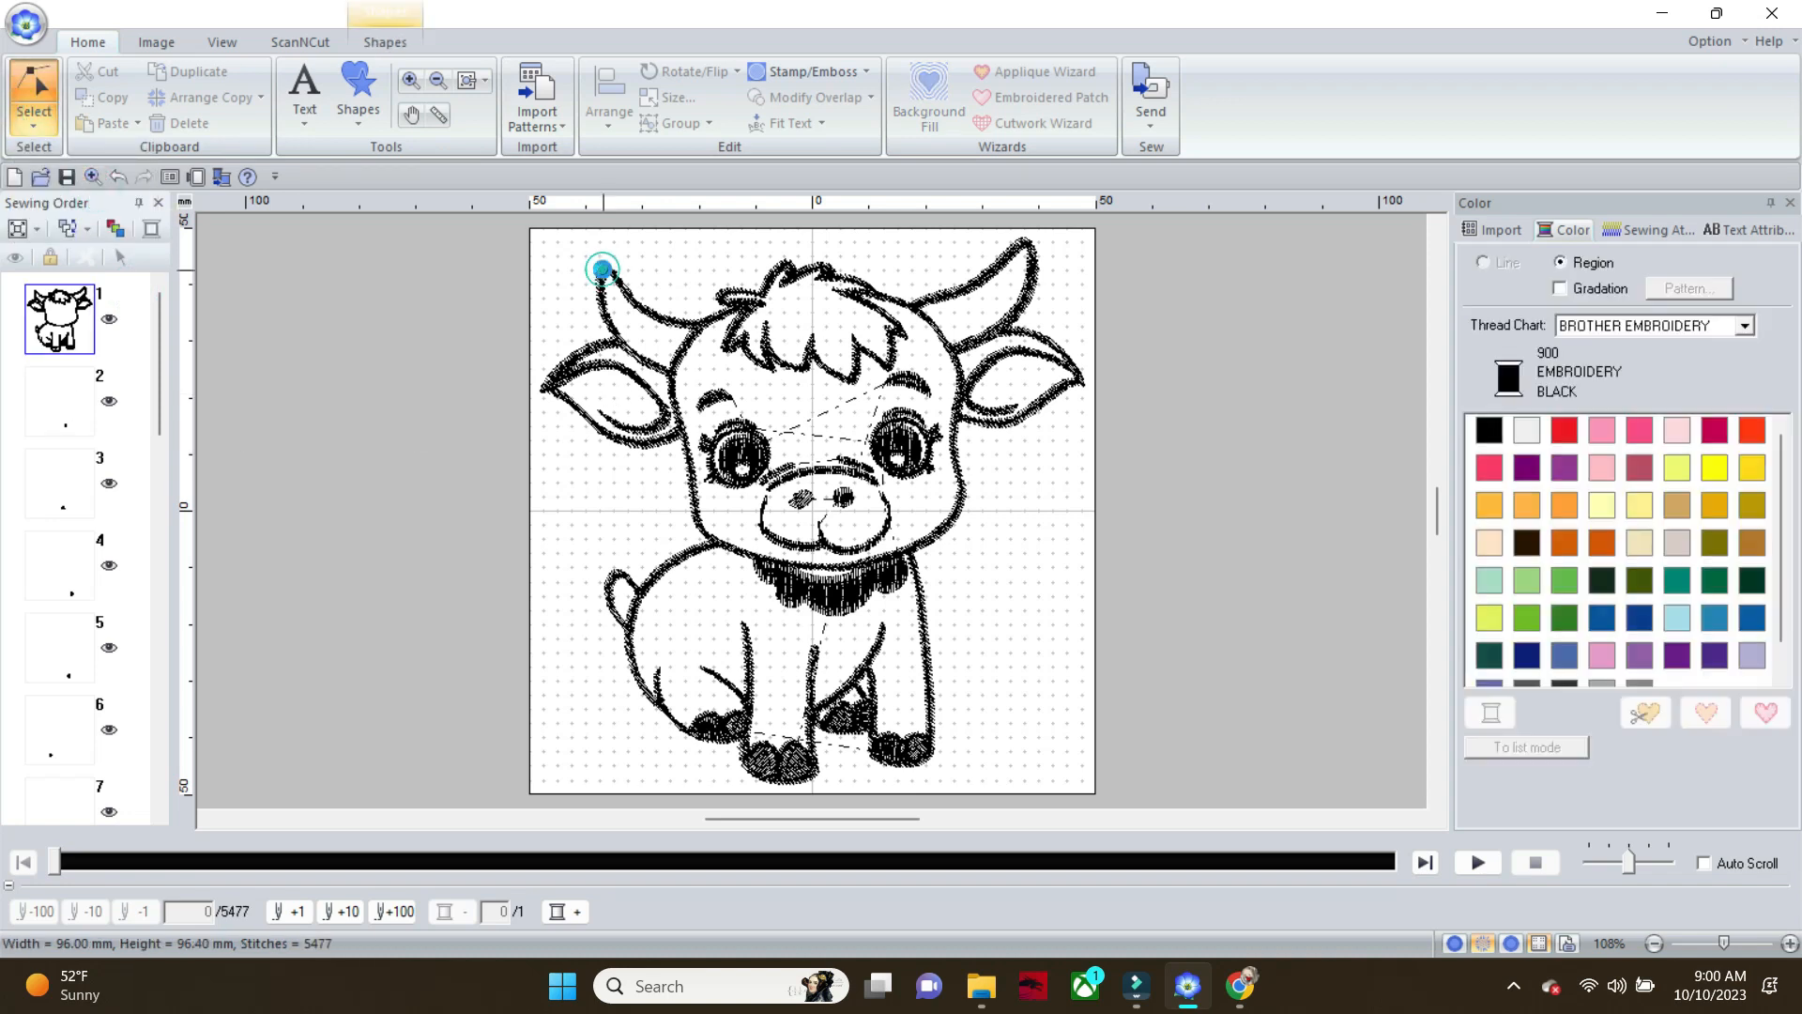
pyautogui.click(399, 43)
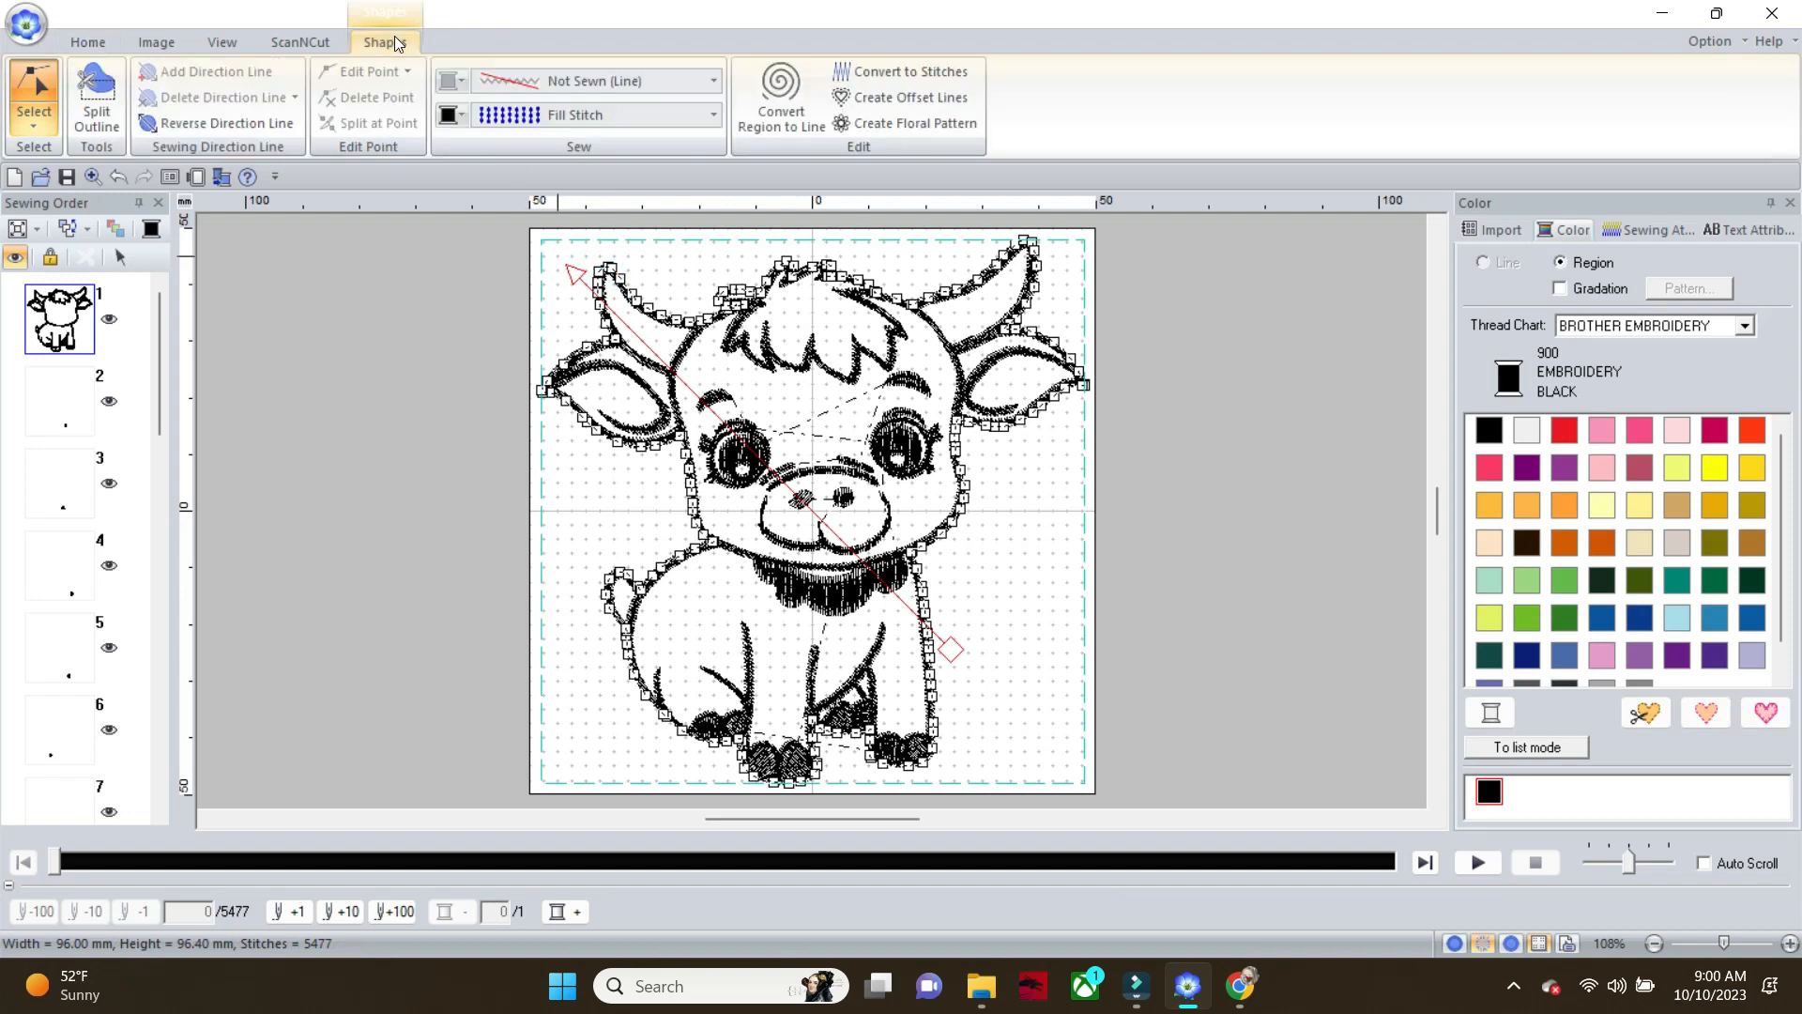
pyautogui.click(716, 80)
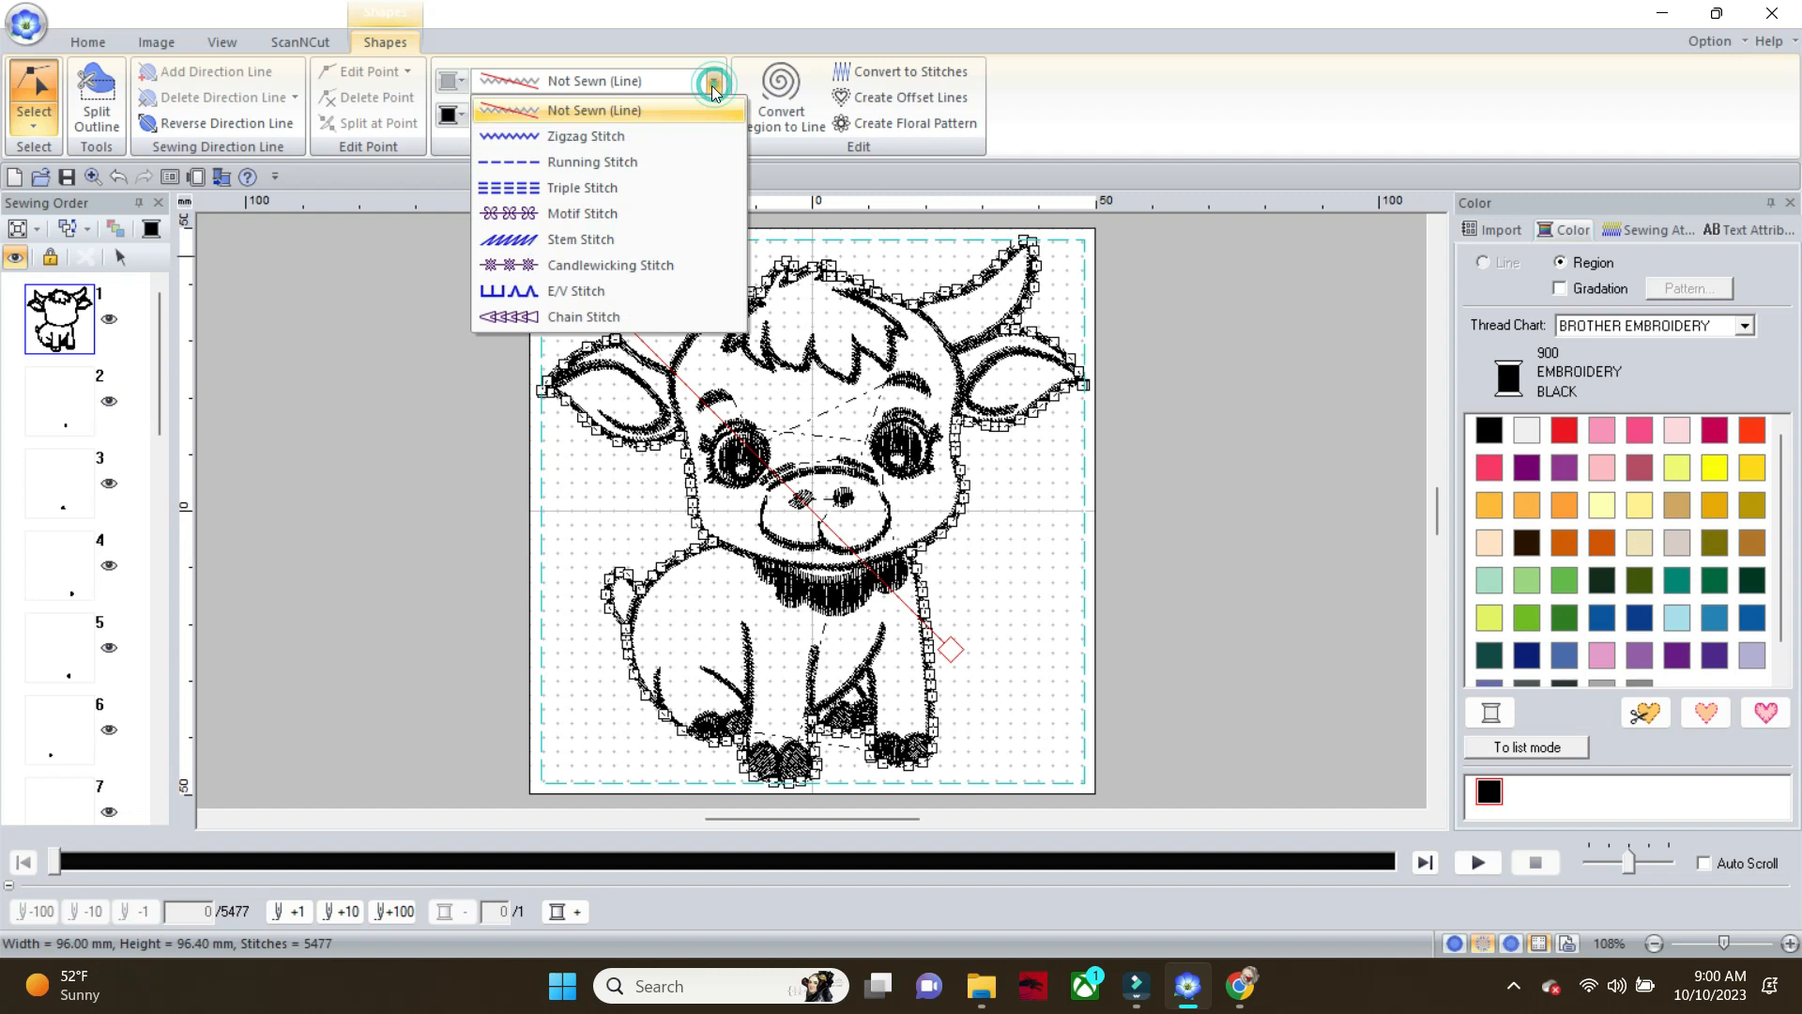
pyautogui.click(652, 160)
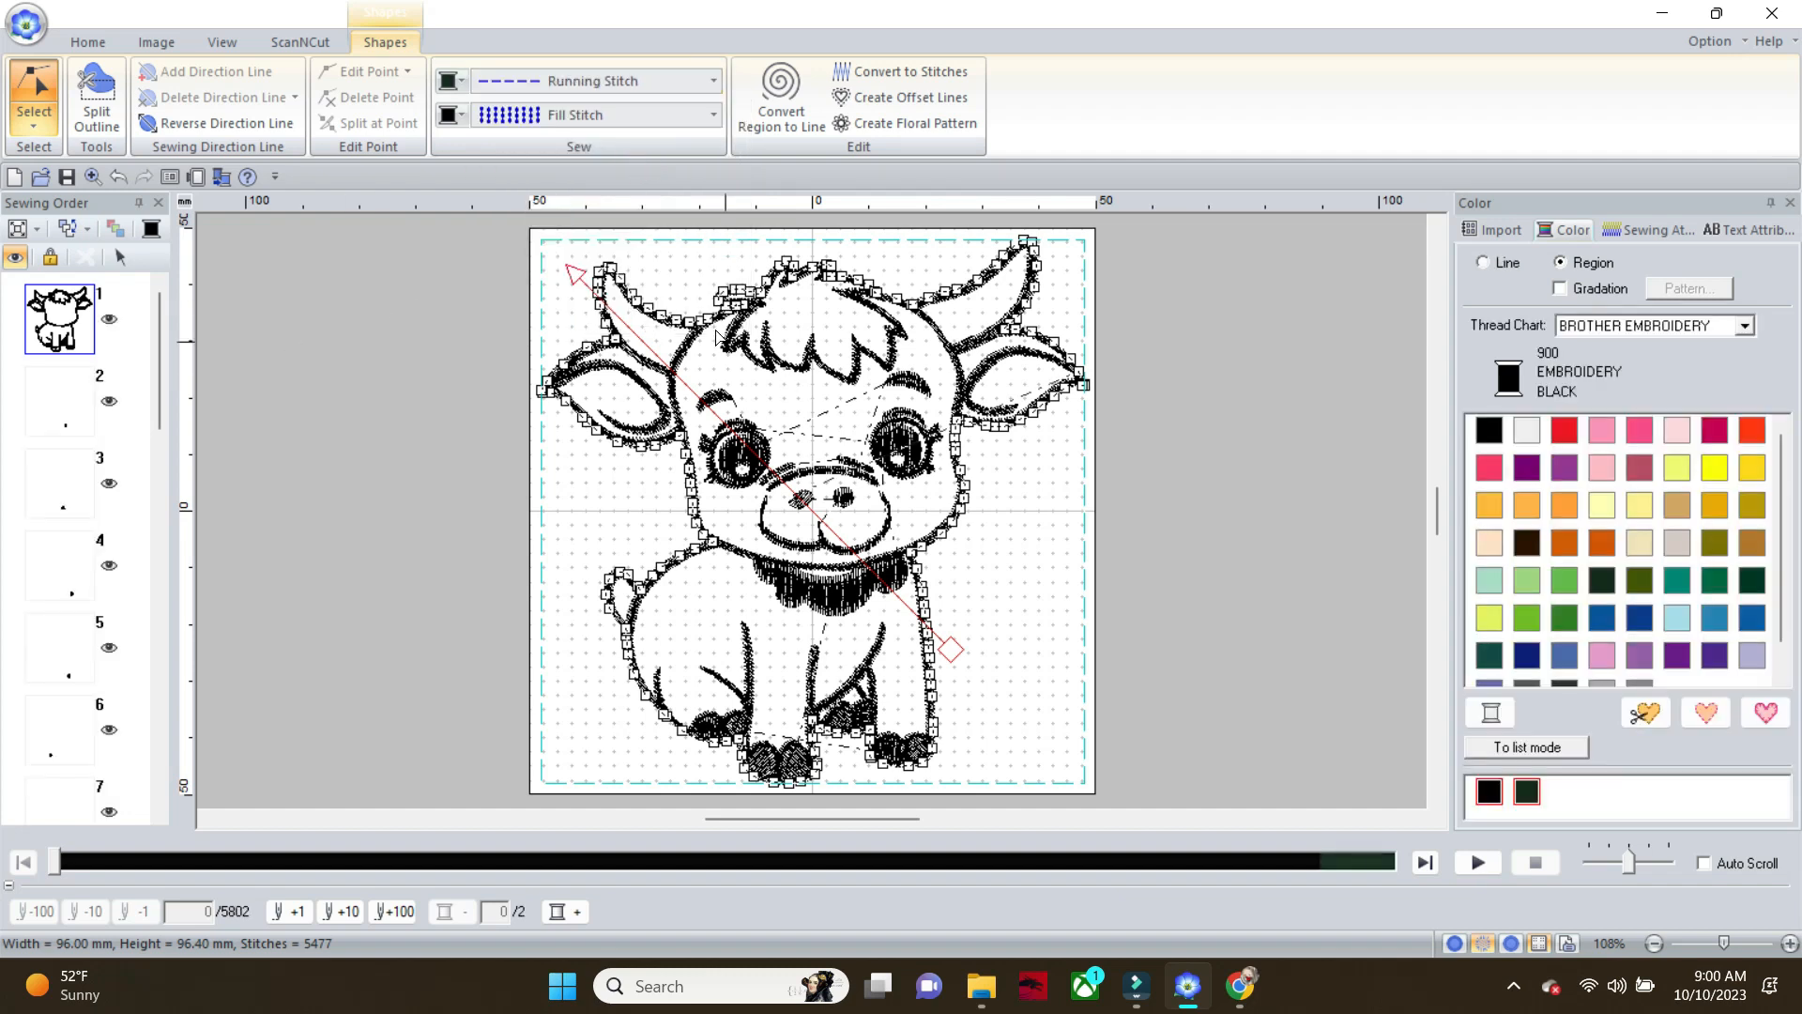
# Set the line sew type of the unsewn face shape to Running Stitch
pyautogui.click(690, 345)
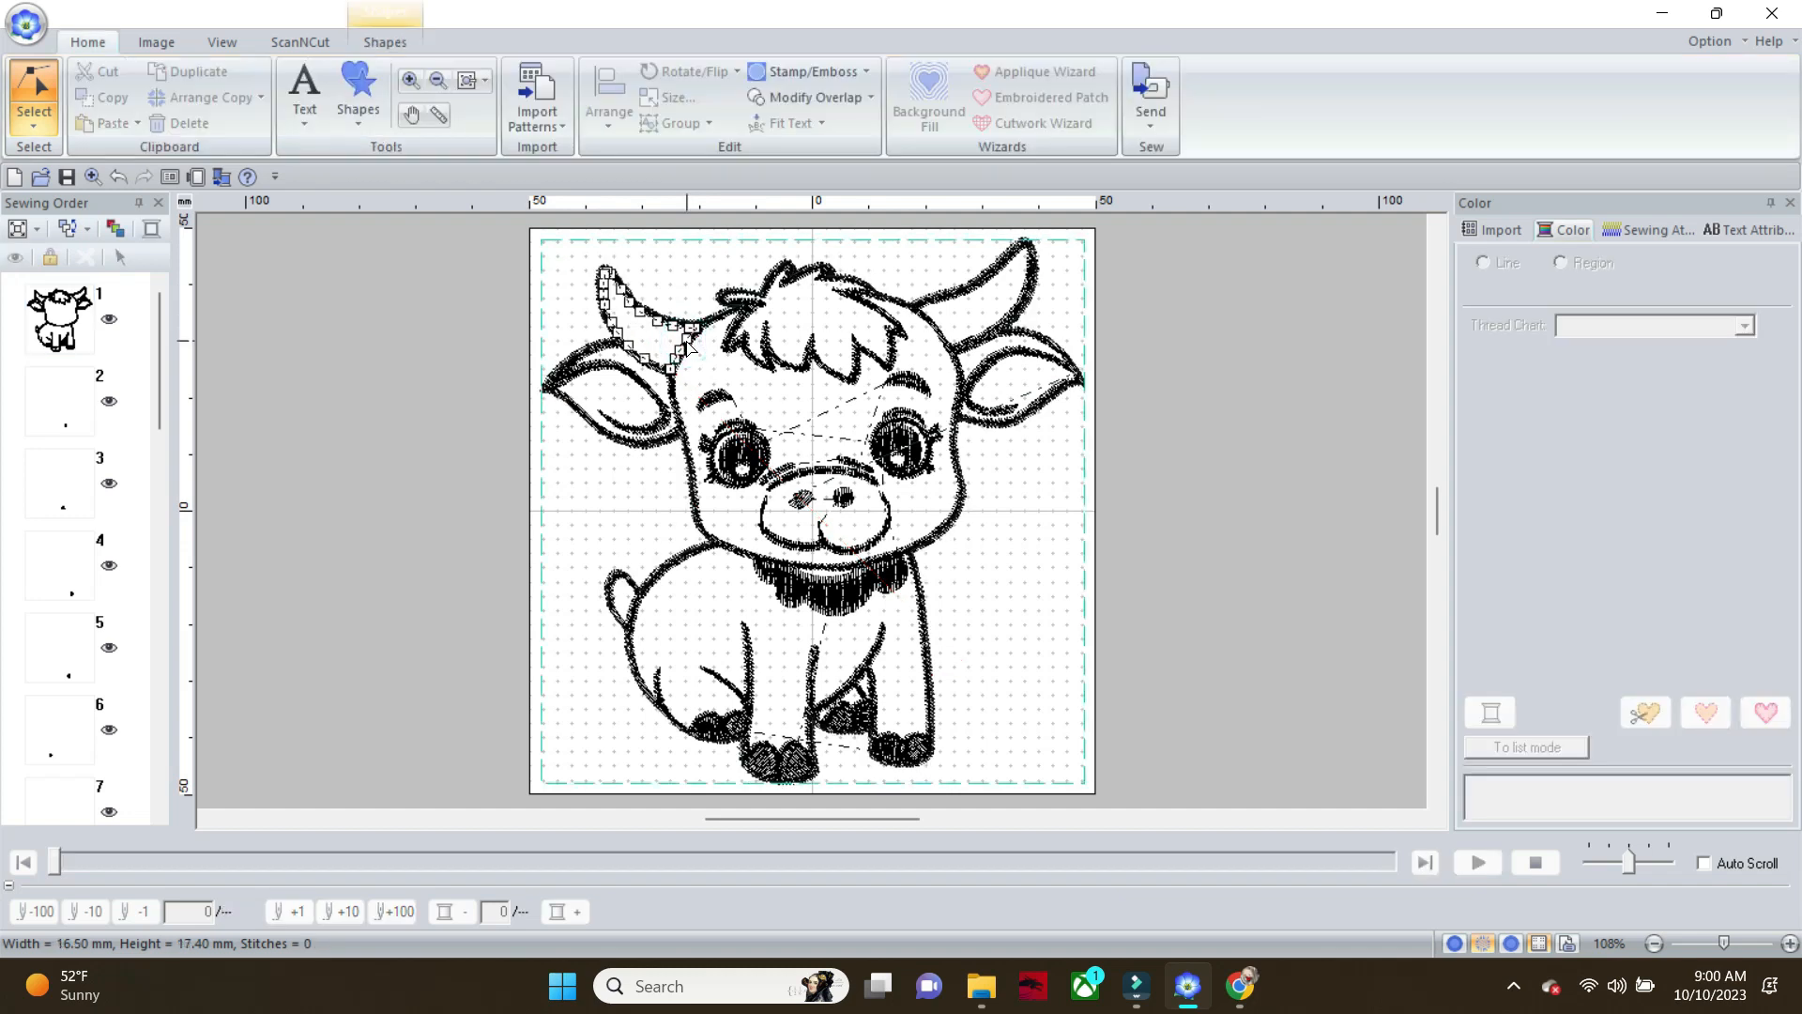
pyautogui.click(673, 403)
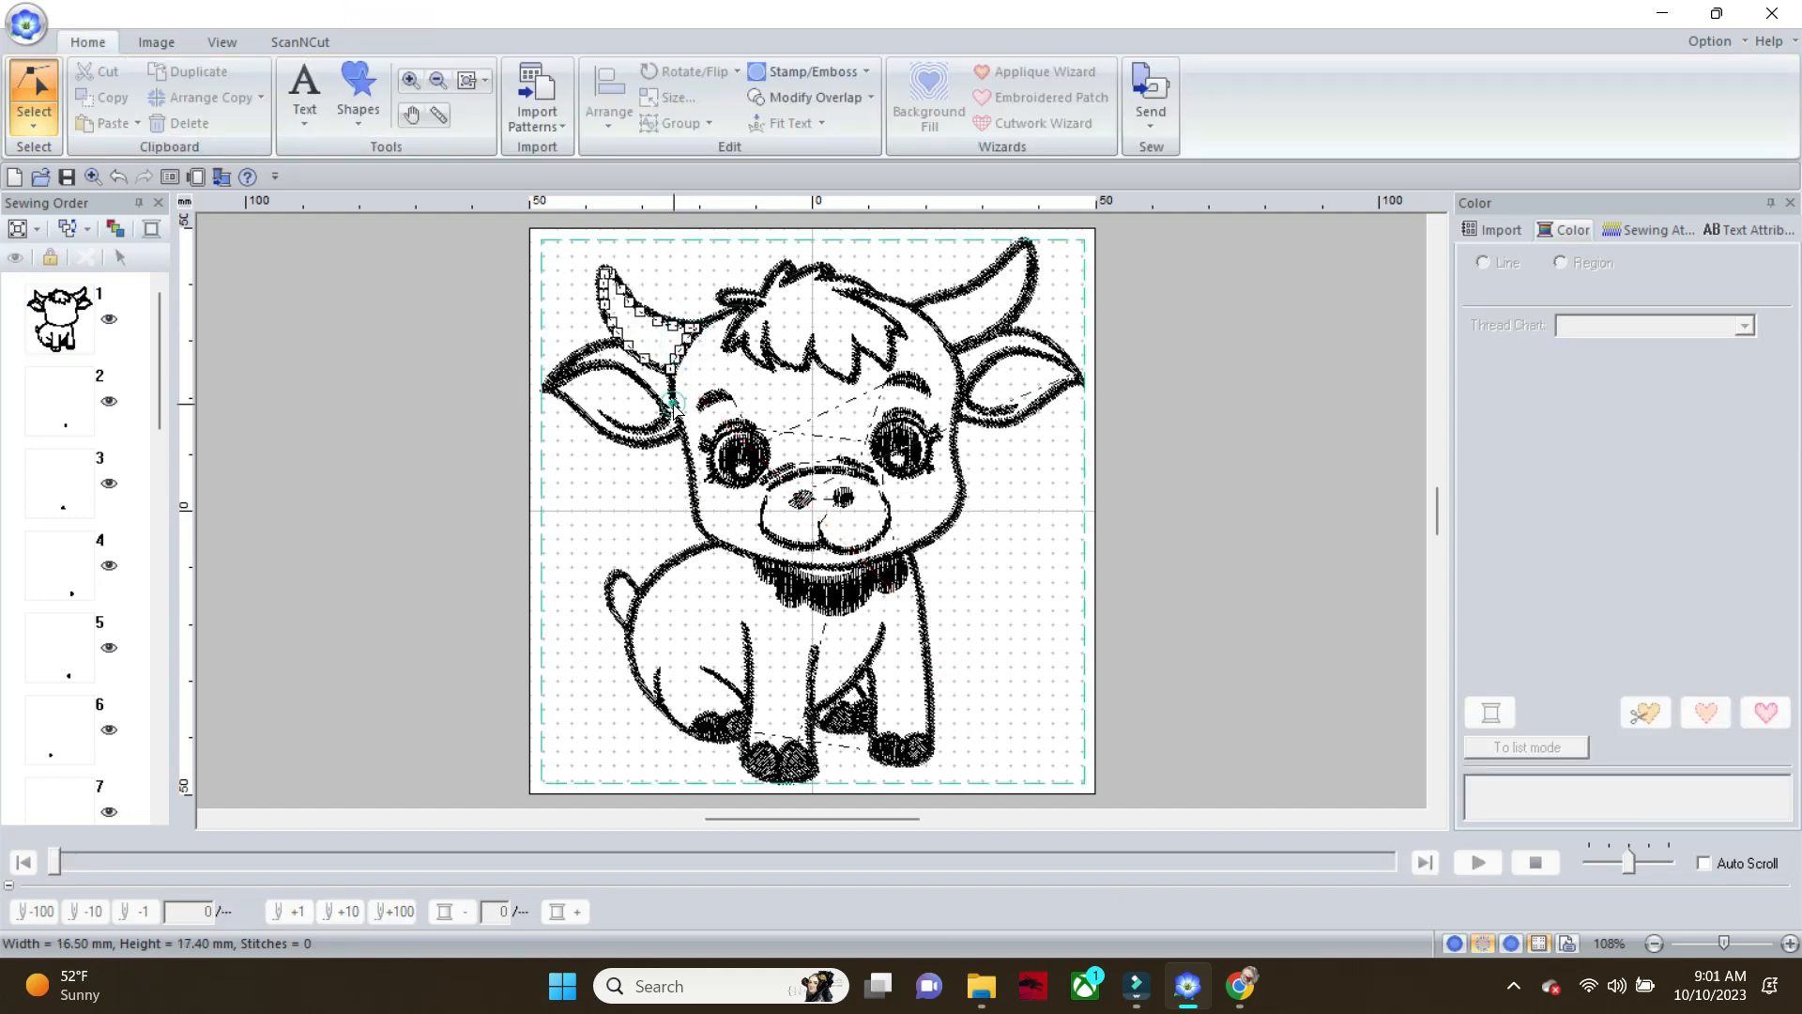
pyautogui.click(738, 324)
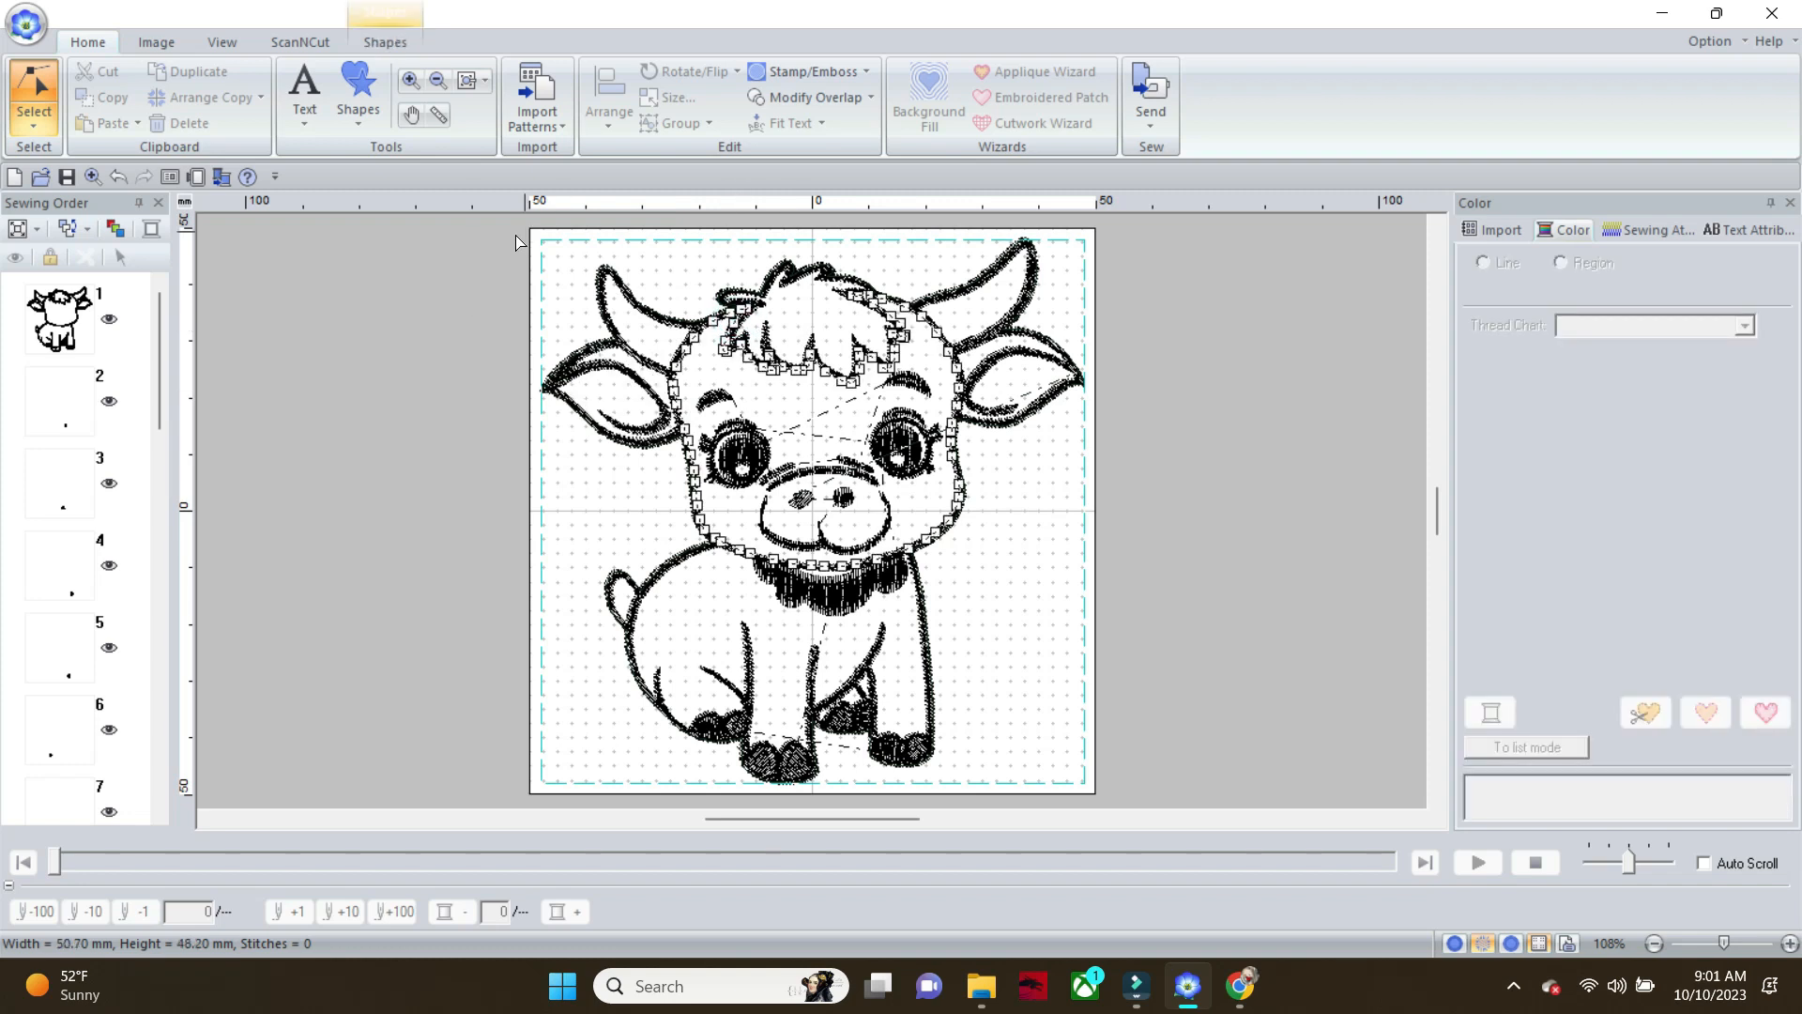
pyautogui.click(391, 44)
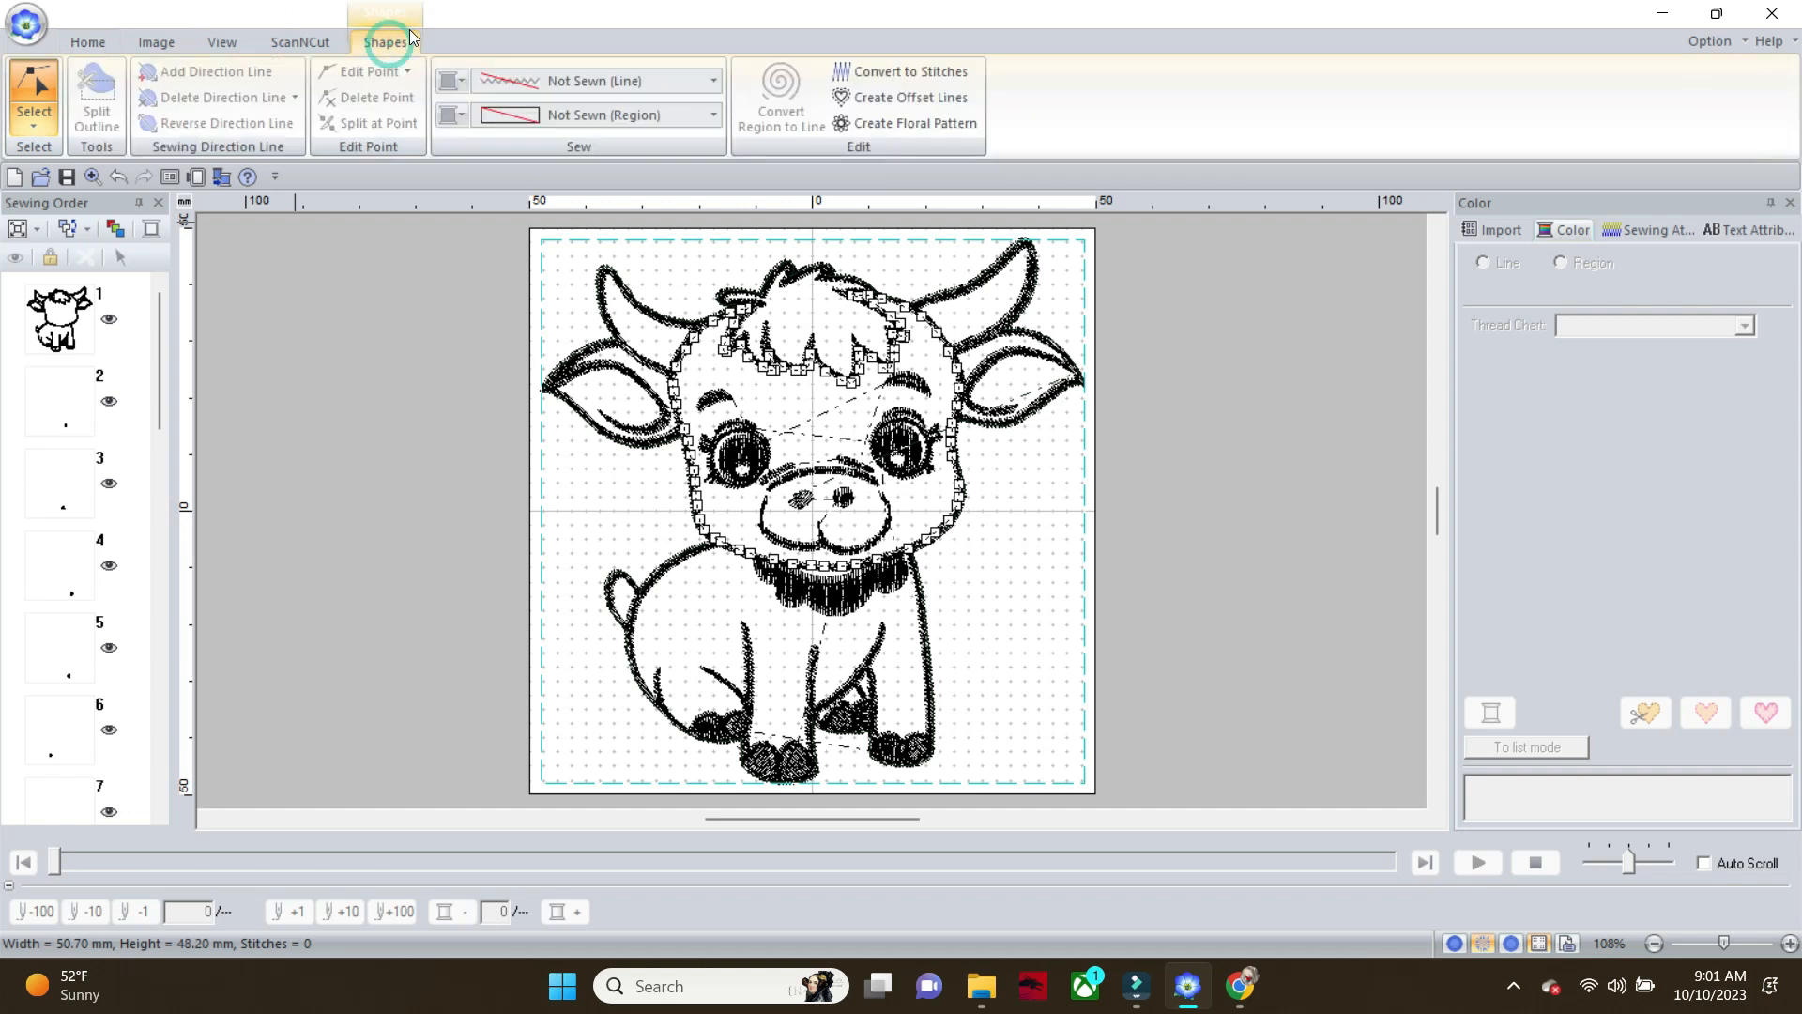
pyautogui.click(714, 80)
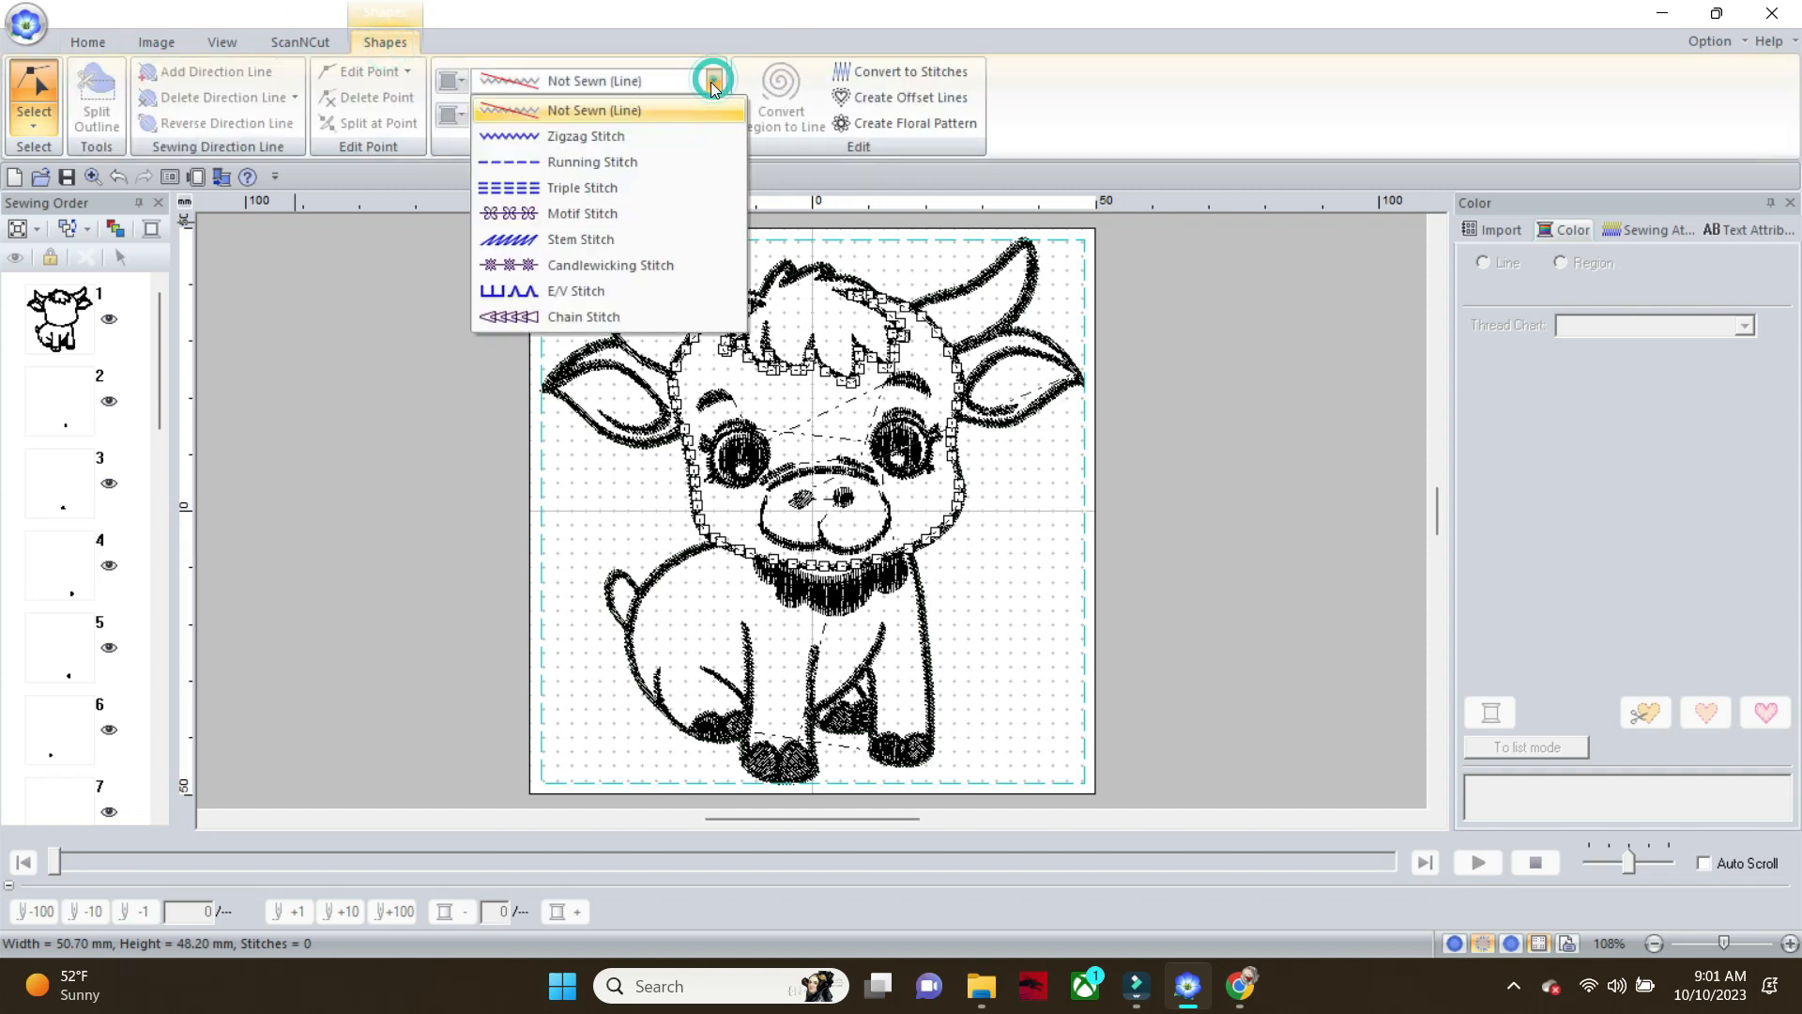
pyautogui.click(658, 156)
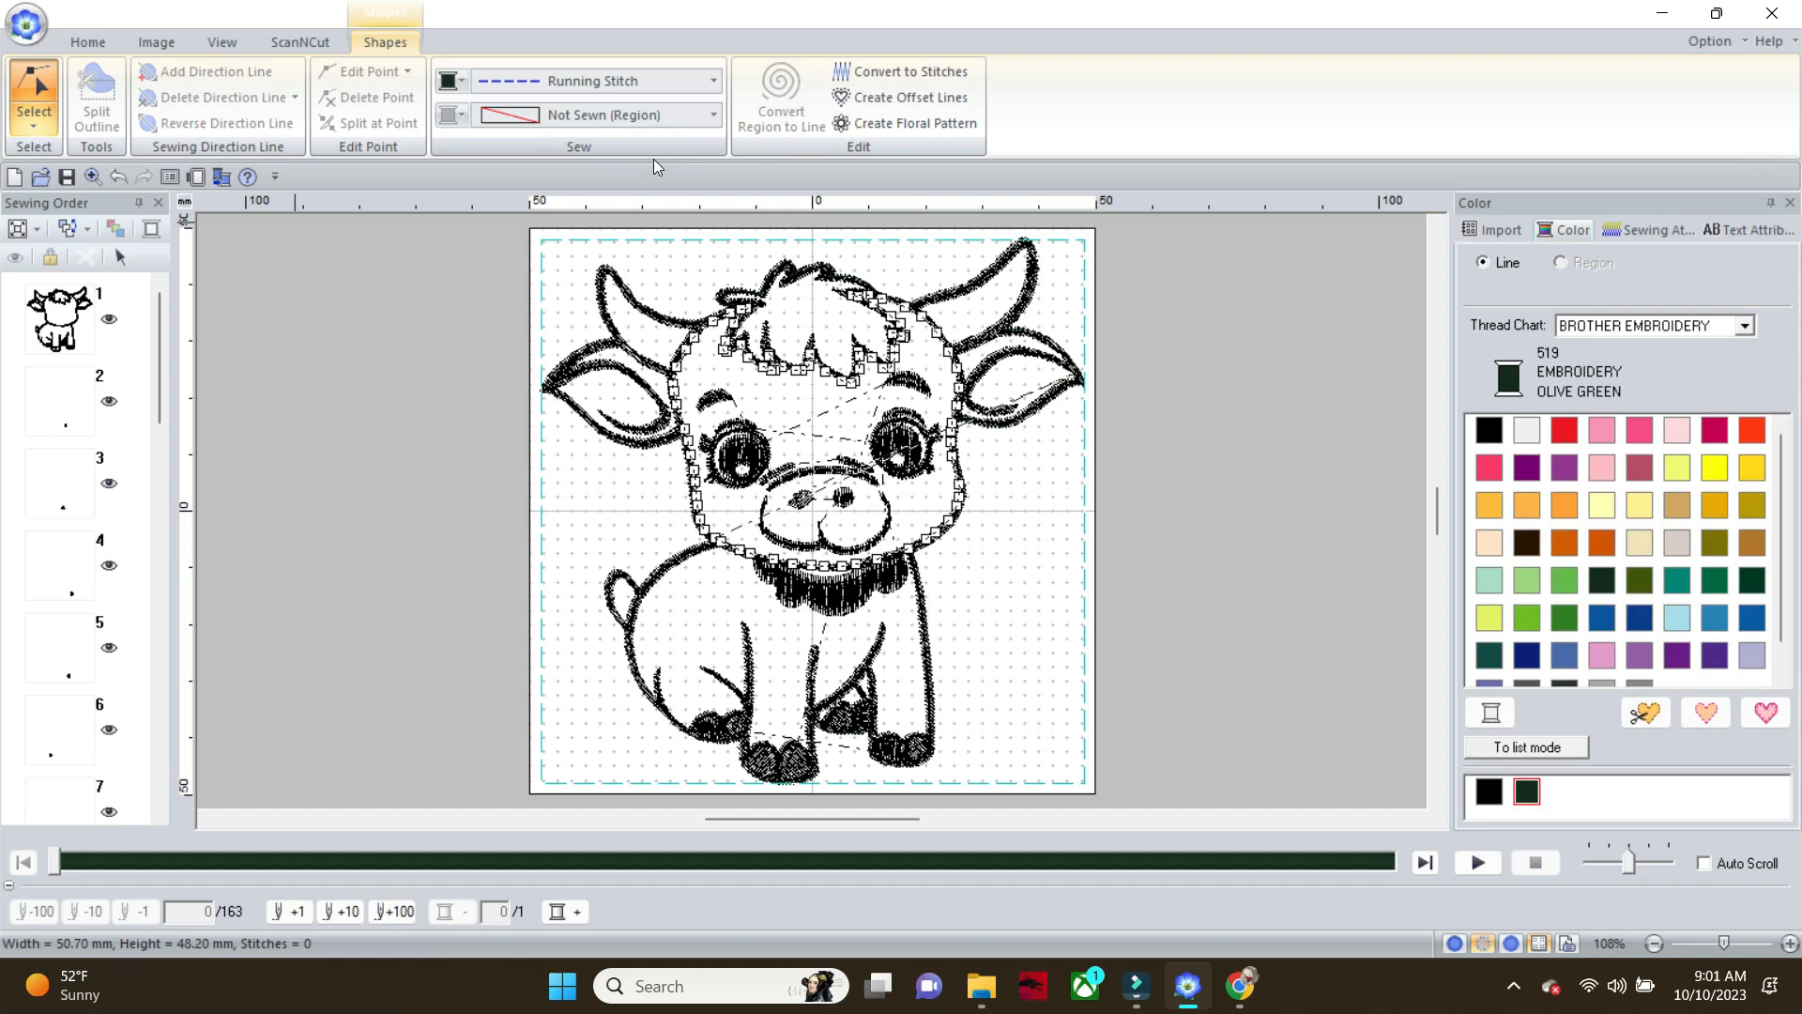
# Set the region sew type of the unsewn hair tuft on the calf's head to Fill Stitch
pyautogui.click(768, 330)
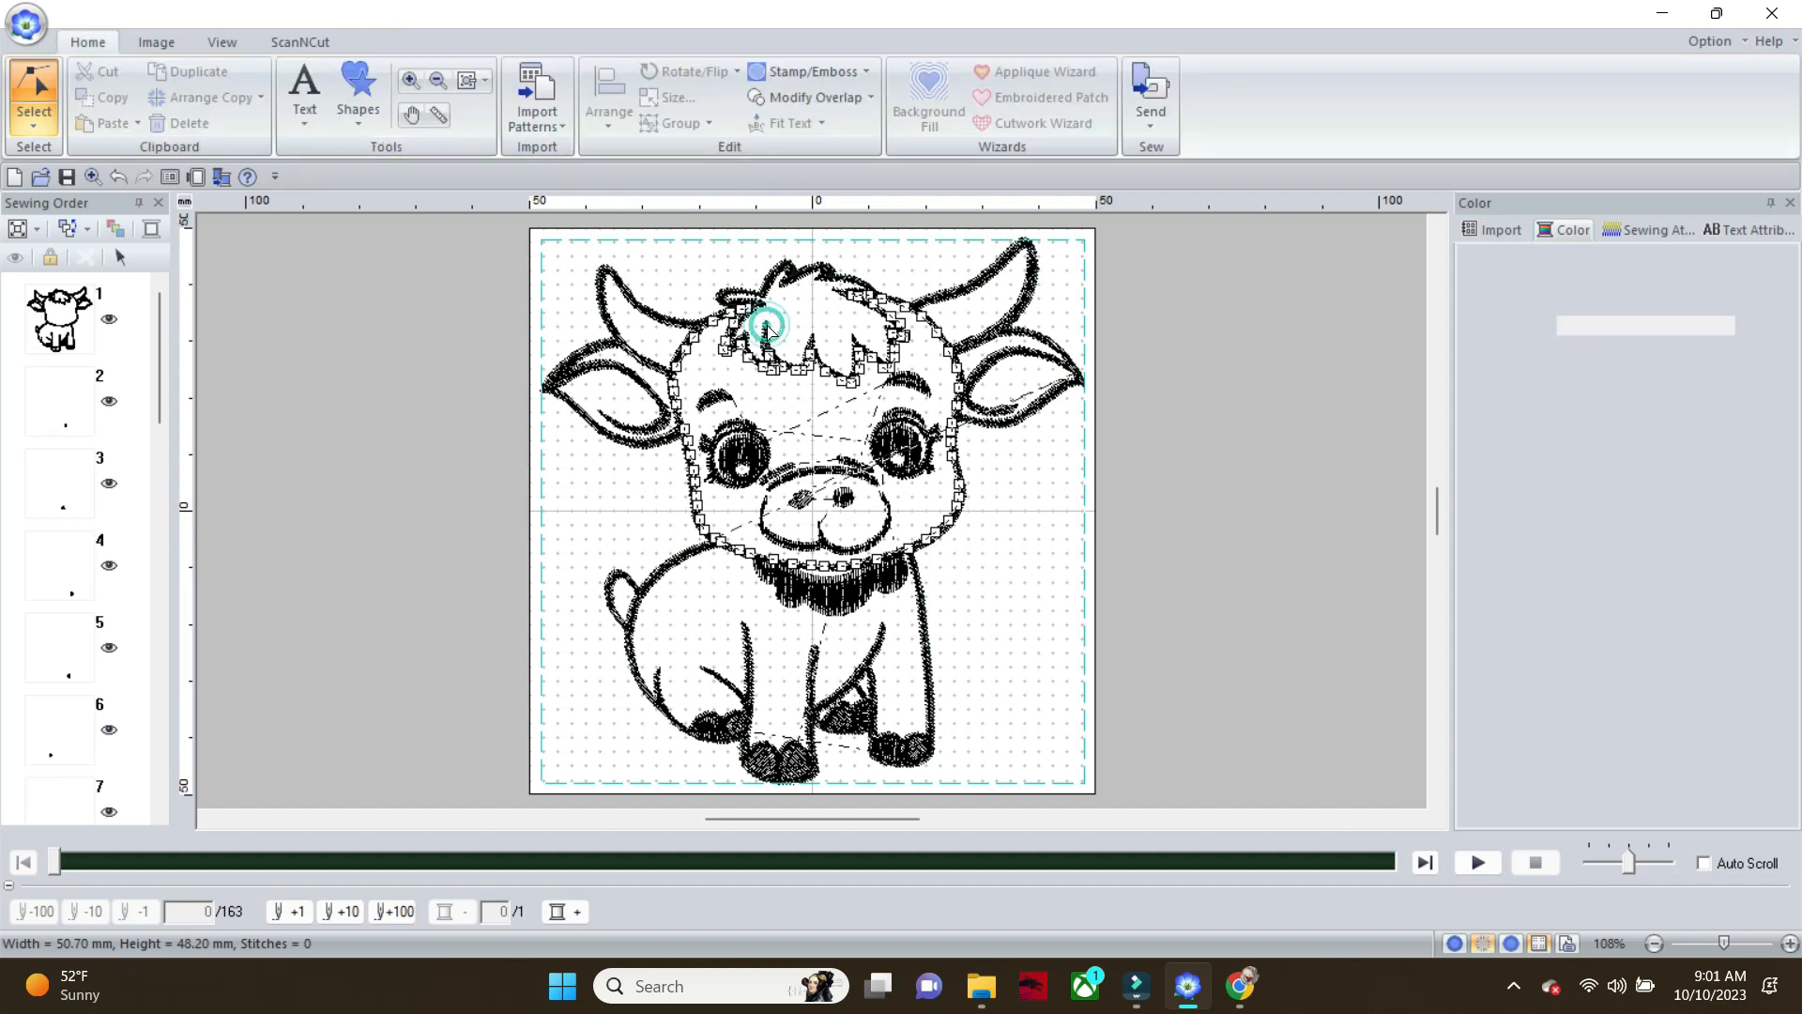
pyautogui.click(387, 42)
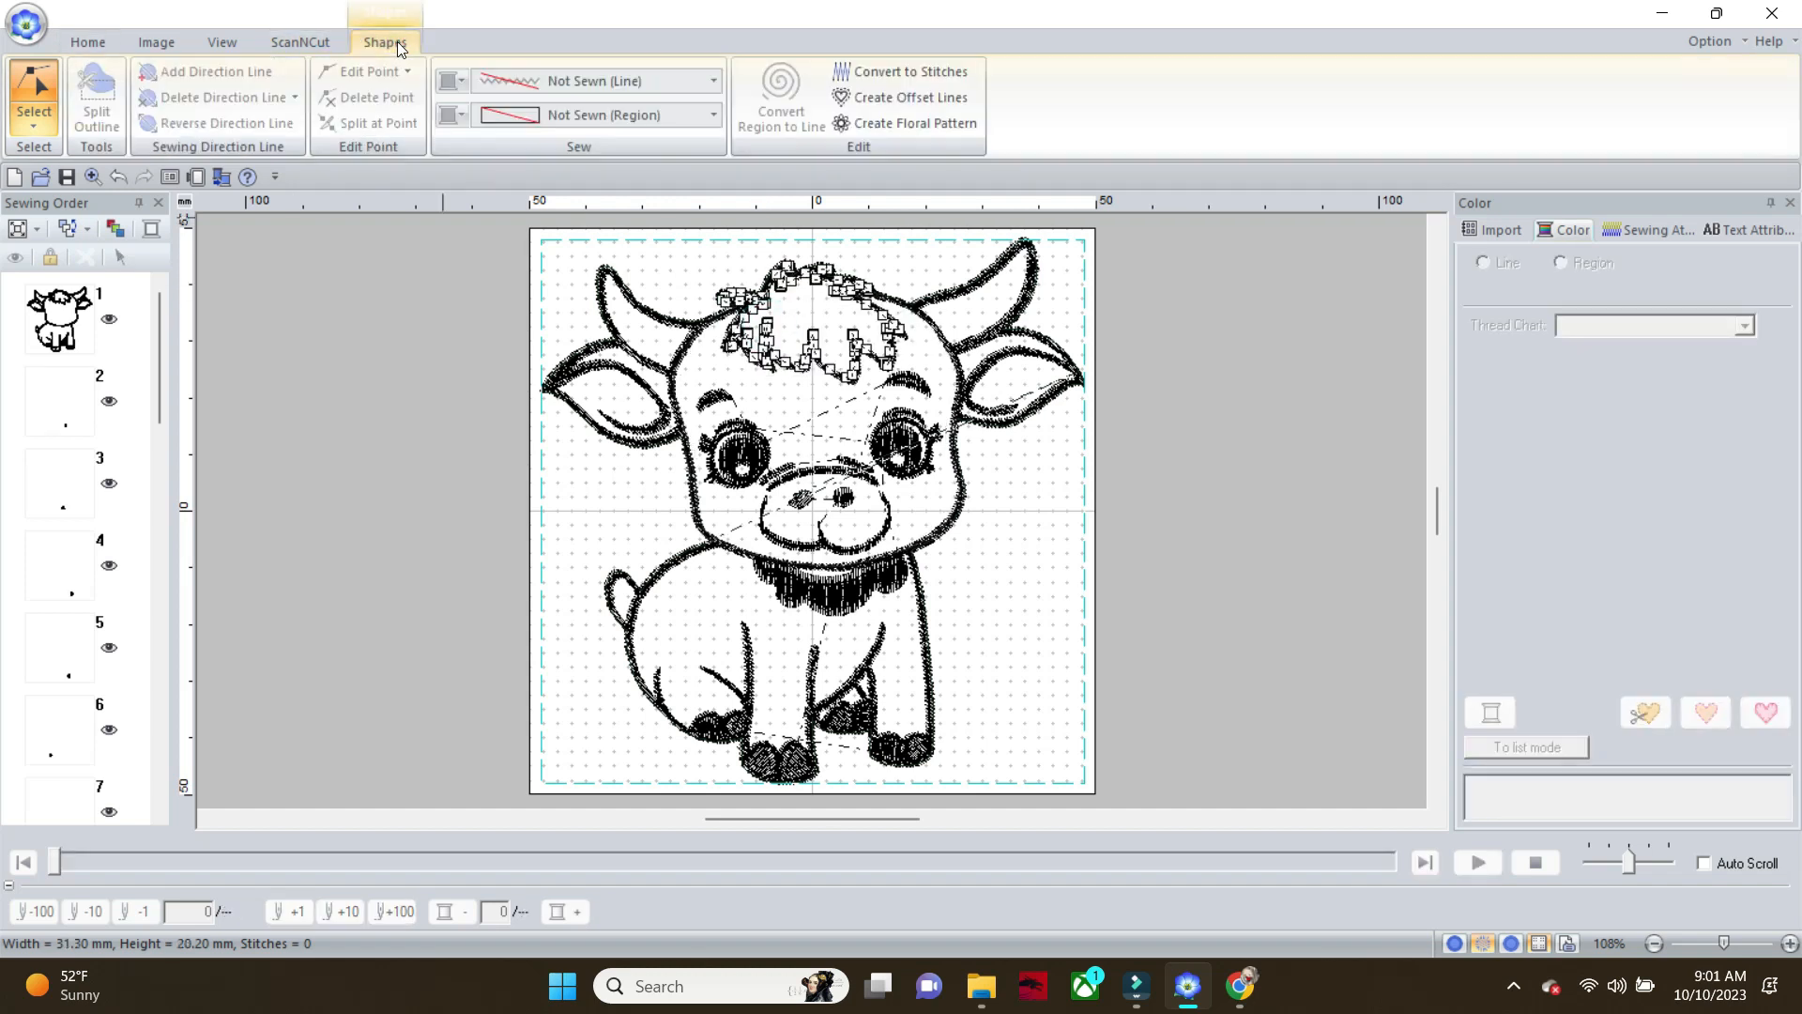
pyautogui.click(716, 115)
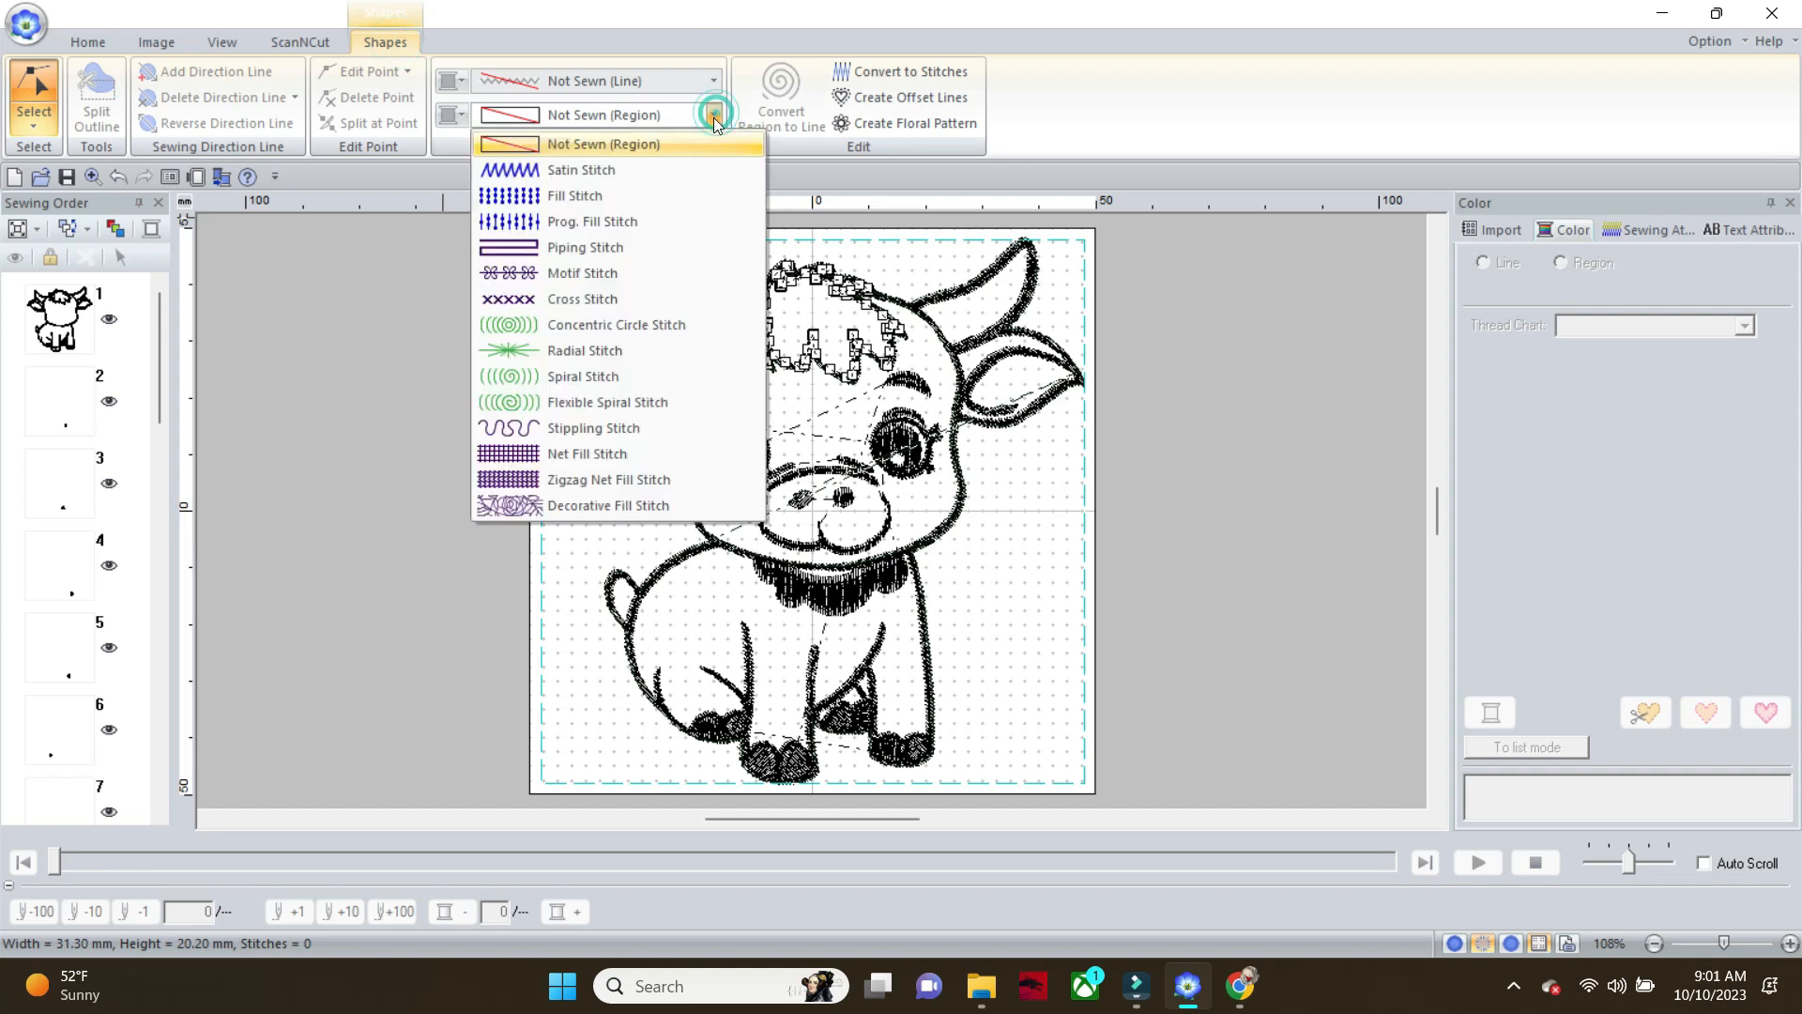
pyautogui.click(661, 190)
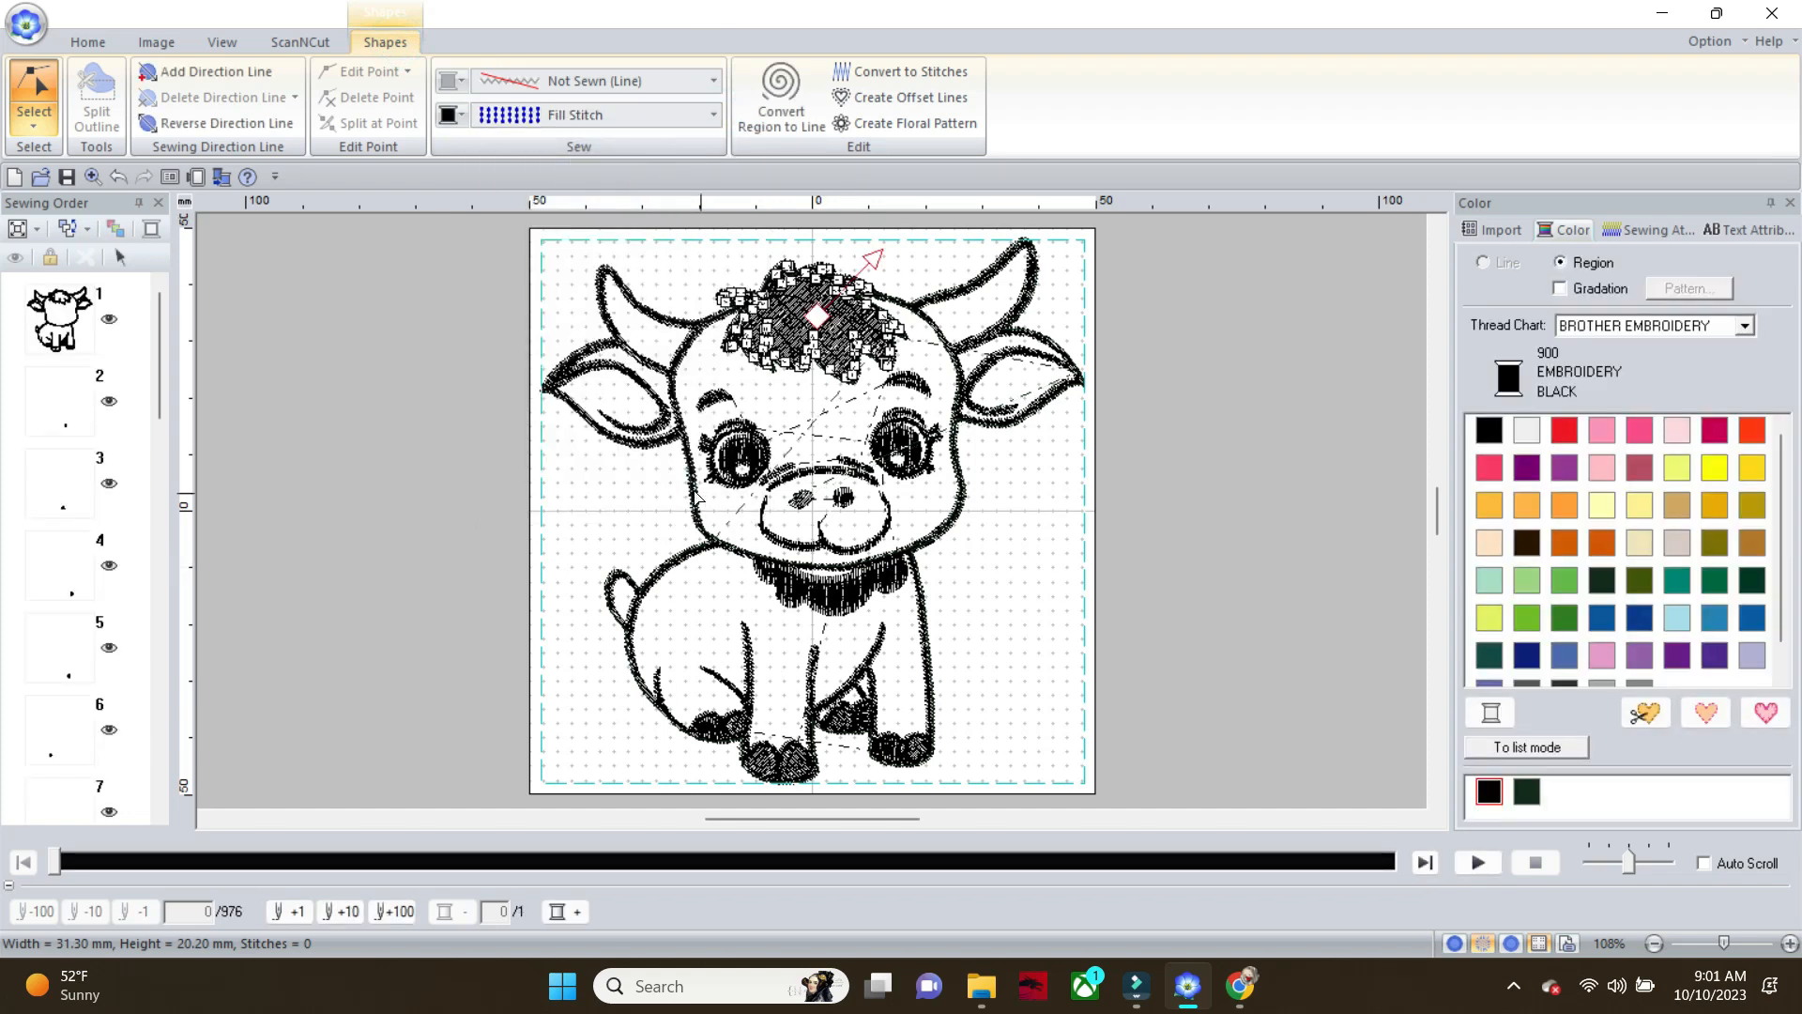
# Set the region sew type of the unsewn left horn to Fill Stitch
pyautogui.click(646, 359)
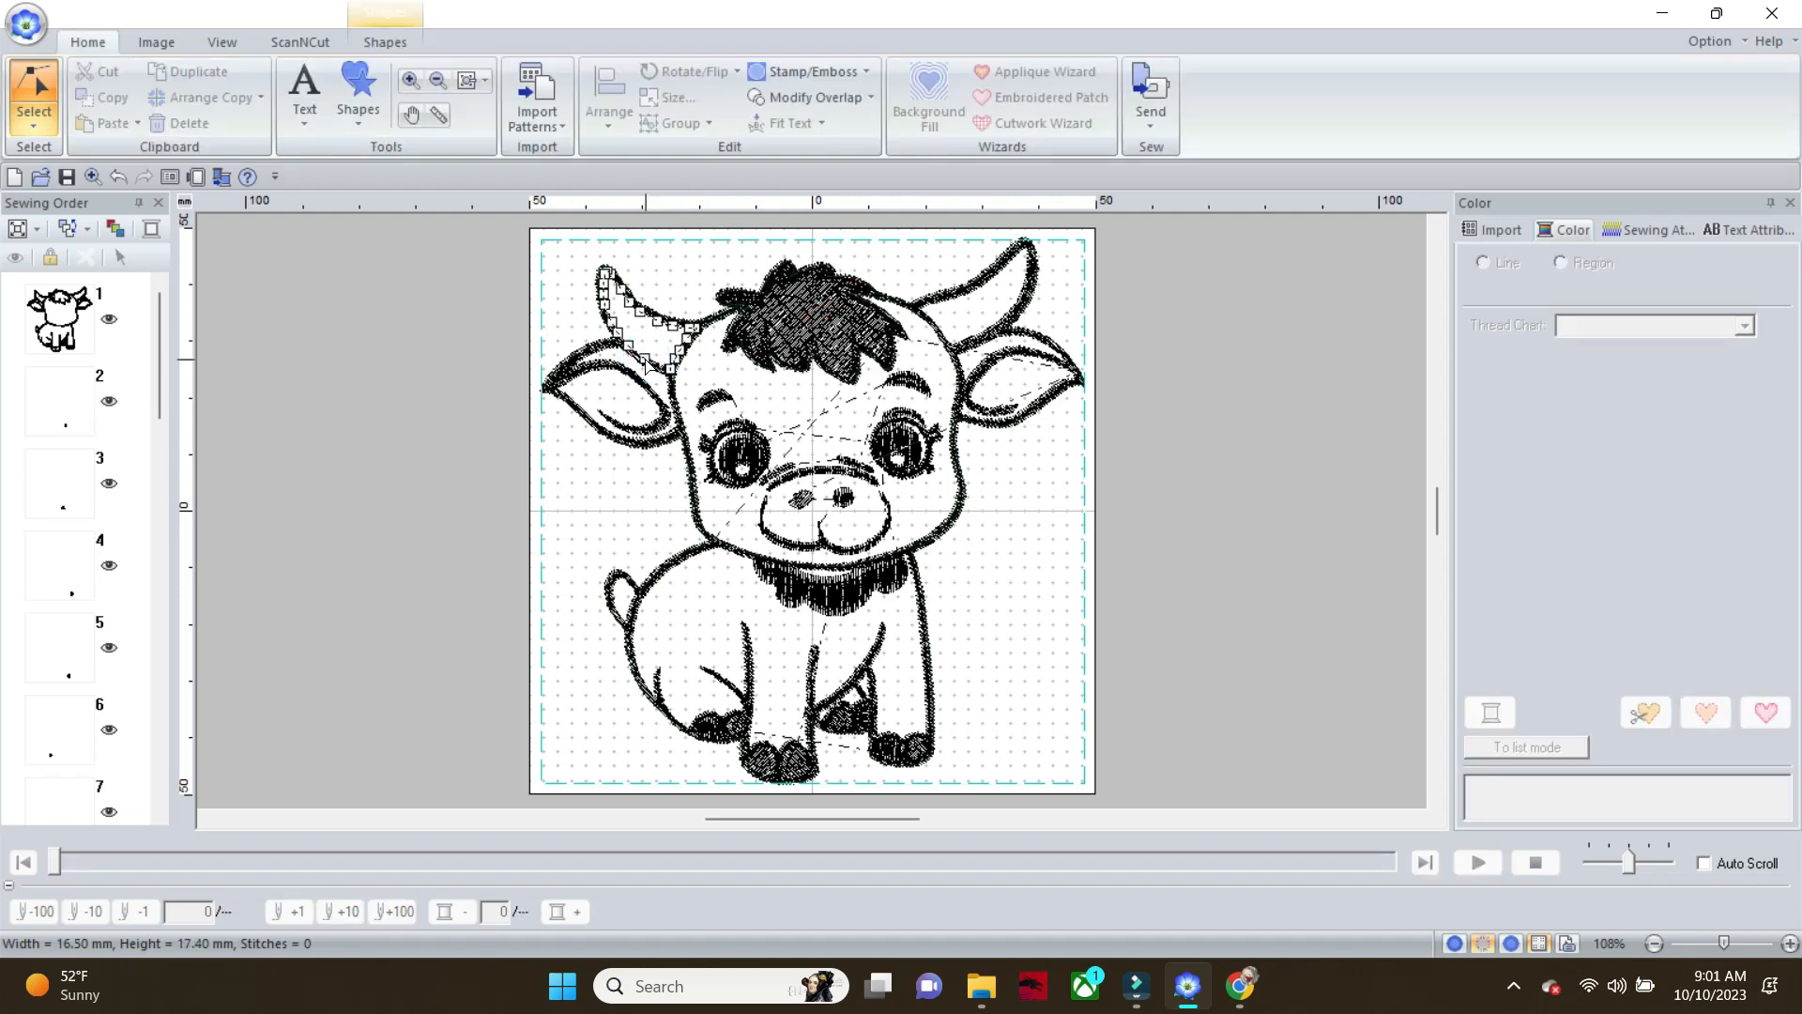
pyautogui.click(391, 44)
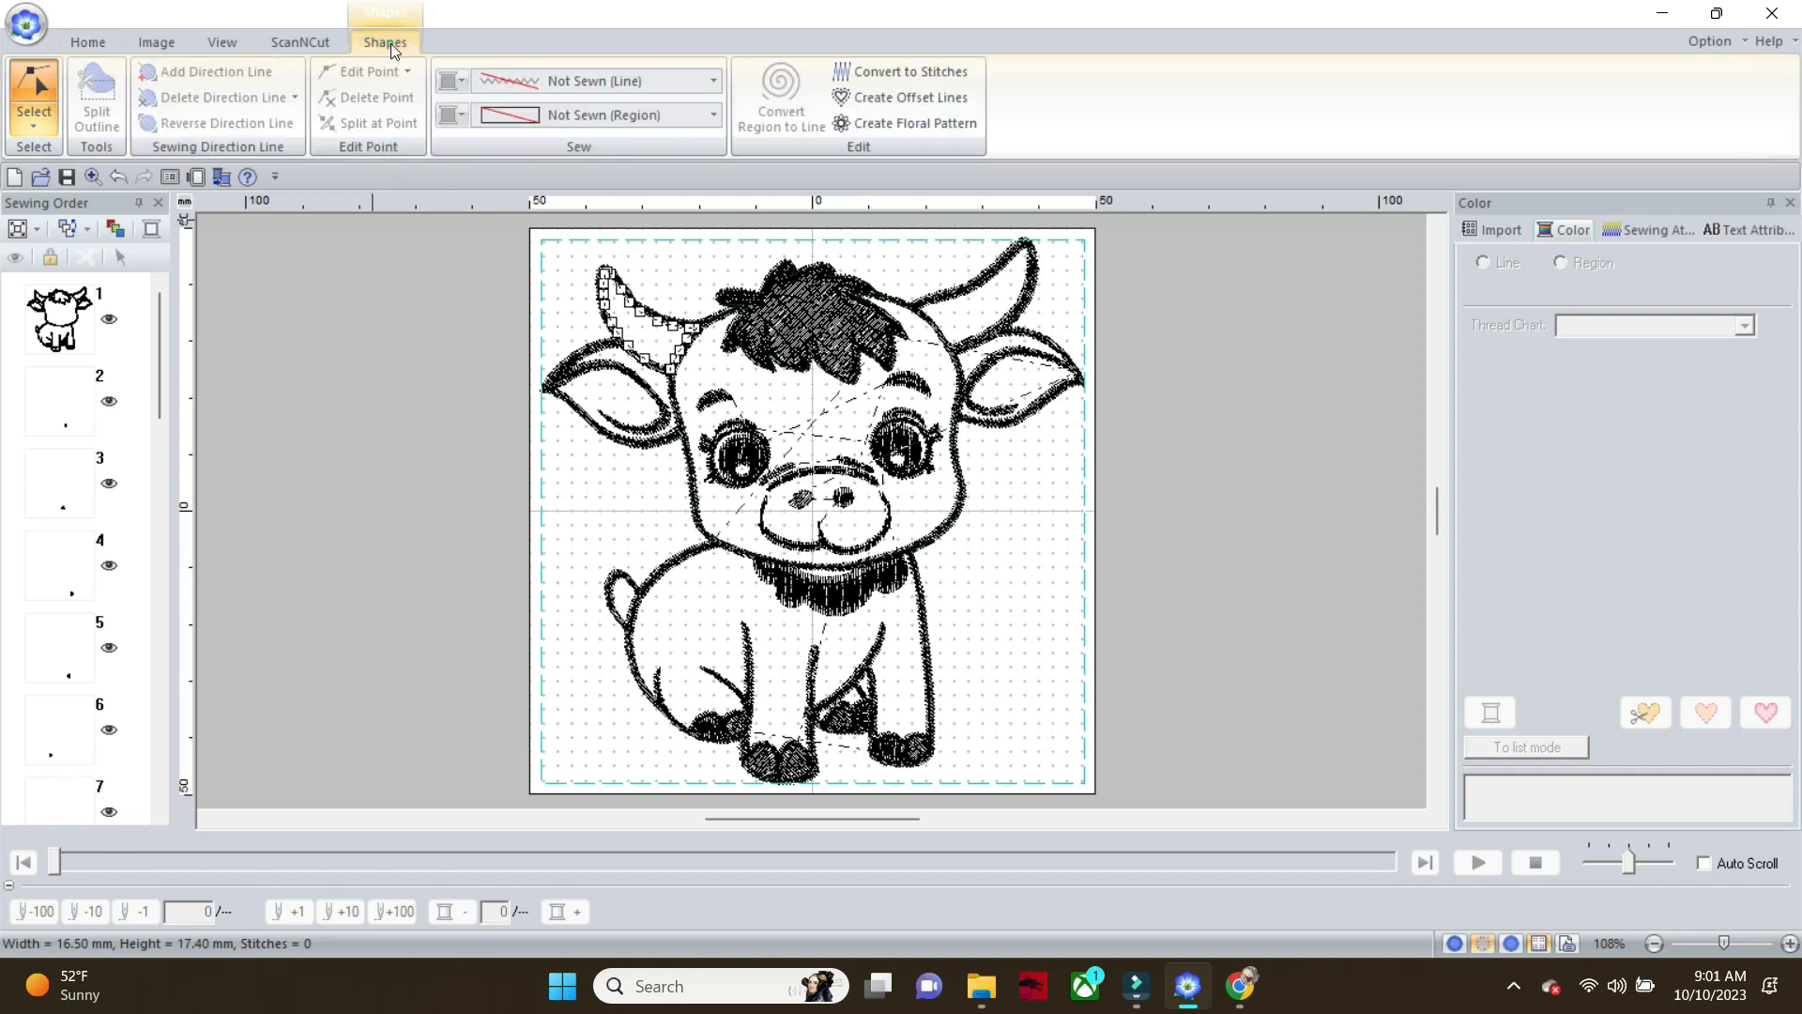
pyautogui.click(719, 119)
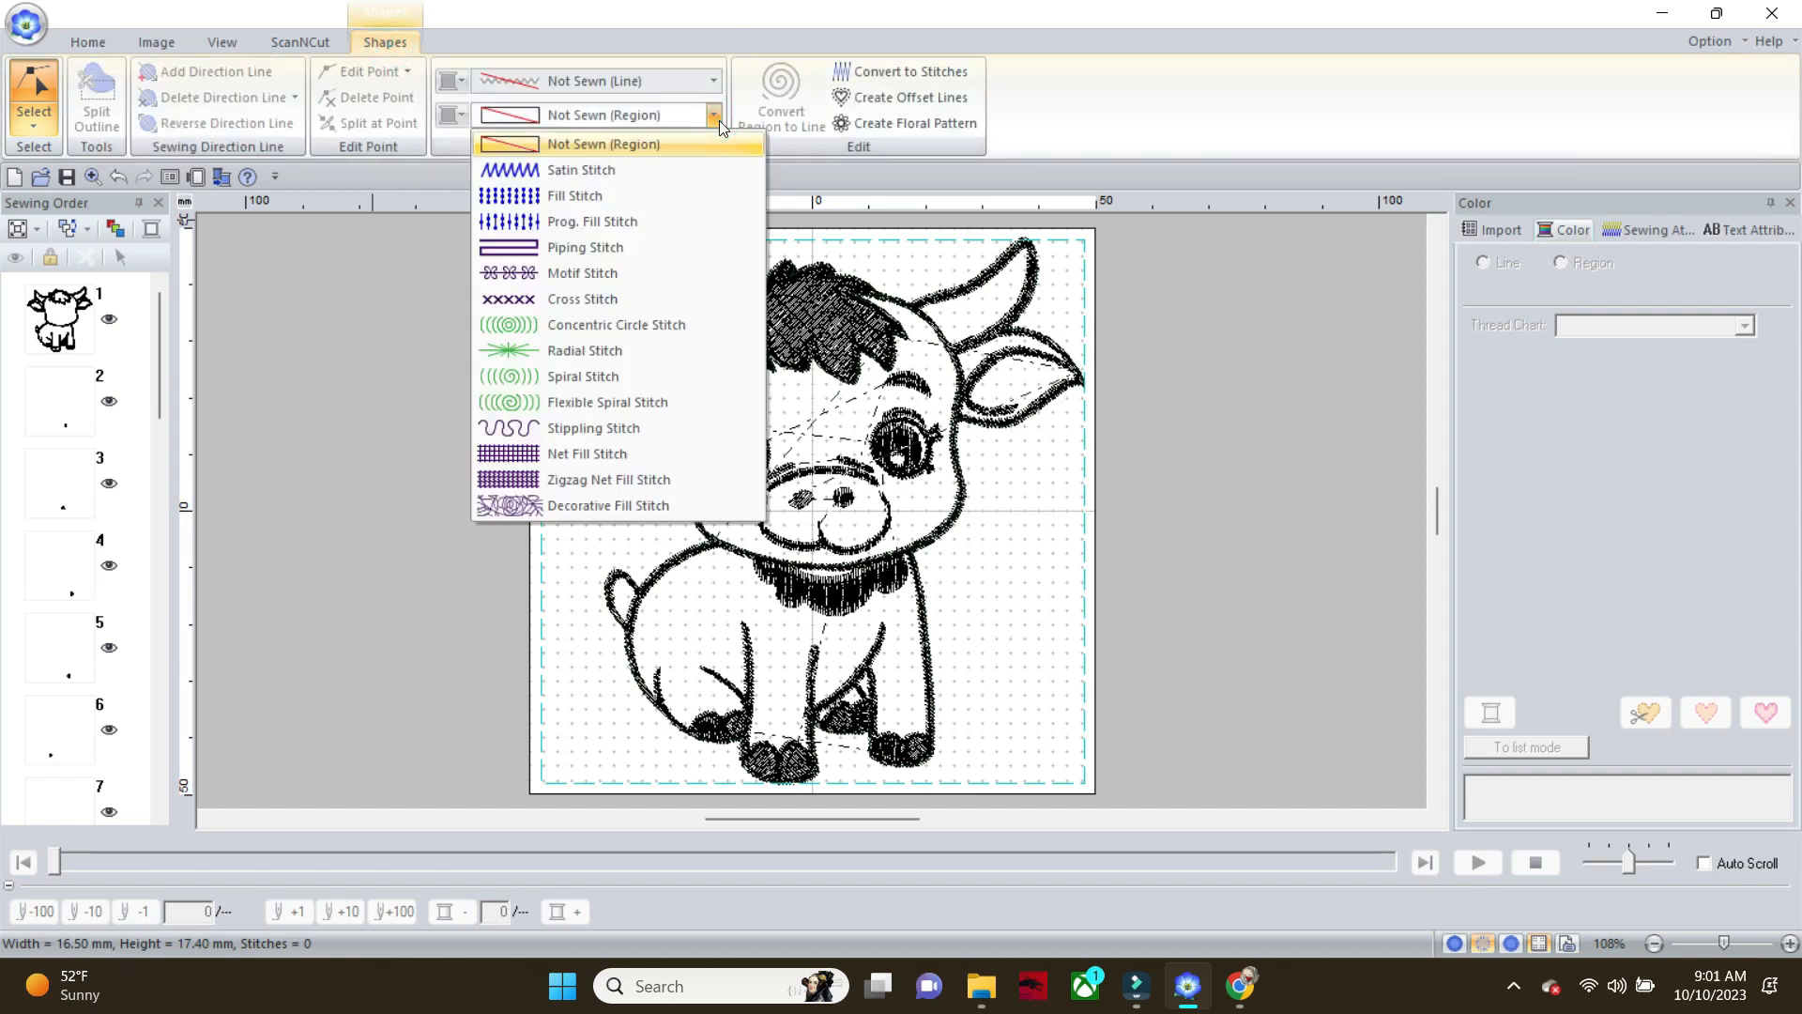
pyautogui.click(640, 195)
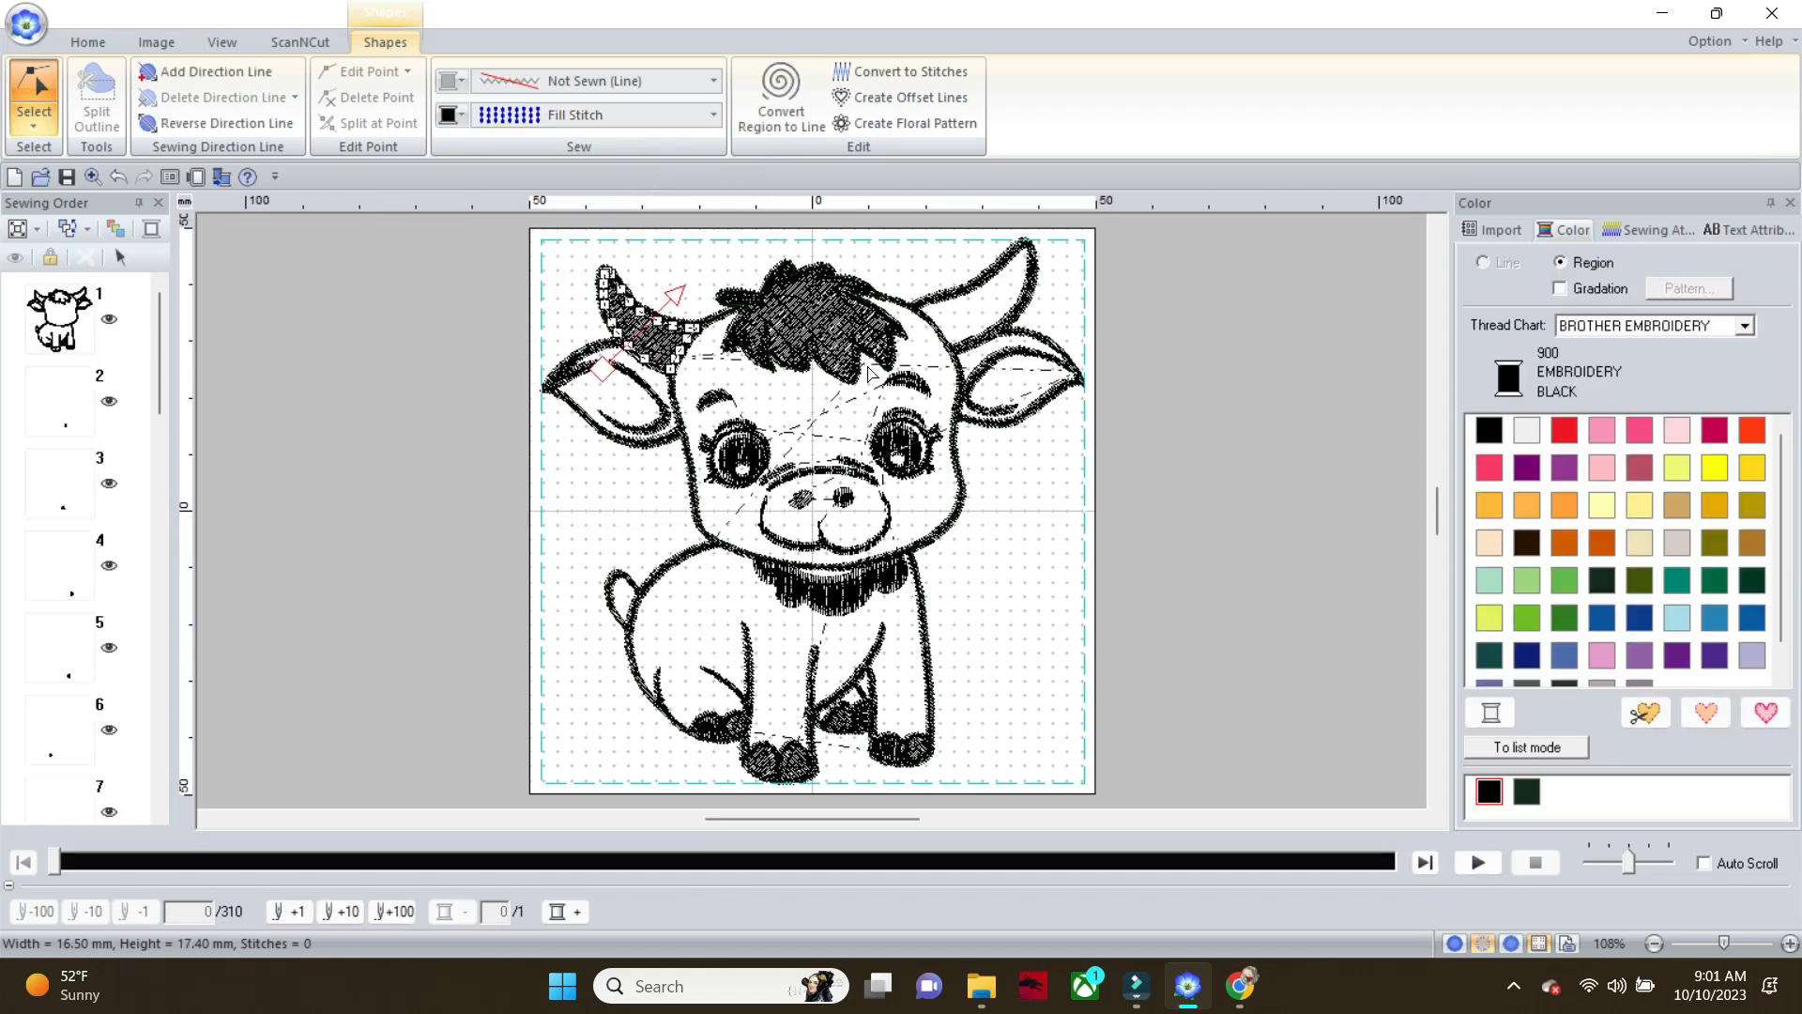
# Set the region sew type of the unsewn right horn to Fill Stitch
pyautogui.click(952, 297)
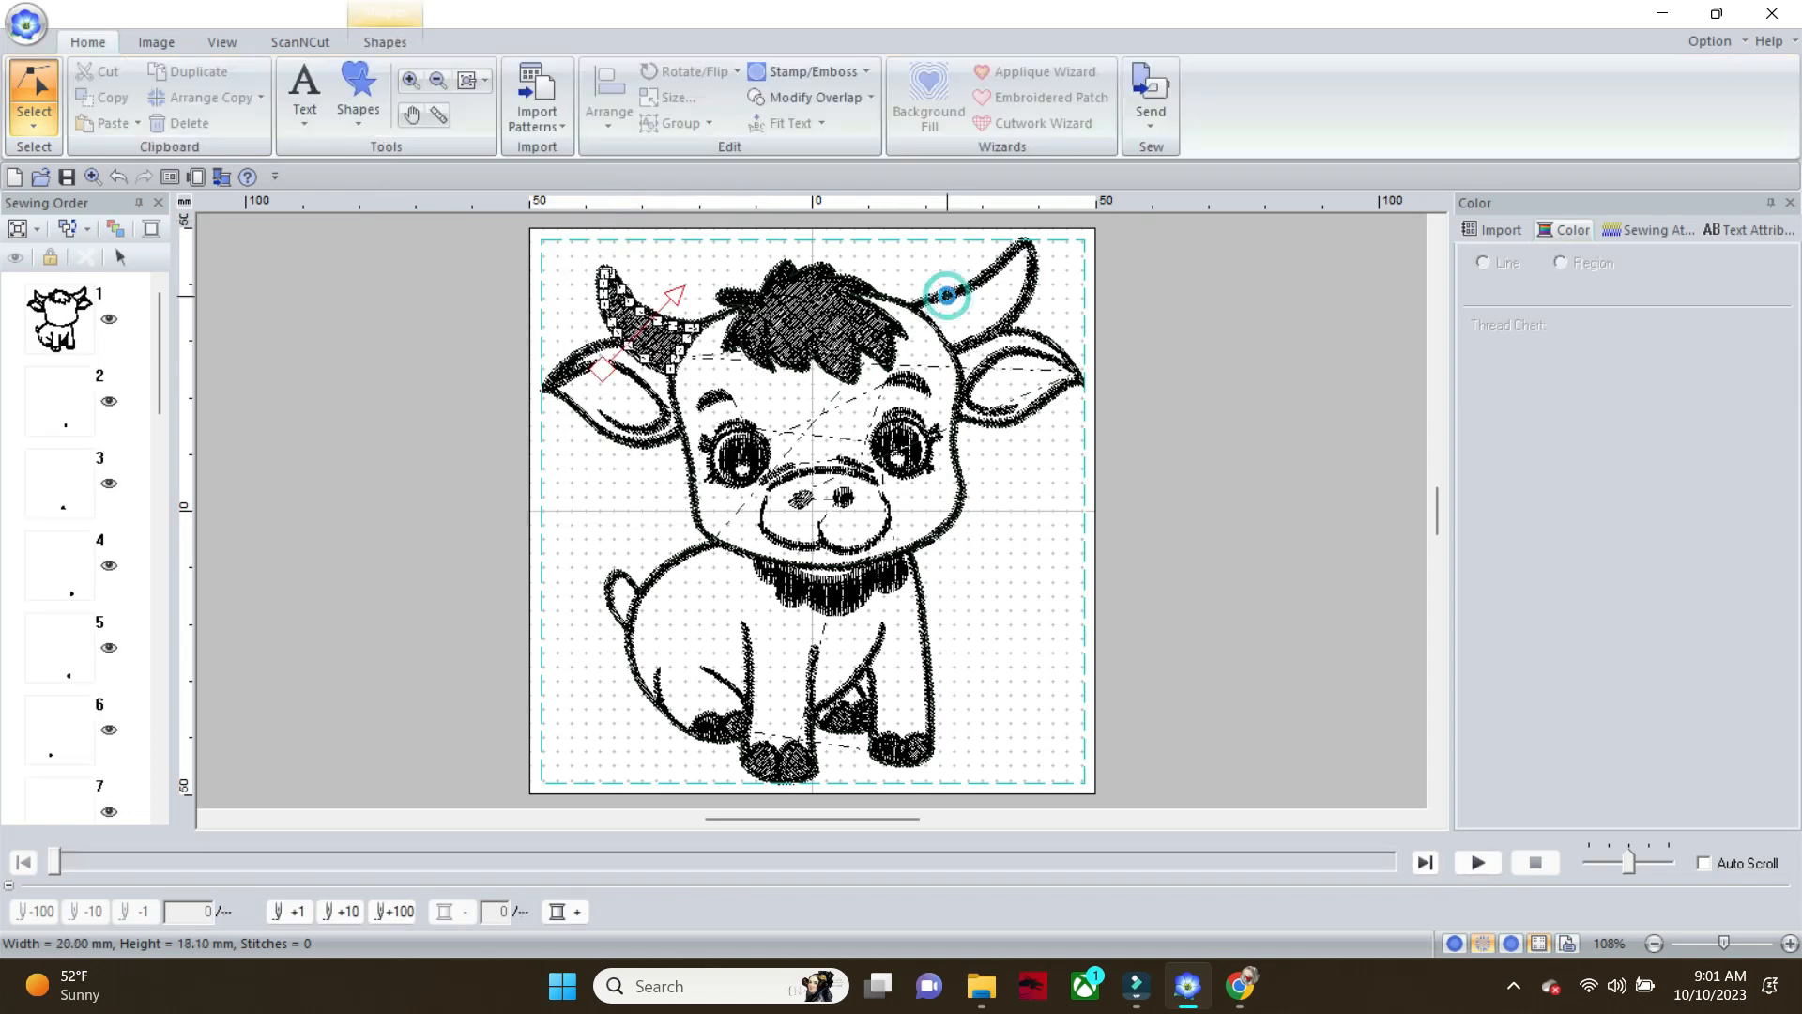
pyautogui.click(397, 49)
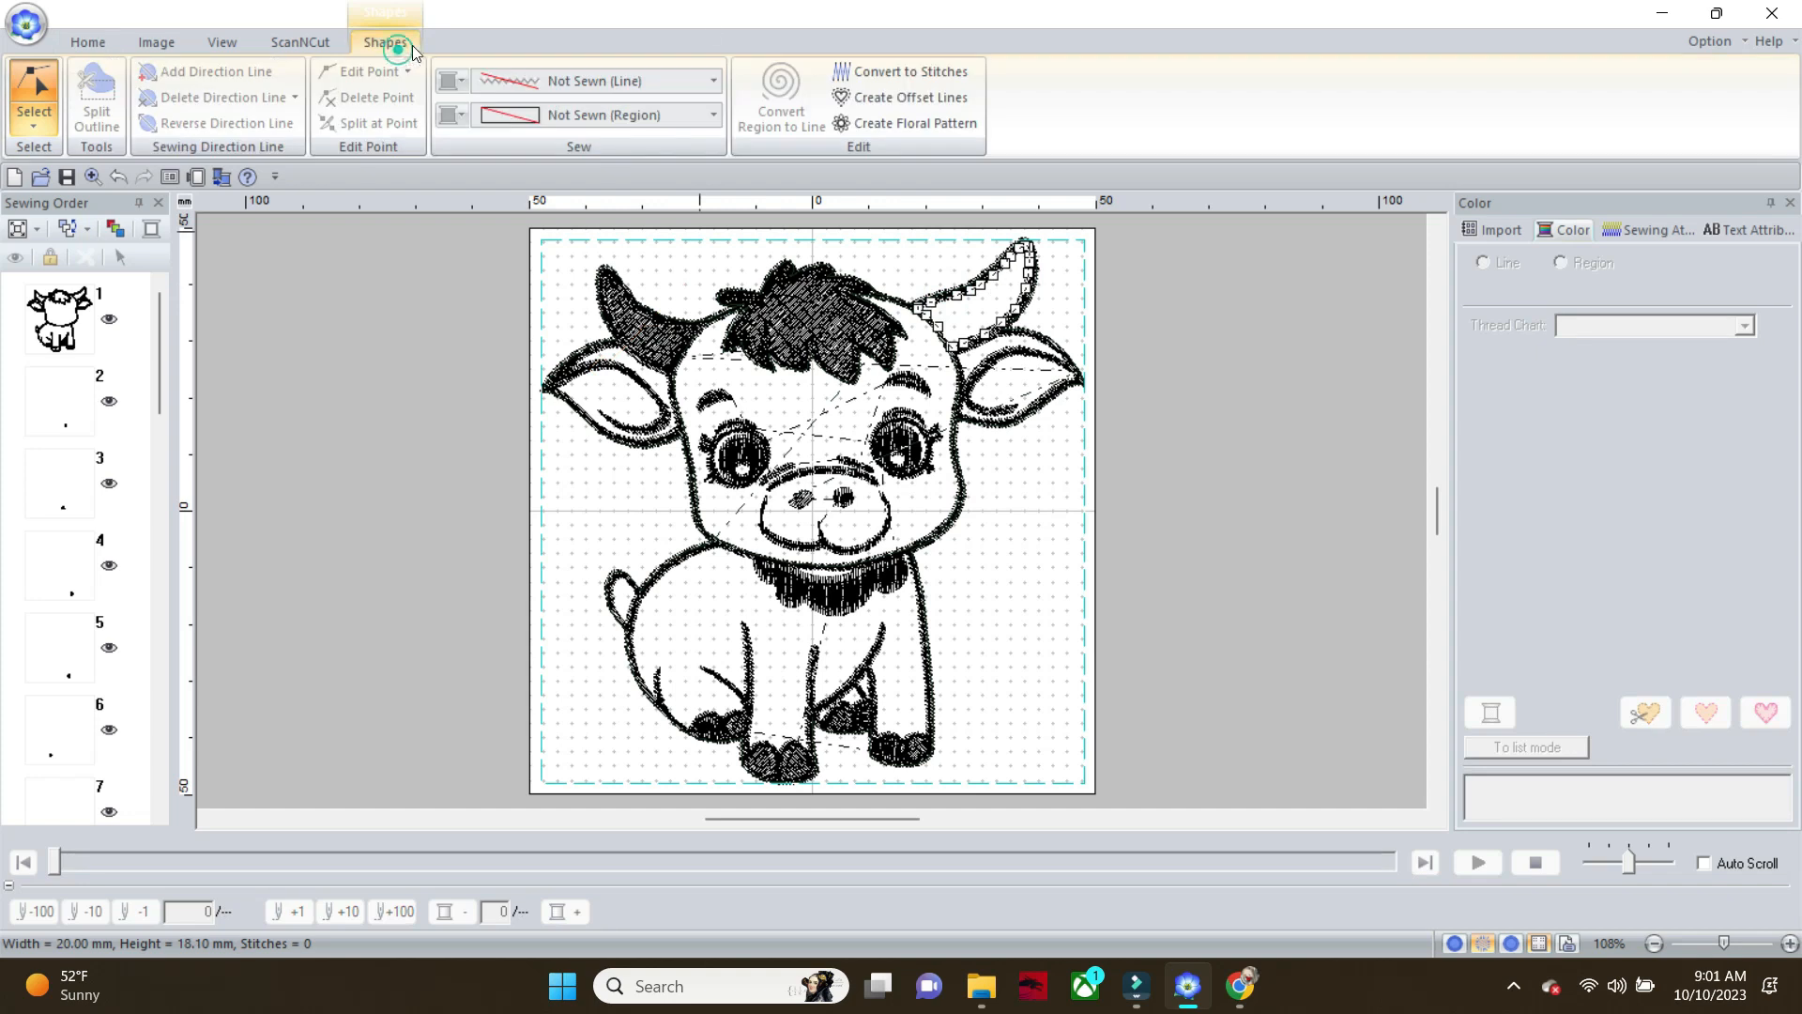
pyautogui.click(713, 115)
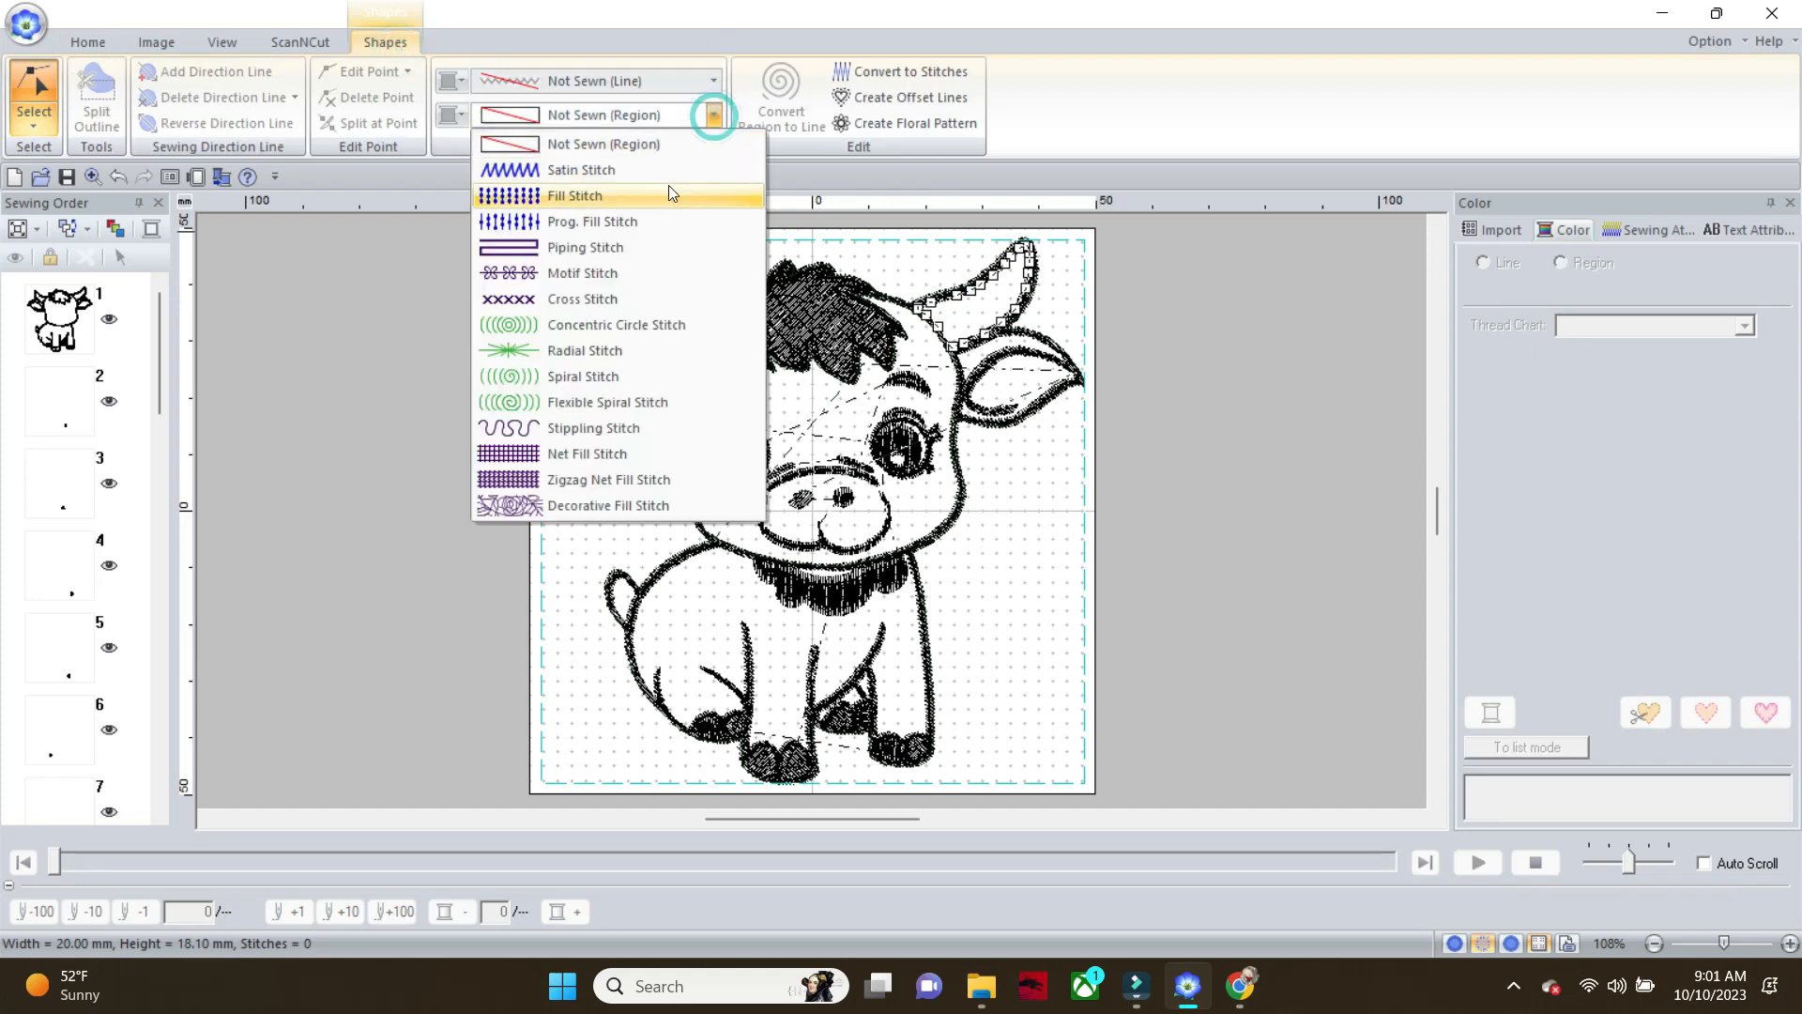
pyautogui.click(667, 195)
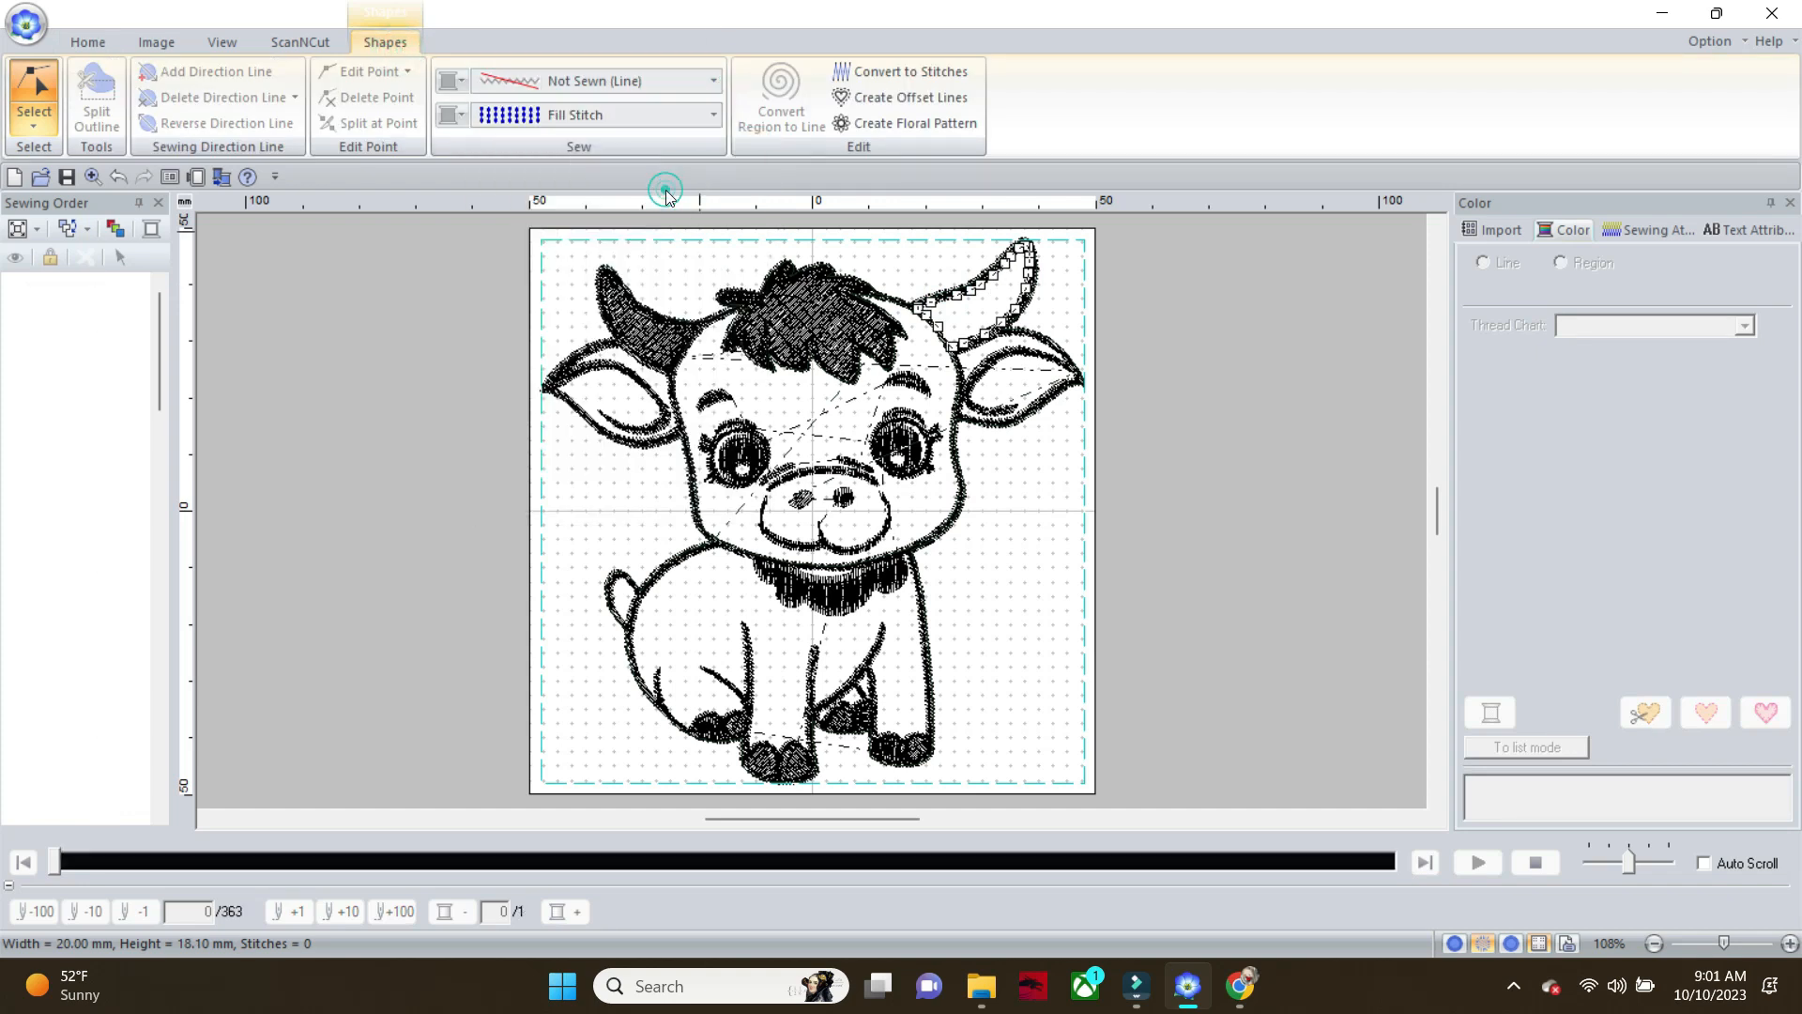
# Set the line sew type of the unsewn left ear shape to Running Stitch
pyautogui.click(655, 404)
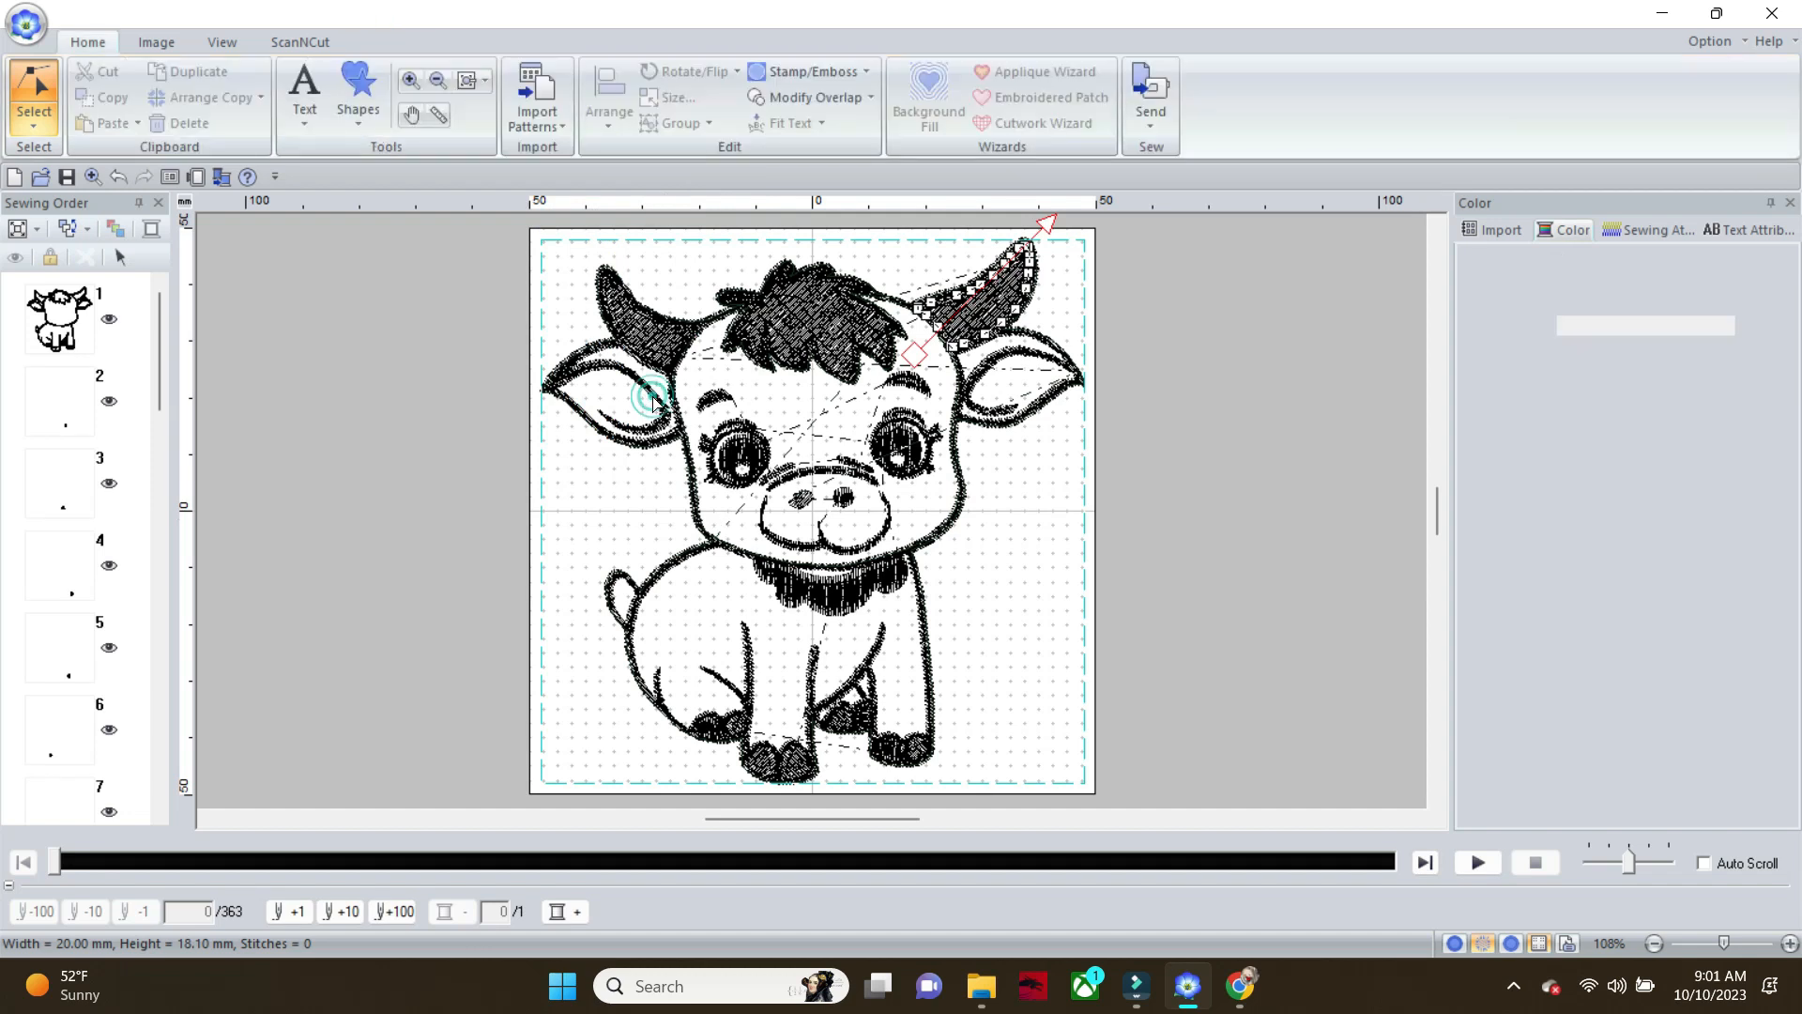
pyautogui.click(373, 45)
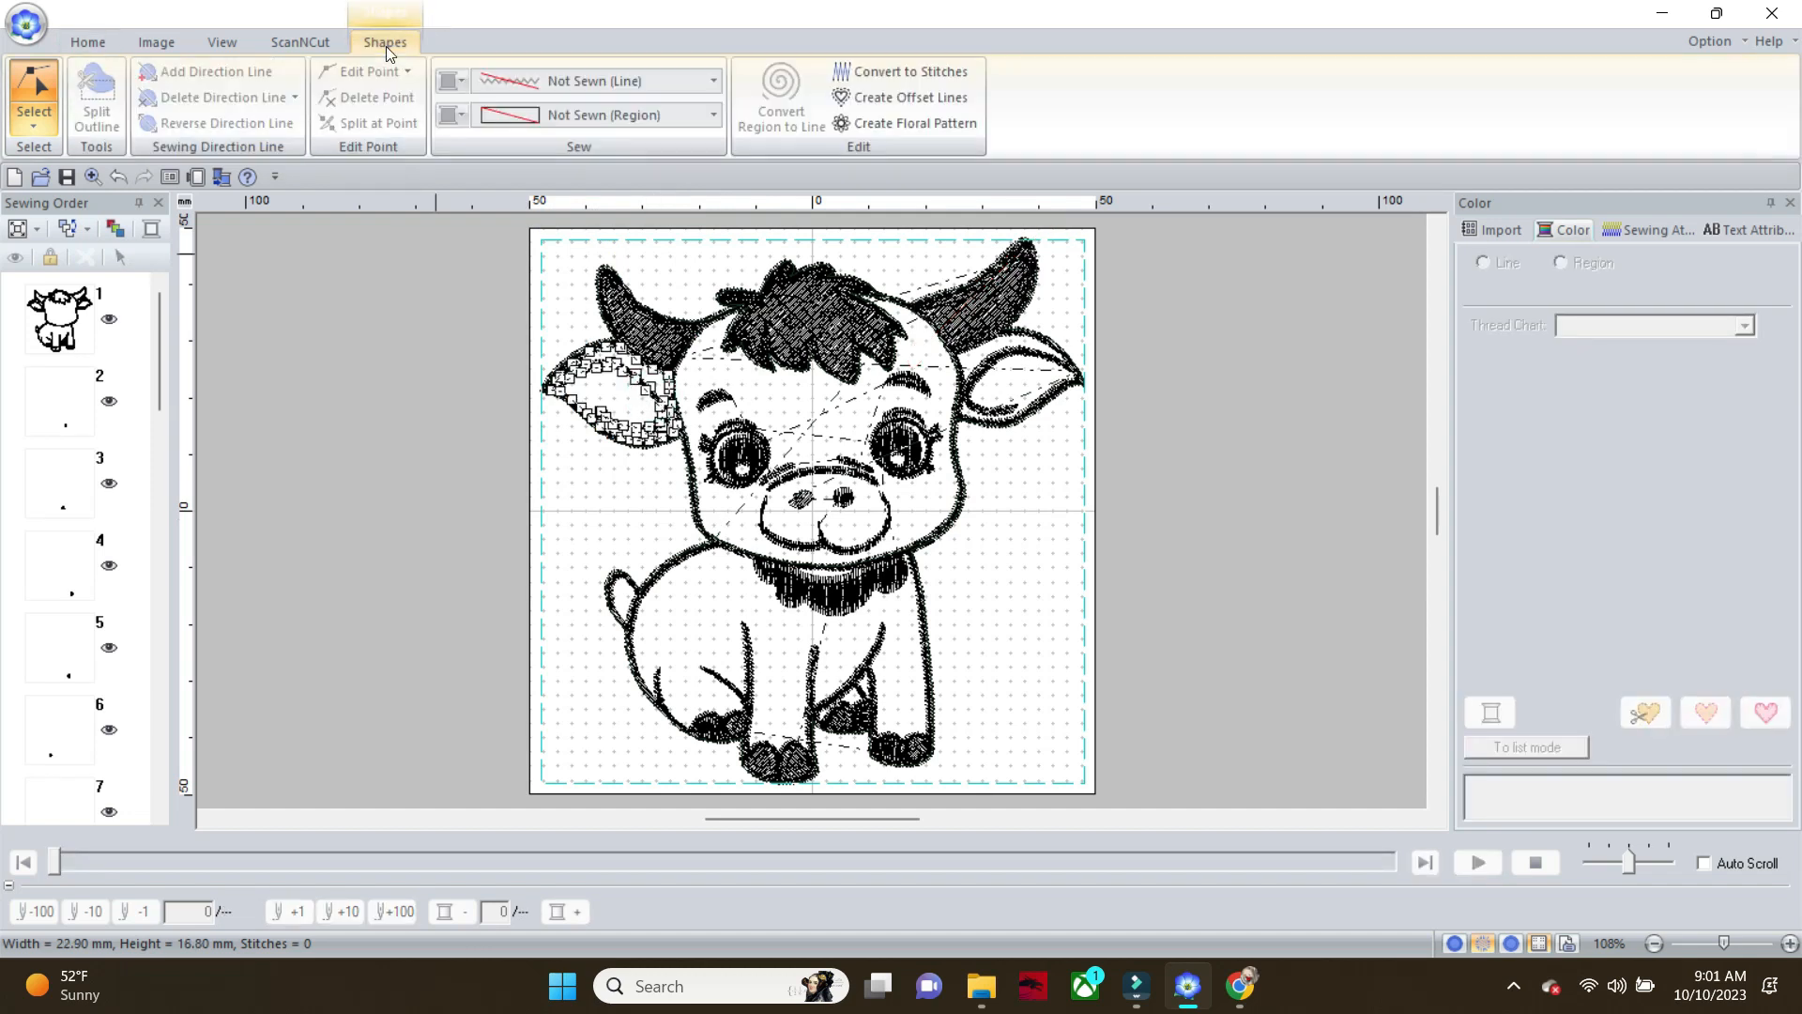
pyautogui.click(714, 81)
pyautogui.click(666, 158)
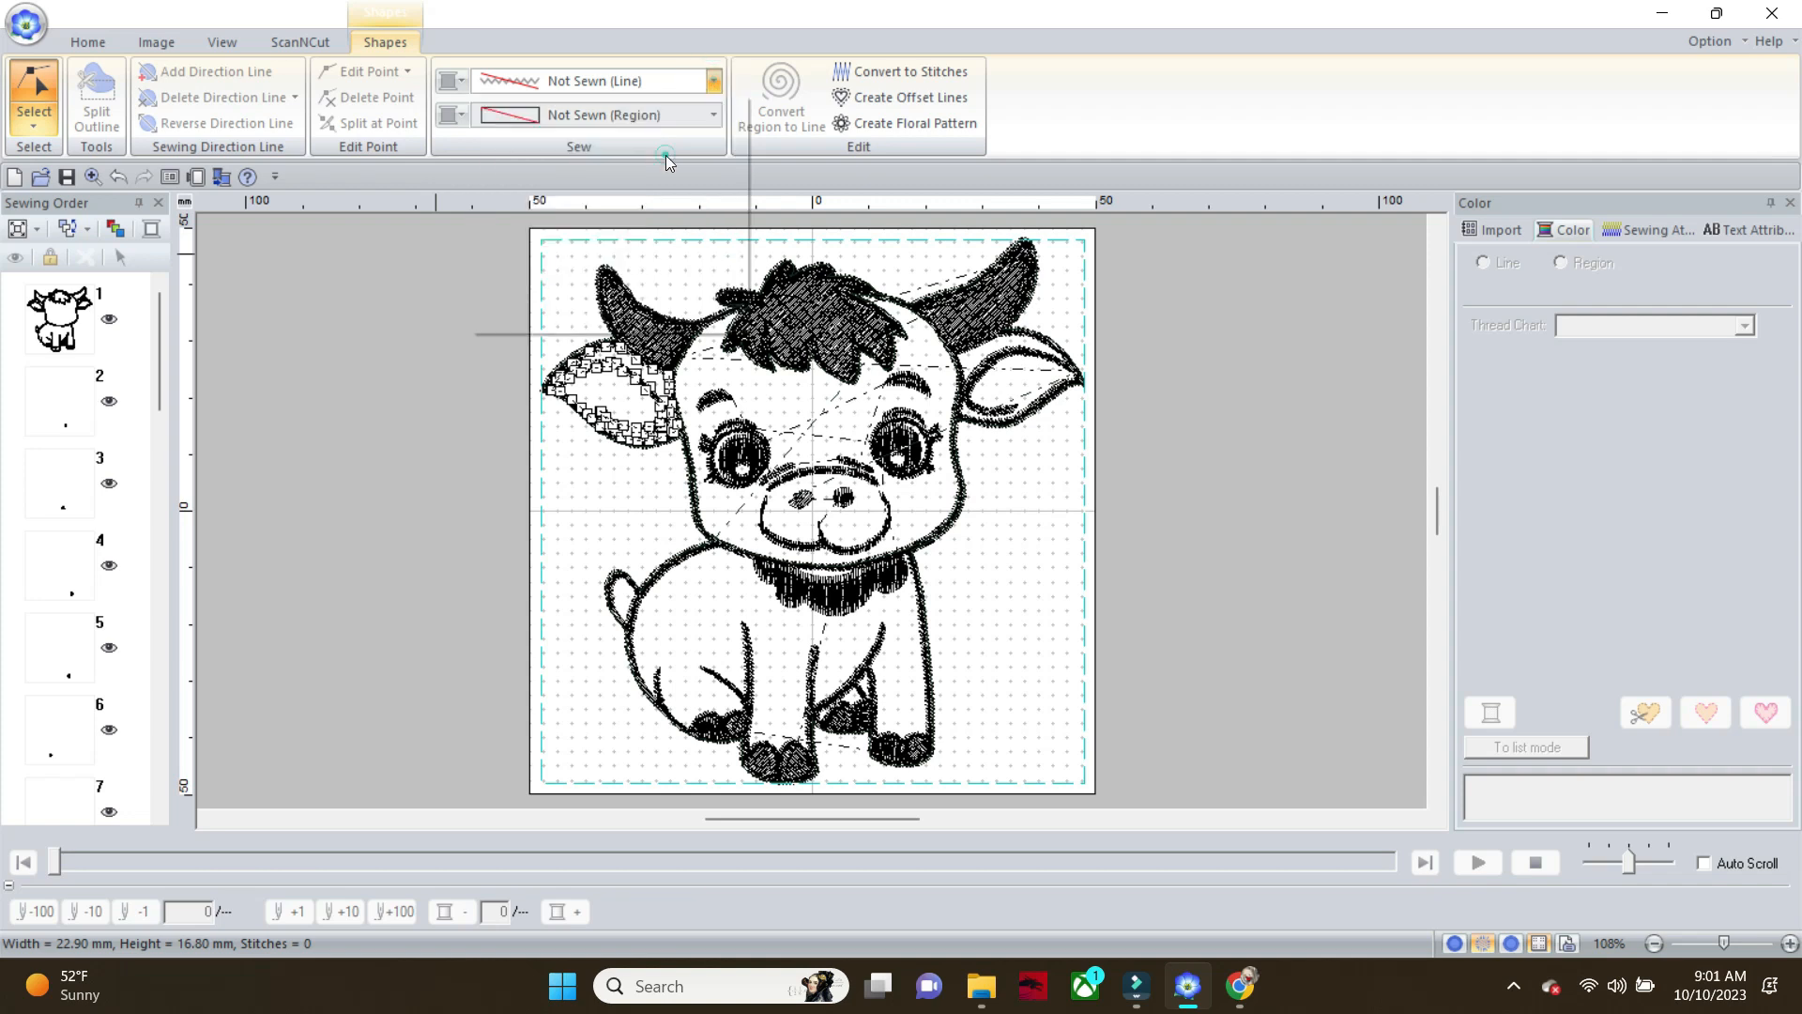
# Set the line sew type of the unsewn right ear shape to Running Stitch
pyautogui.click(1020, 354)
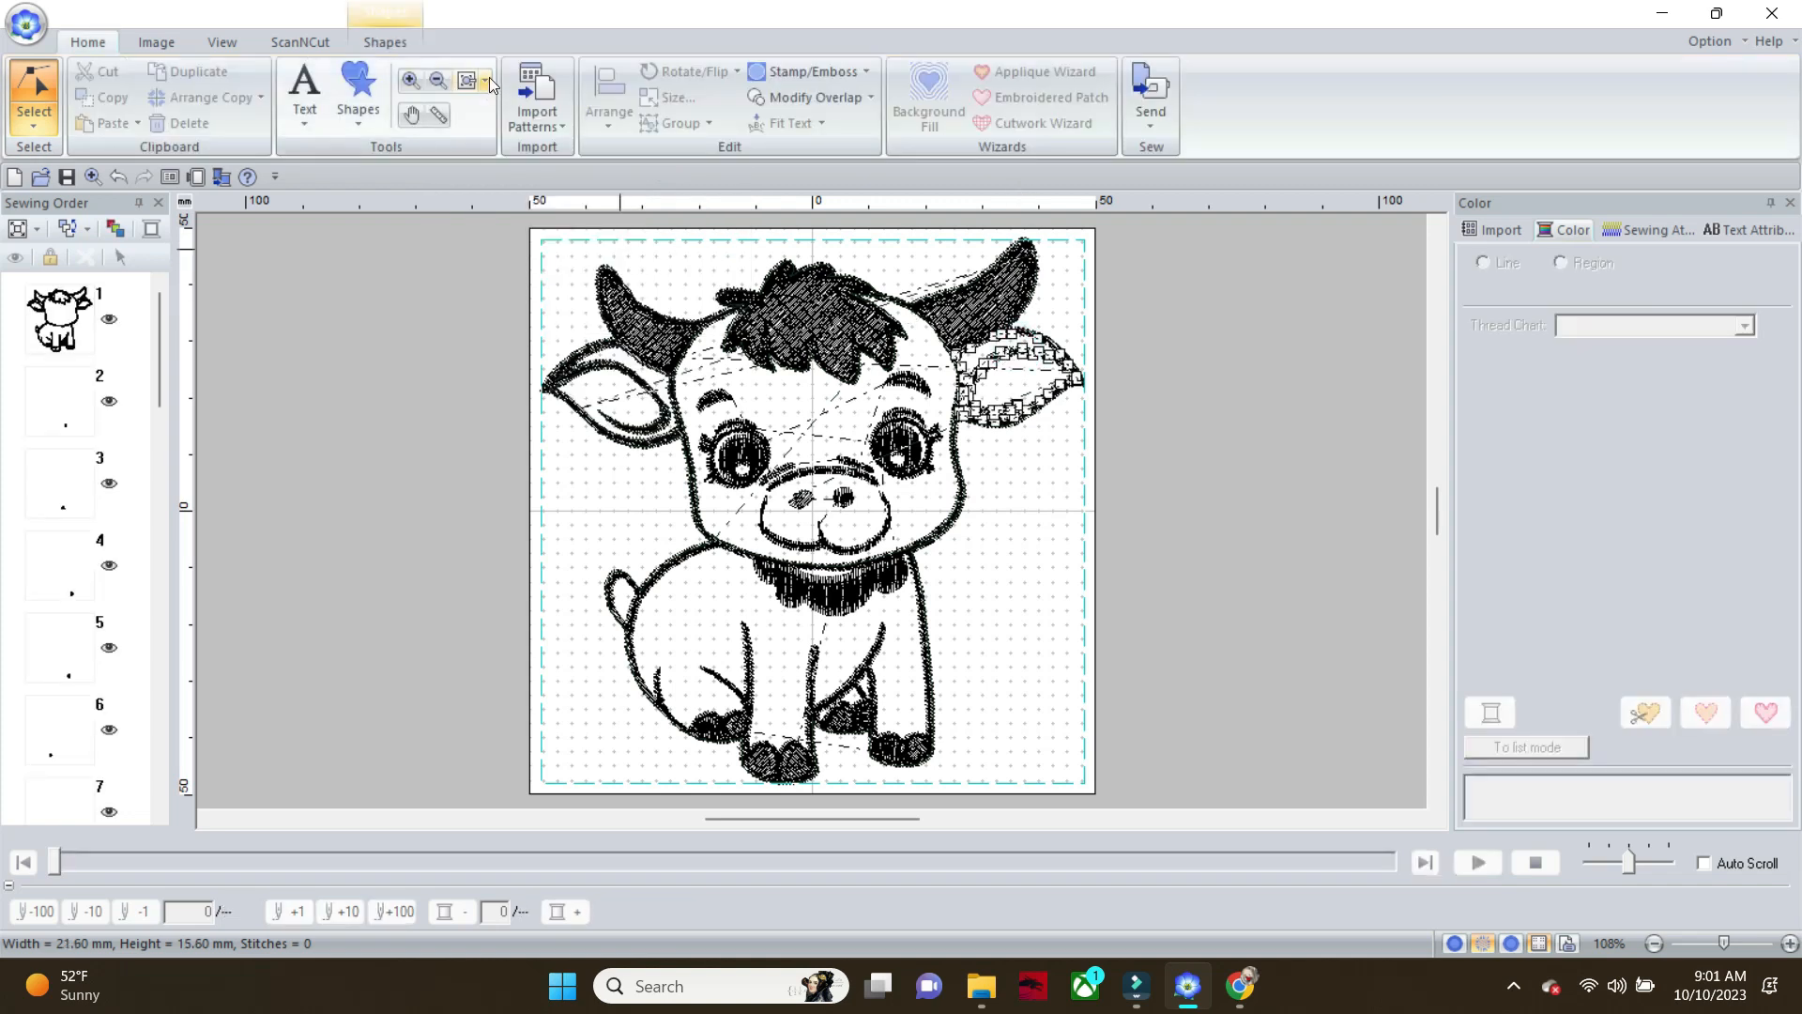
pyautogui.click(386, 42)
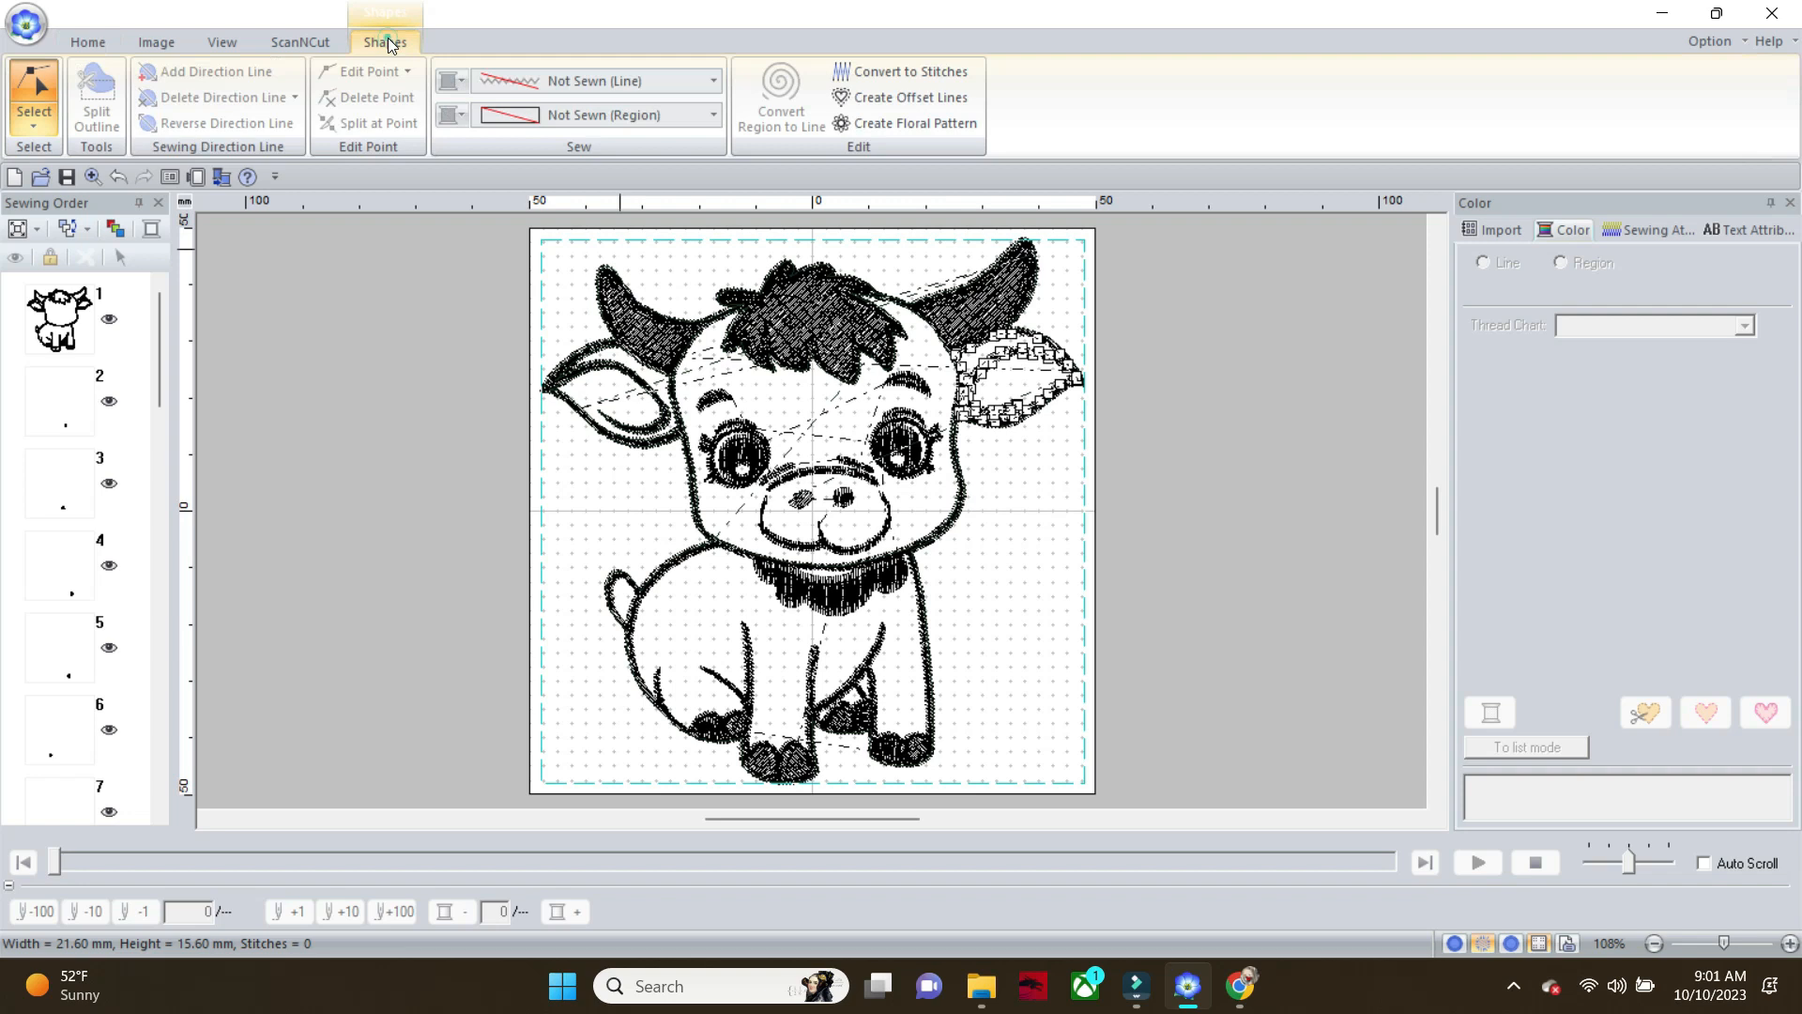
pyautogui.click(714, 77)
pyautogui.click(674, 162)
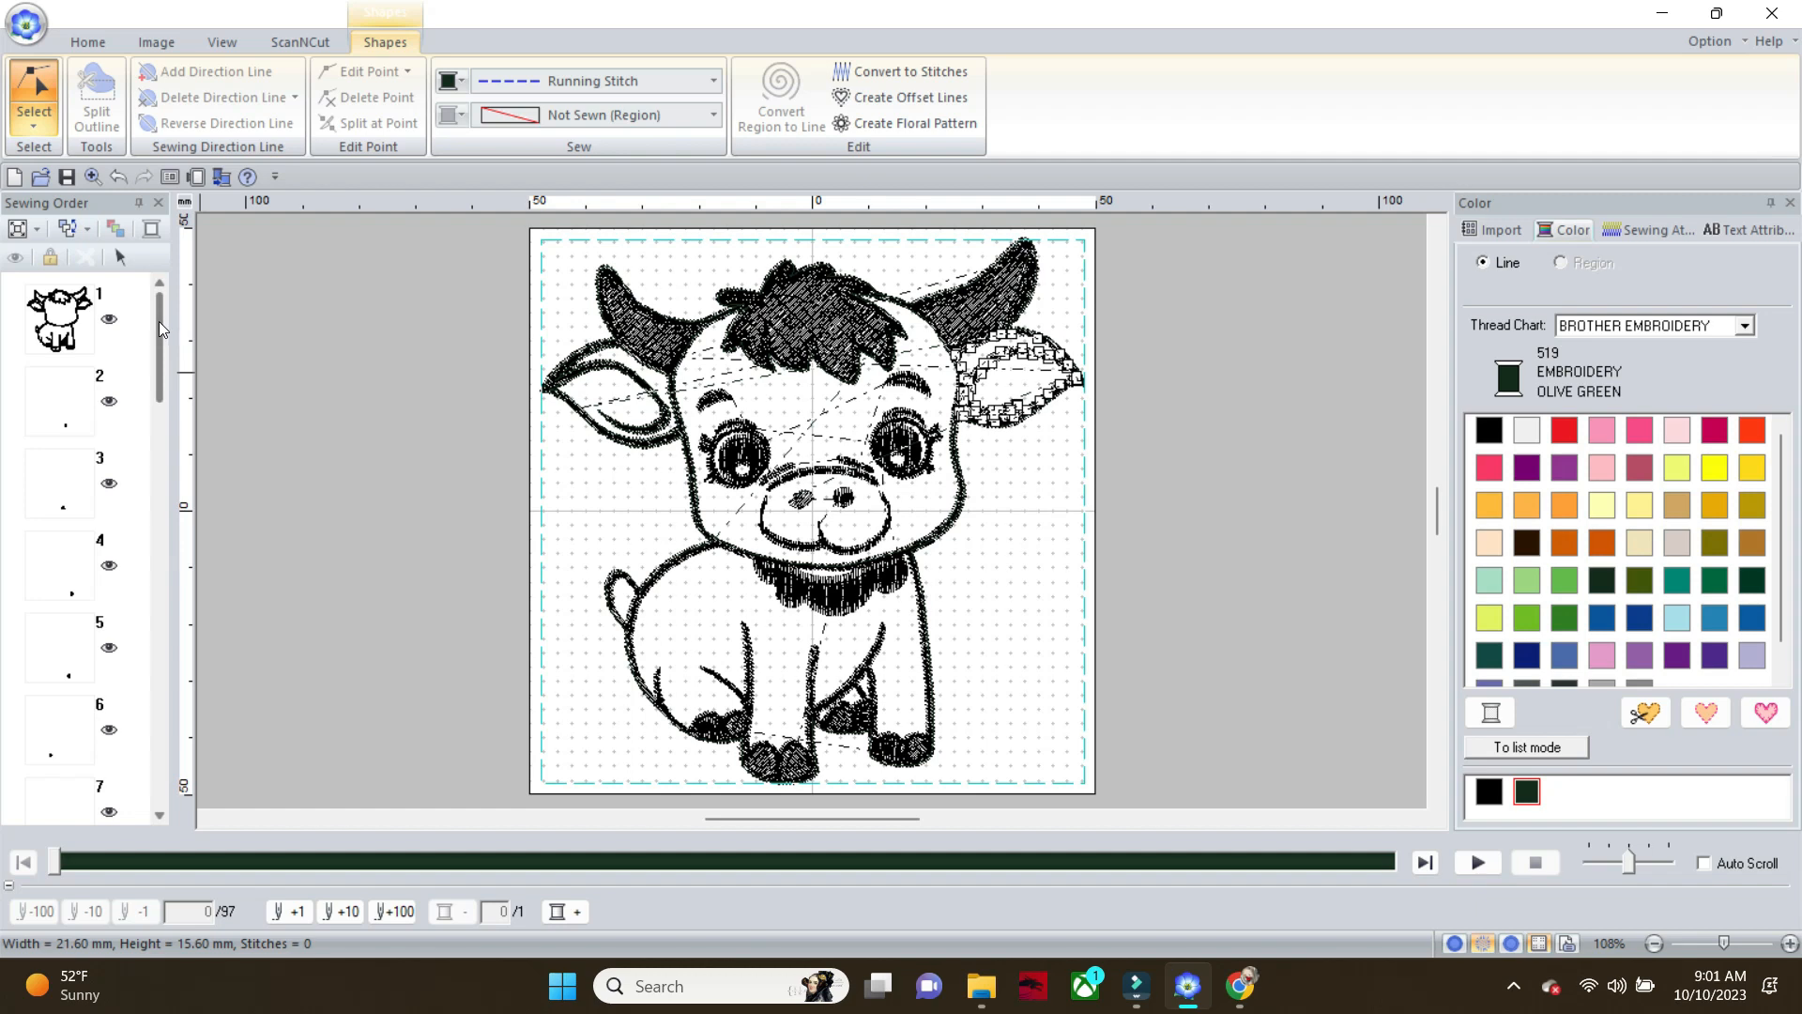
pyautogui.moveTo(159, 323); pyautogui.dragTo(173, 724)
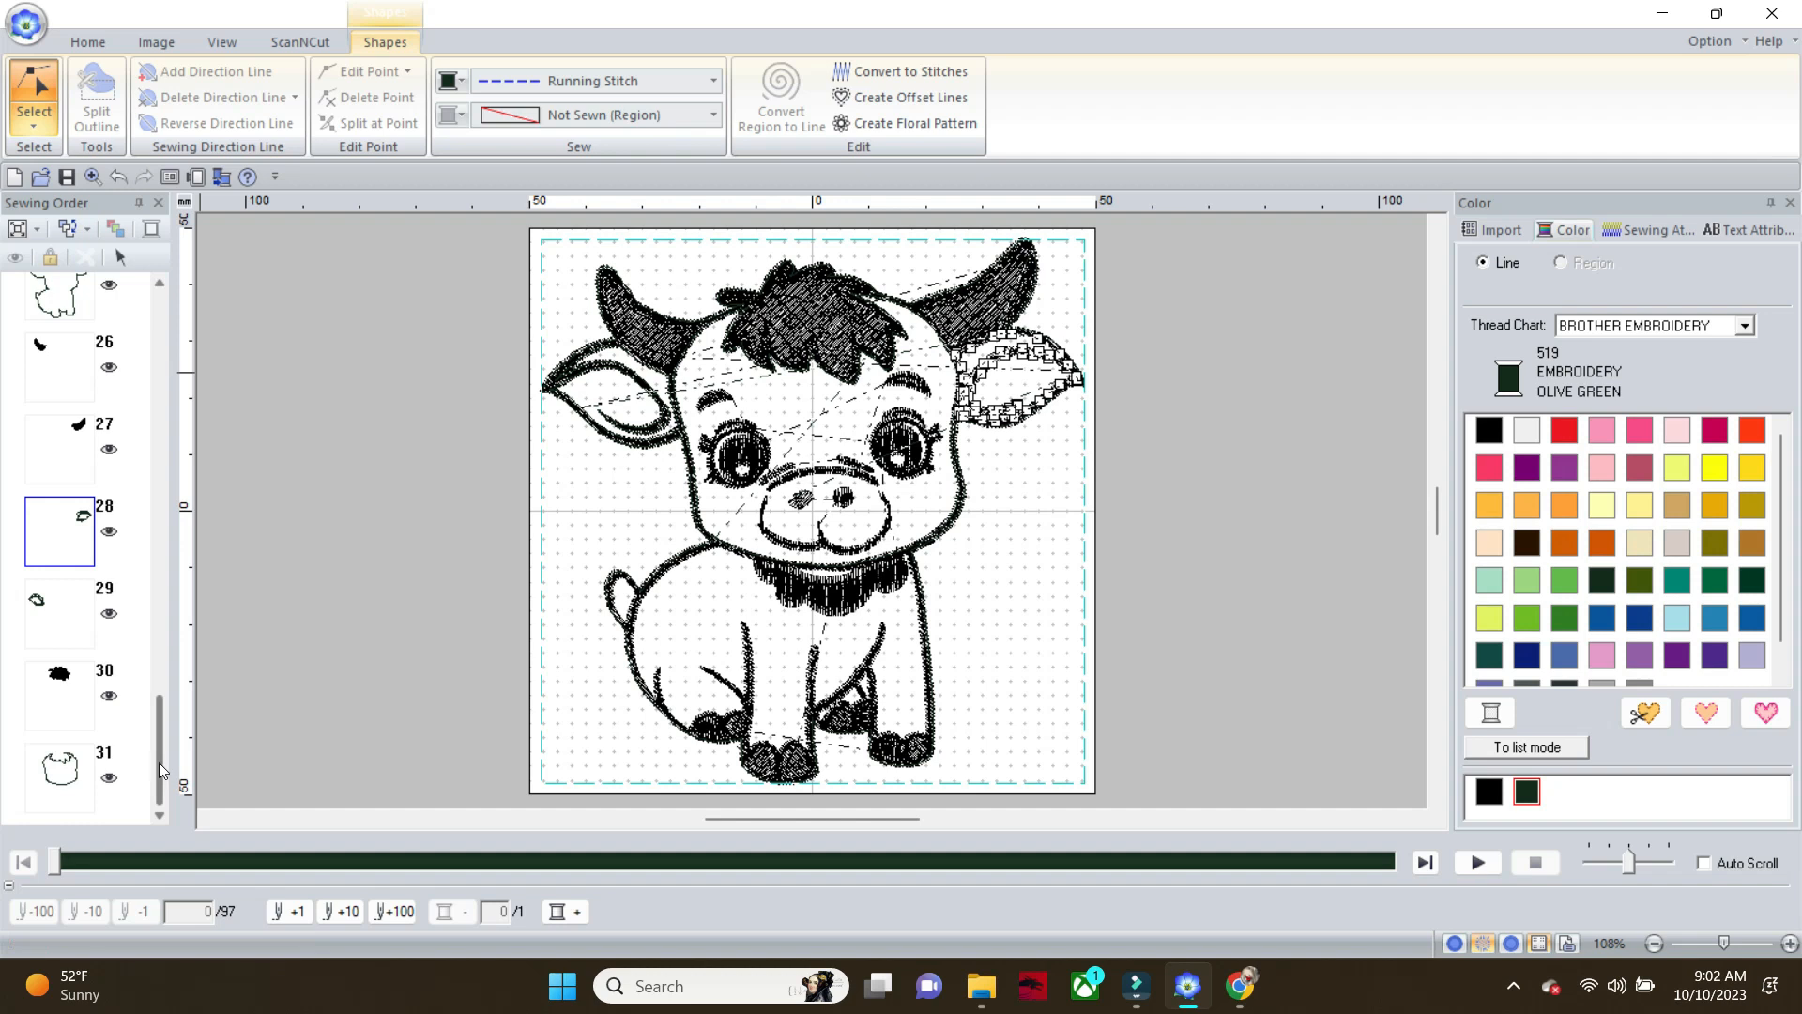
pyautogui.moveTo(158, 751); pyautogui.dragTo(189, 301)
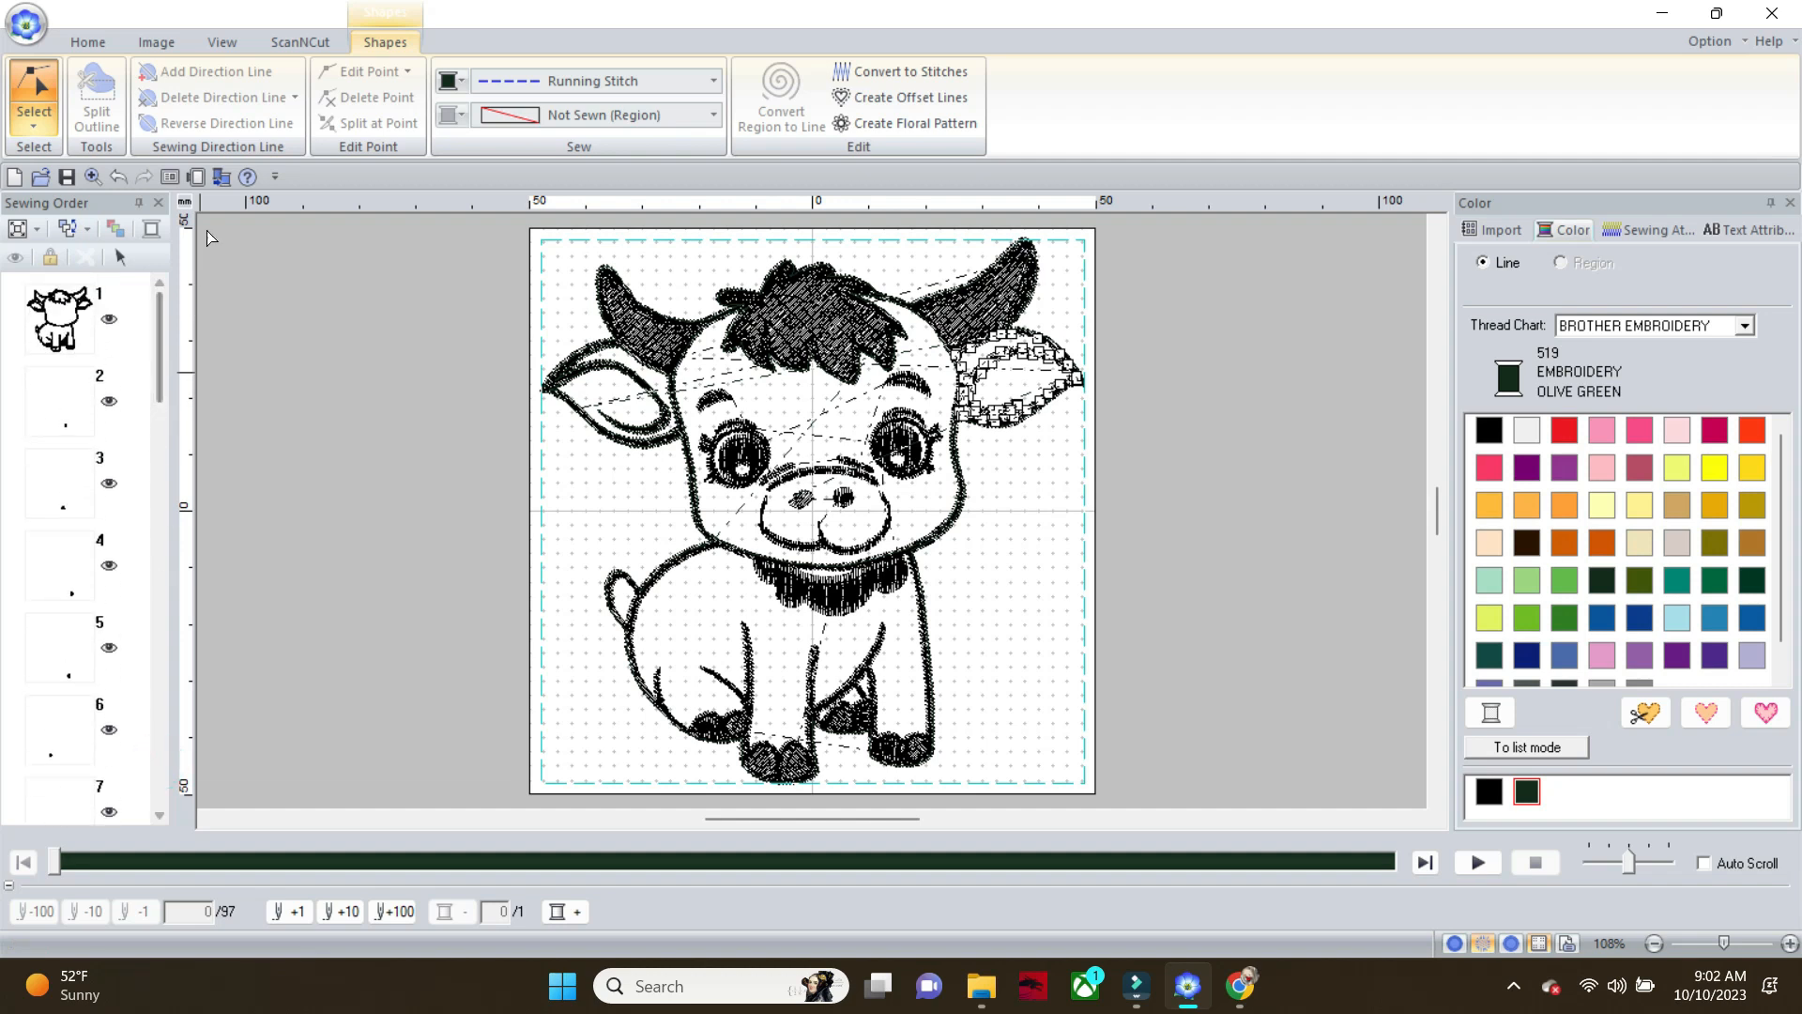
# Set the line sew type of the unsewn hoof shape between the calf's front legs to Running Stitch
pyautogui.click(860, 693)
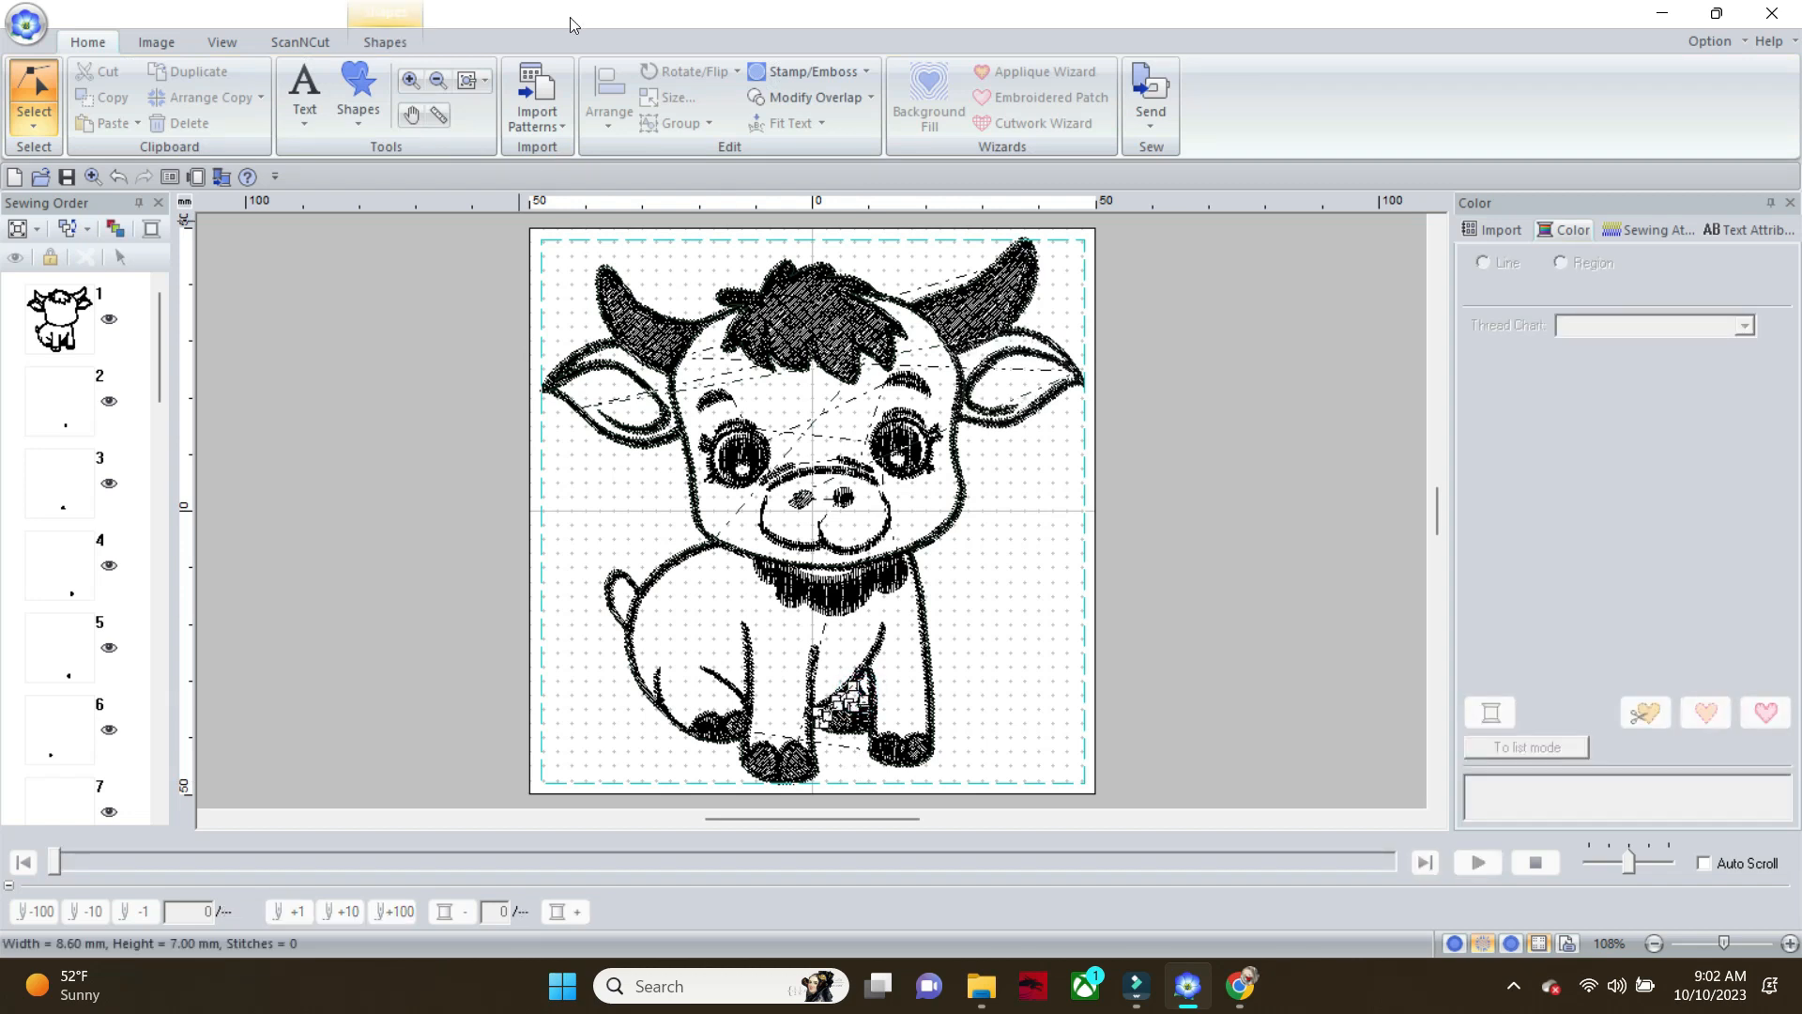
pyautogui.click(398, 33)
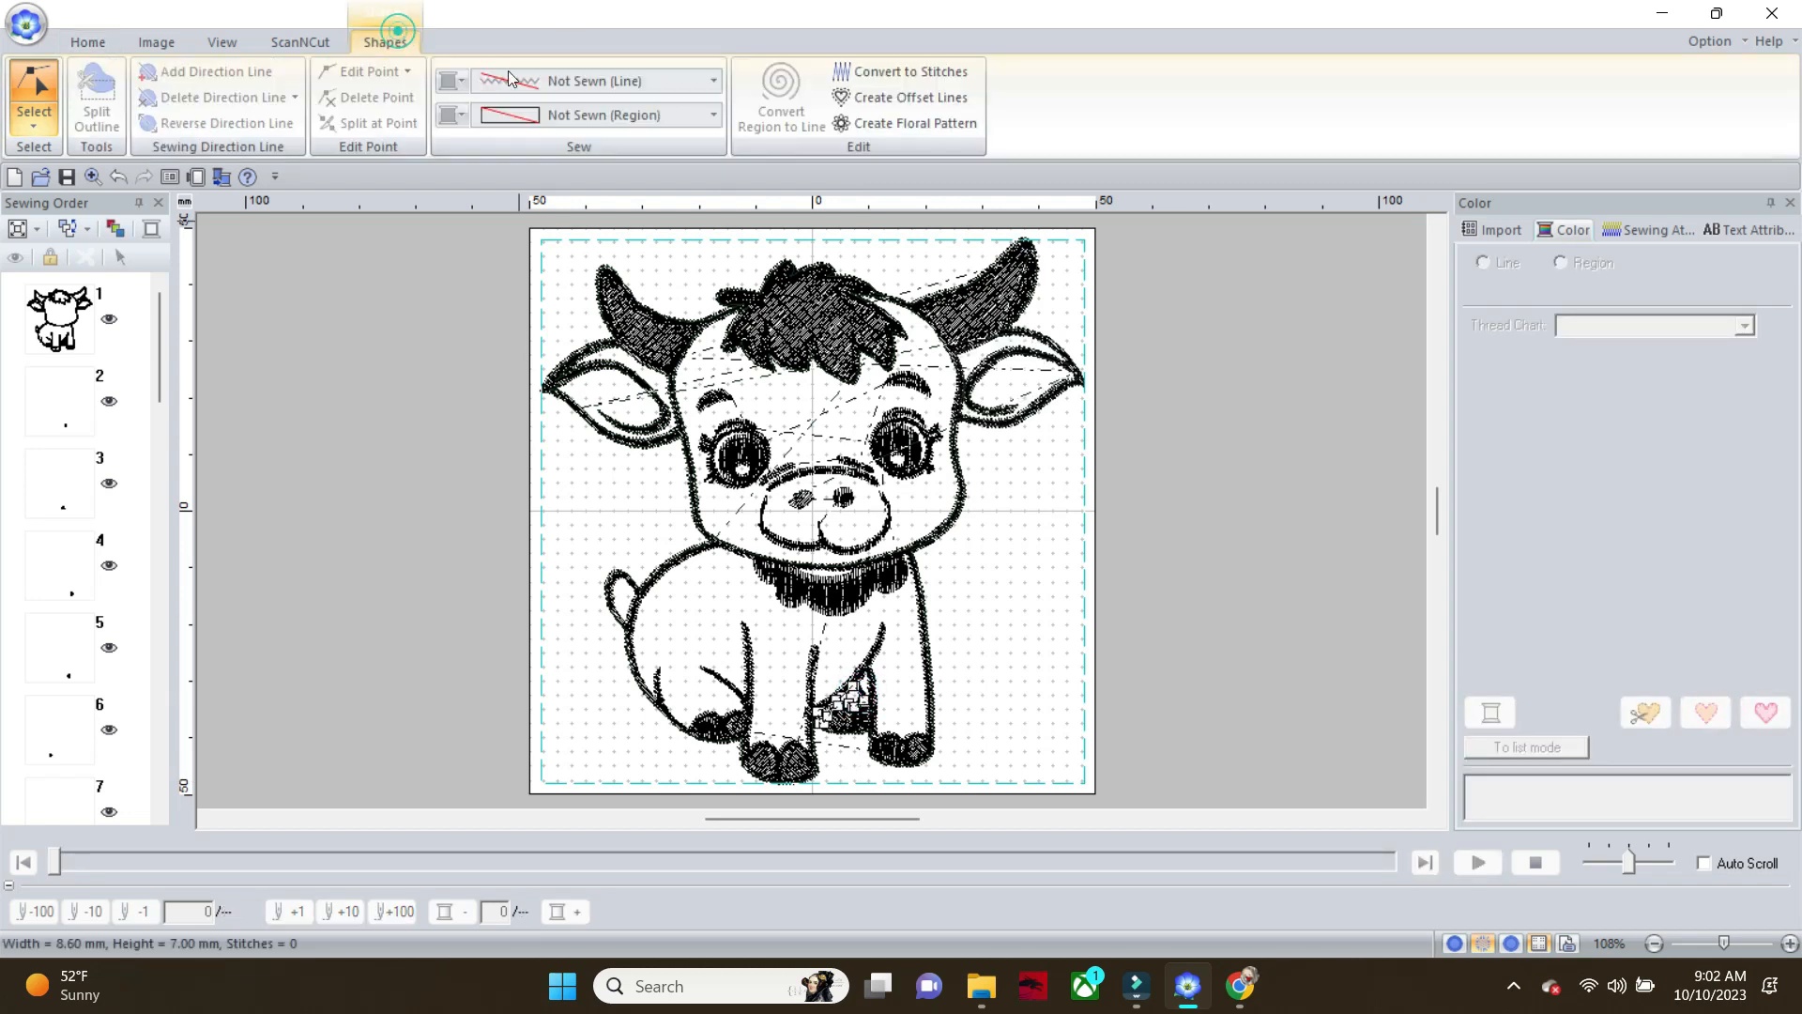
pyautogui.click(717, 82)
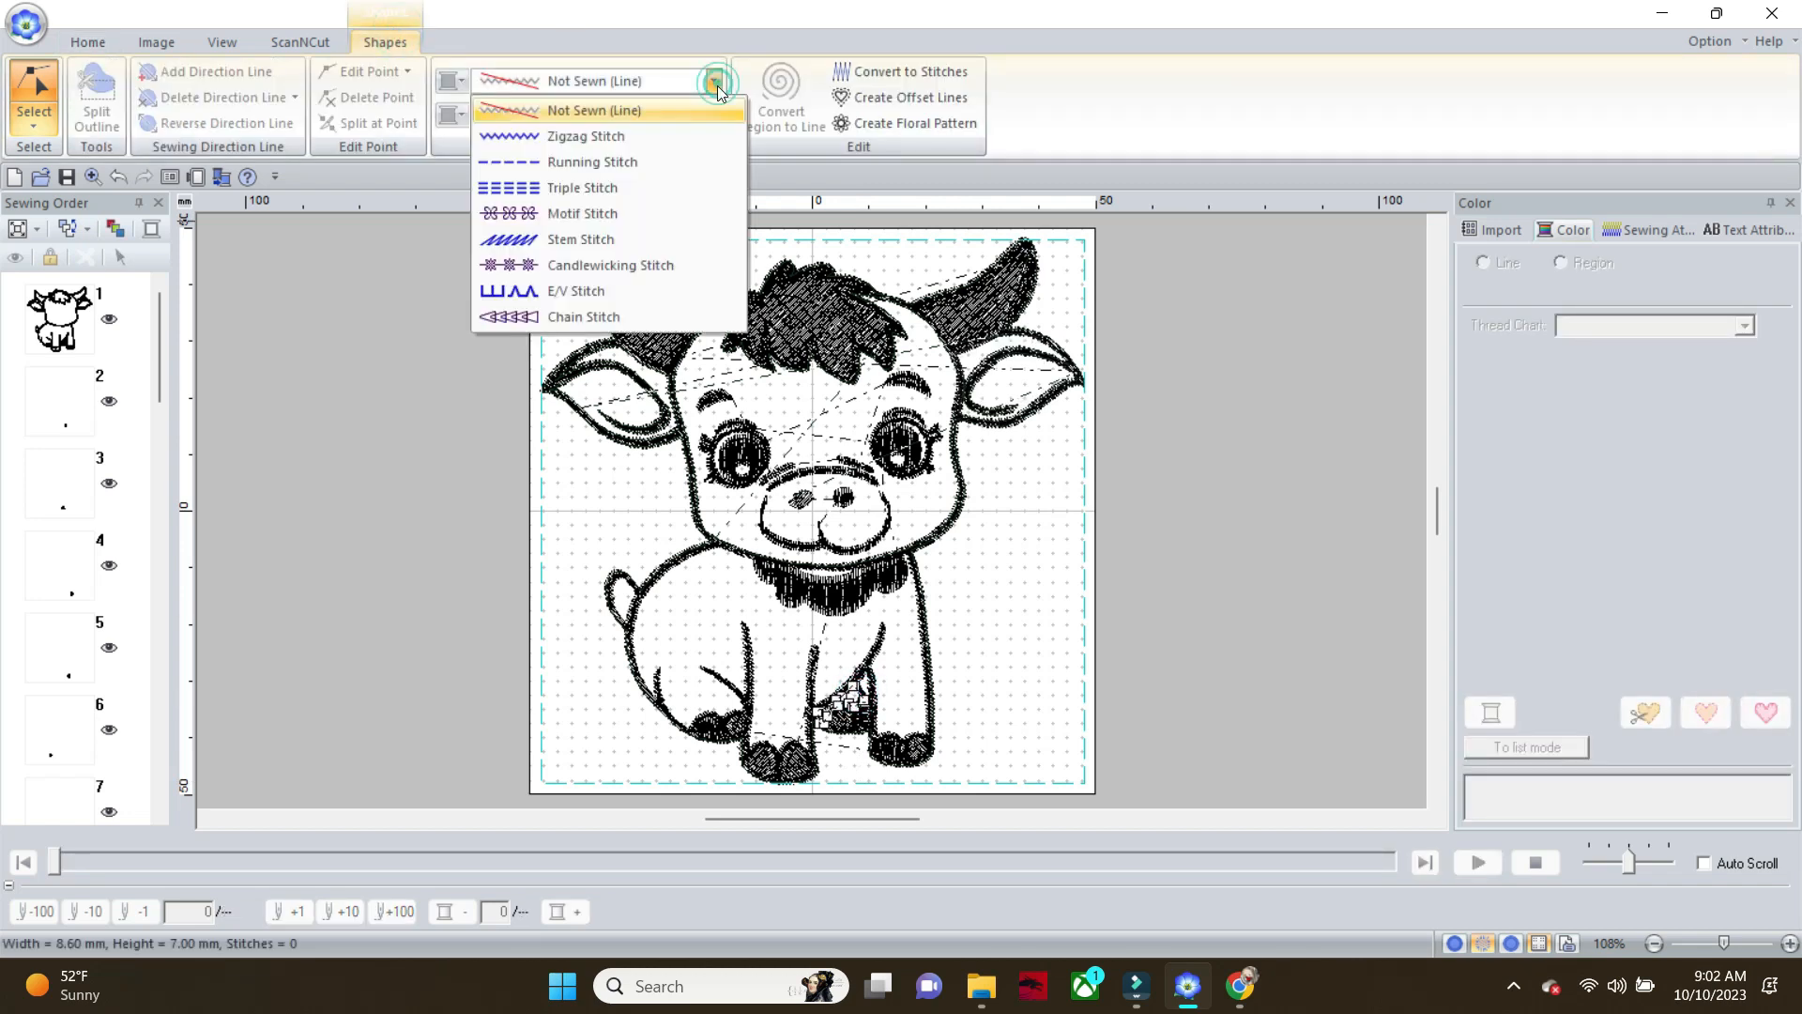
pyautogui.click(665, 163)
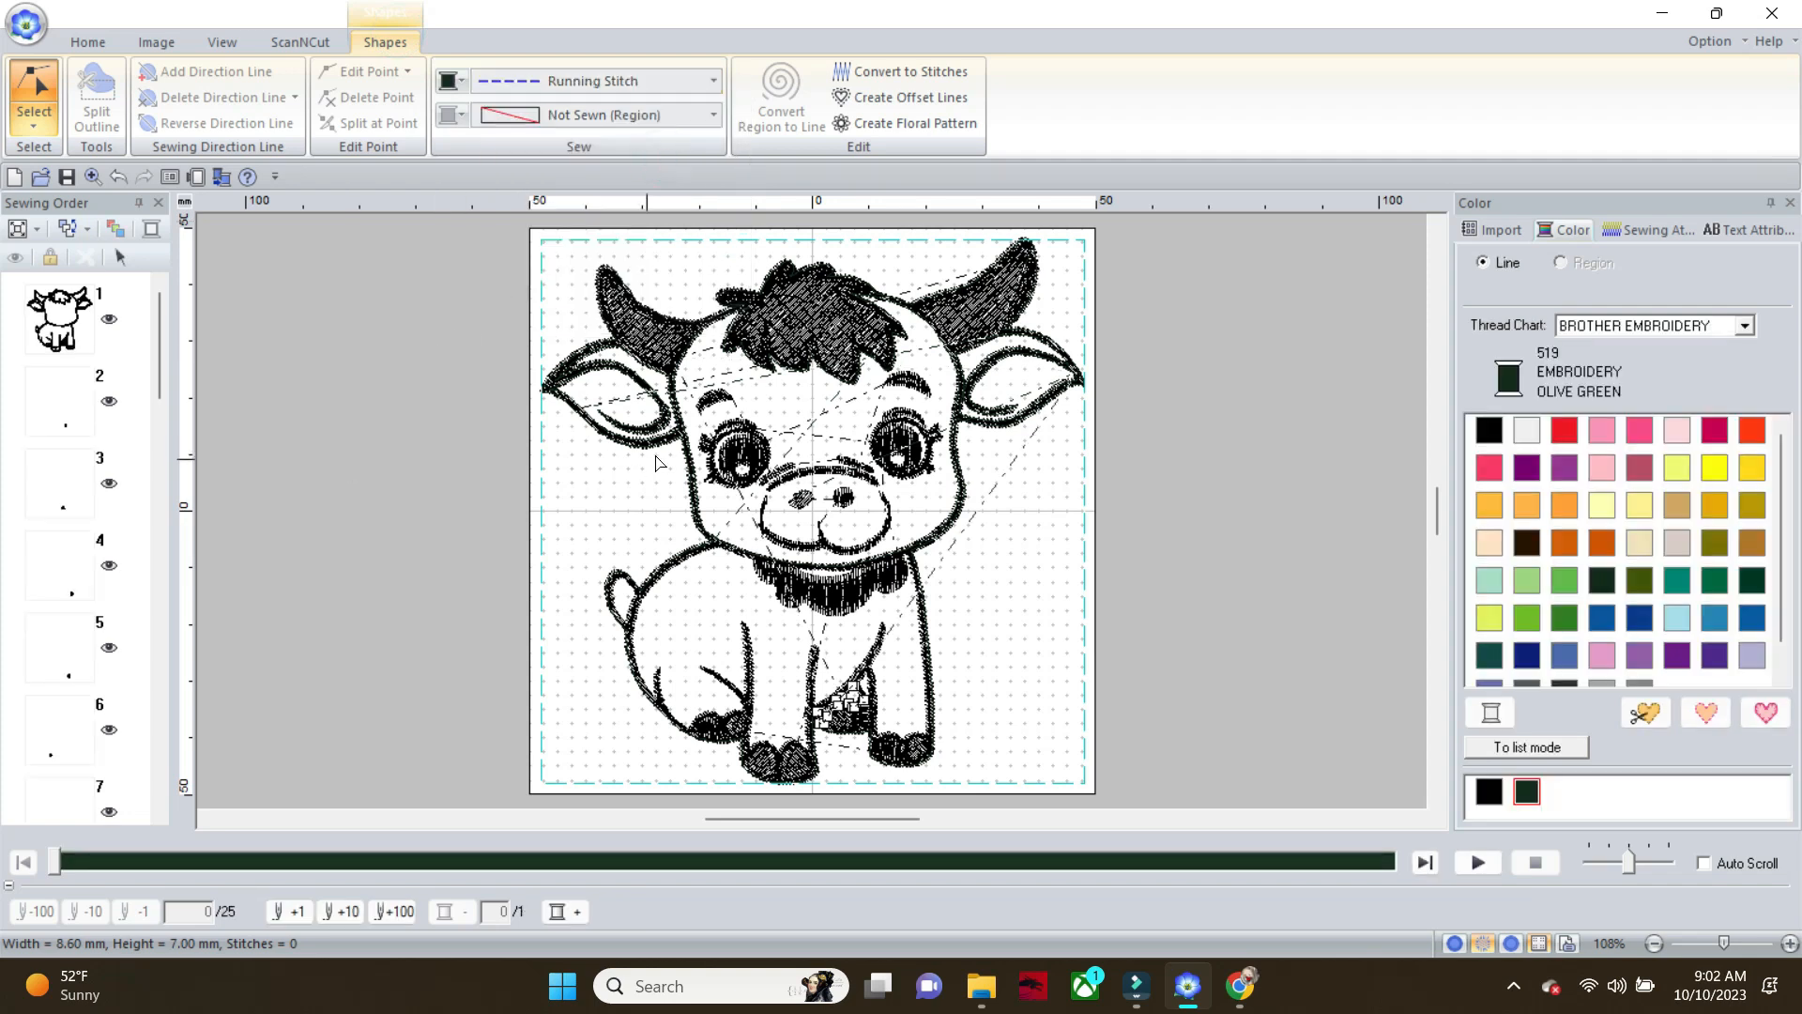
# Add a Running Stitch line to the black fill-stitched outline of the calf's left eye
pyautogui.click(713, 455)
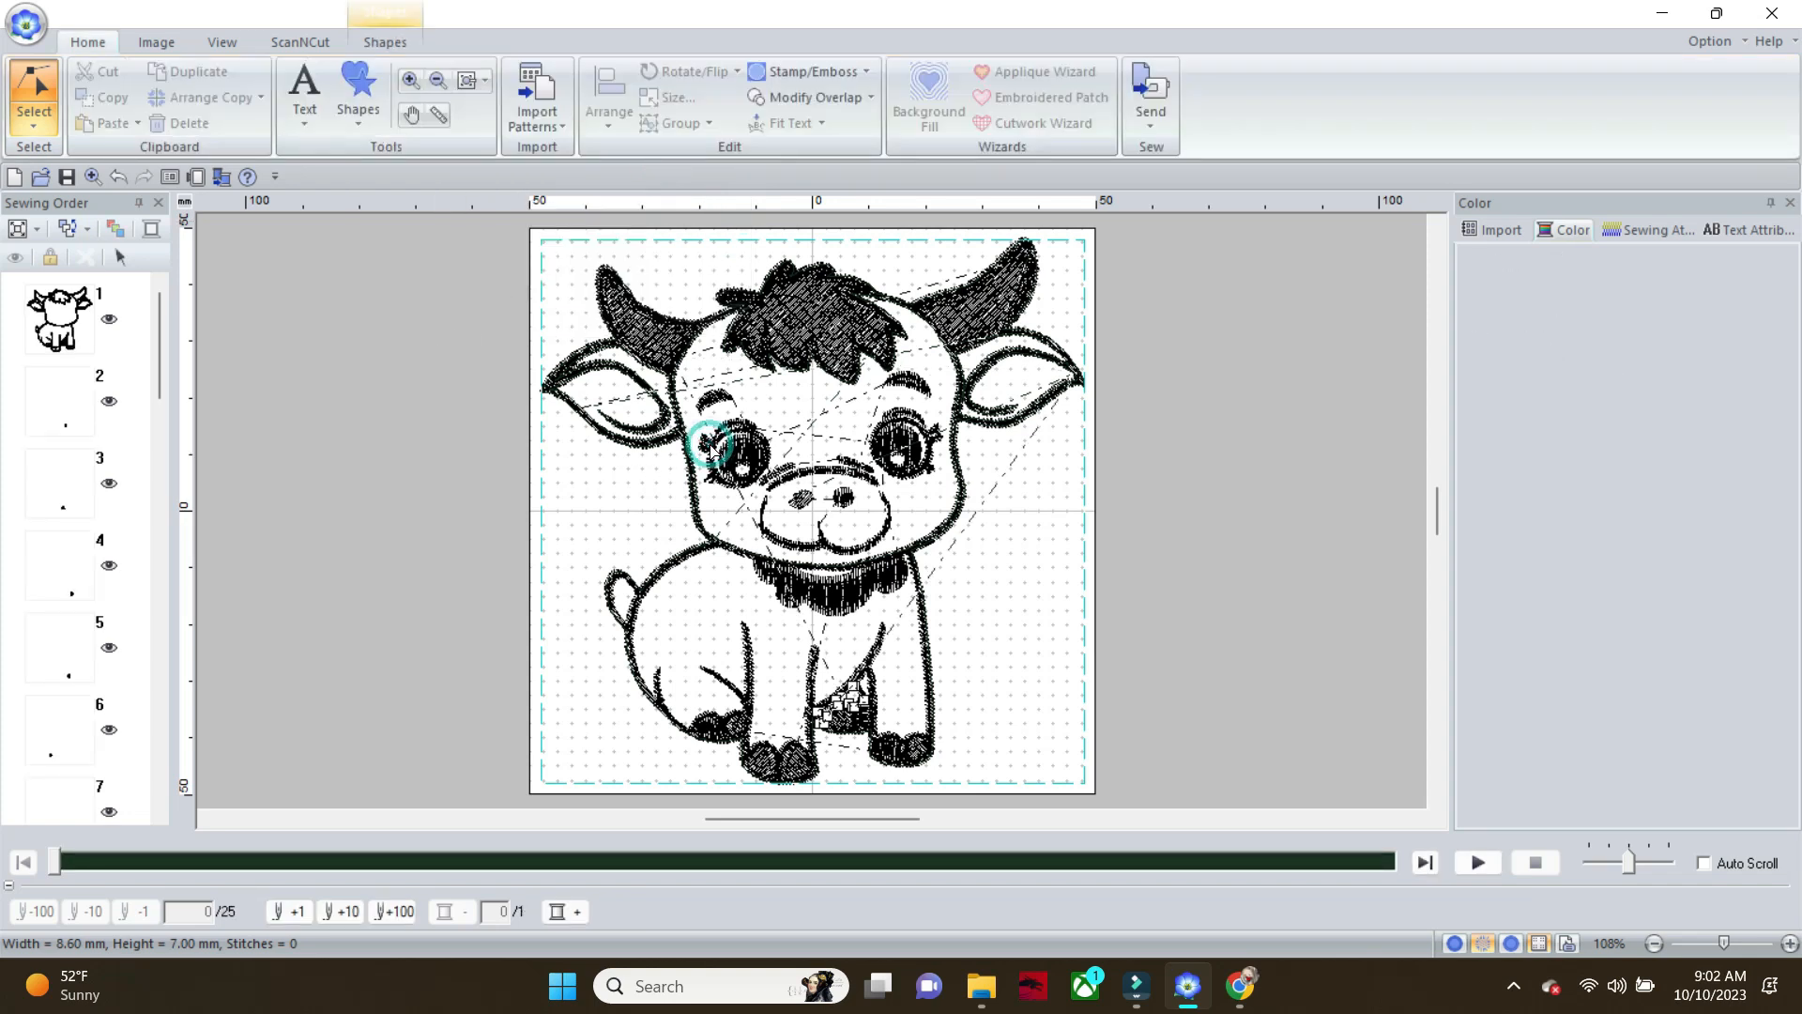
pyautogui.click(385, 41)
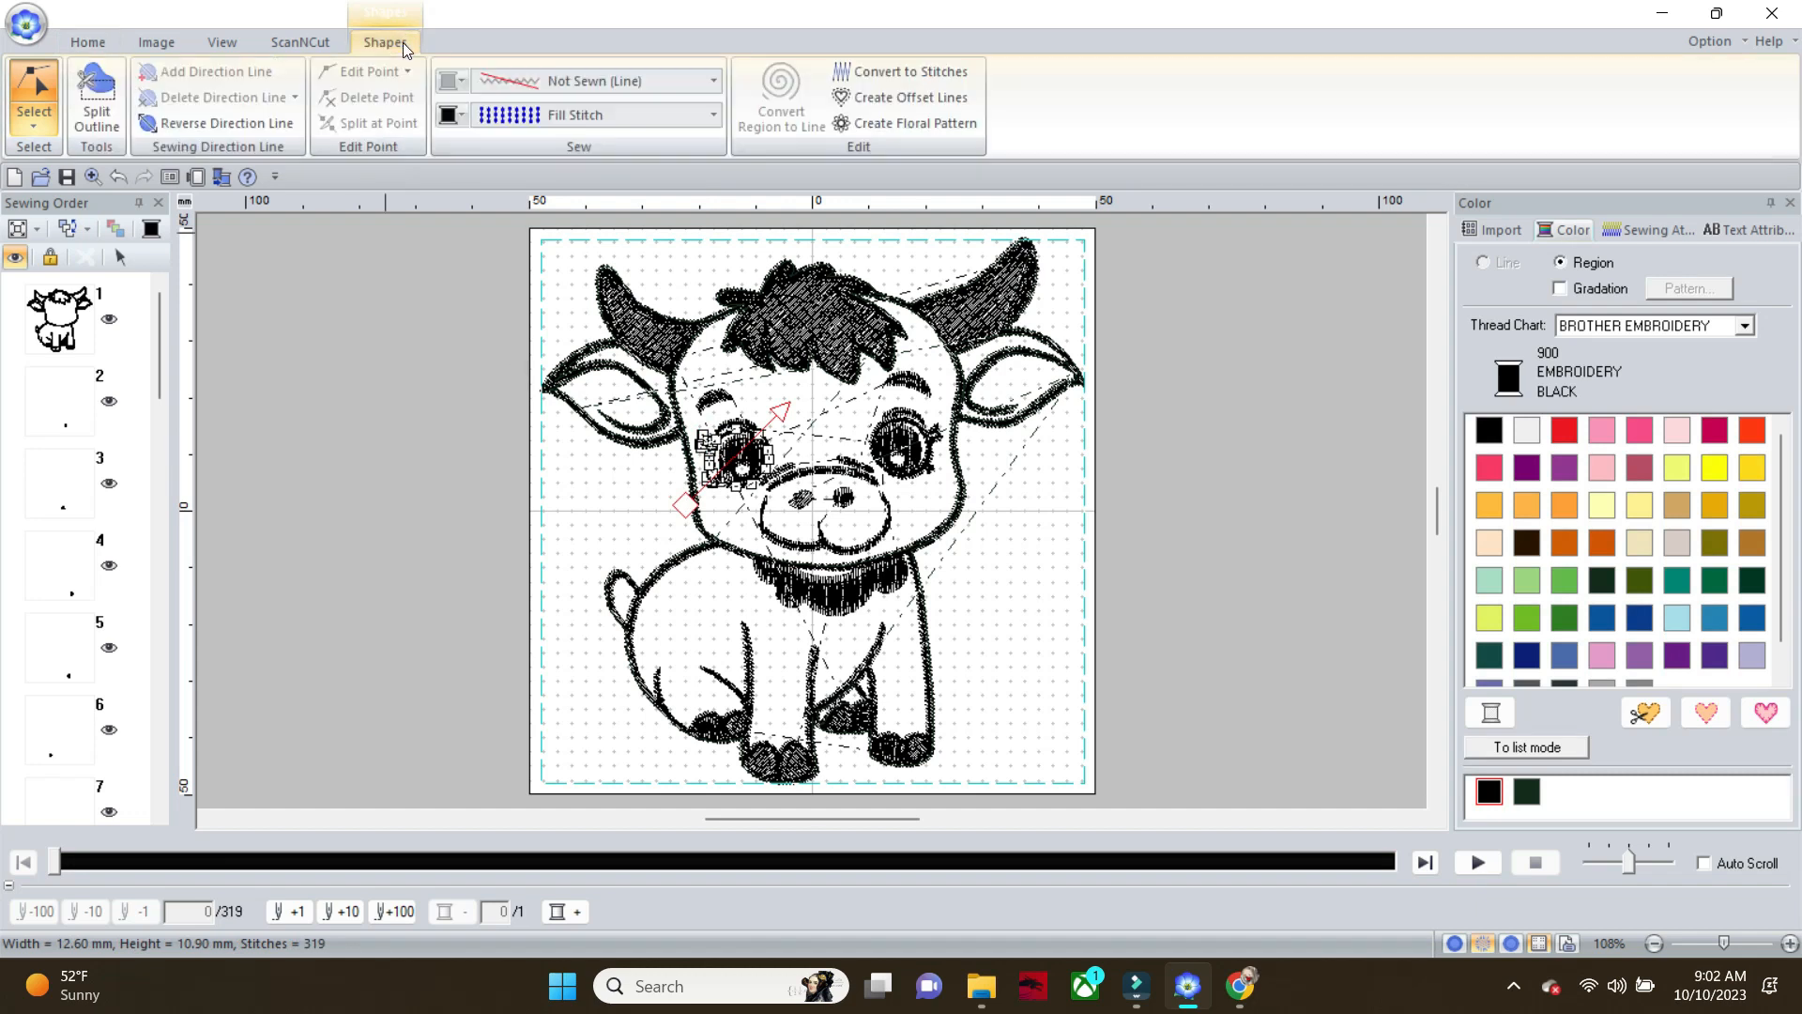
pyautogui.click(710, 82)
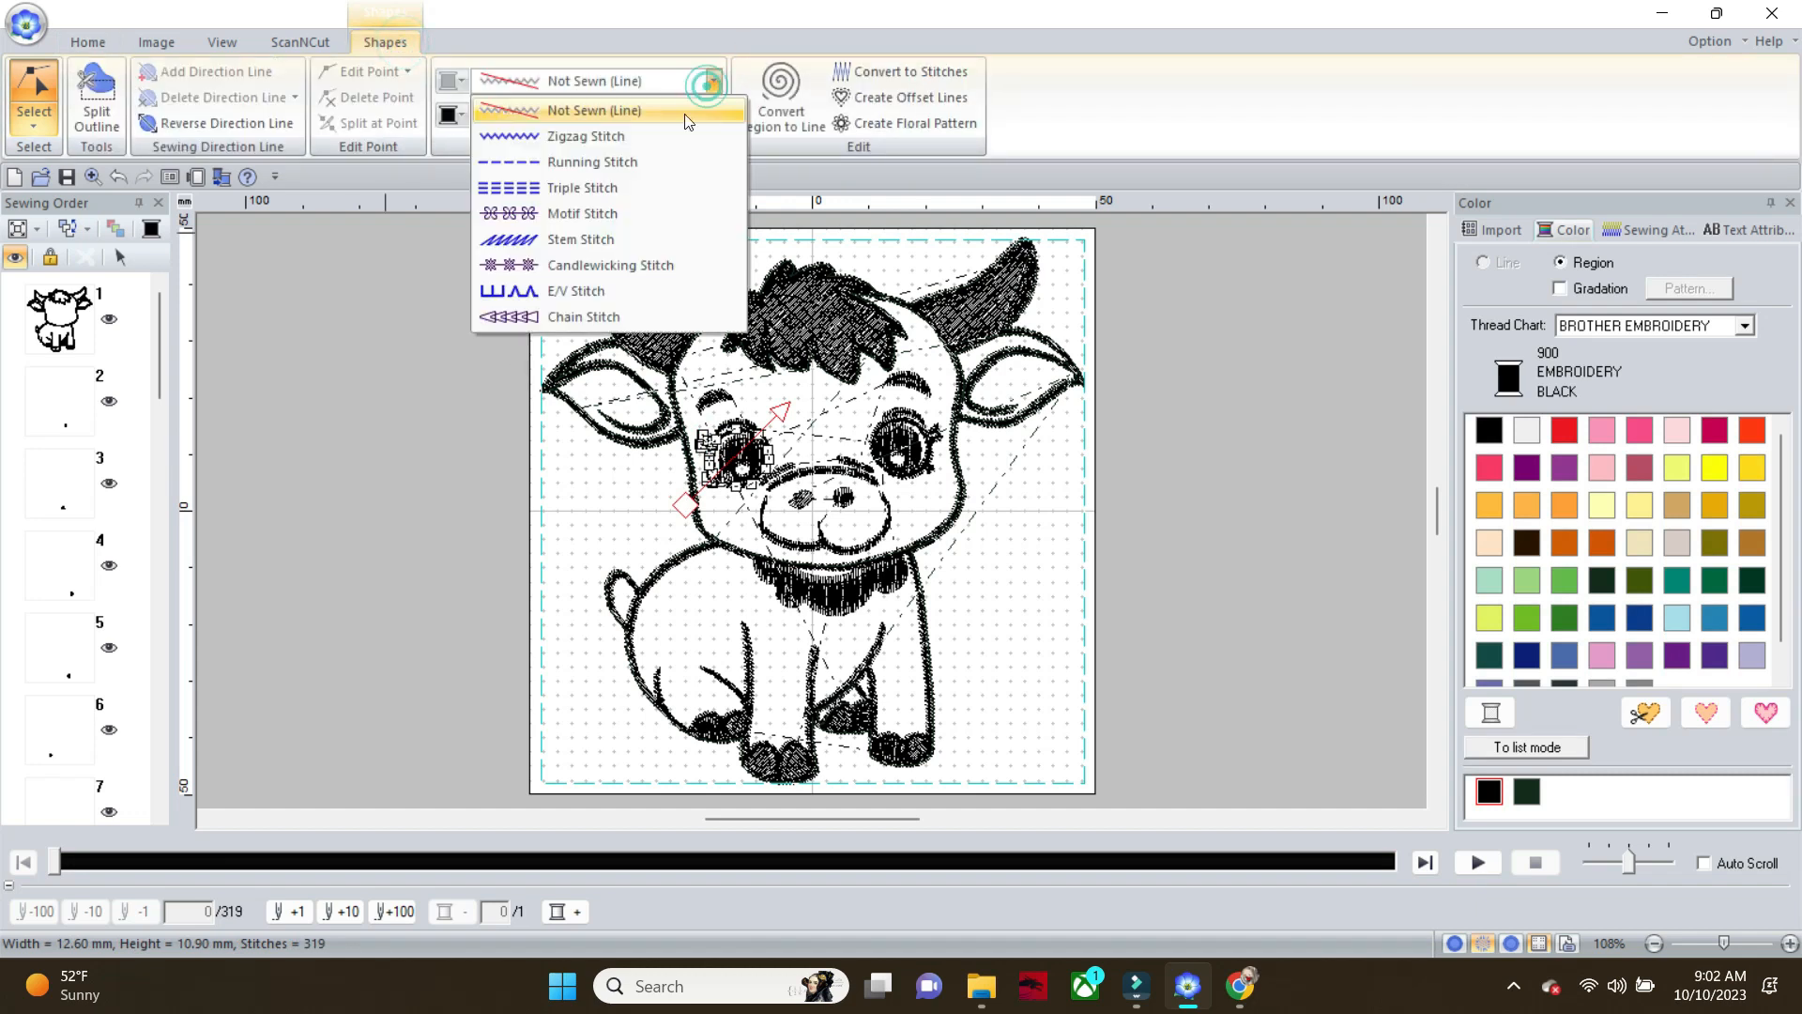
pyautogui.click(665, 167)
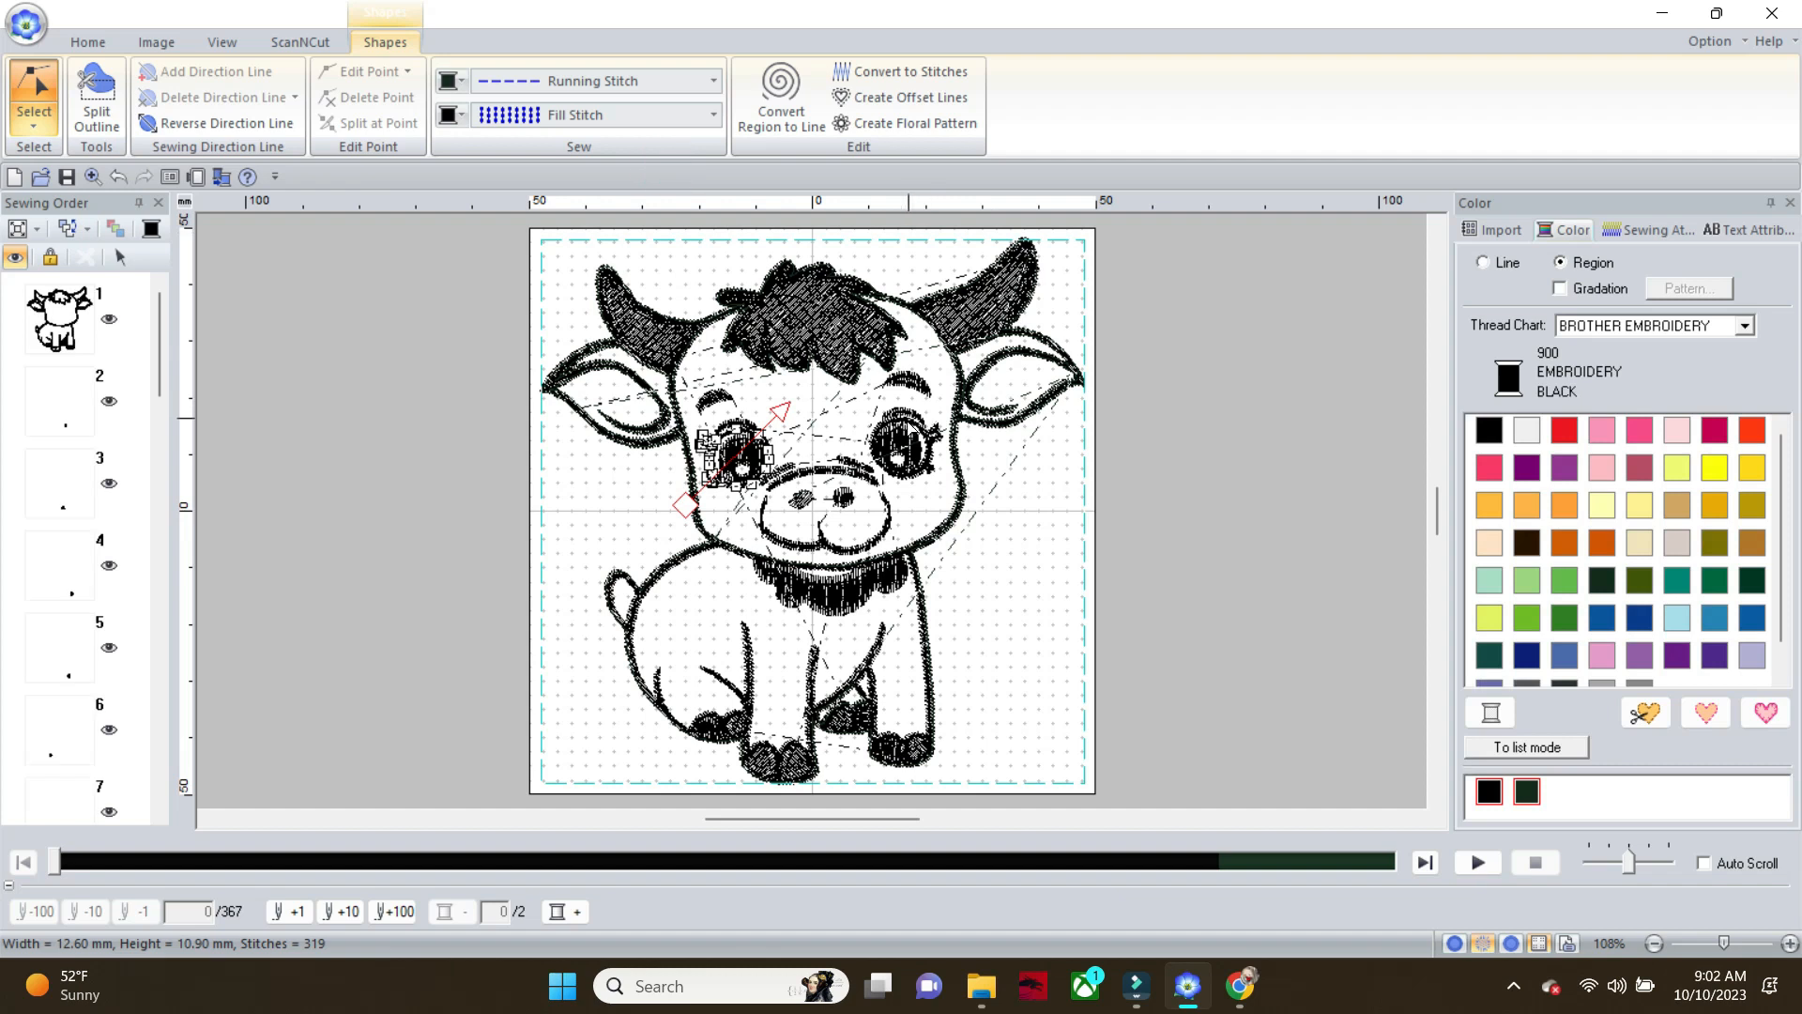
# Add a Running Stitch line to the black fill-stitched outline and lashes of the calf's right eye
pyautogui.click(899, 427)
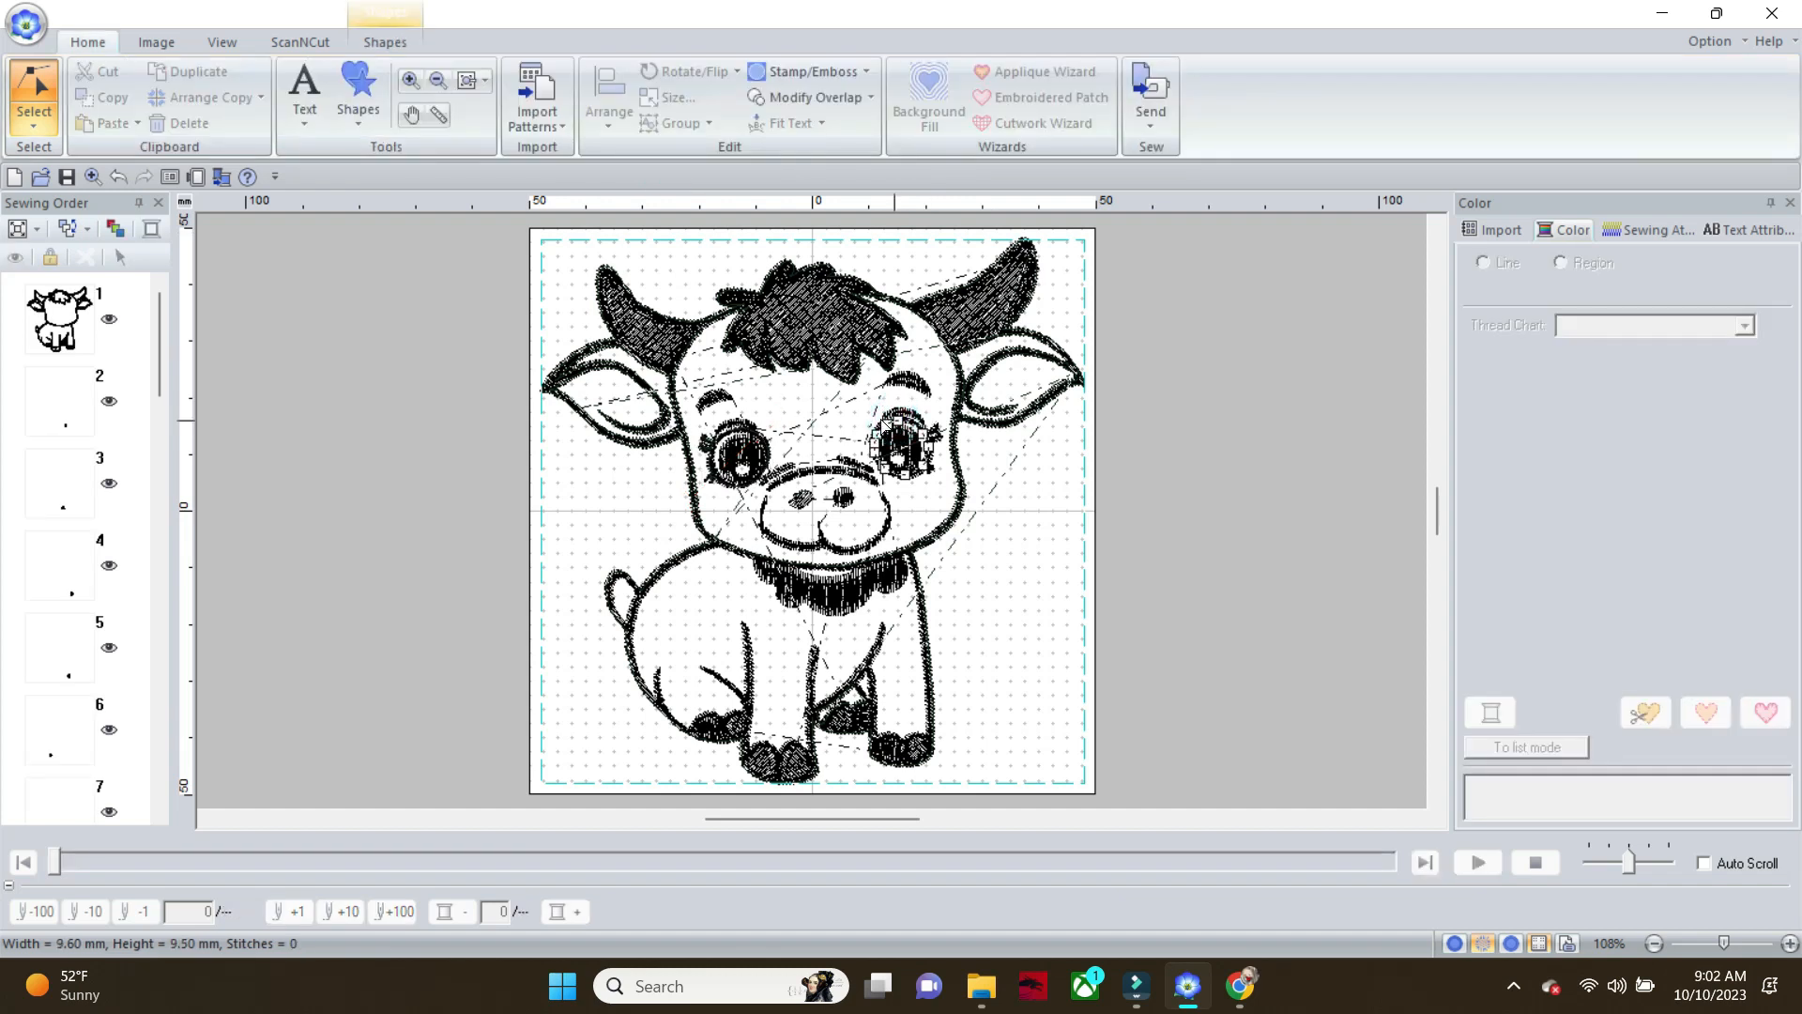
pyautogui.click(939, 434)
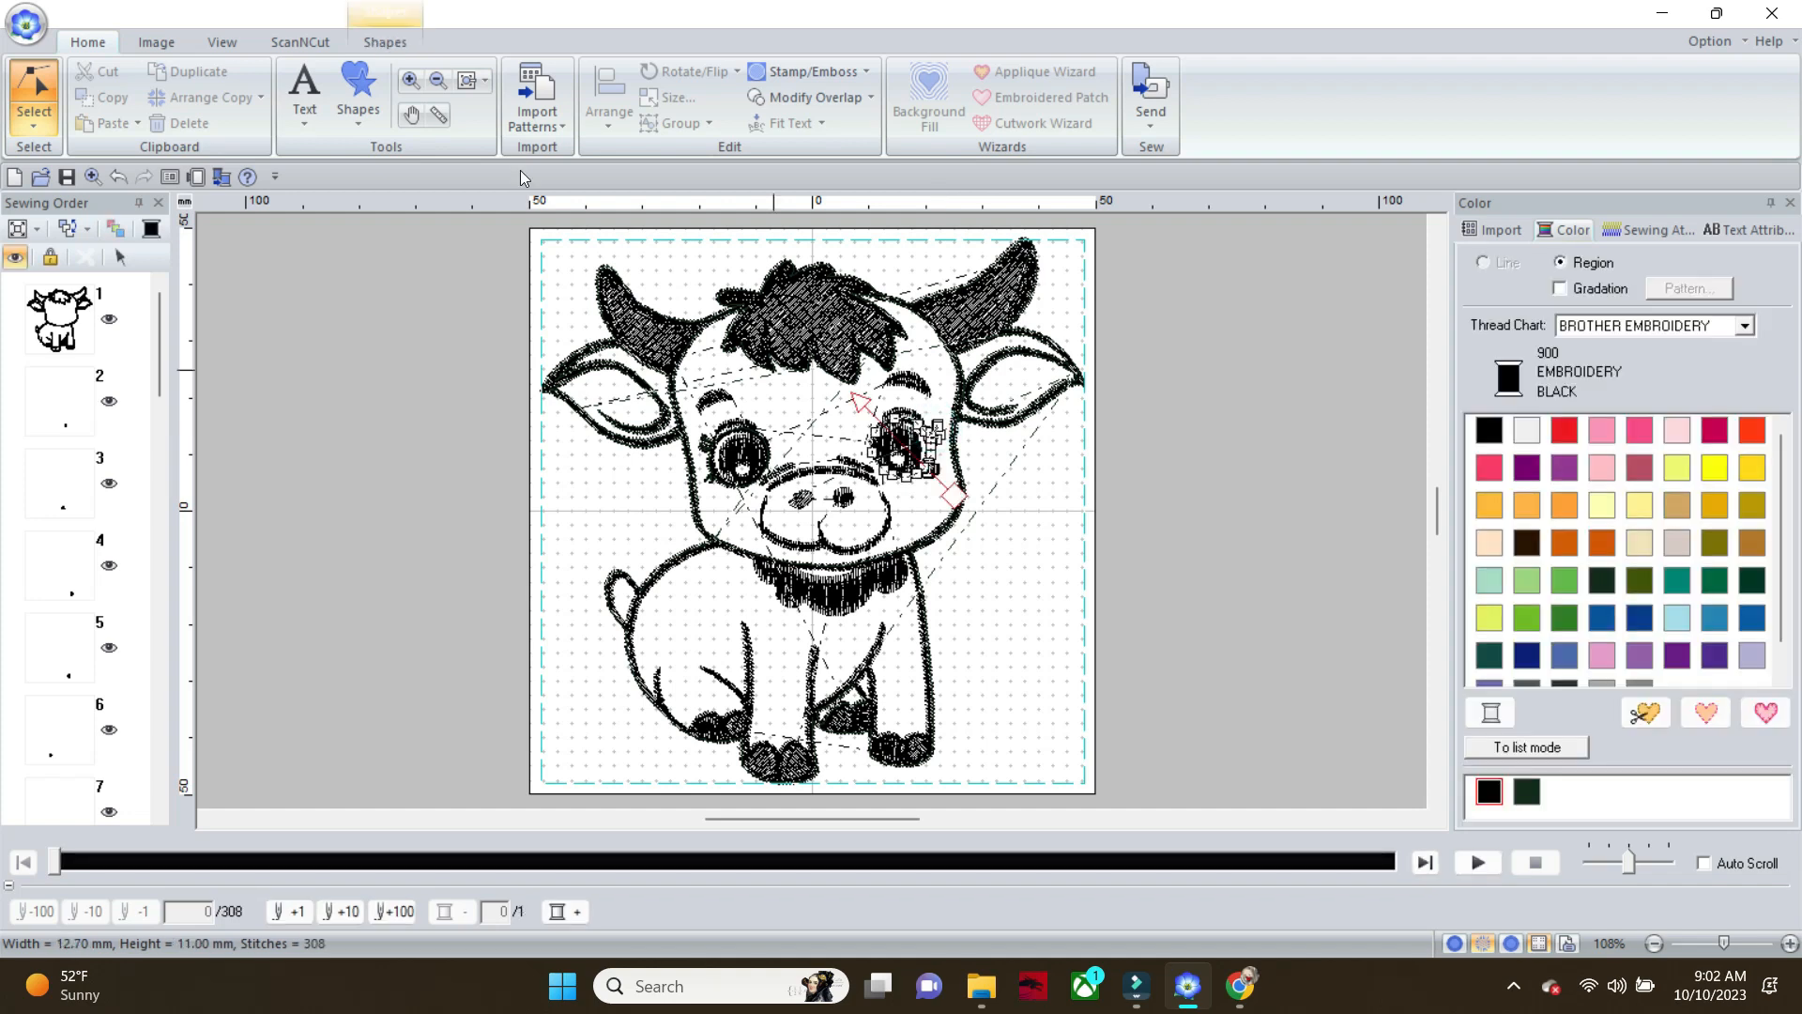
pyautogui.click(386, 41)
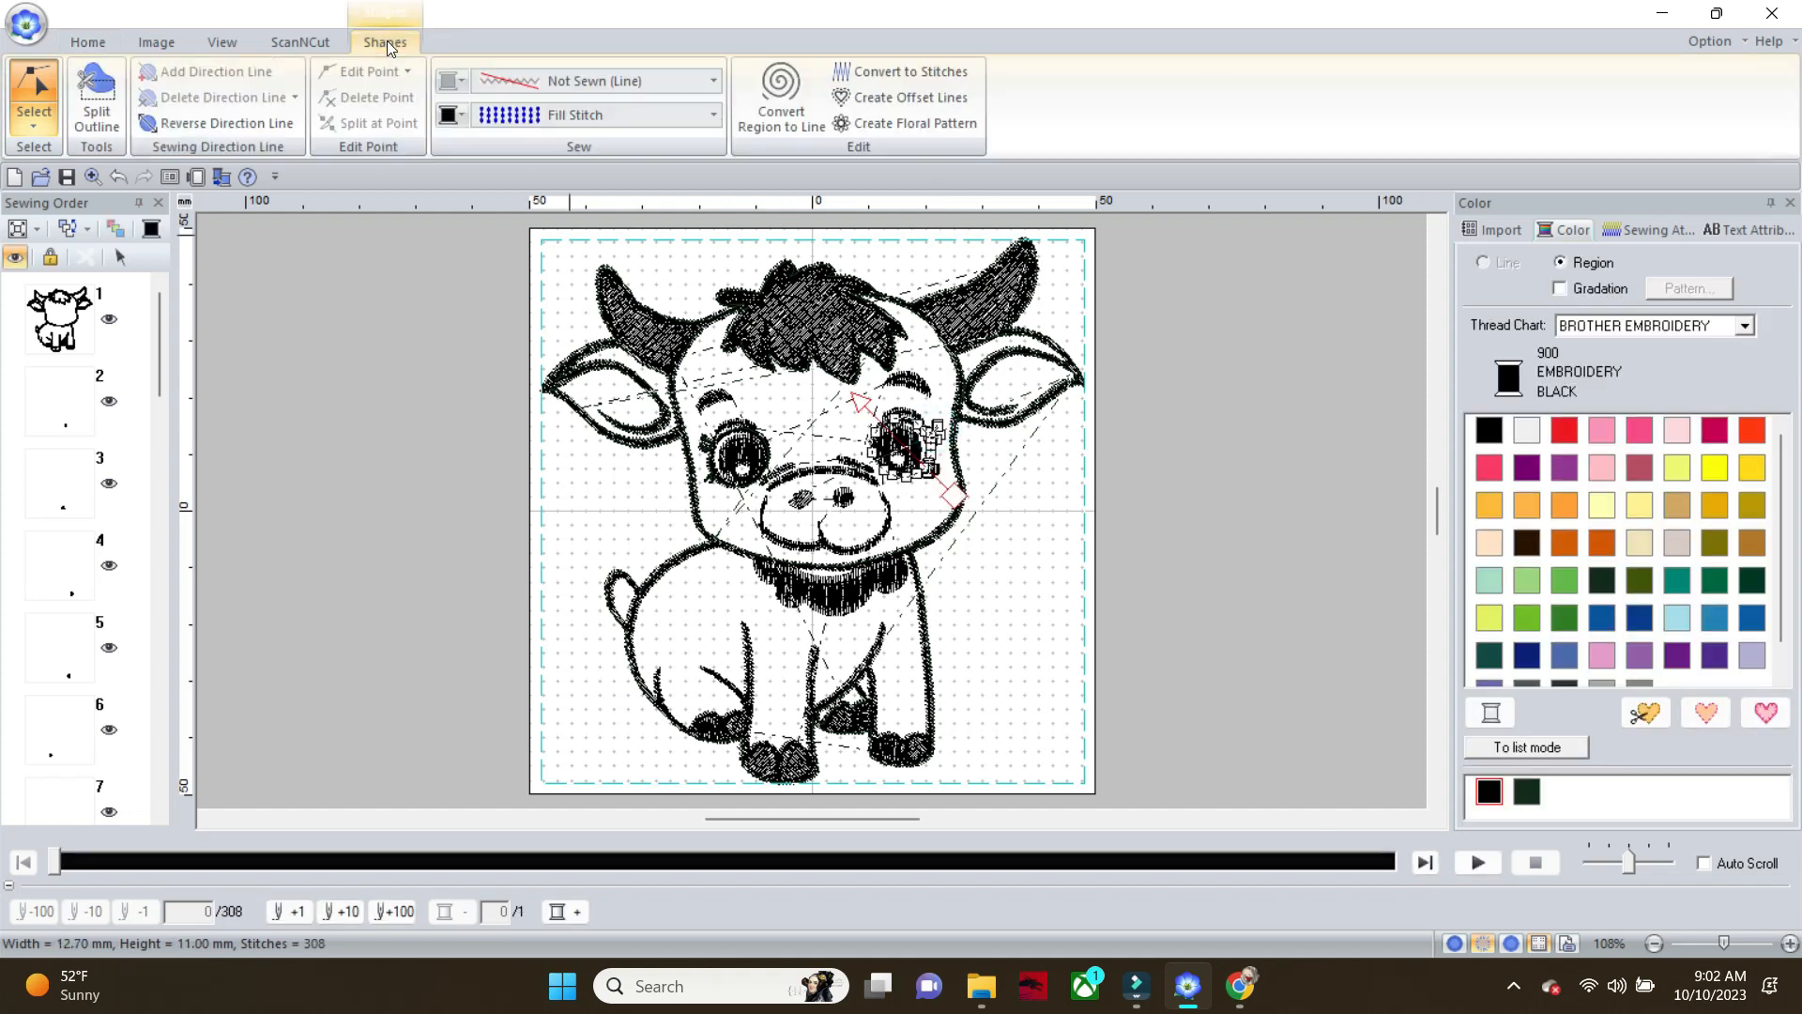
pyautogui.click(716, 79)
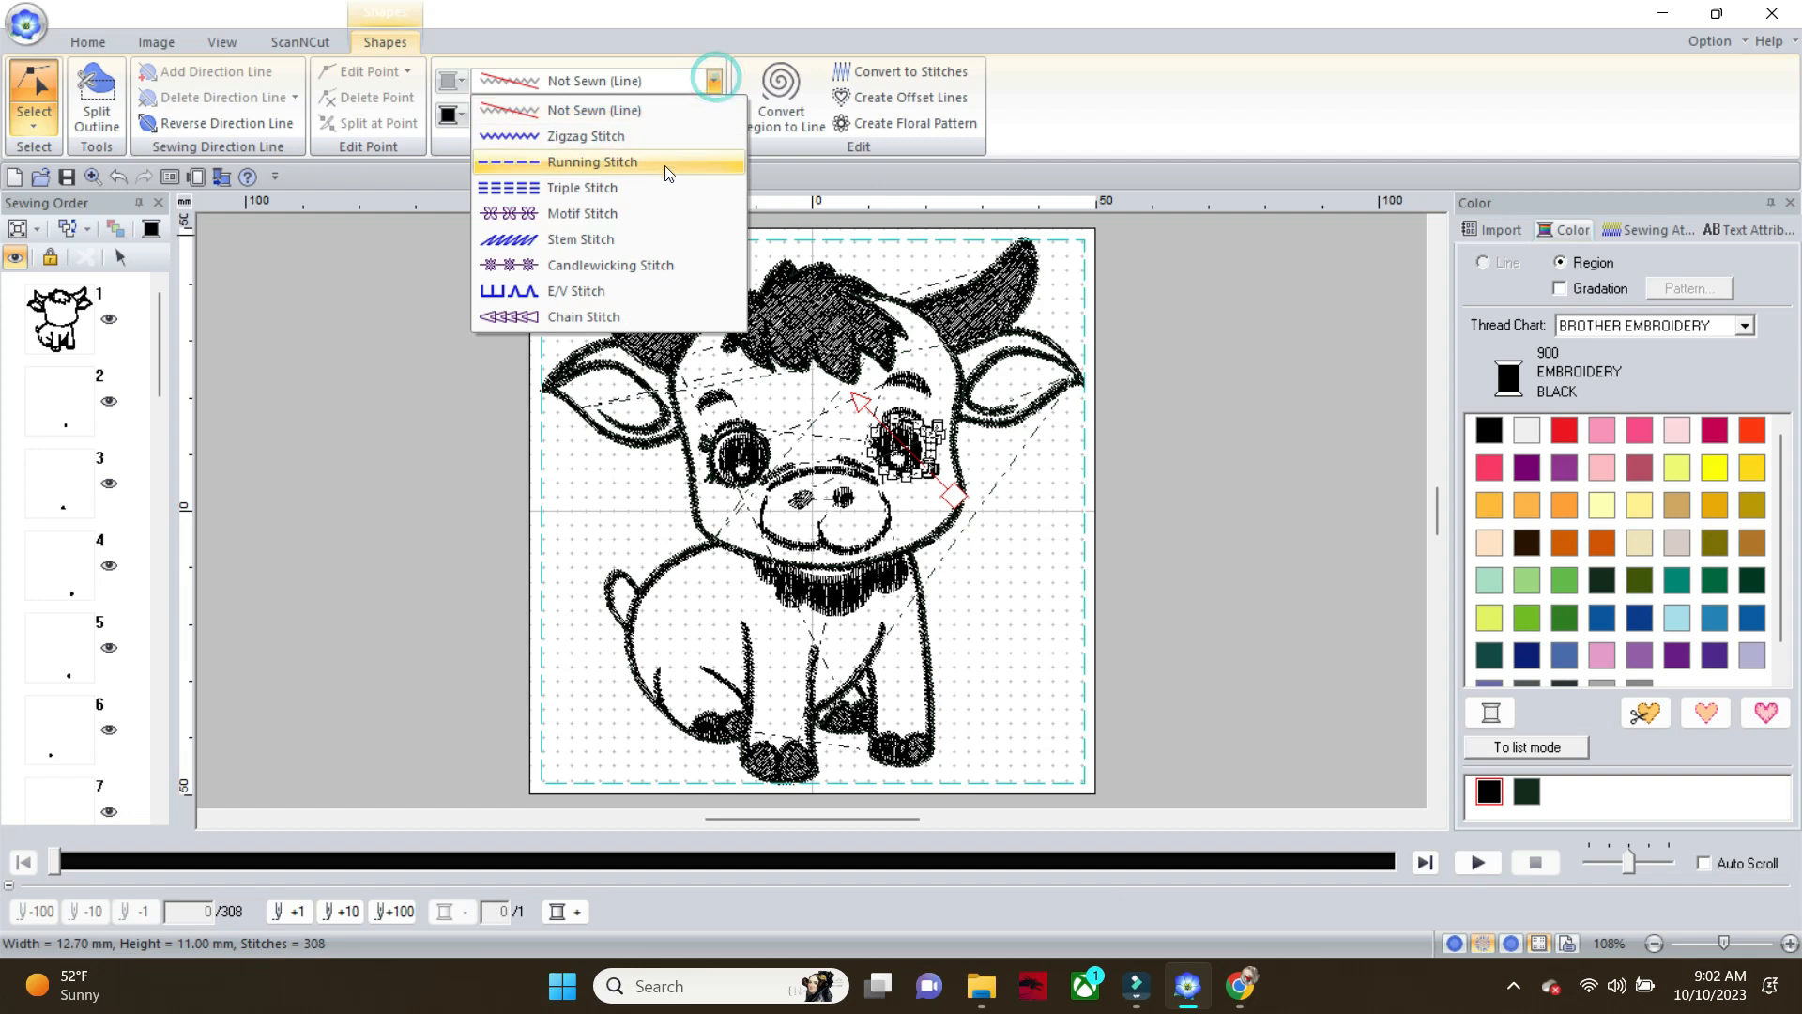
pyautogui.click(665, 166)
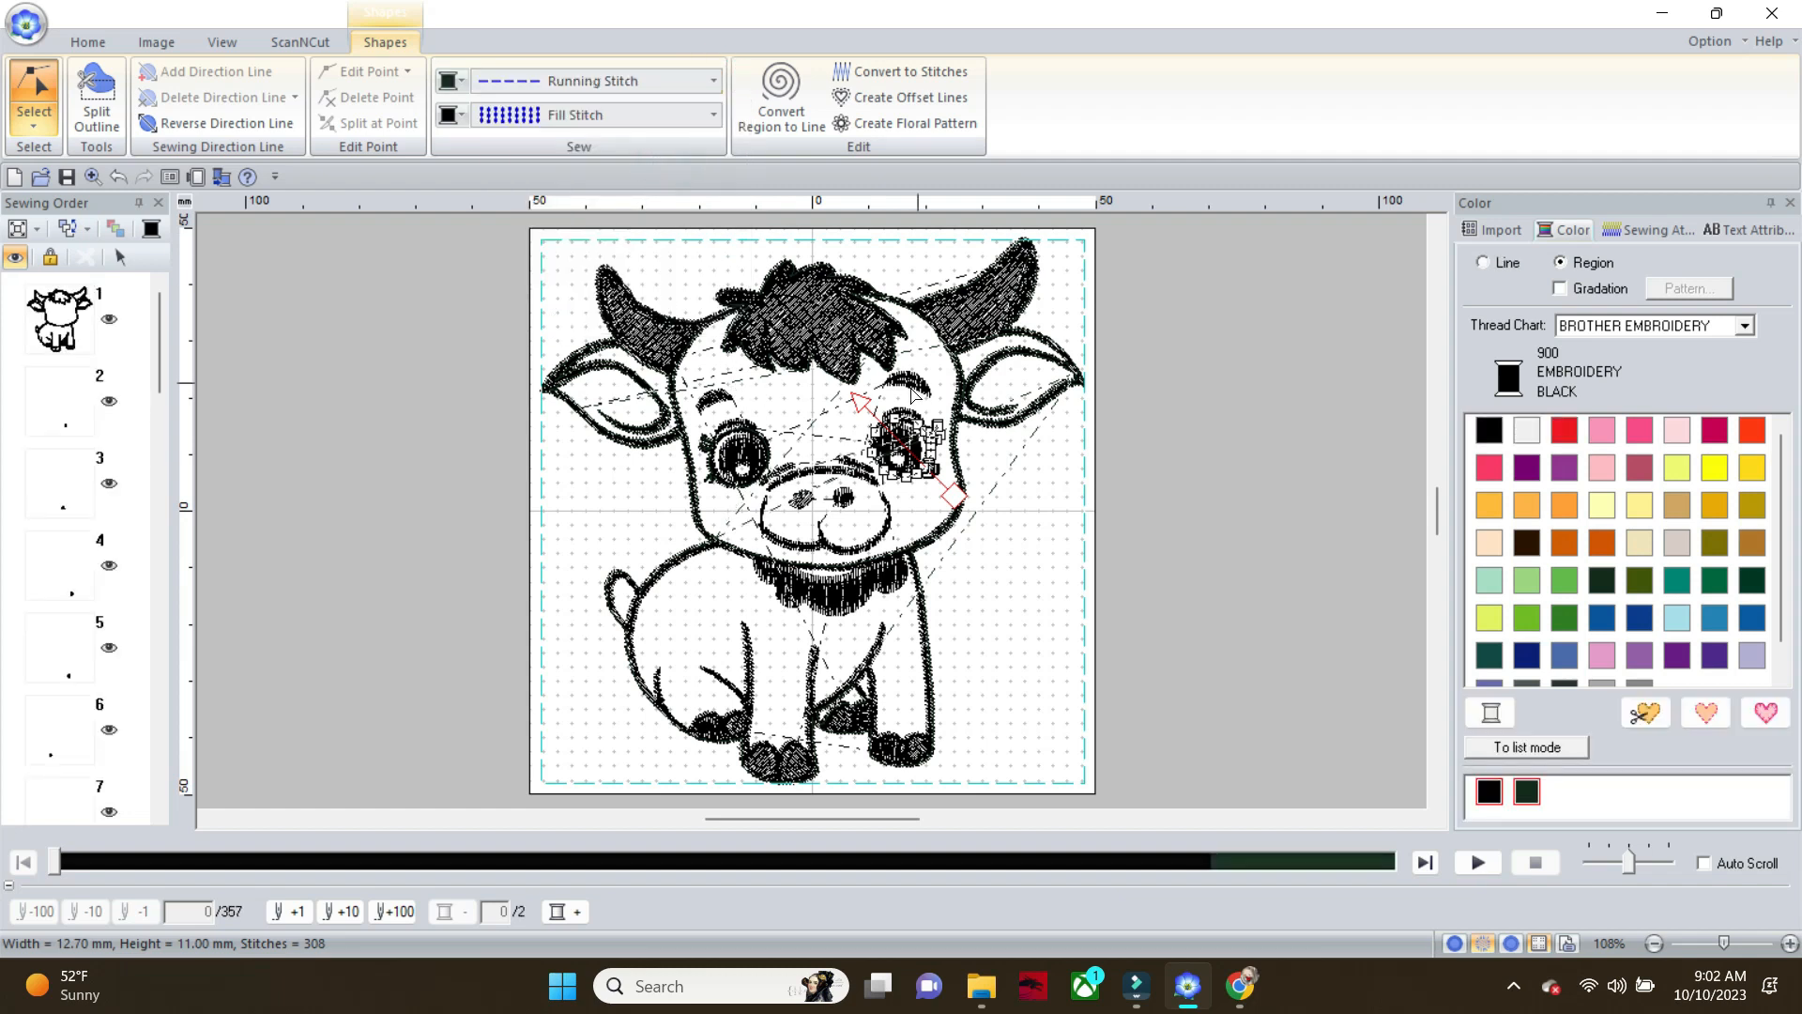
# Add a Running Stitch line to the small fill-stitched mark between the left eye and the muzzle
pyautogui.click(764, 465)
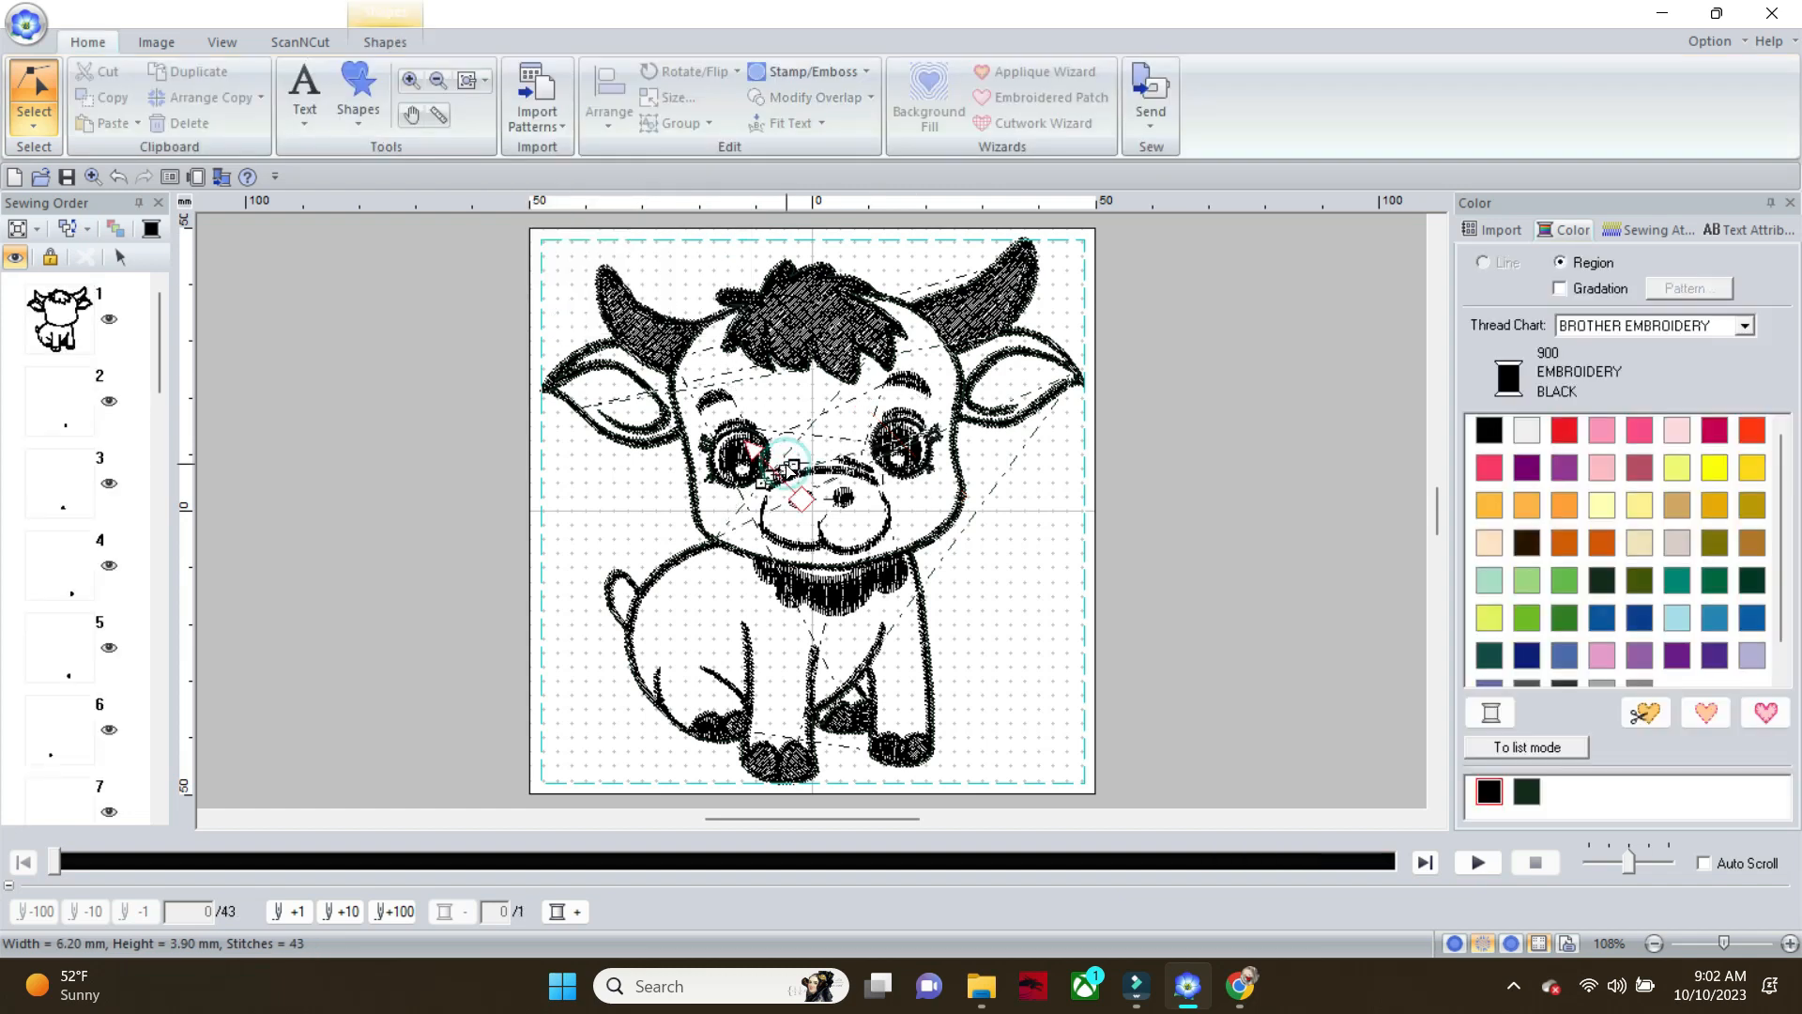
pyautogui.click(394, 41)
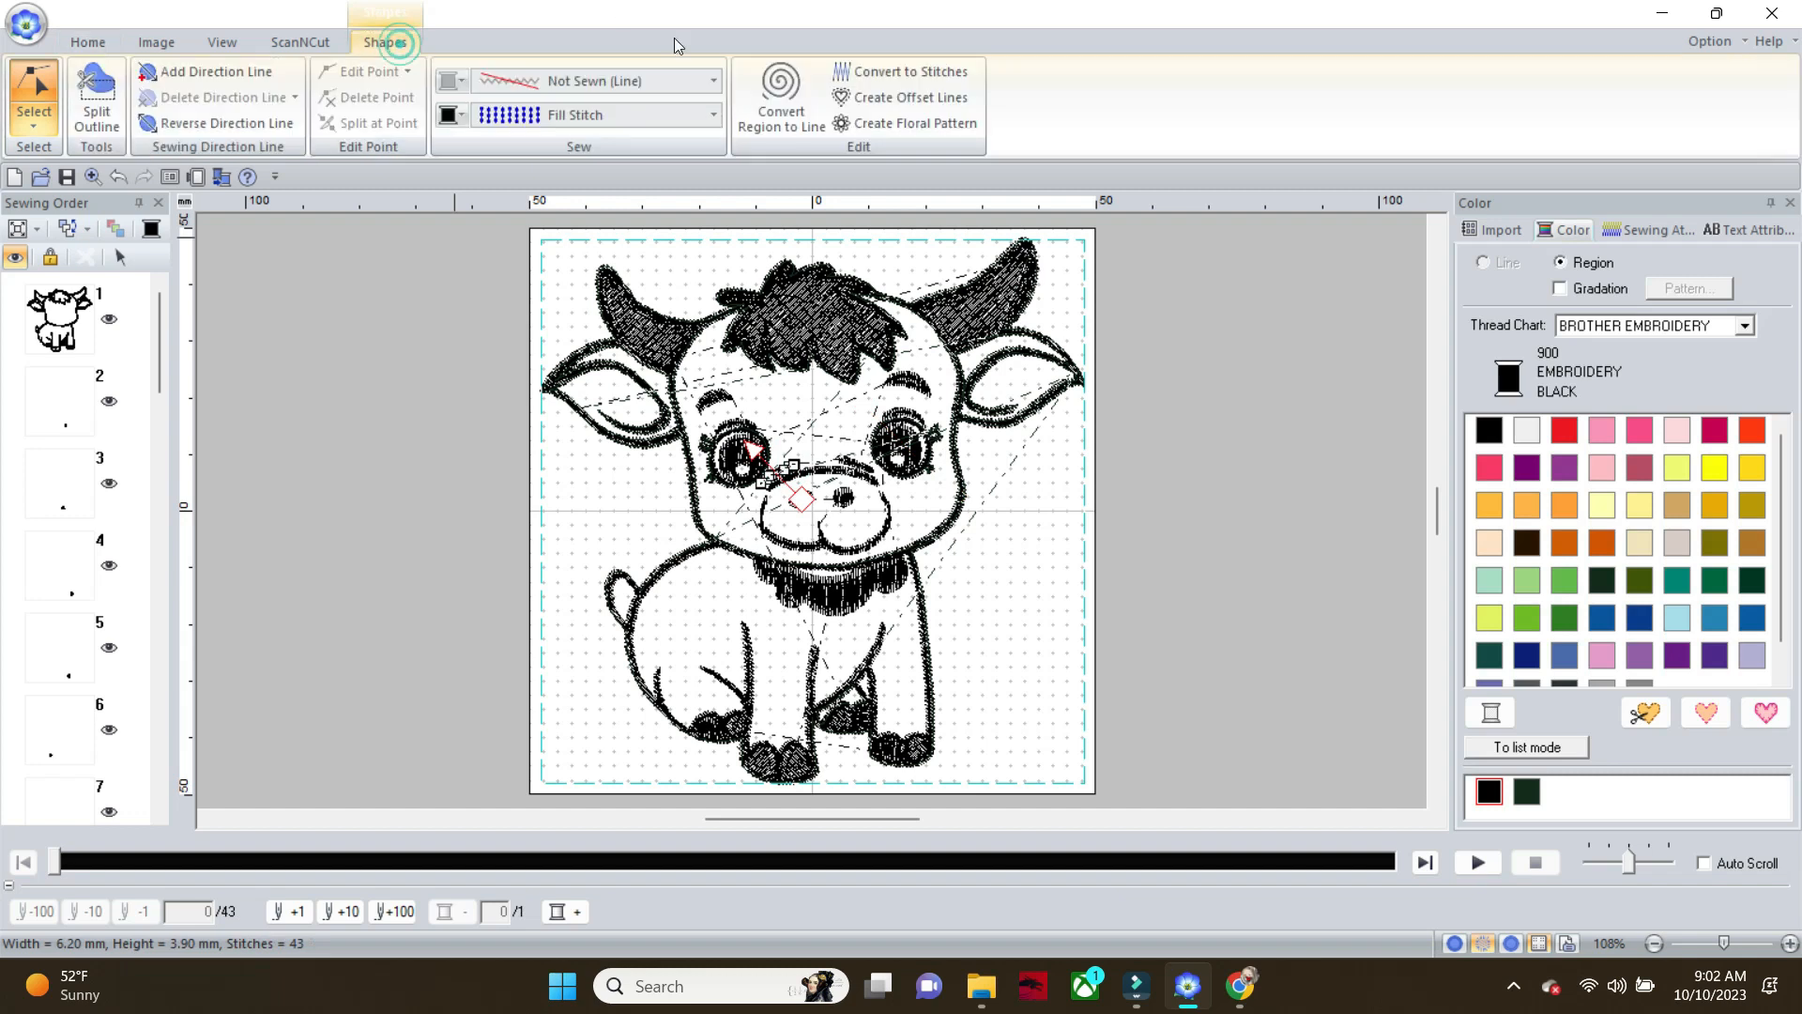
pyautogui.click(716, 82)
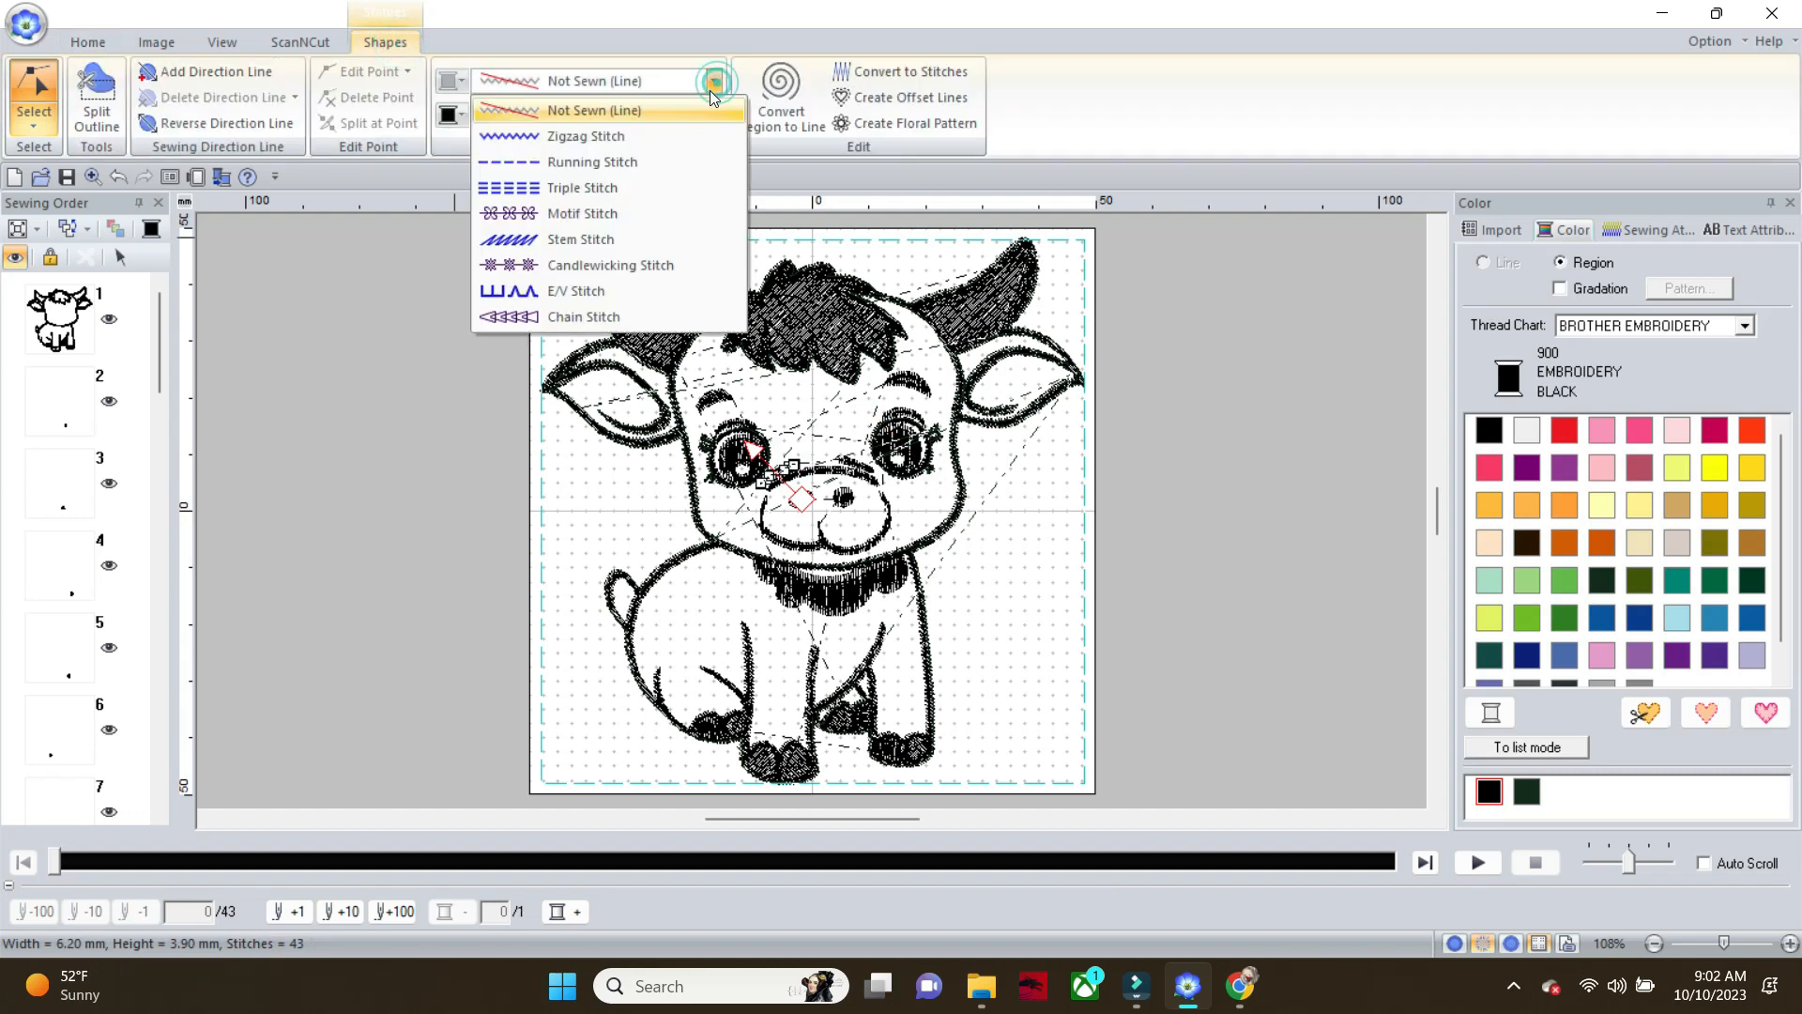
pyautogui.click(651, 158)
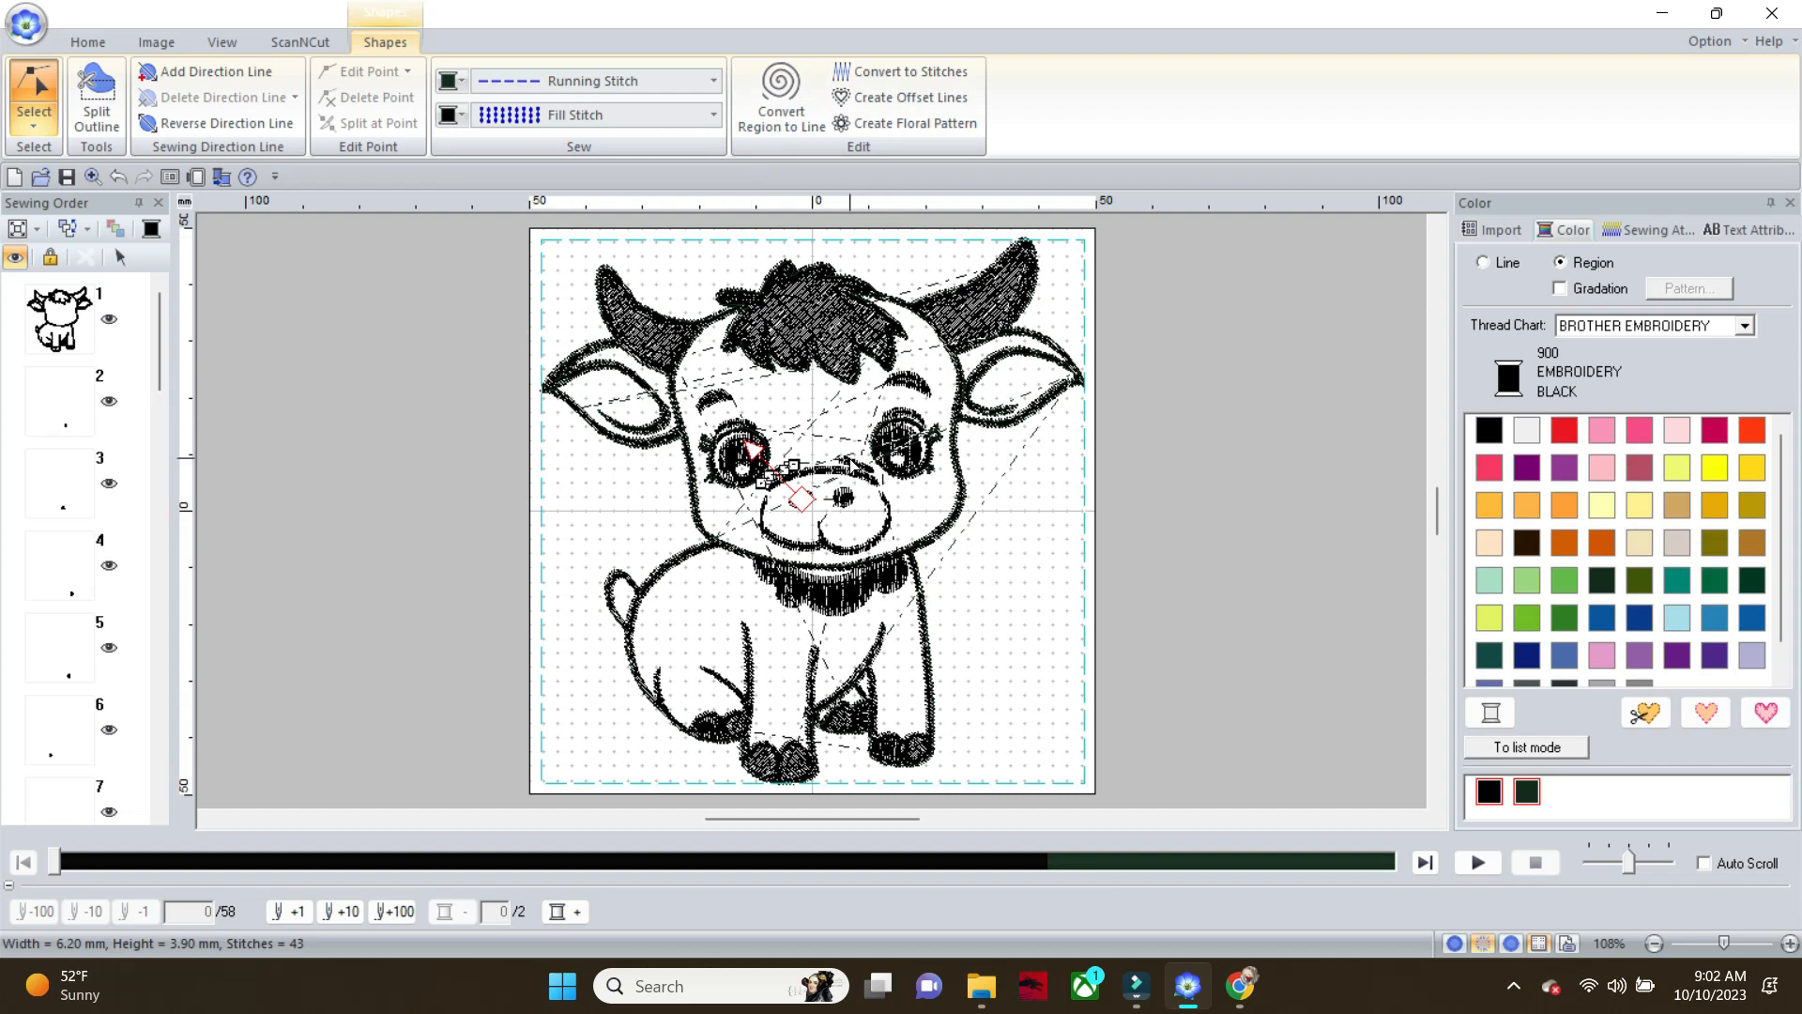
# Add a Running Stitch line to the small fill-stitched mark above the muzzle near the right eye
pyautogui.click(851, 459)
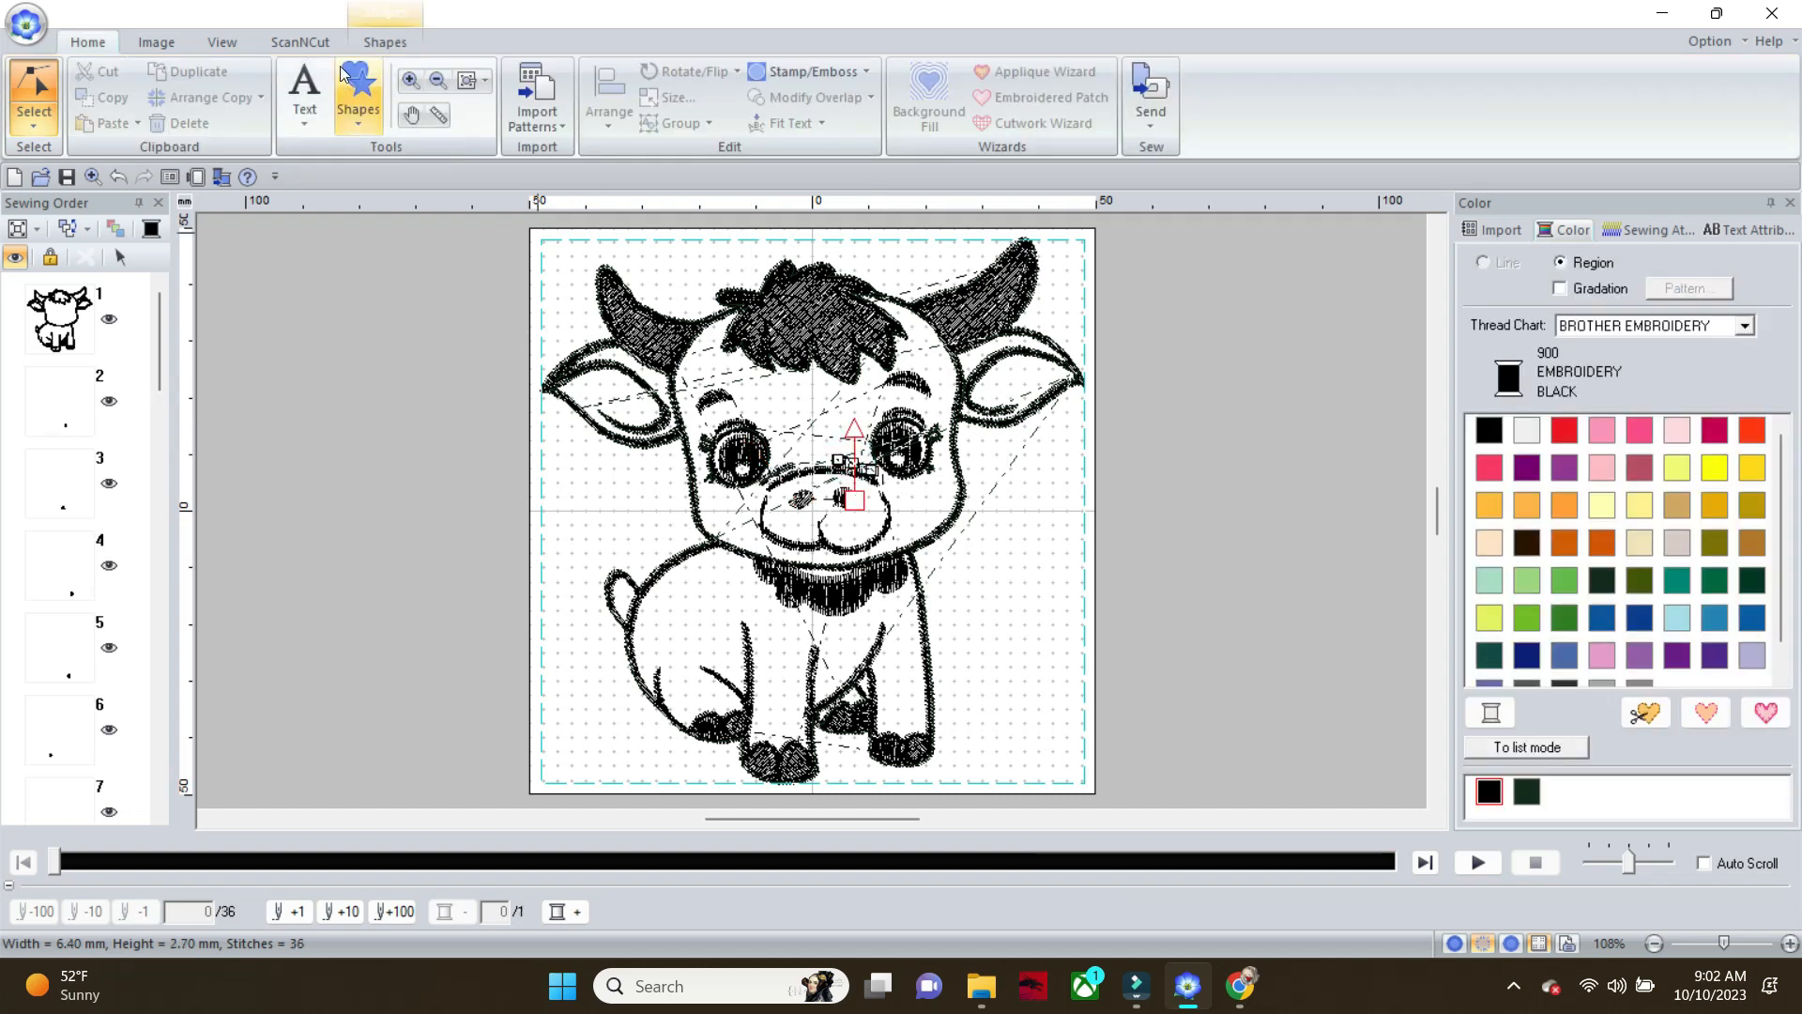
pyautogui.click(408, 42)
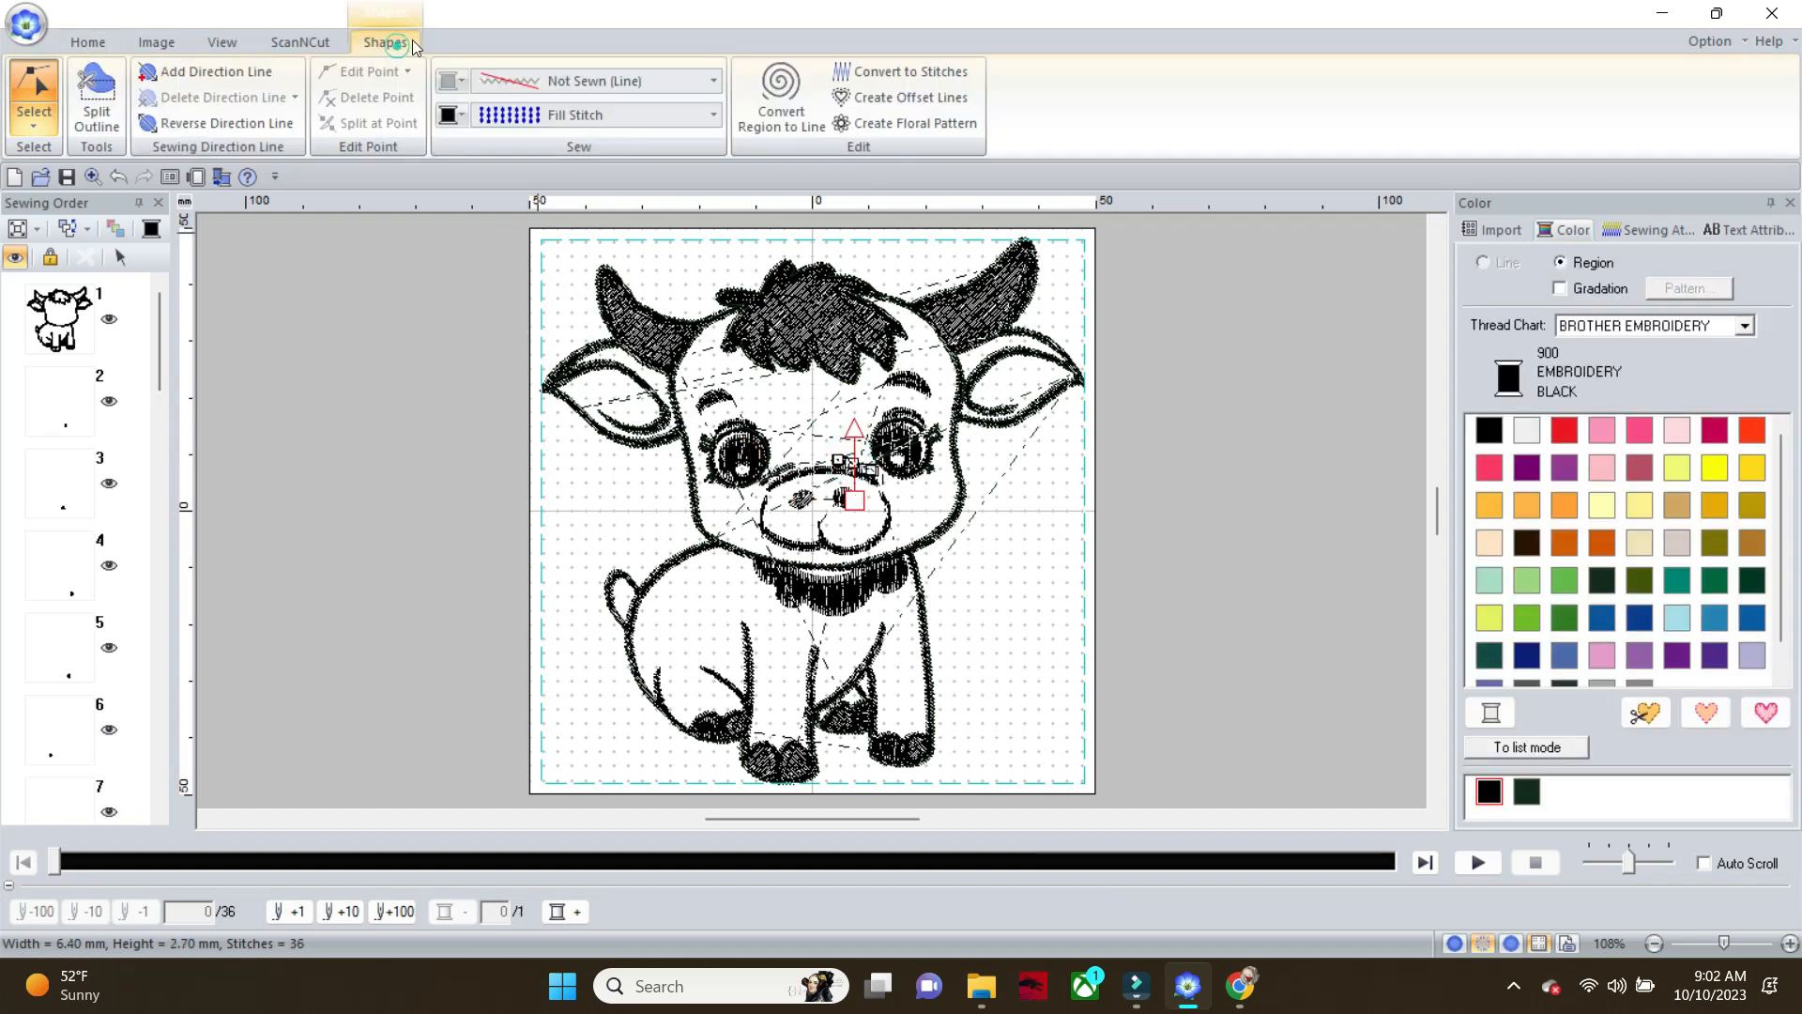
pyautogui.click(716, 80)
pyautogui.click(674, 162)
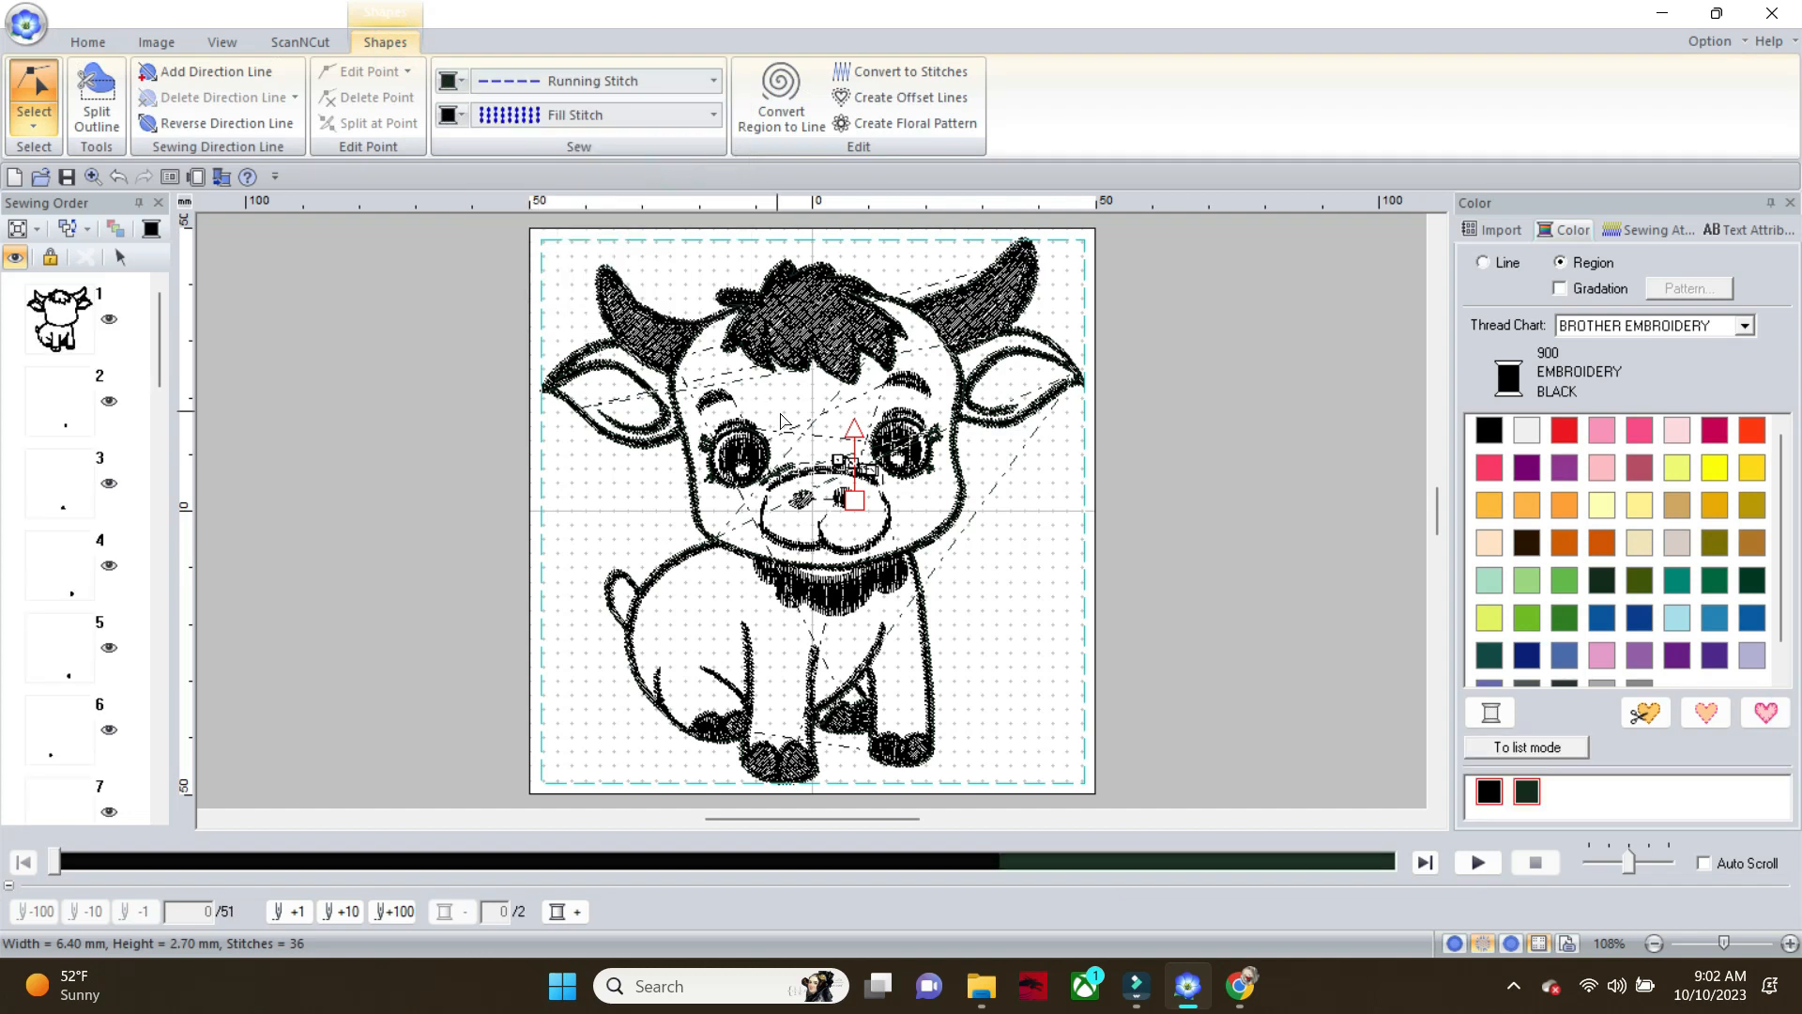
# Add a Running Stitch line to the fill-stitched arc forming the upper edge of the calf's muzzle
pyautogui.click(818, 477)
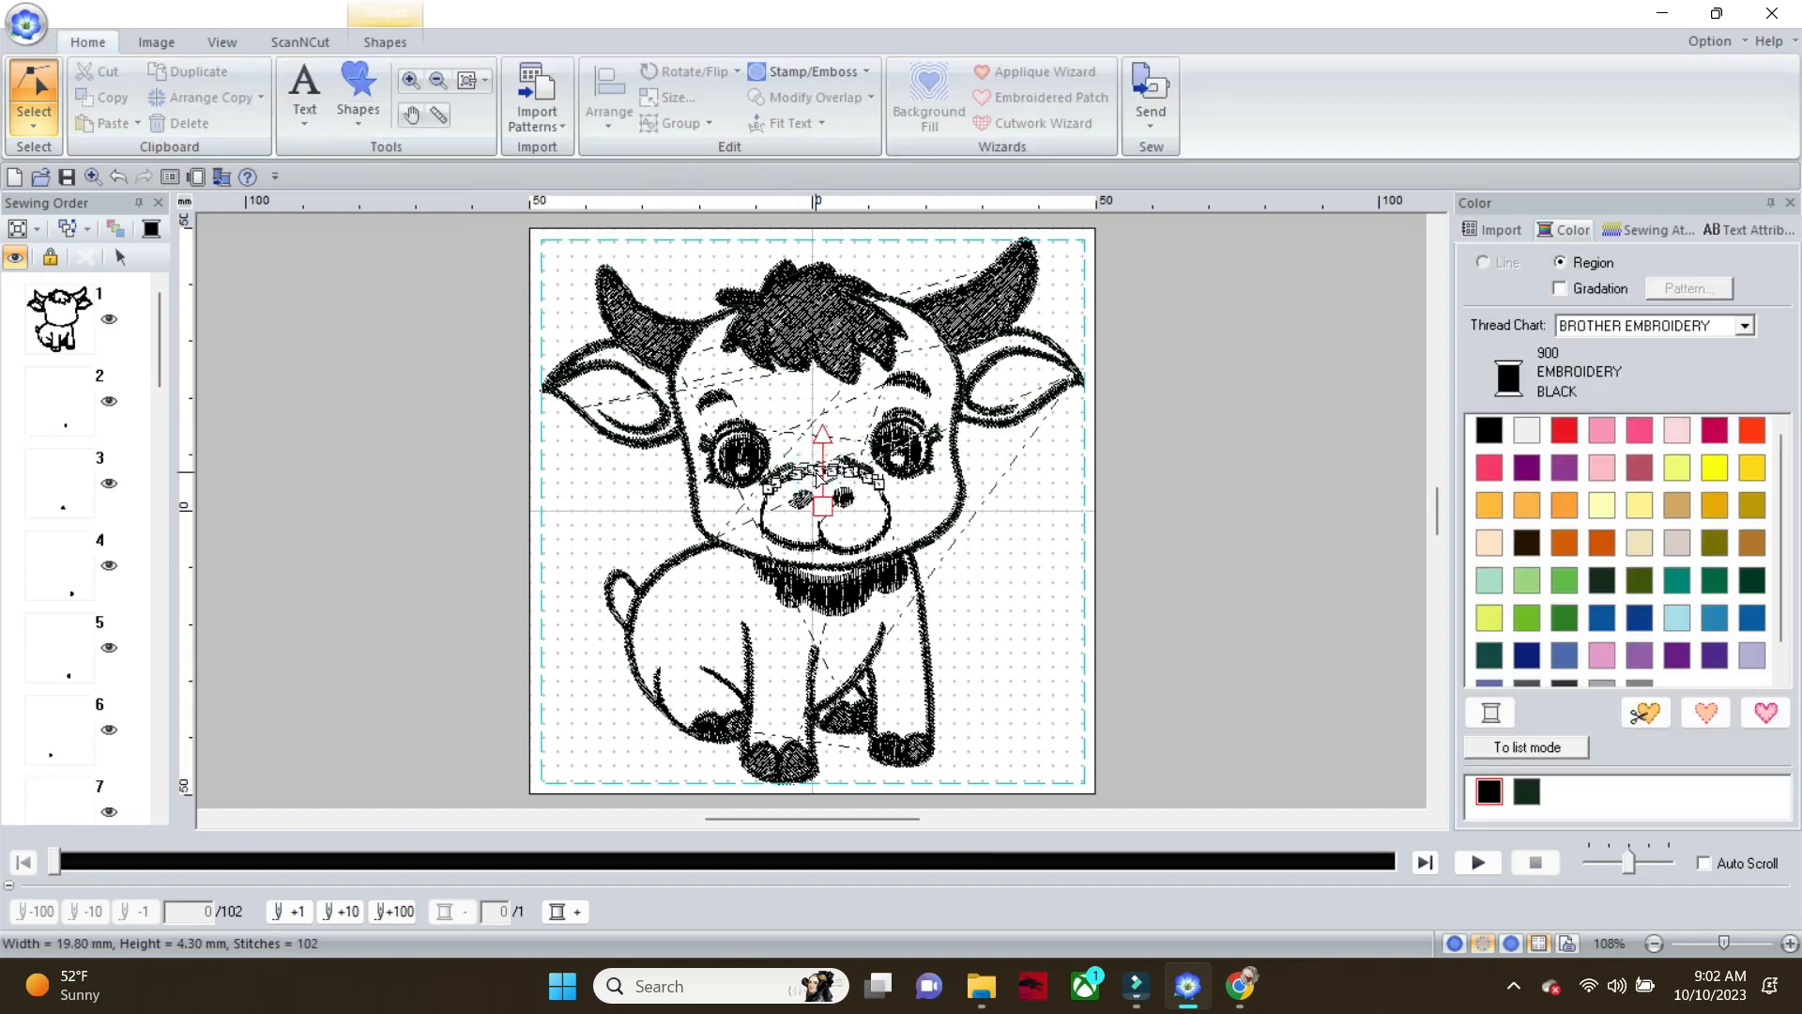
pyautogui.click(382, 49)
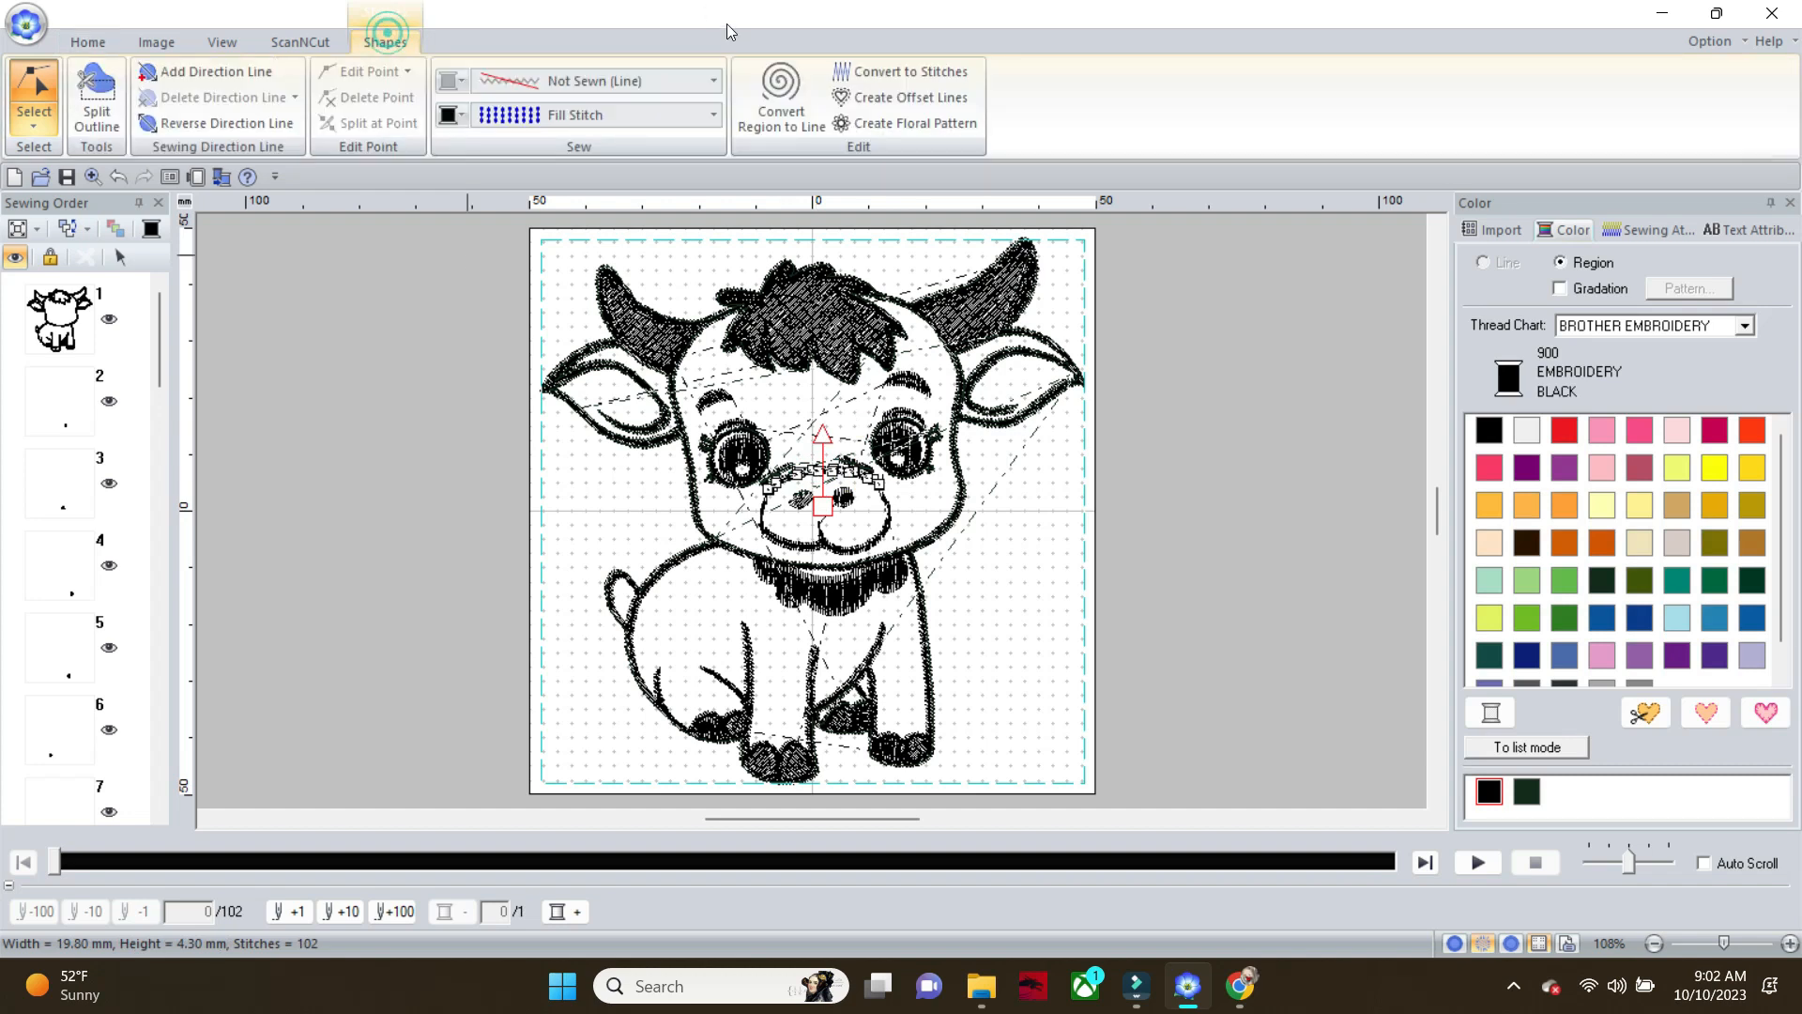
pyautogui.click(717, 81)
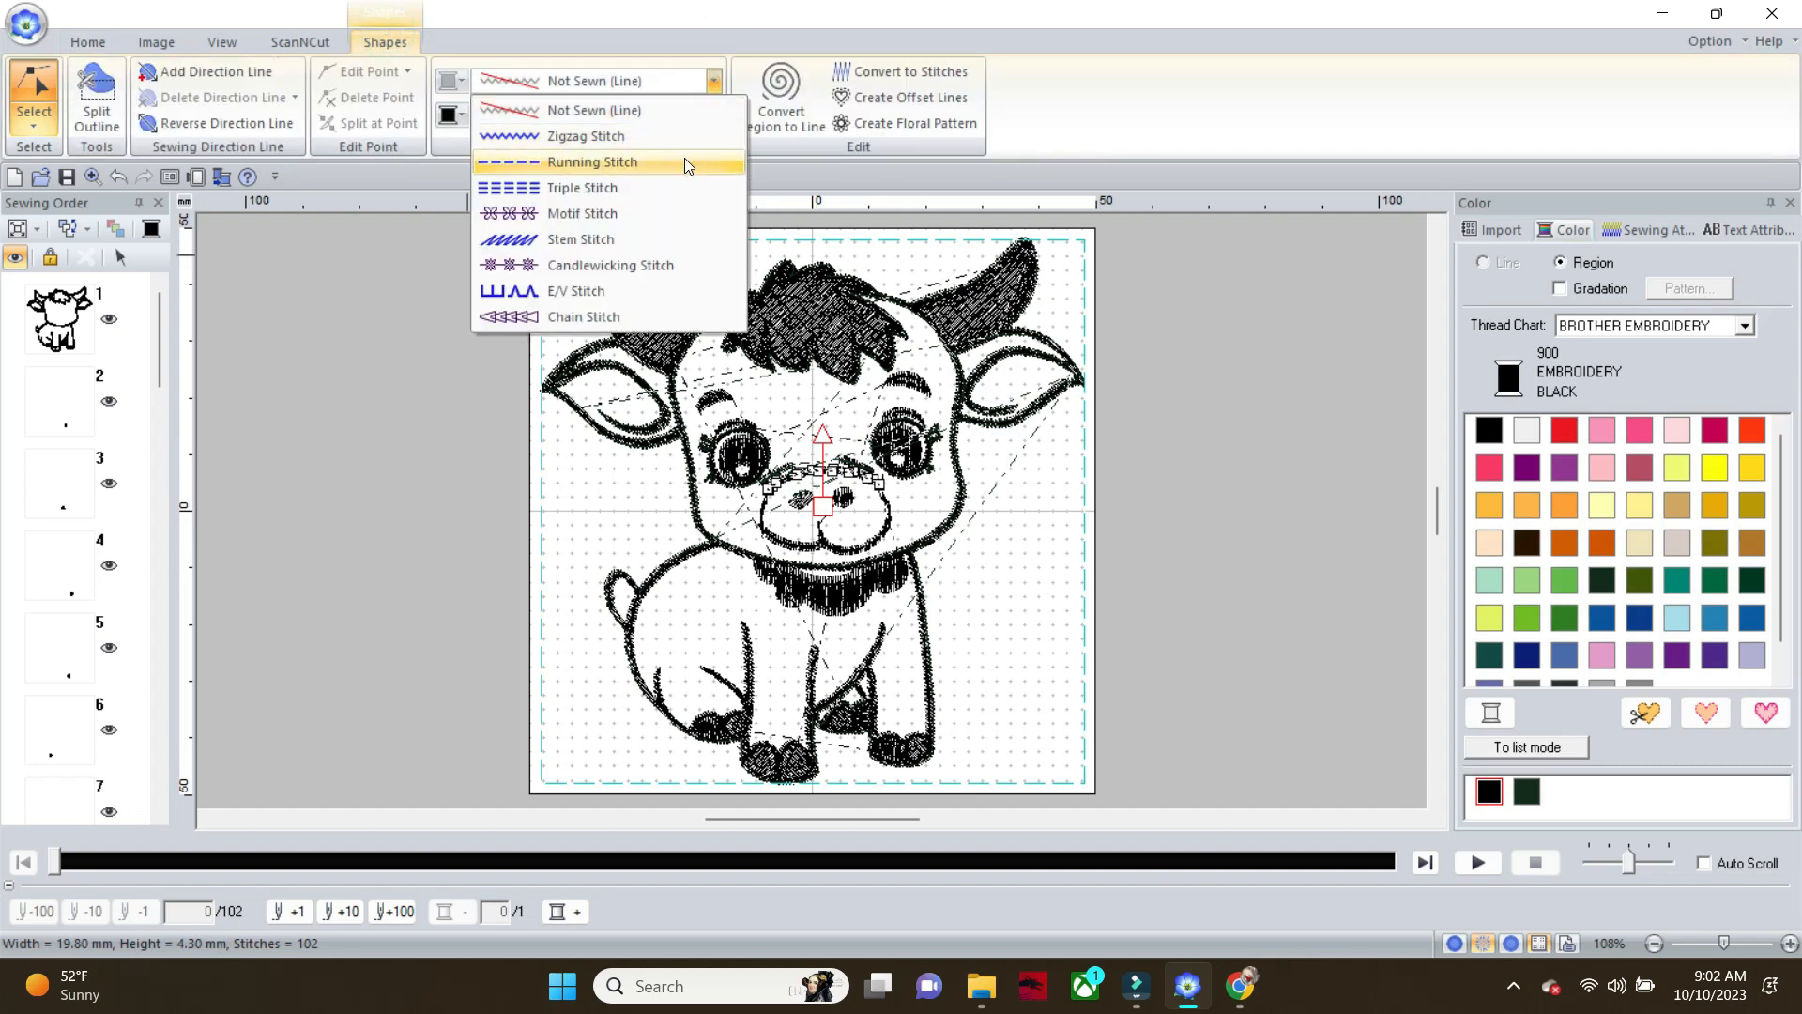
pyautogui.click(685, 158)
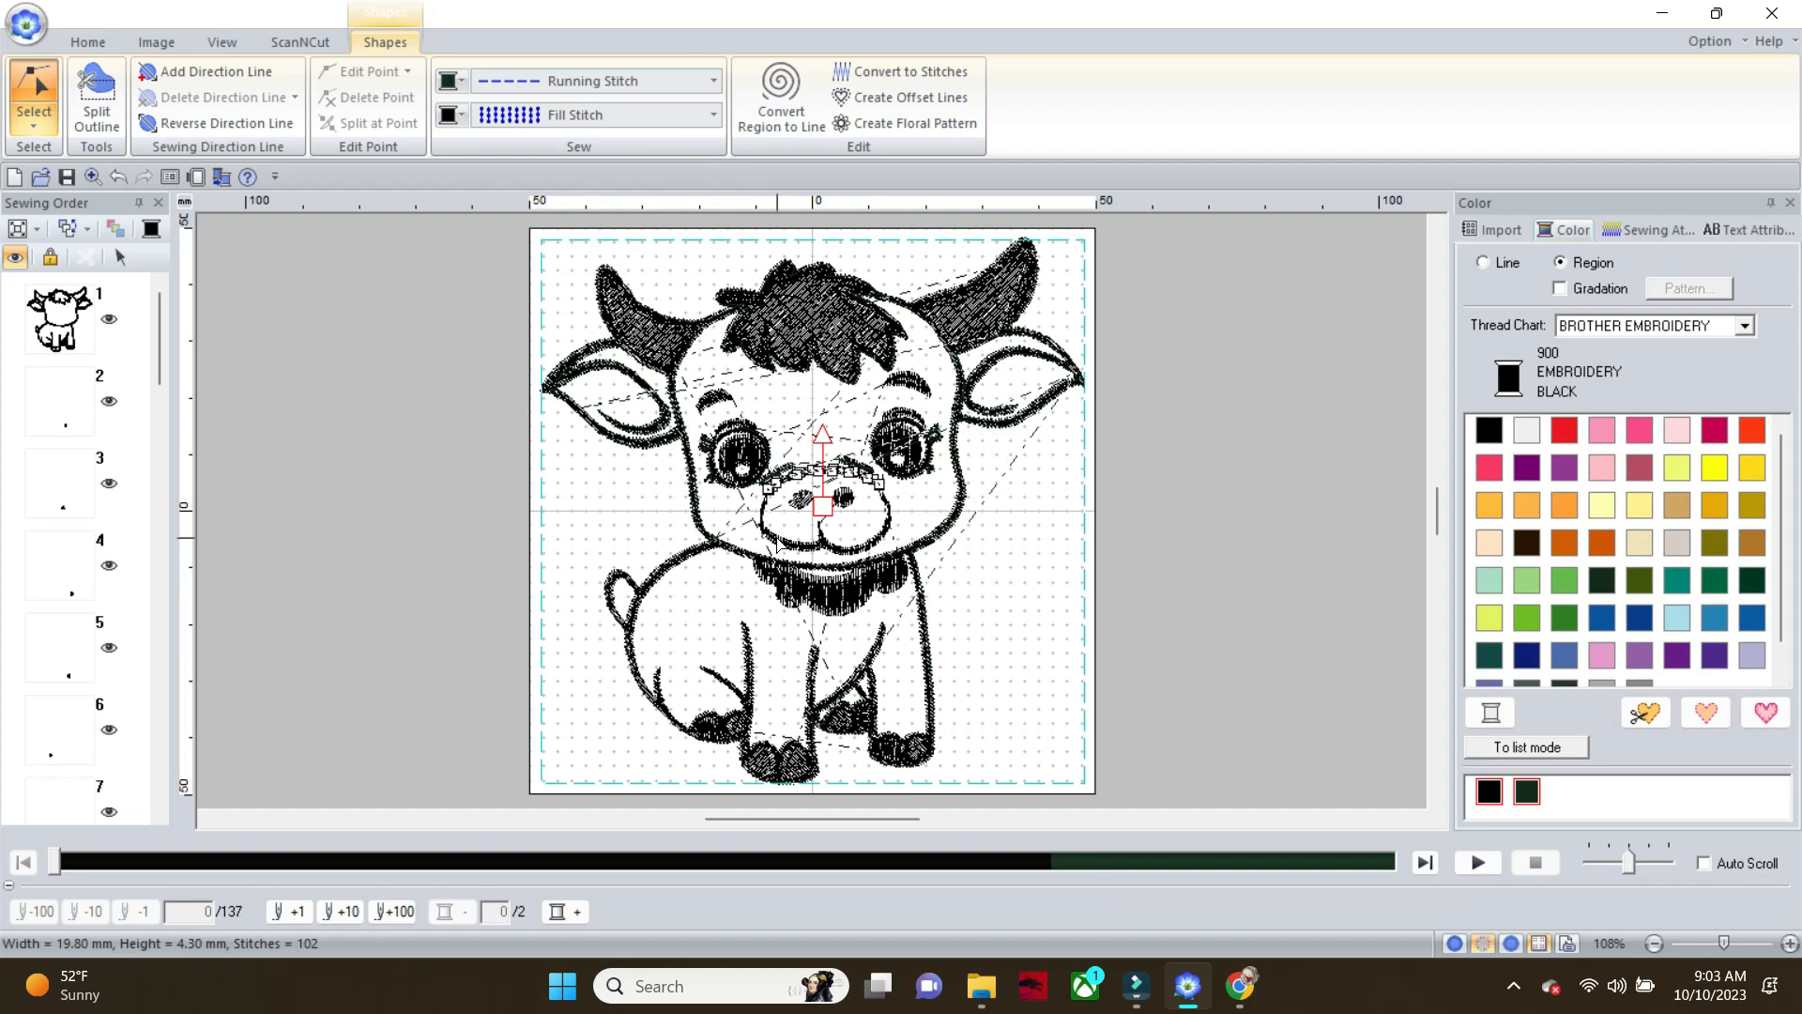
# Add a Running Stitch line to the fill-stitched lower muzzle outline with the mouth
pyautogui.click(768, 533)
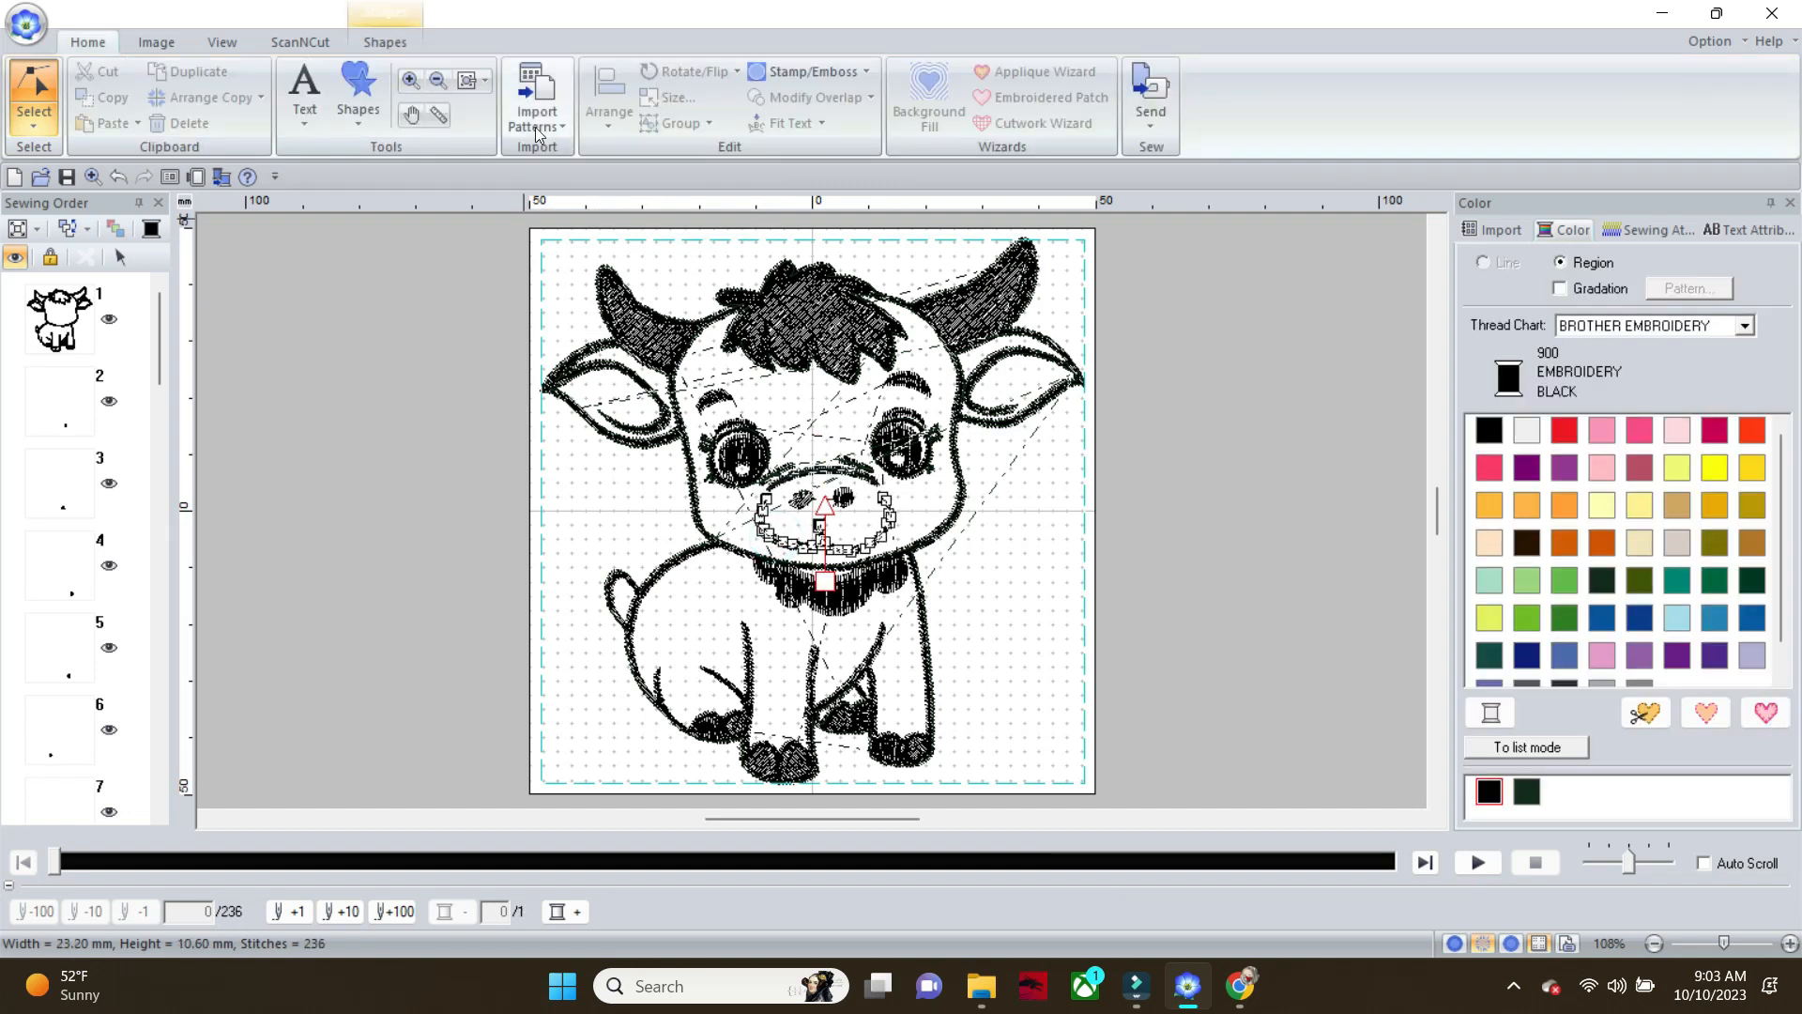
pyautogui.click(403, 42)
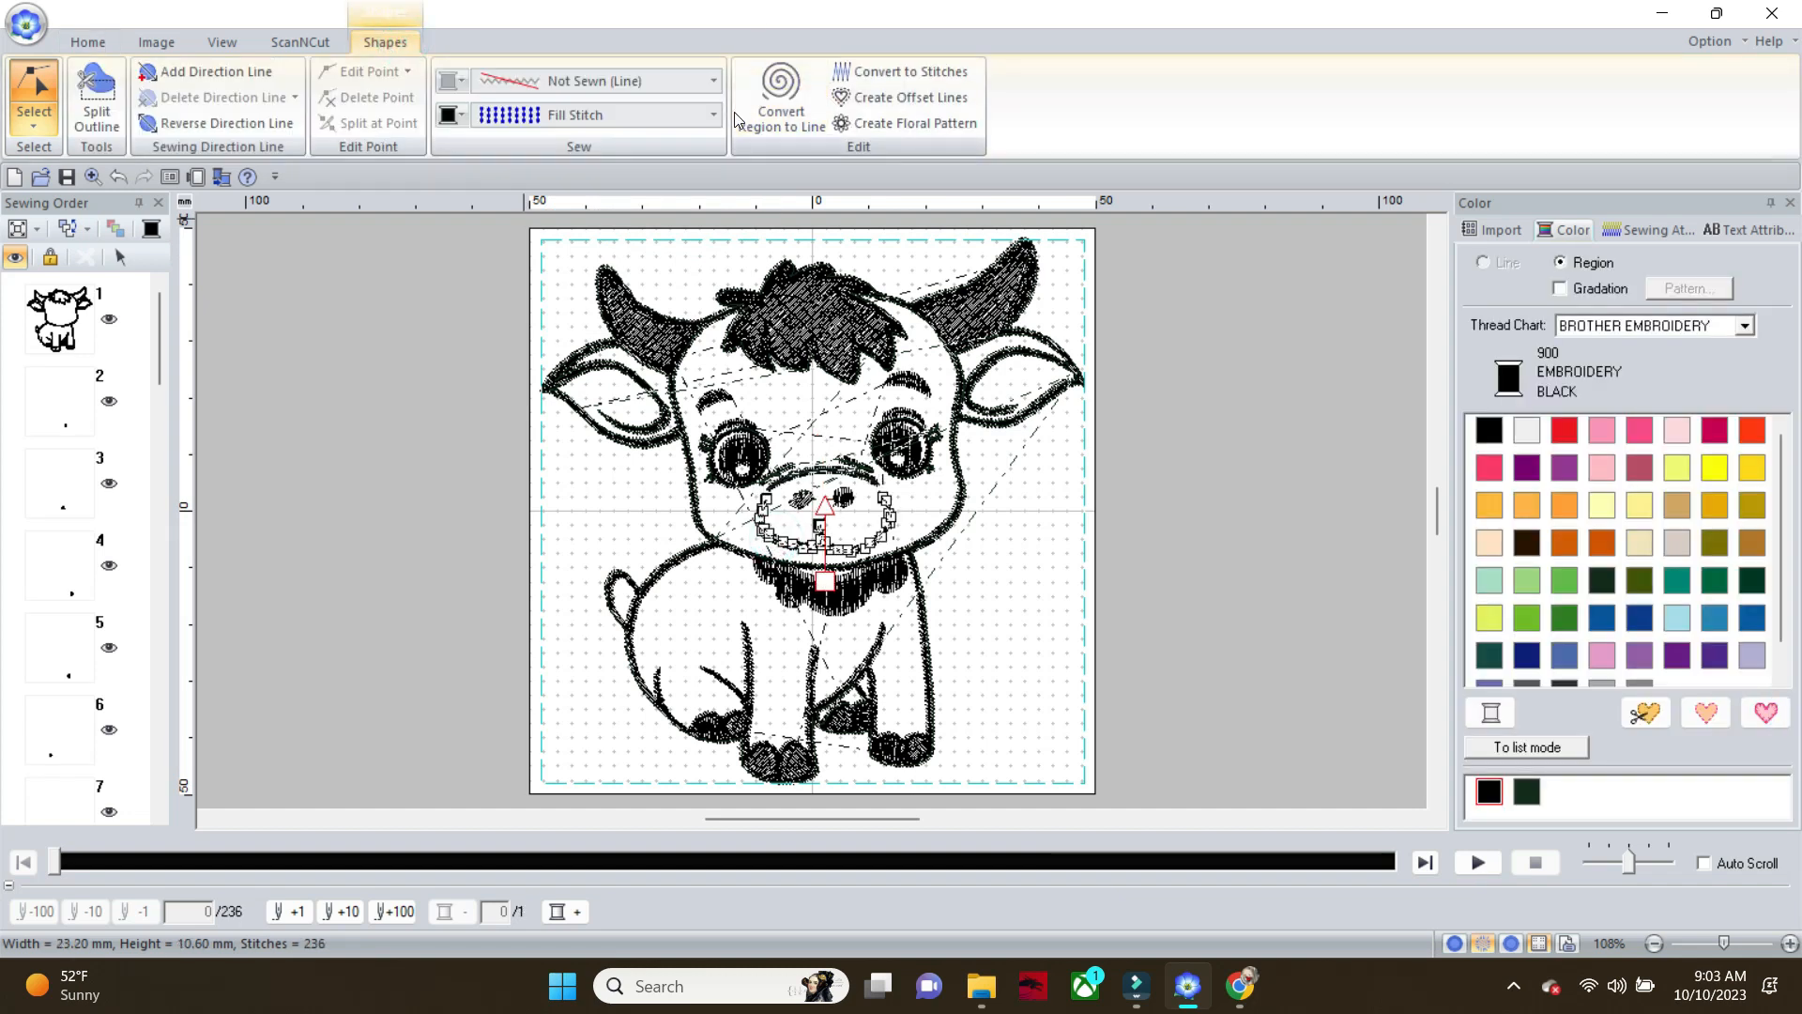
pyautogui.click(713, 81)
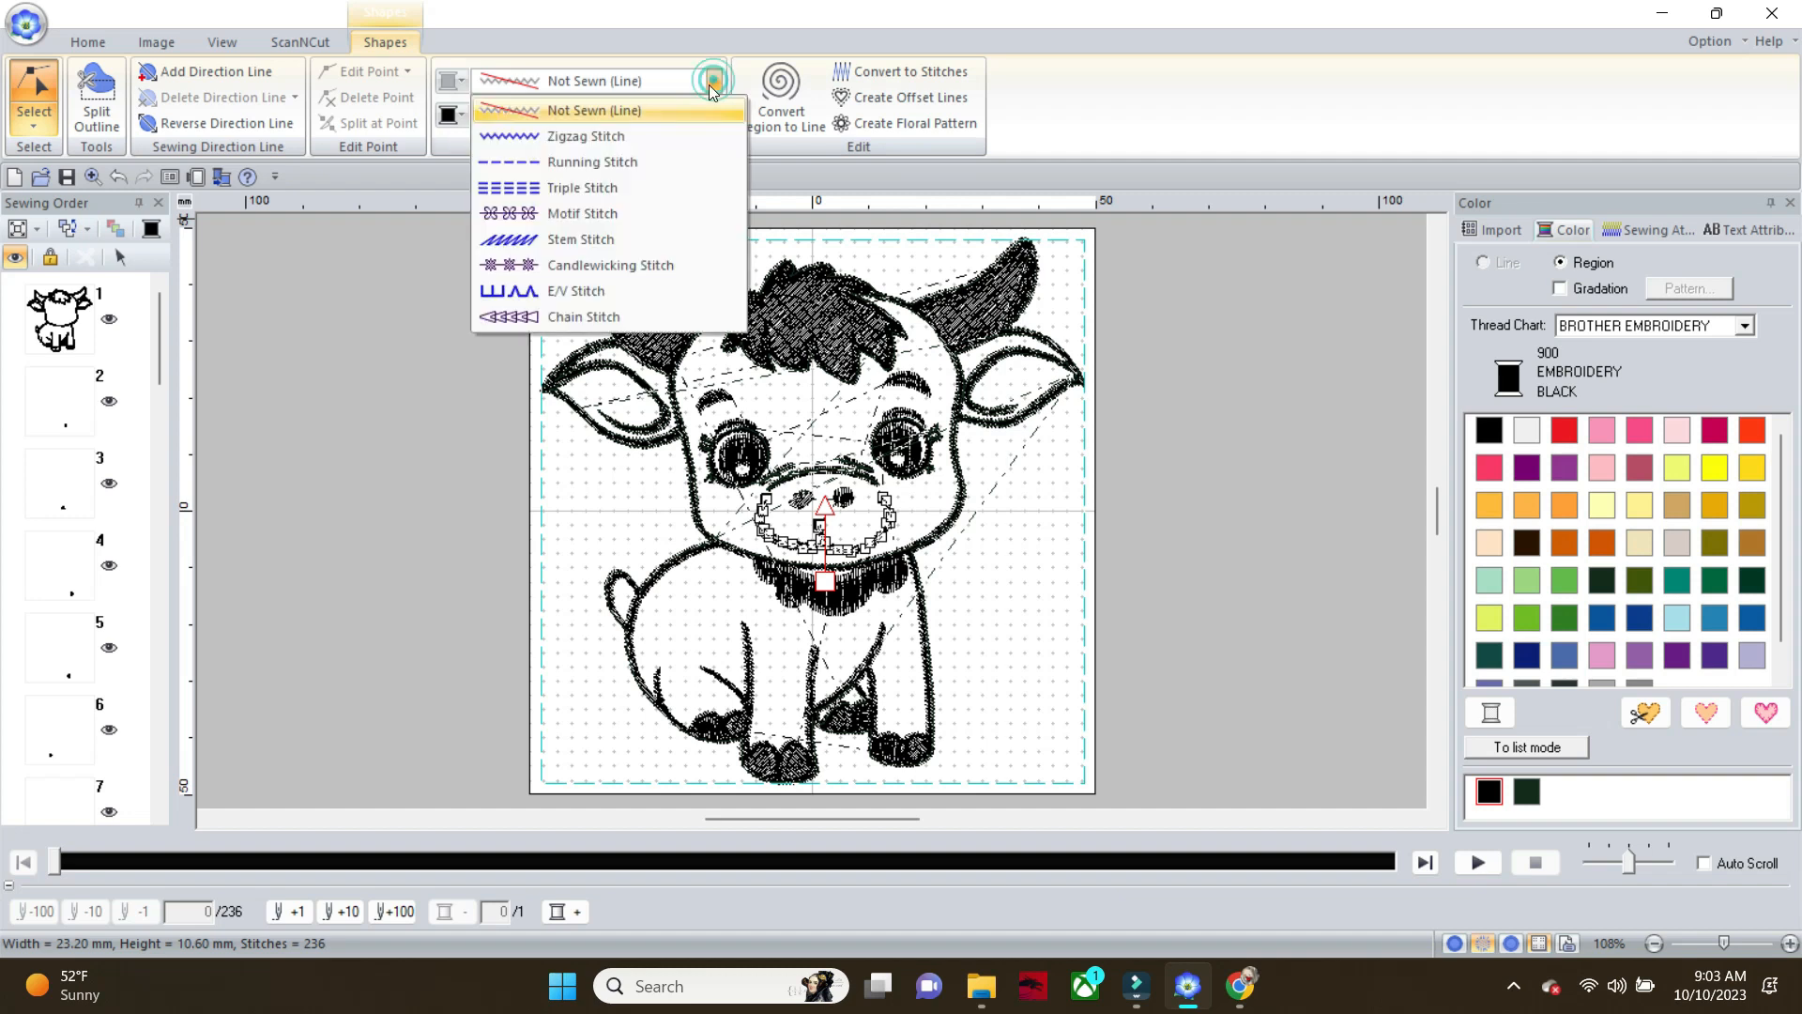
pyautogui.click(664, 160)
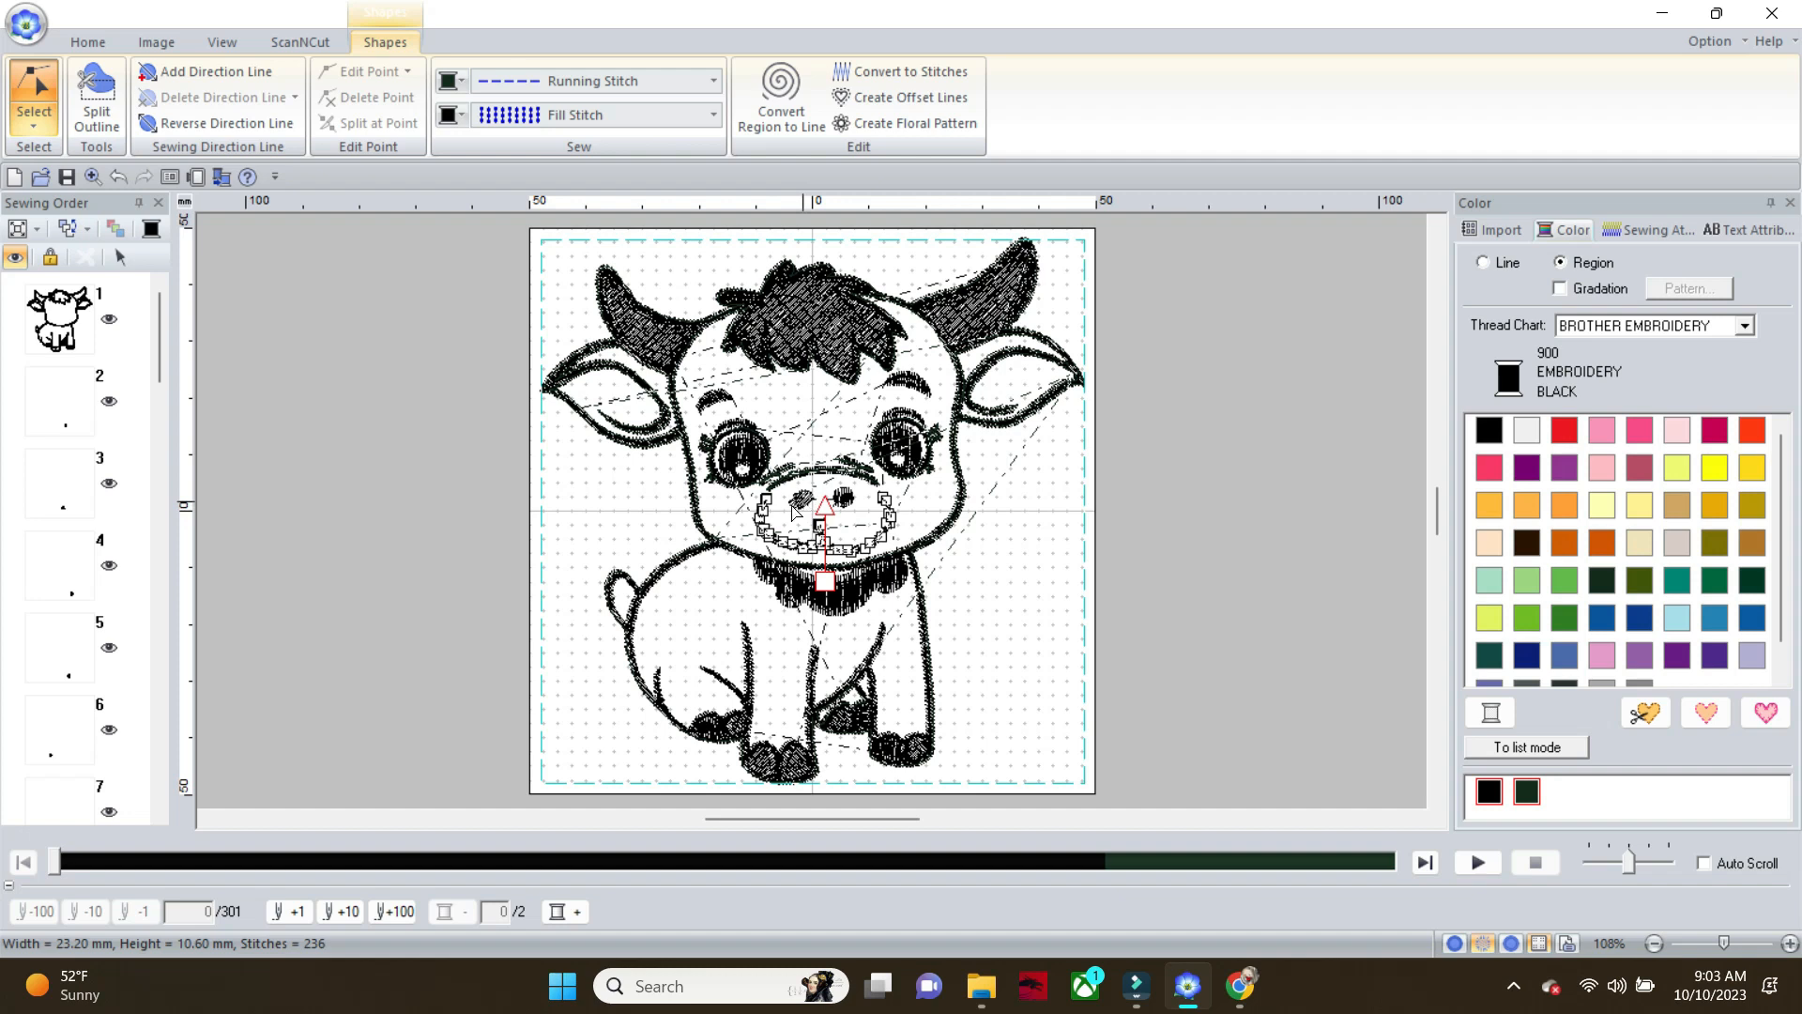
pyautogui.click(787, 606)
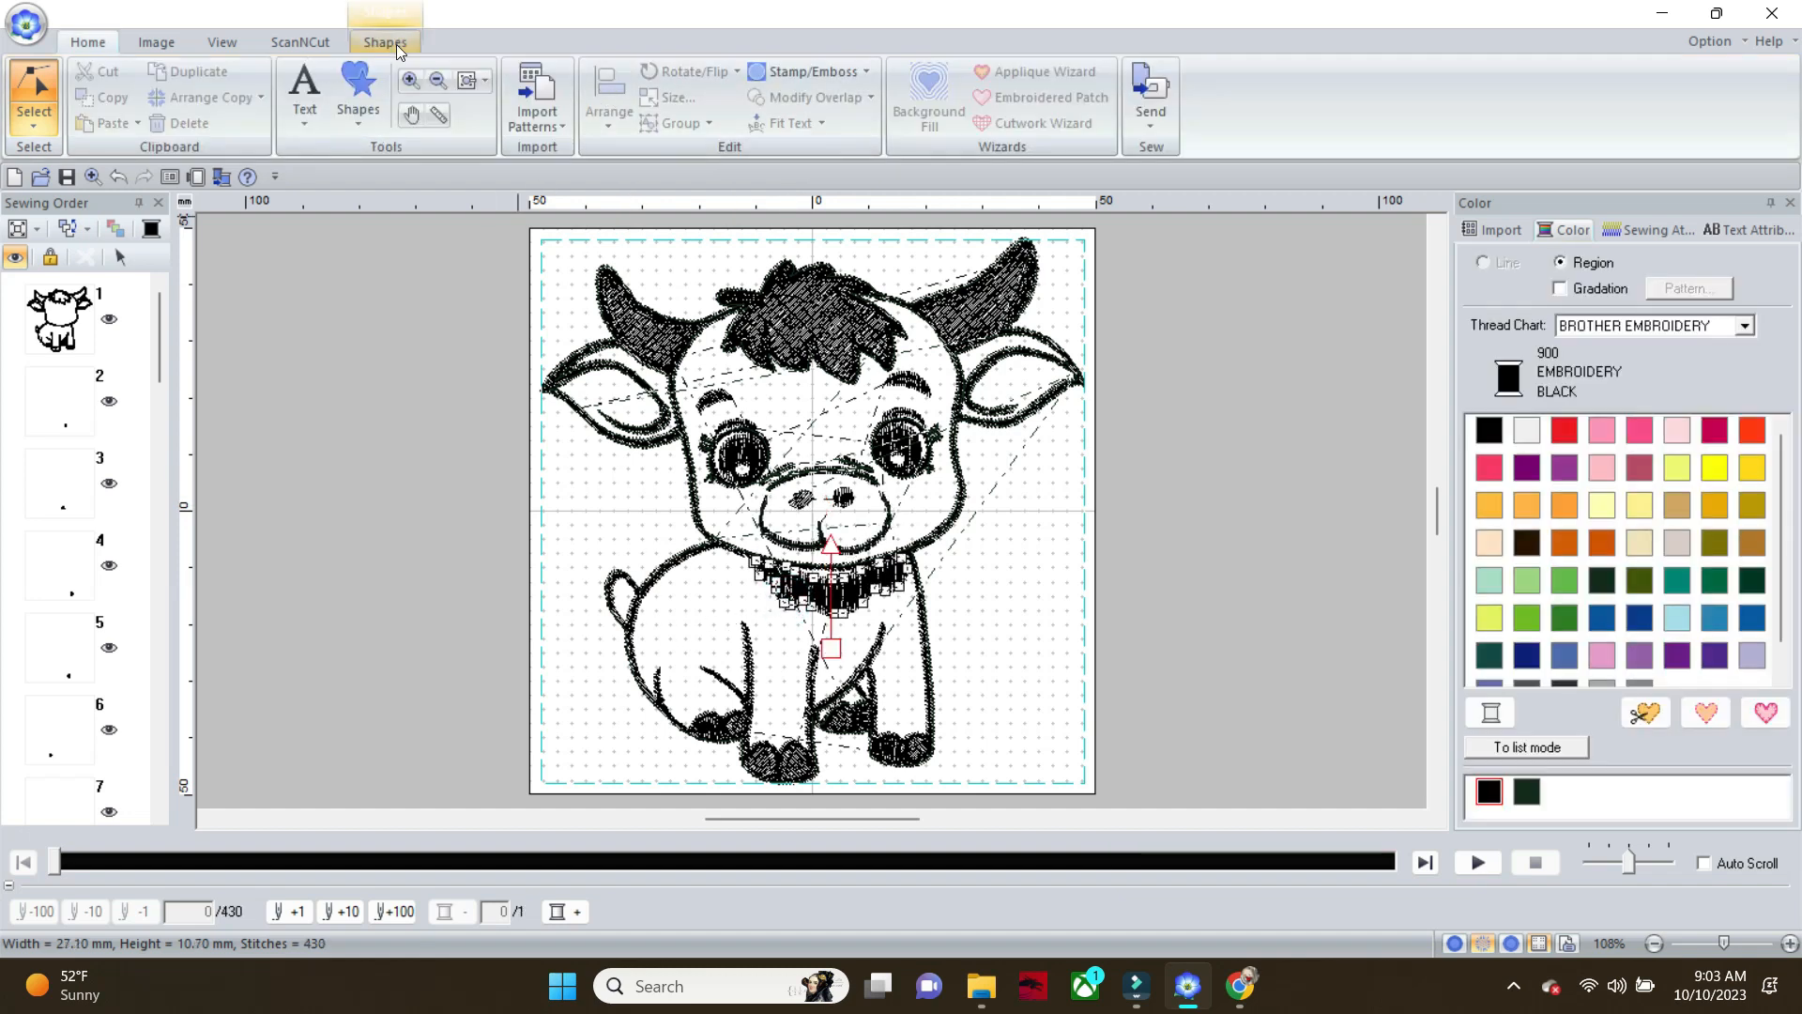
pyautogui.click(386, 43)
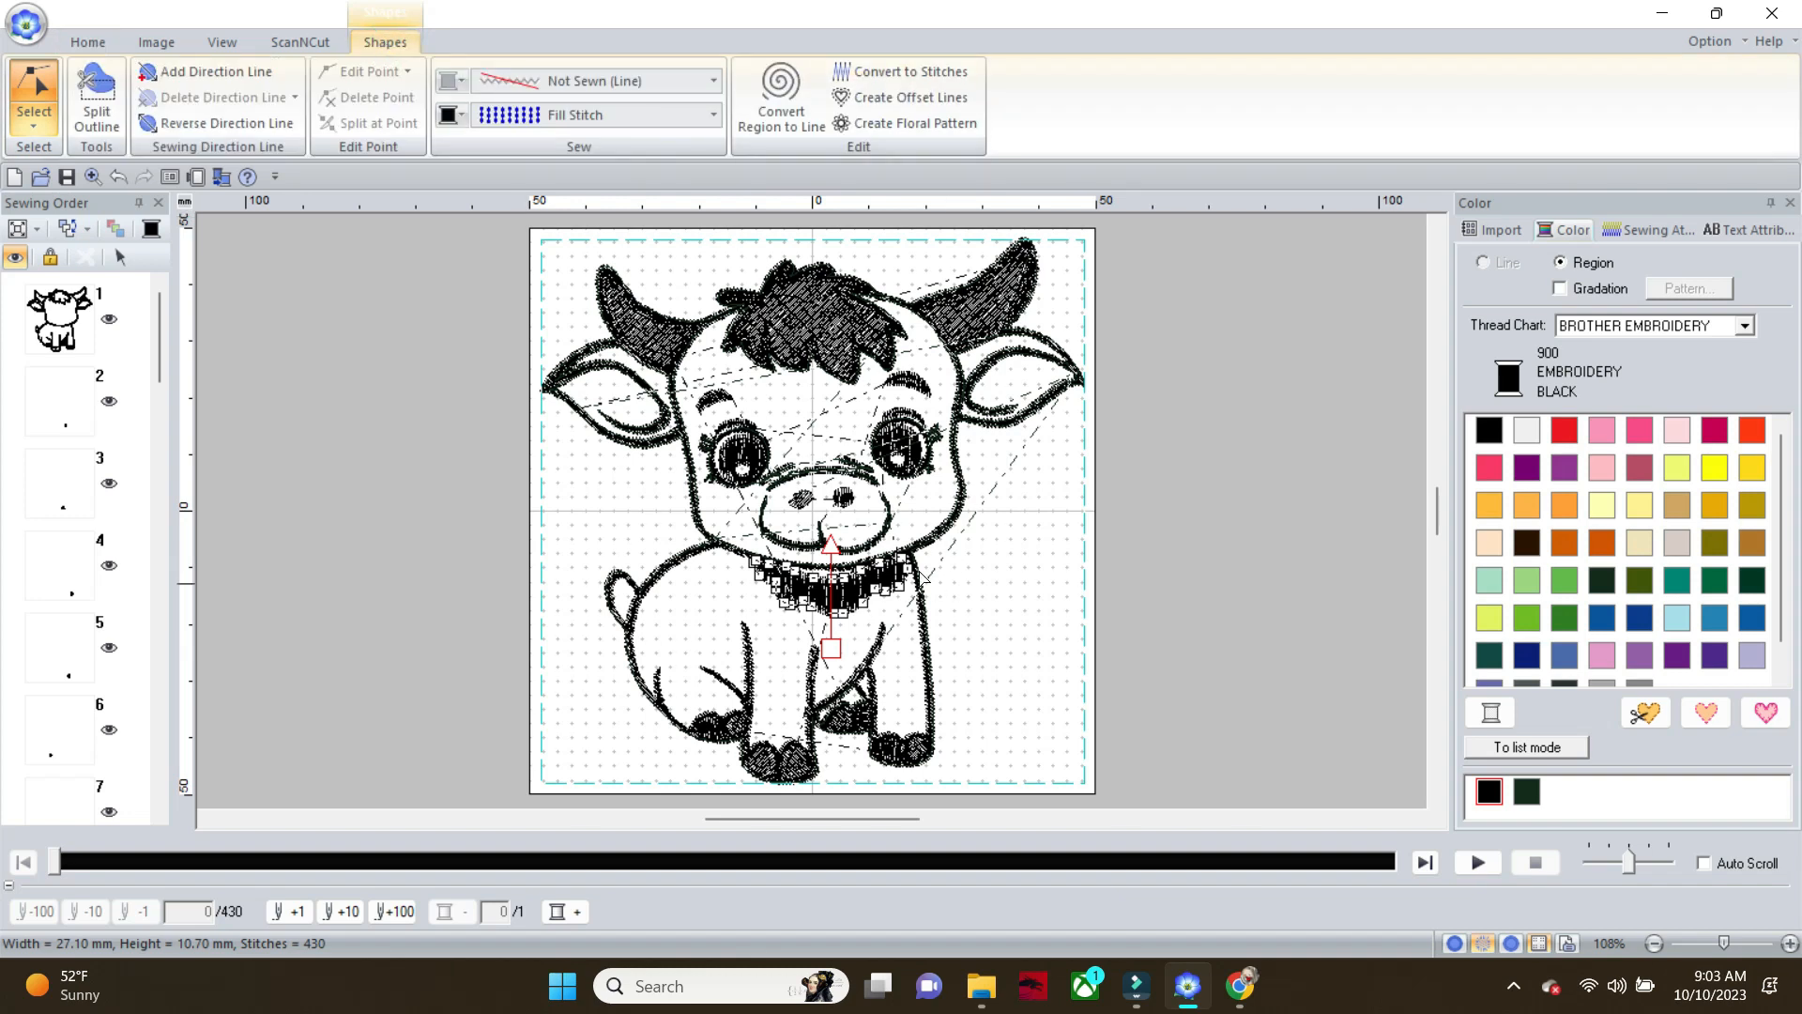
pyautogui.click(854, 593)
pyautogui.click(709, 738)
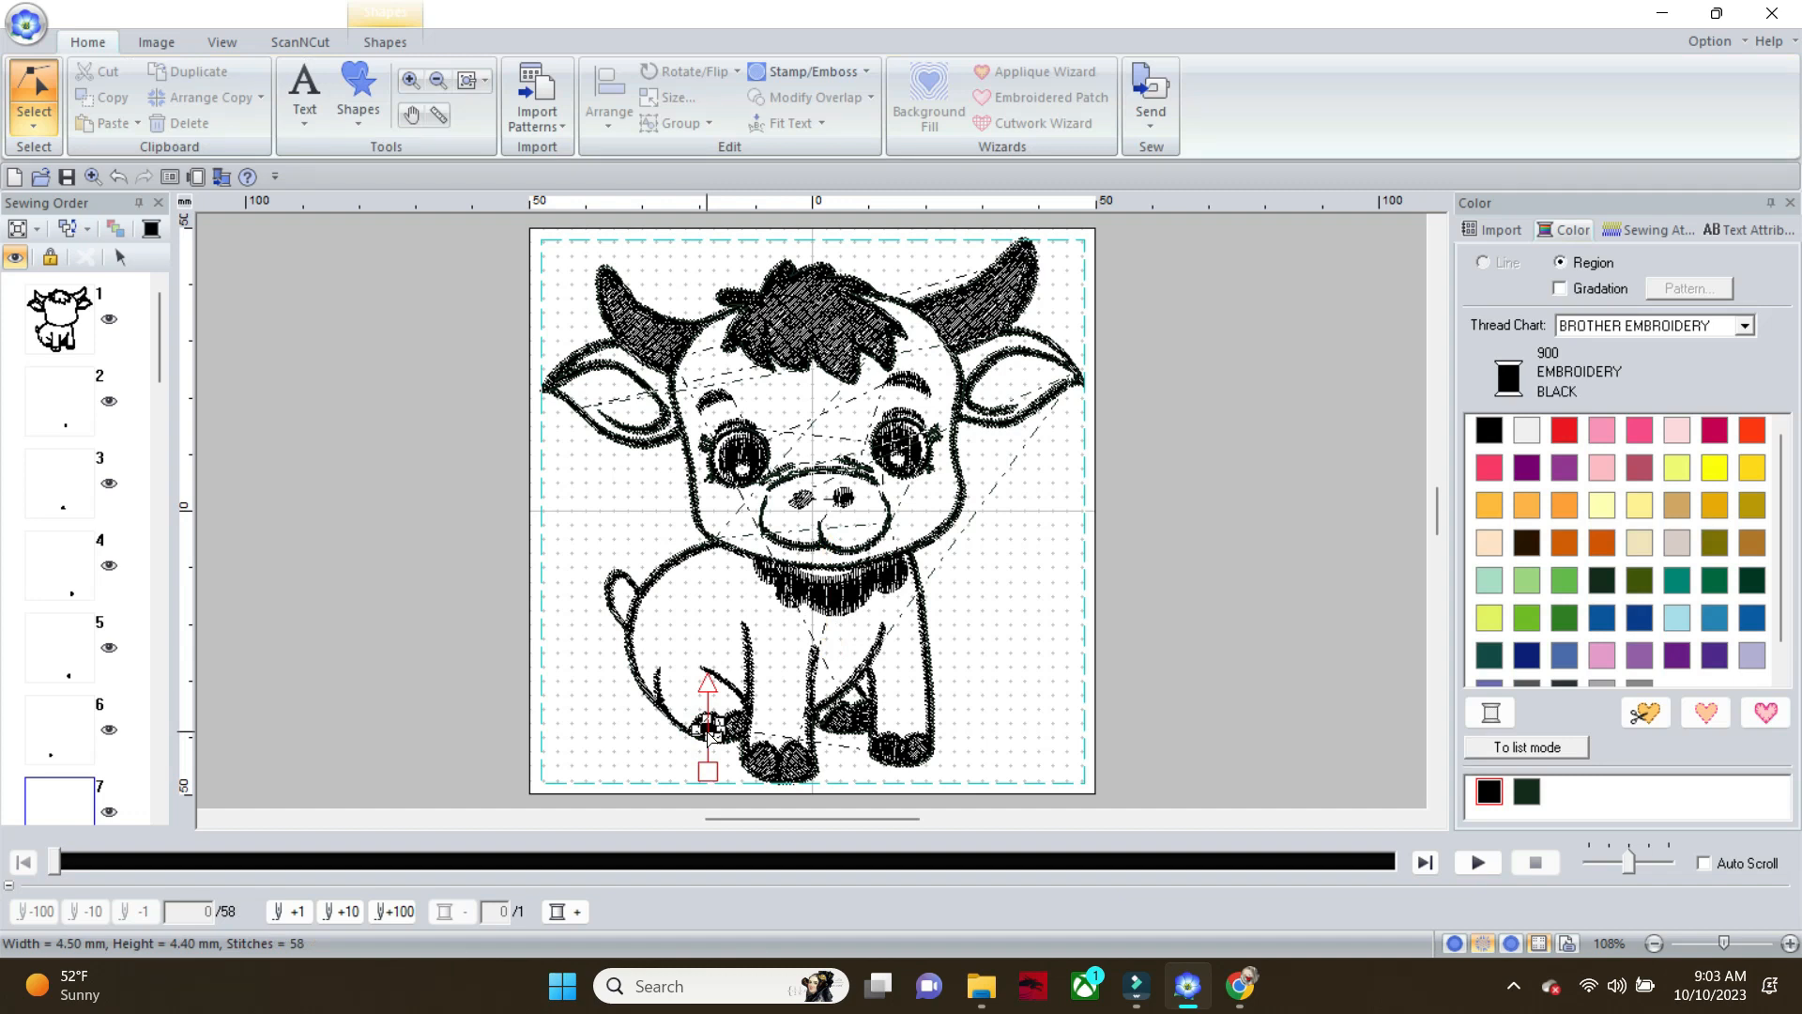
pyautogui.moveTo(163, 353); pyautogui.dragTo(159, 409)
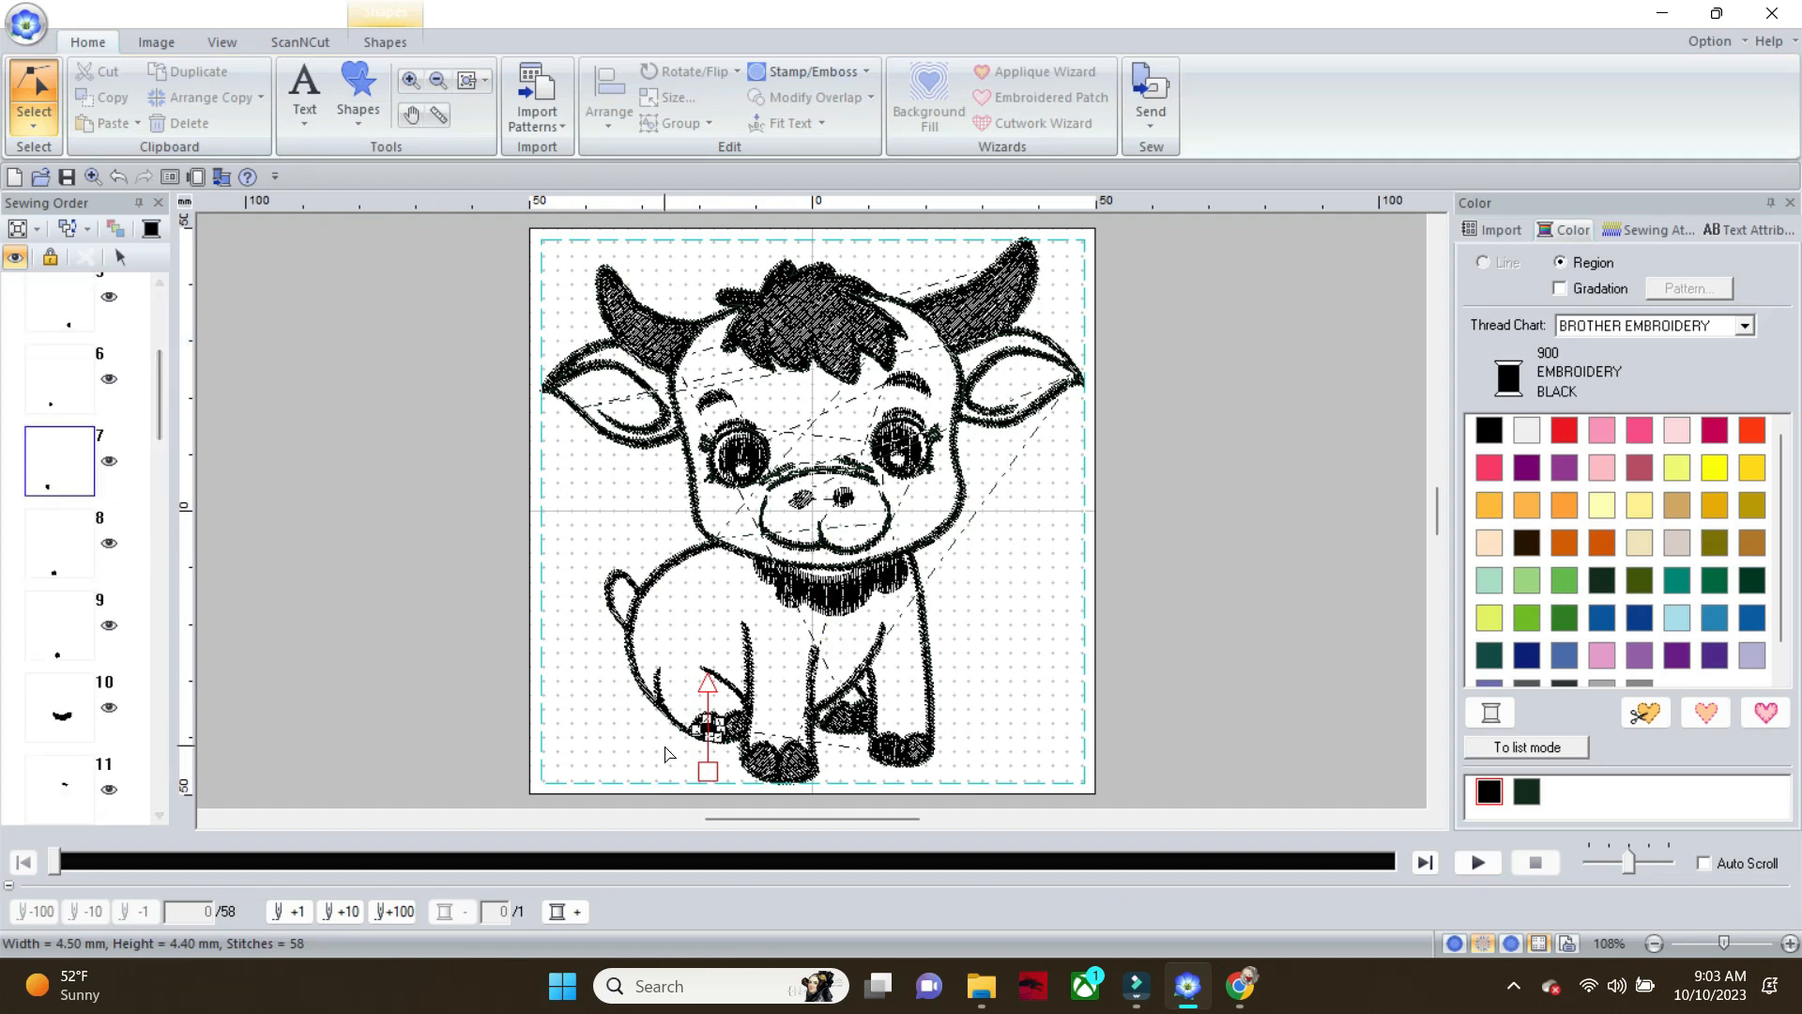
# Assign a Running Stitch line to the unsewn inner outline of the calf's body and legs
pyautogui.click(660, 678)
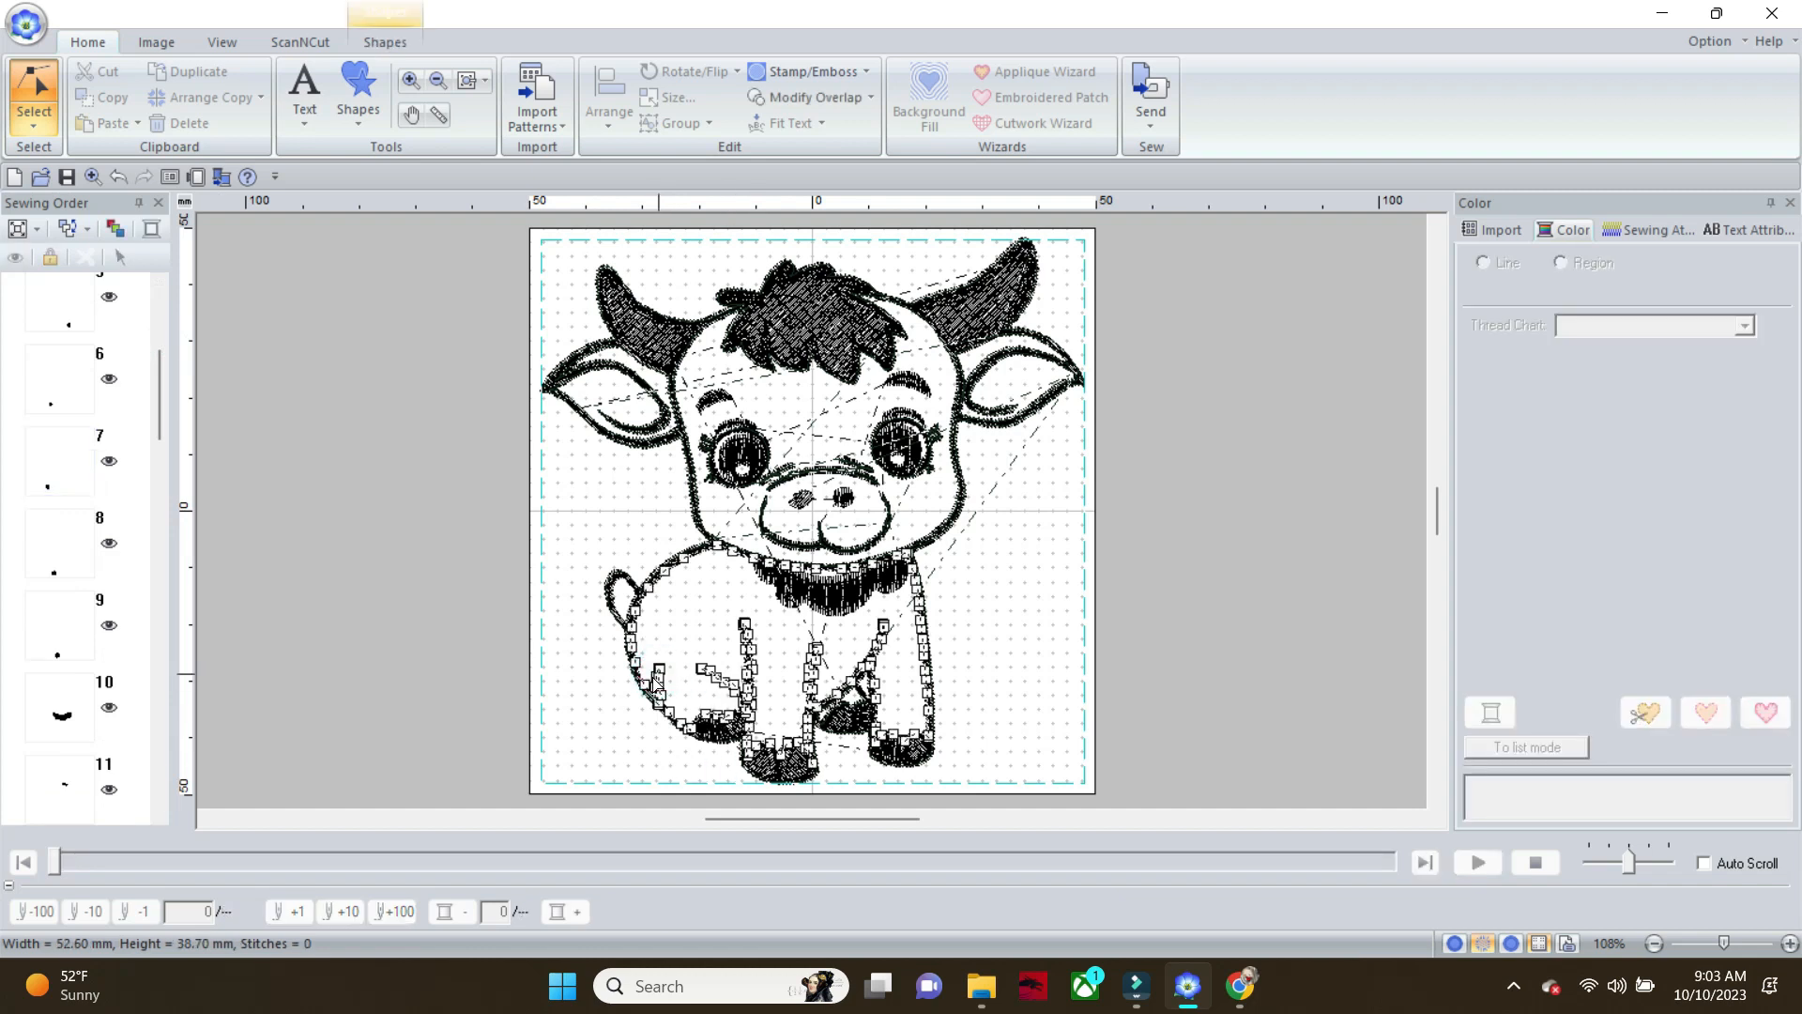
pyautogui.click(395, 42)
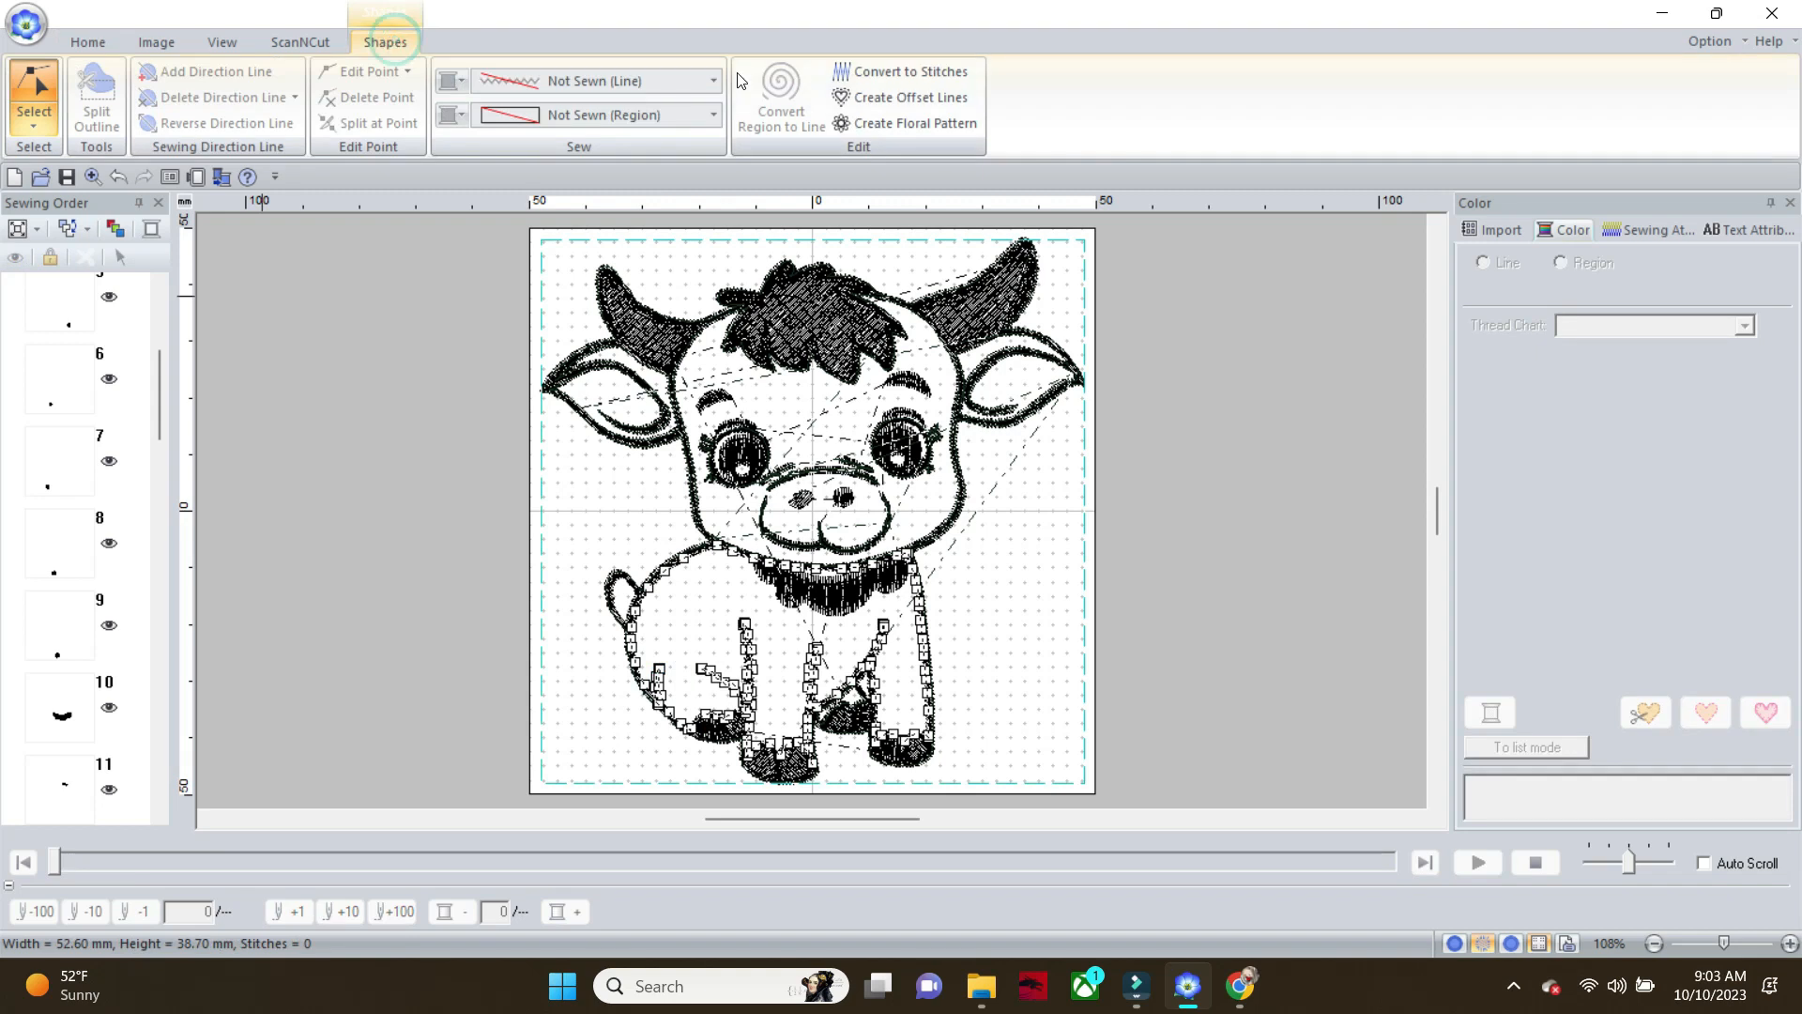
pyautogui.click(713, 83)
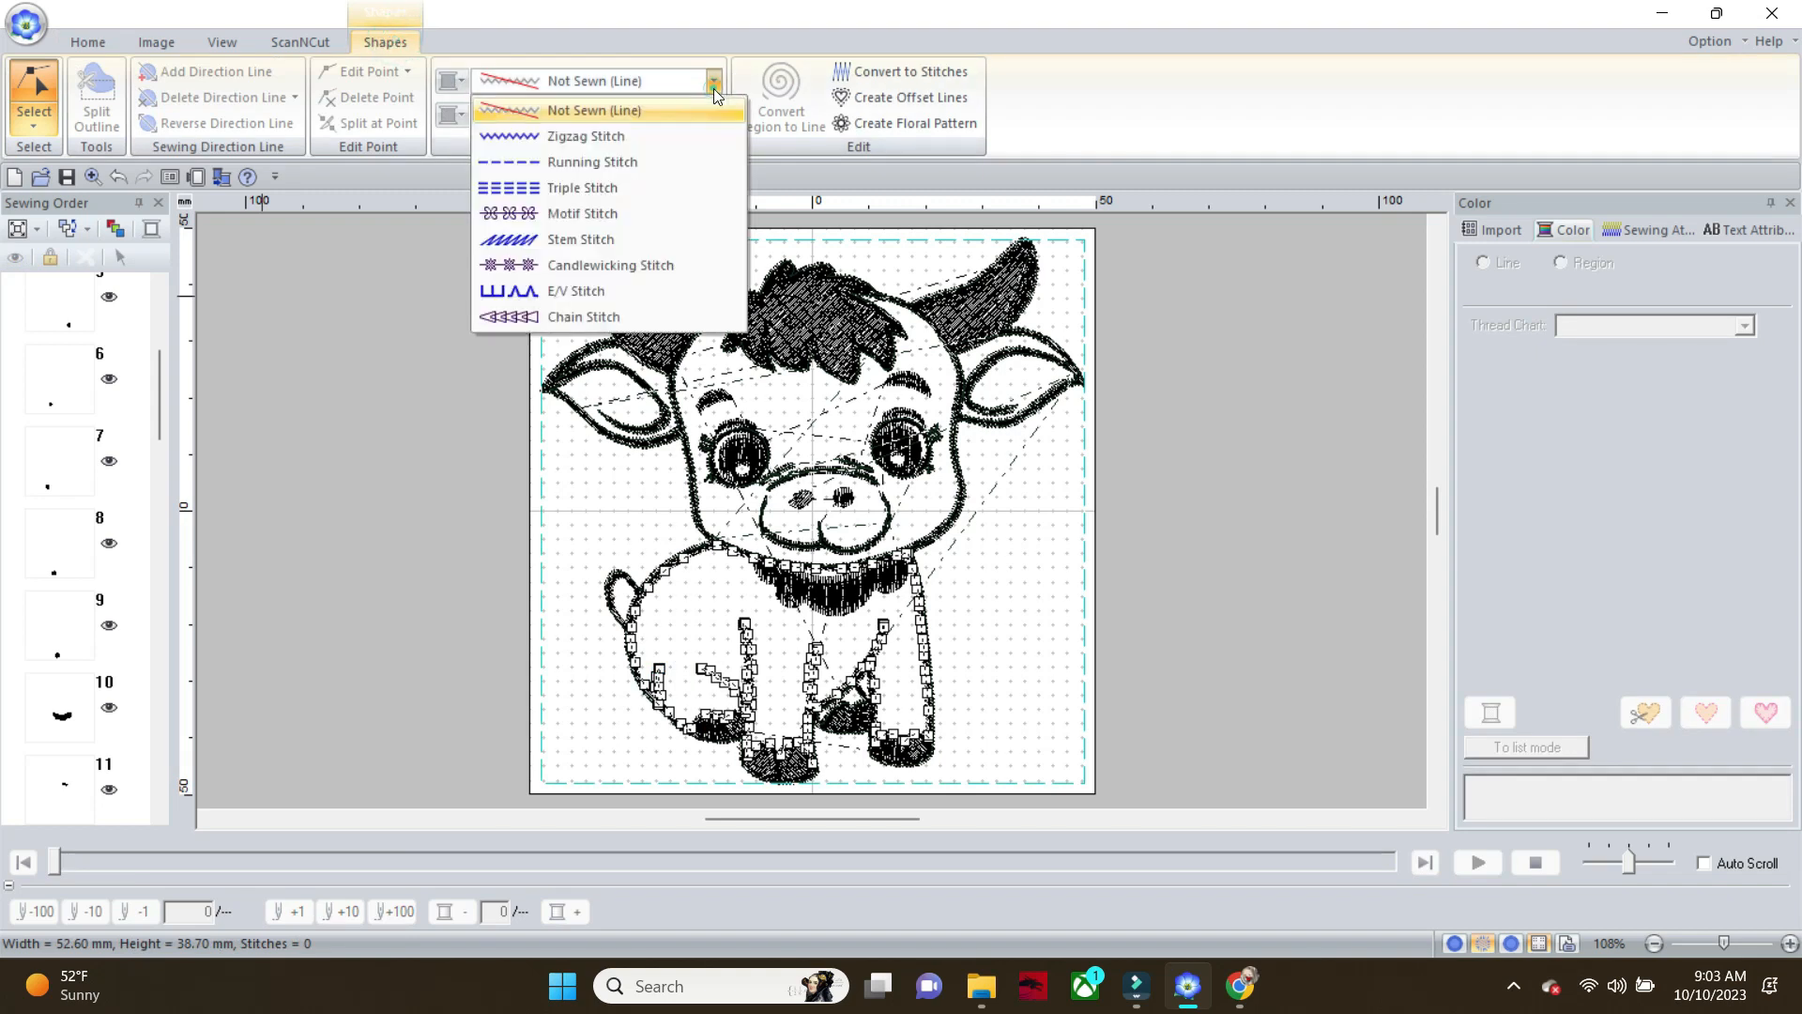
pyautogui.click(658, 161)
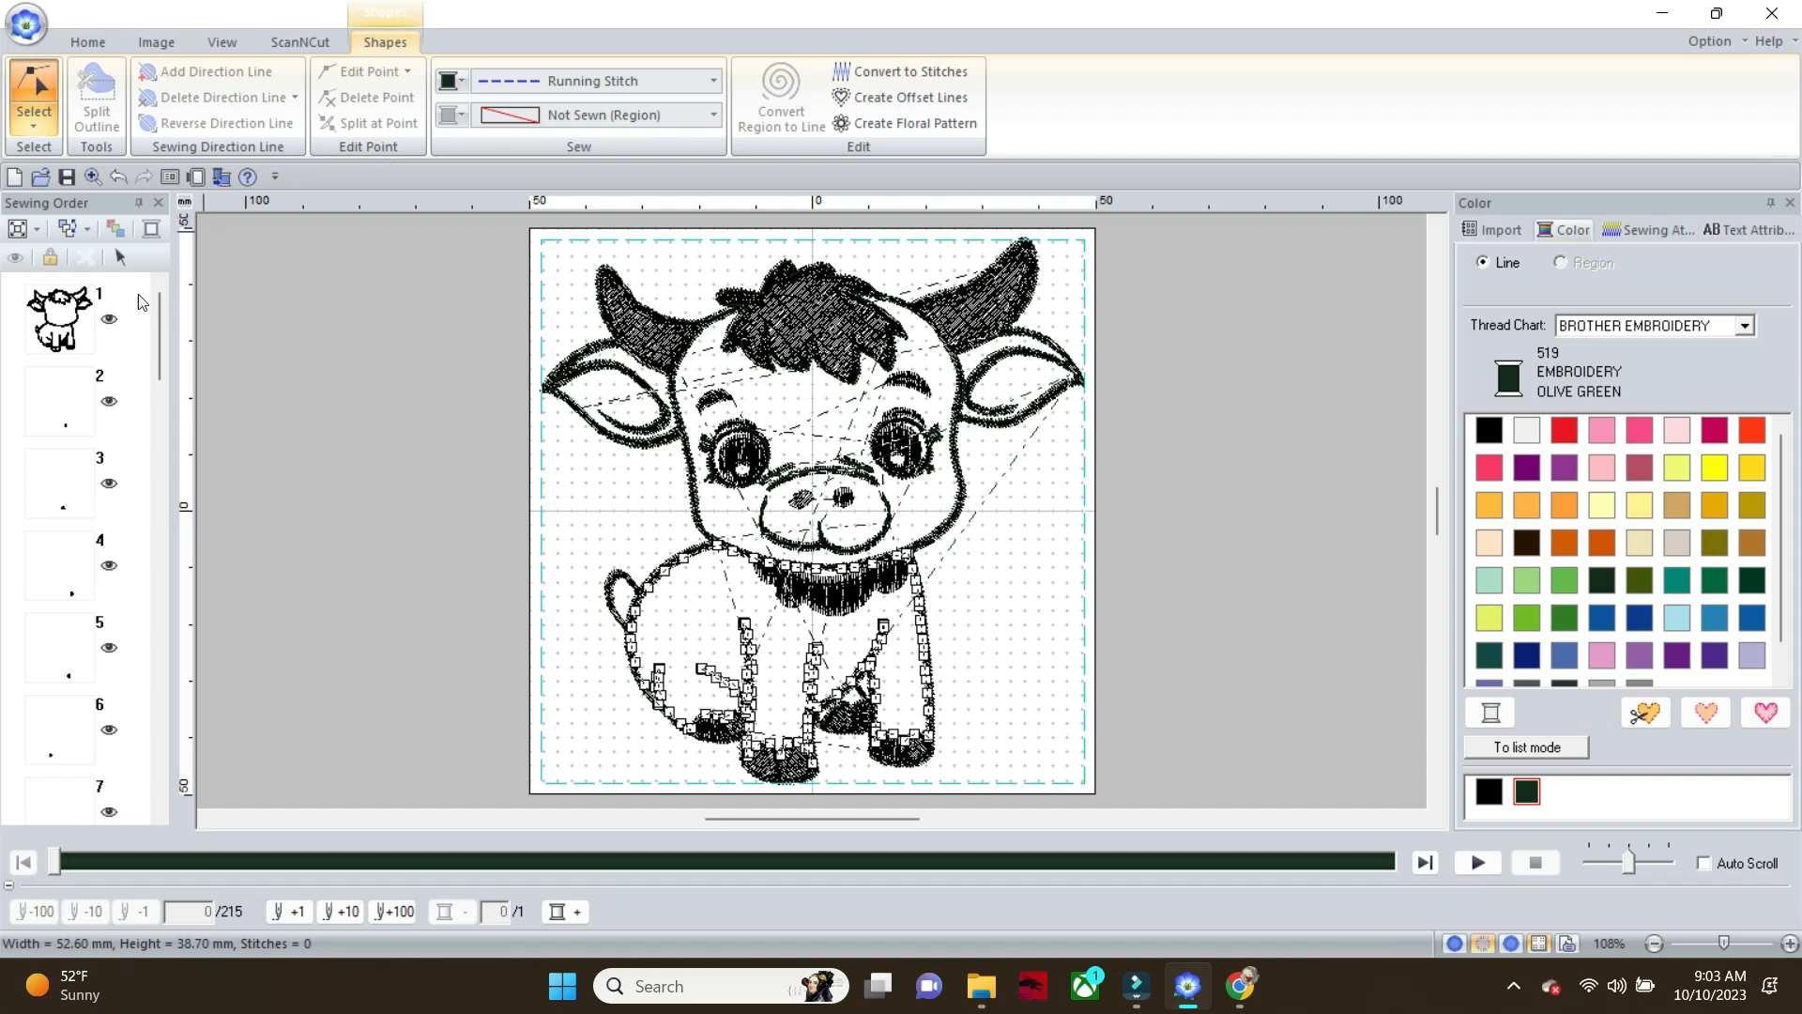
# Find the fill-stitched outline of the whole calf in the sewing order and set its region to Not Sewn
pyautogui.moveTo(158, 340); pyautogui.dragTo(156, 561)
pyautogui.click(79, 591)
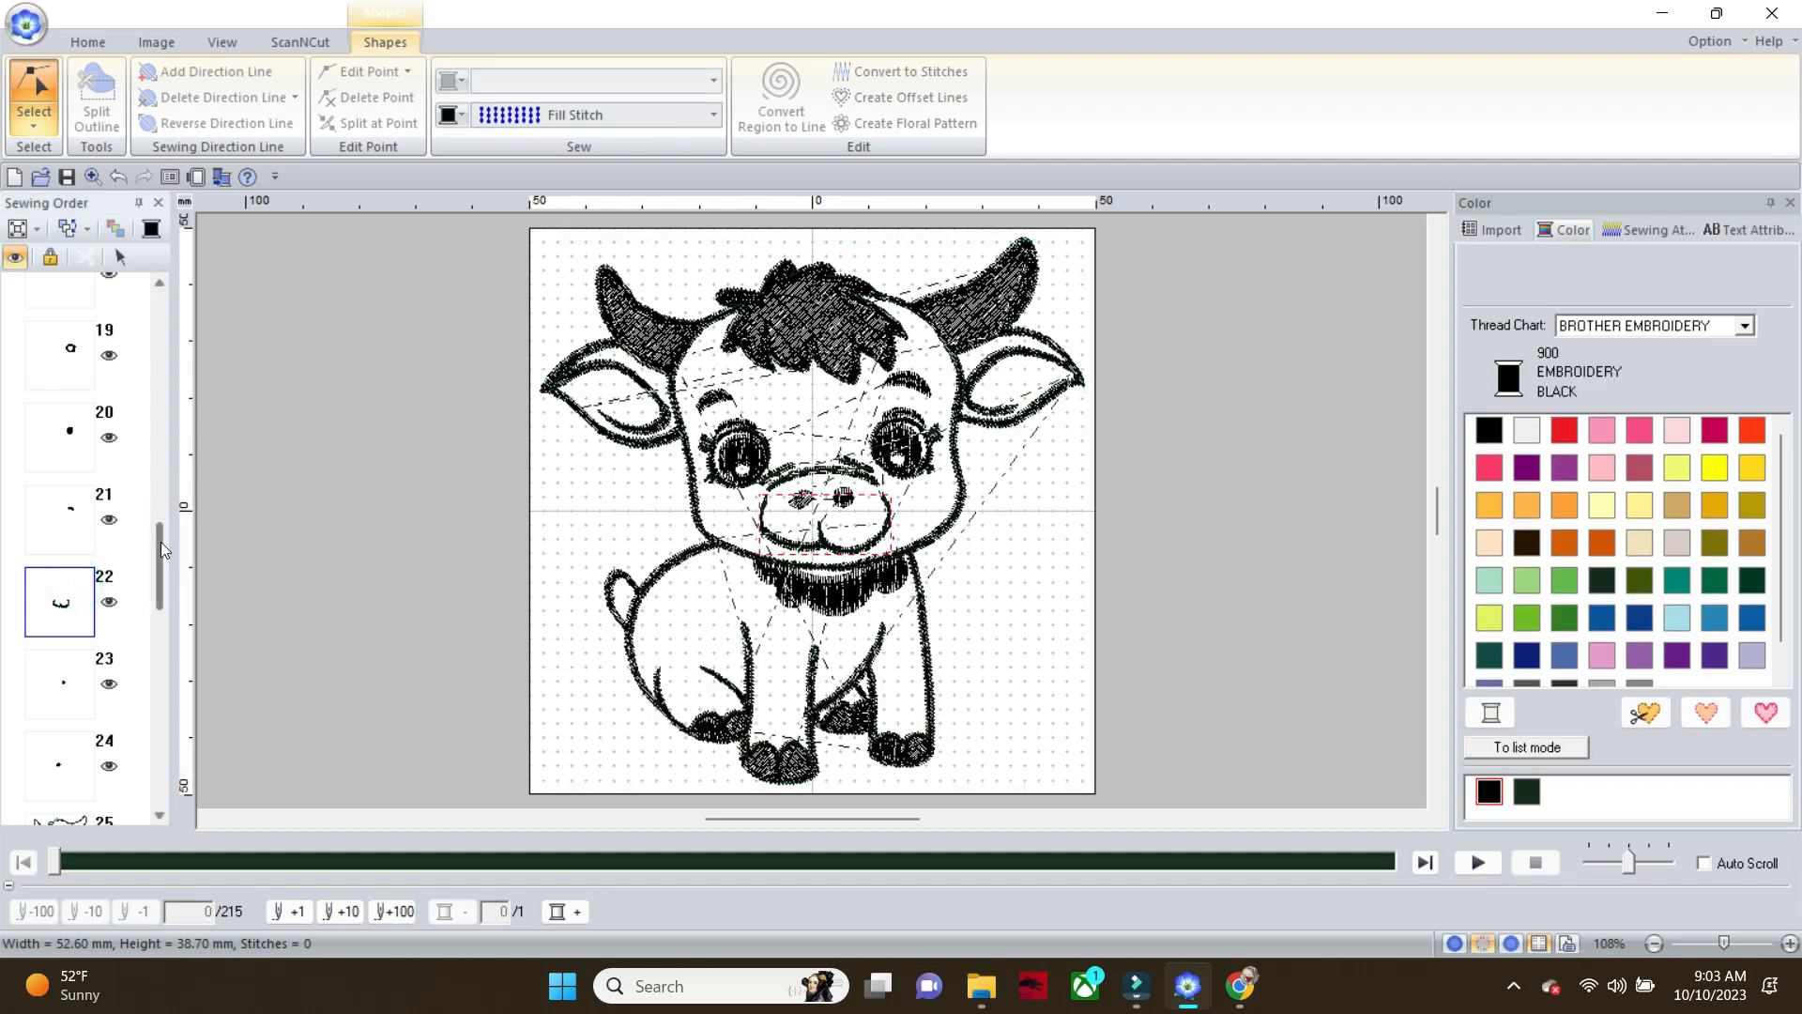
pyautogui.moveTo(158, 545)
pyautogui.mouseDown()
pyautogui.moveTo(148, 785)
pyautogui.moveTo(166, 559)
pyautogui.mouseUp()
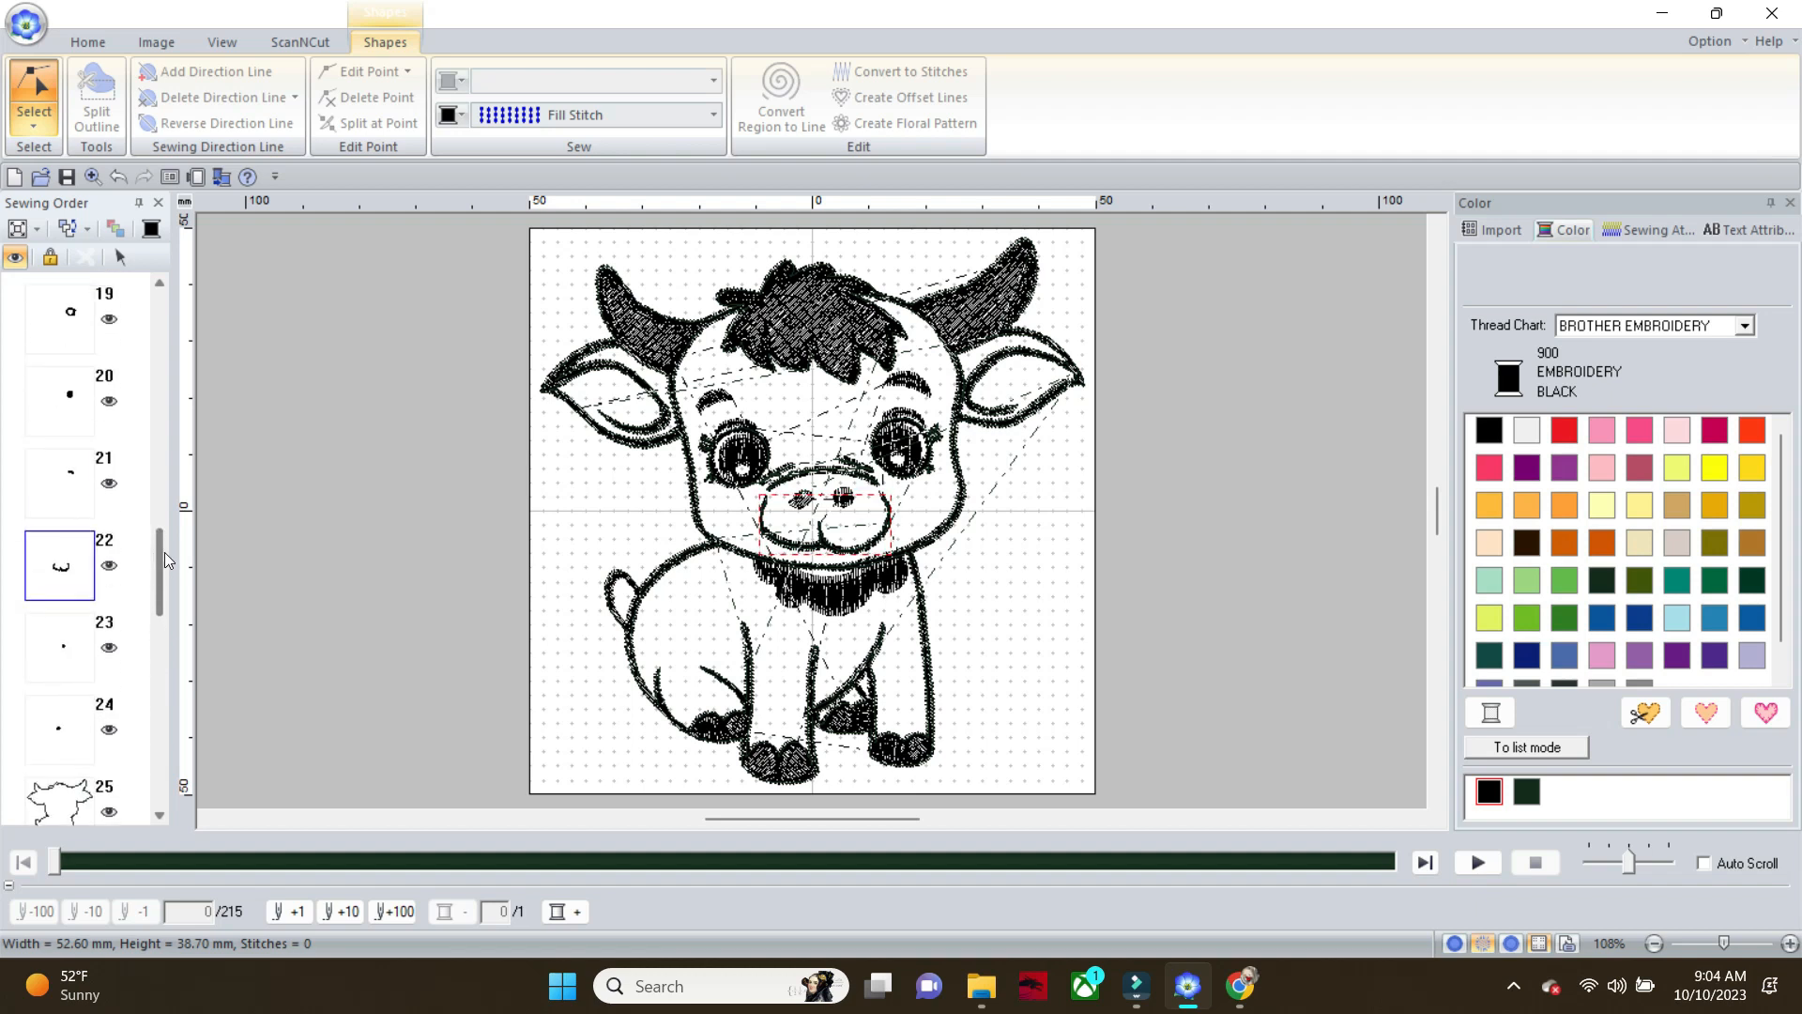
pyautogui.click(58, 665)
pyautogui.click(58, 726)
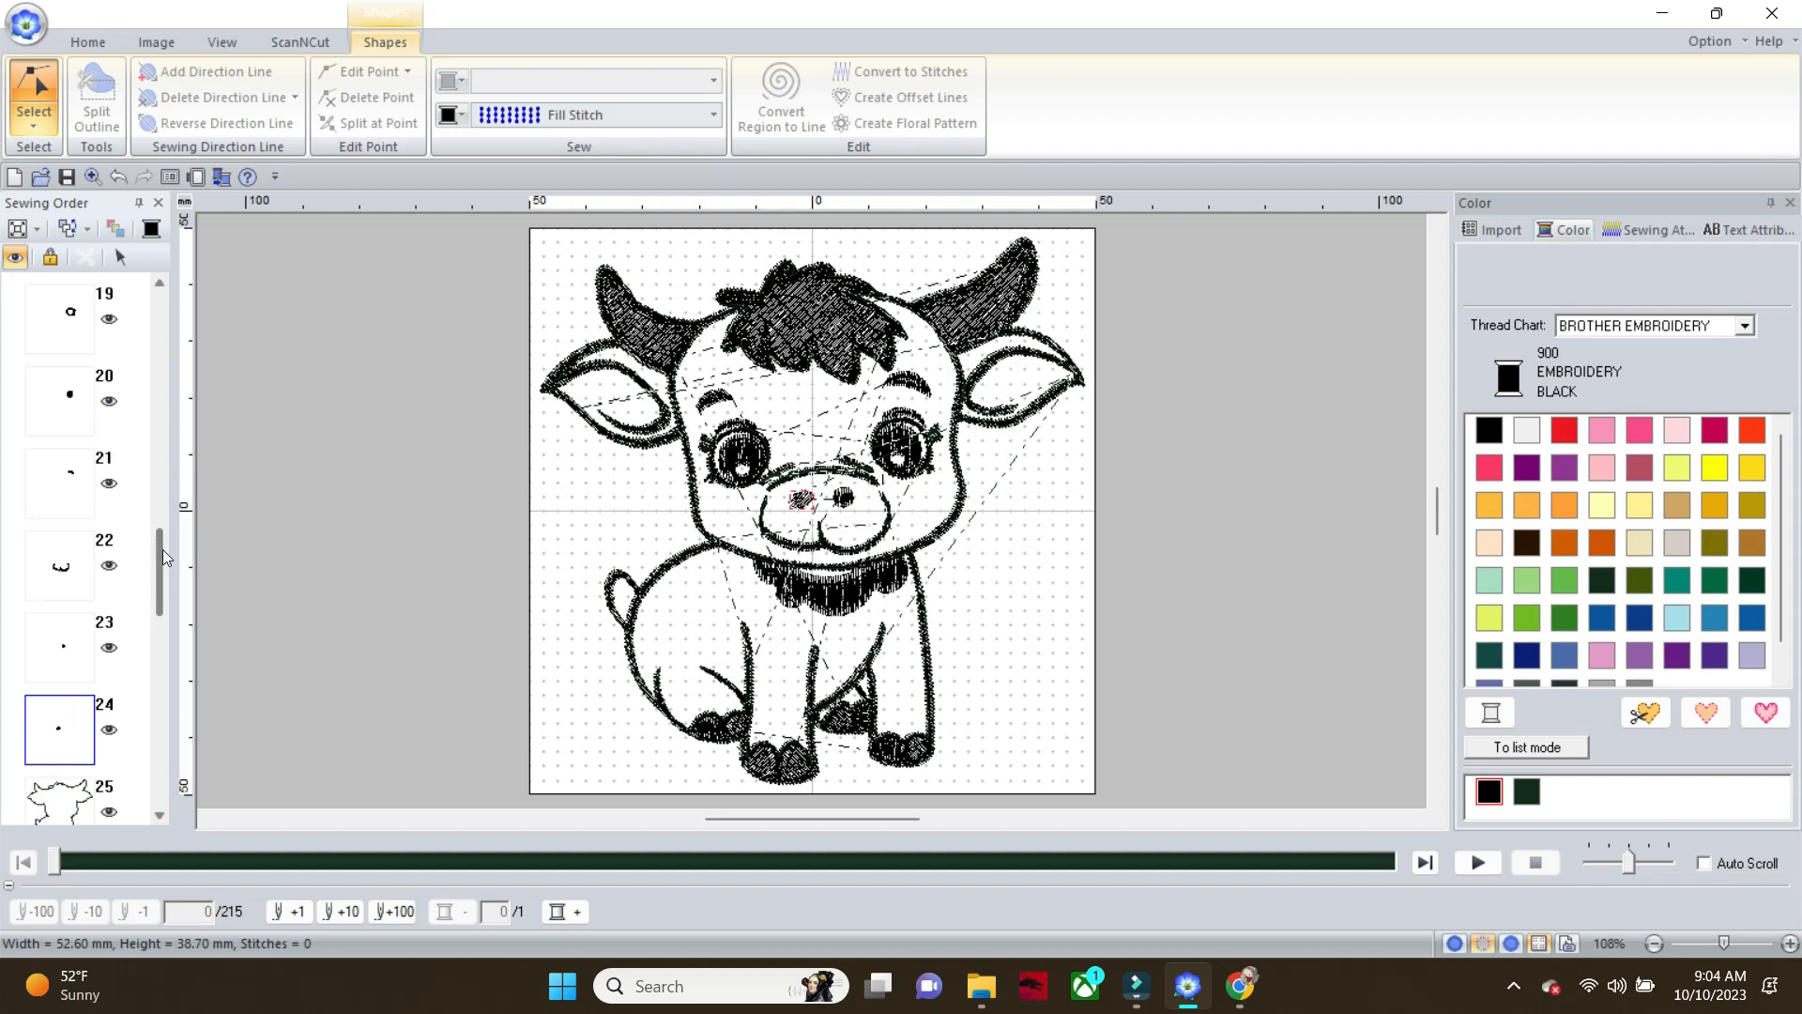
pyautogui.moveTo(160, 549); pyautogui.dragTo(159, 223)
pyautogui.click(158, 284)
pyautogui.click(159, 283)
pyautogui.click(159, 283)
pyautogui.click(158, 283)
pyautogui.click(158, 284)
pyautogui.click(158, 283)
pyautogui.click(159, 283)
pyautogui.click(159, 283)
pyautogui.click(158, 284)
pyautogui.click(159, 283)
pyautogui.click(159, 284)
pyautogui.click(159, 284)
pyautogui.click(159, 283)
pyautogui.click(158, 284)
pyautogui.click(37, 324)
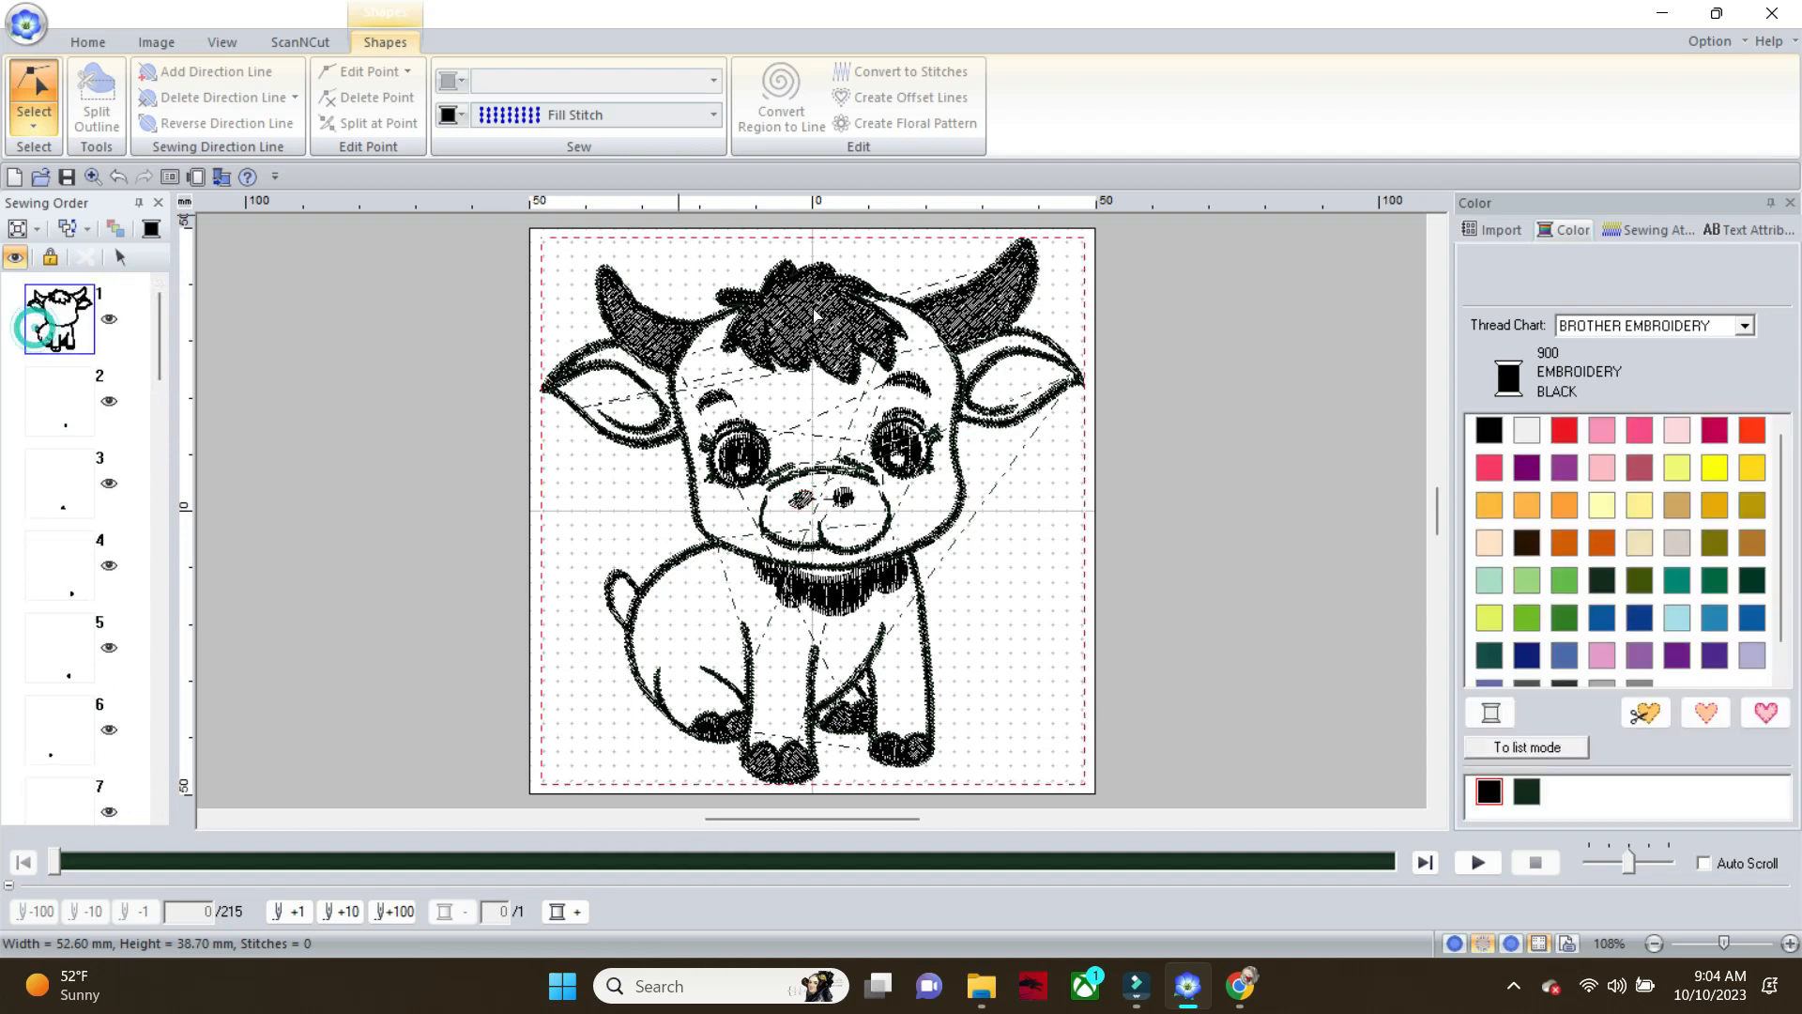
pyautogui.click(715, 114)
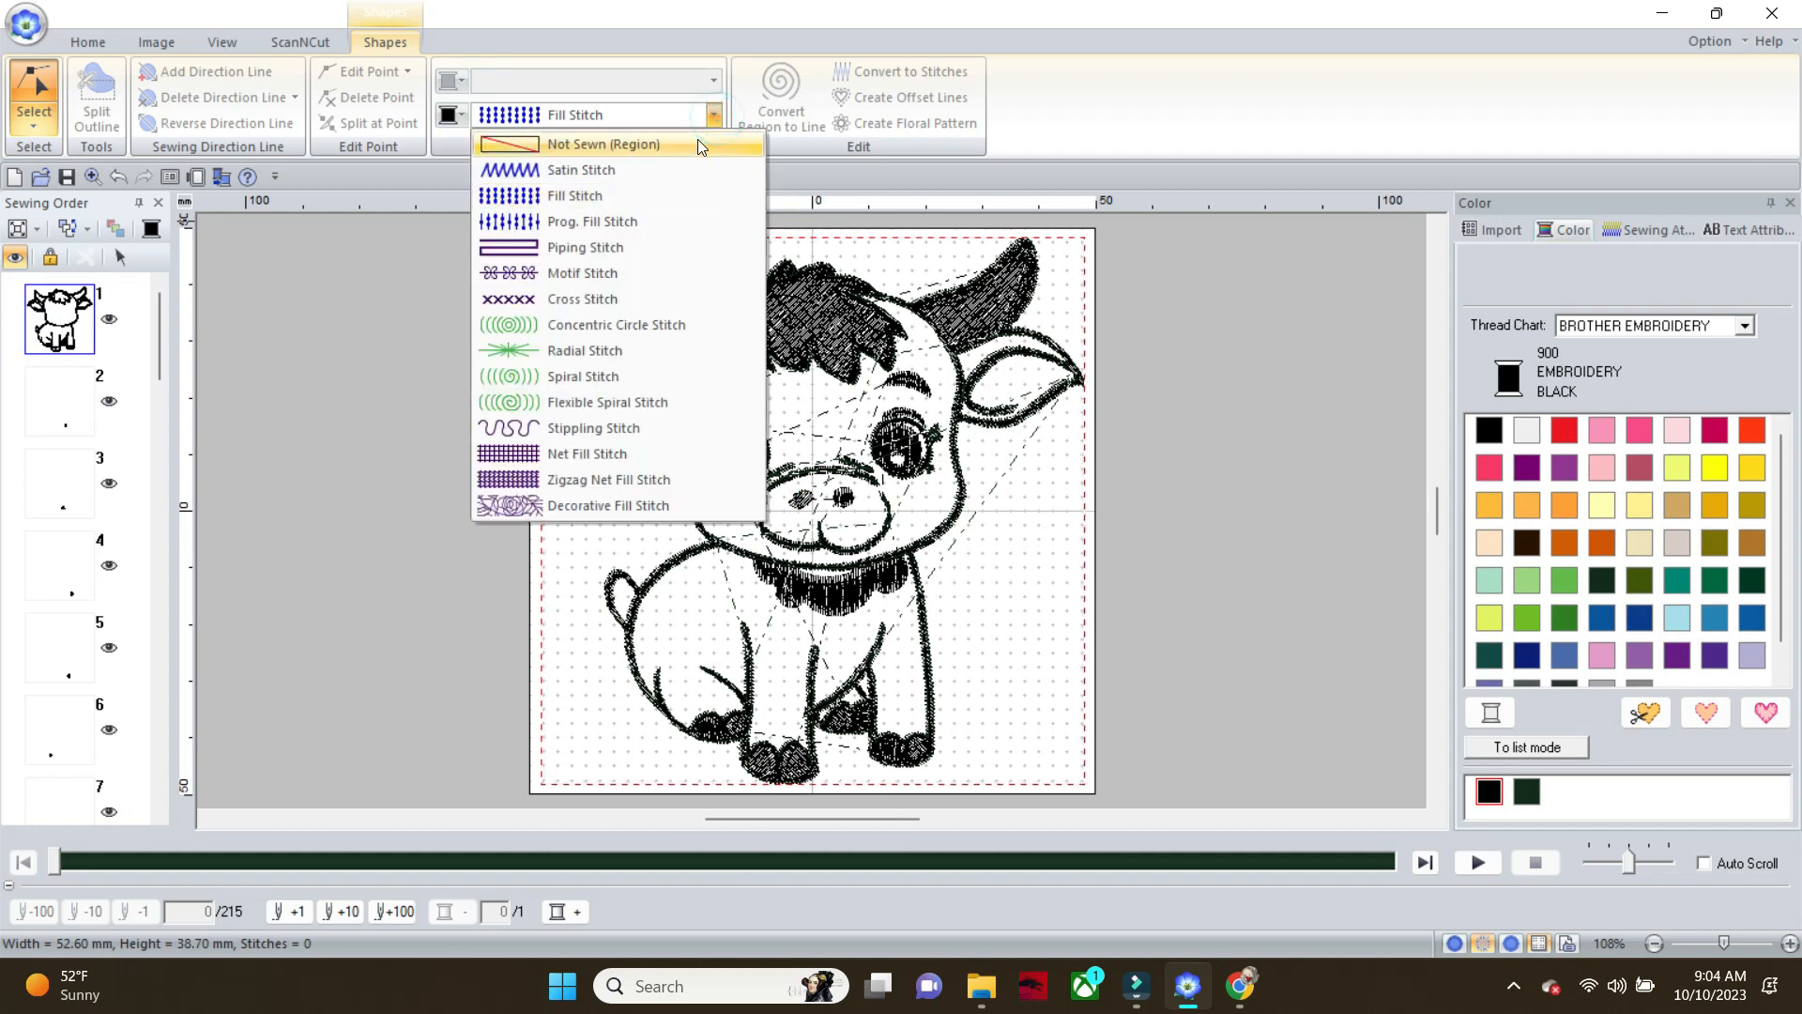
pyautogui.click(696, 139)
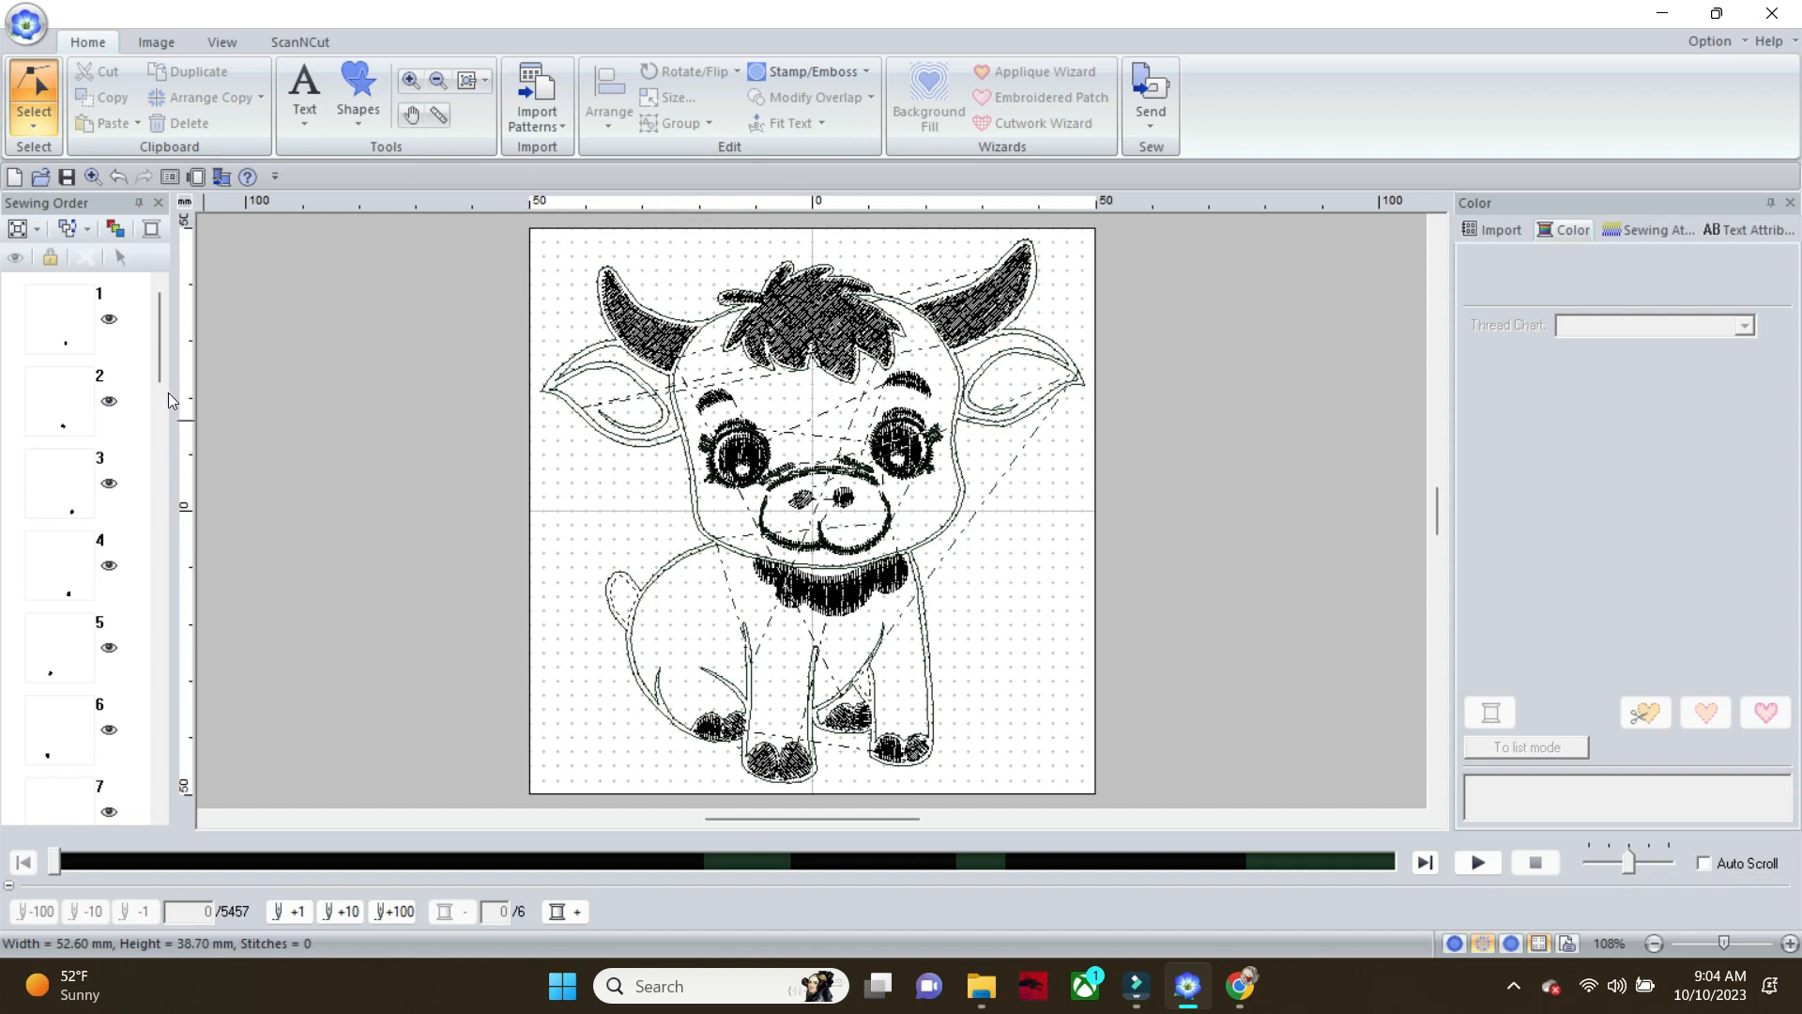
# Set the fill-stitched ring around the calf's left eye to Not Sewn (Region) through its sewing order entry
pyautogui.moveTo(161, 356); pyautogui.dragTo(146, 514)
pyautogui.click(45, 493)
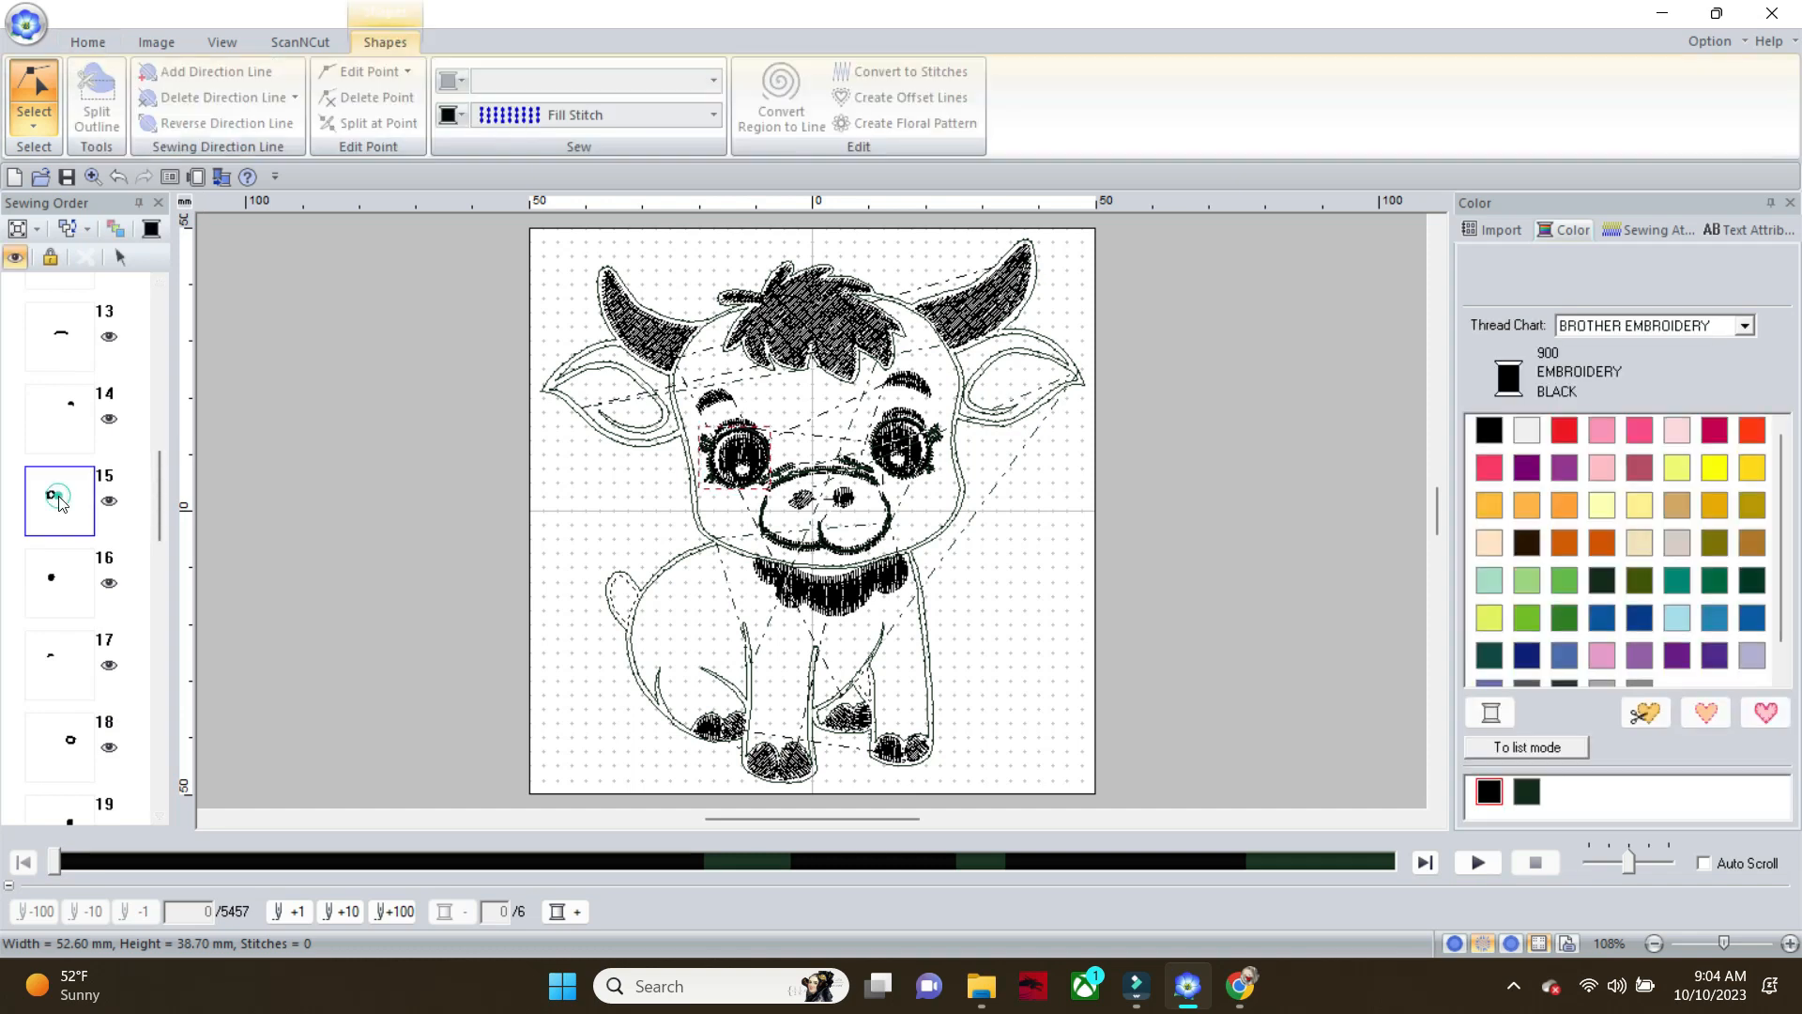
pyautogui.click(714, 117)
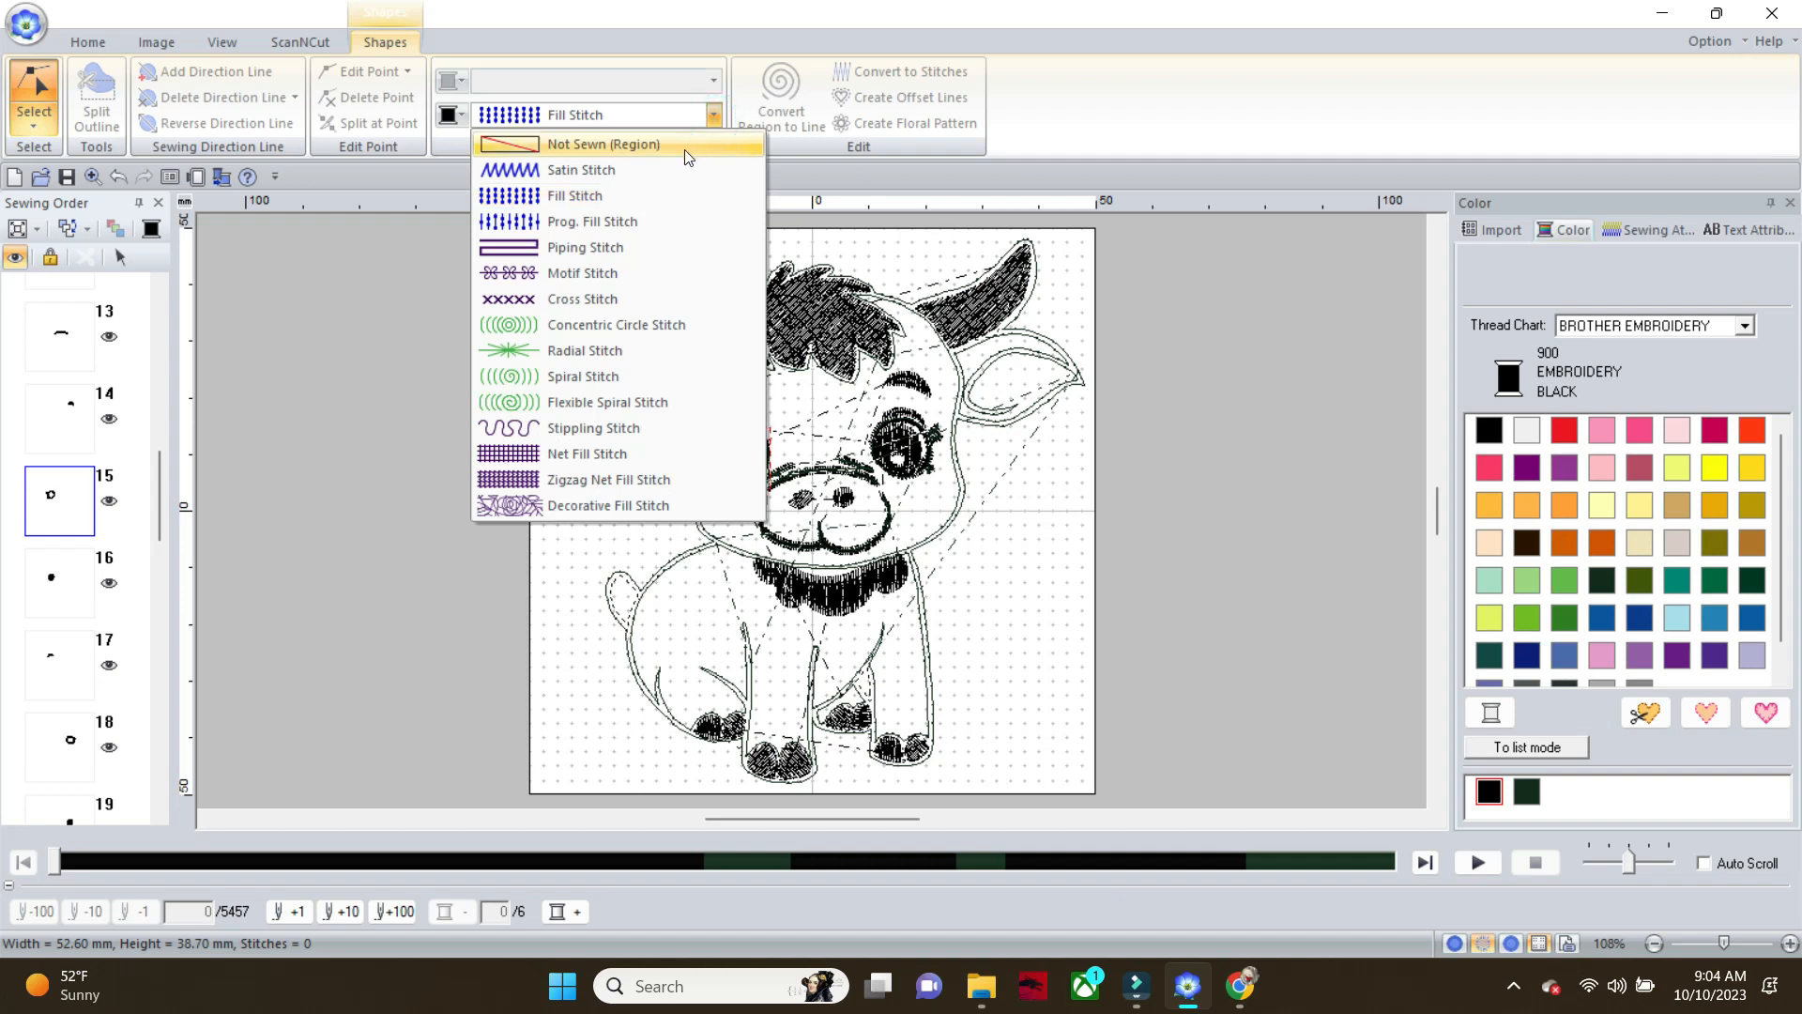
pyautogui.click(683, 149)
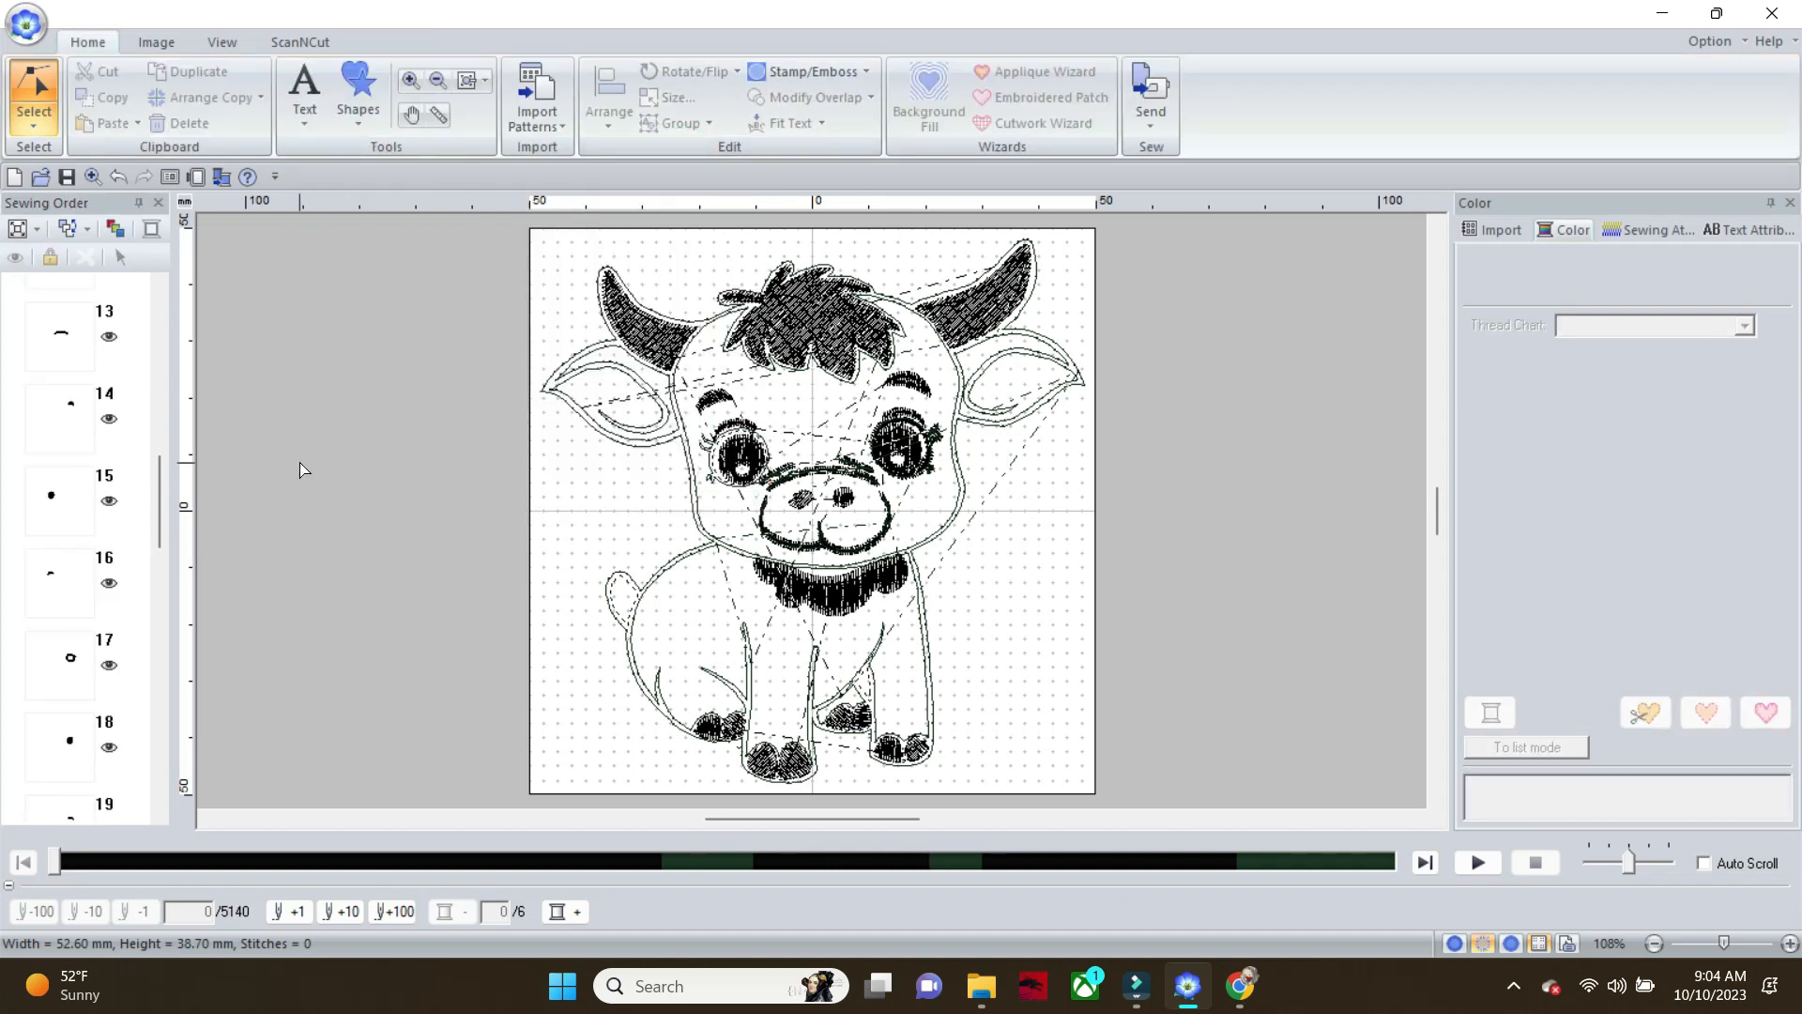
# Set the fill-stitched ring with lashes around the calf's right eye to Not Sewn (Region) through its sewing order entry
pyautogui.scroll(-3, 158, 494)
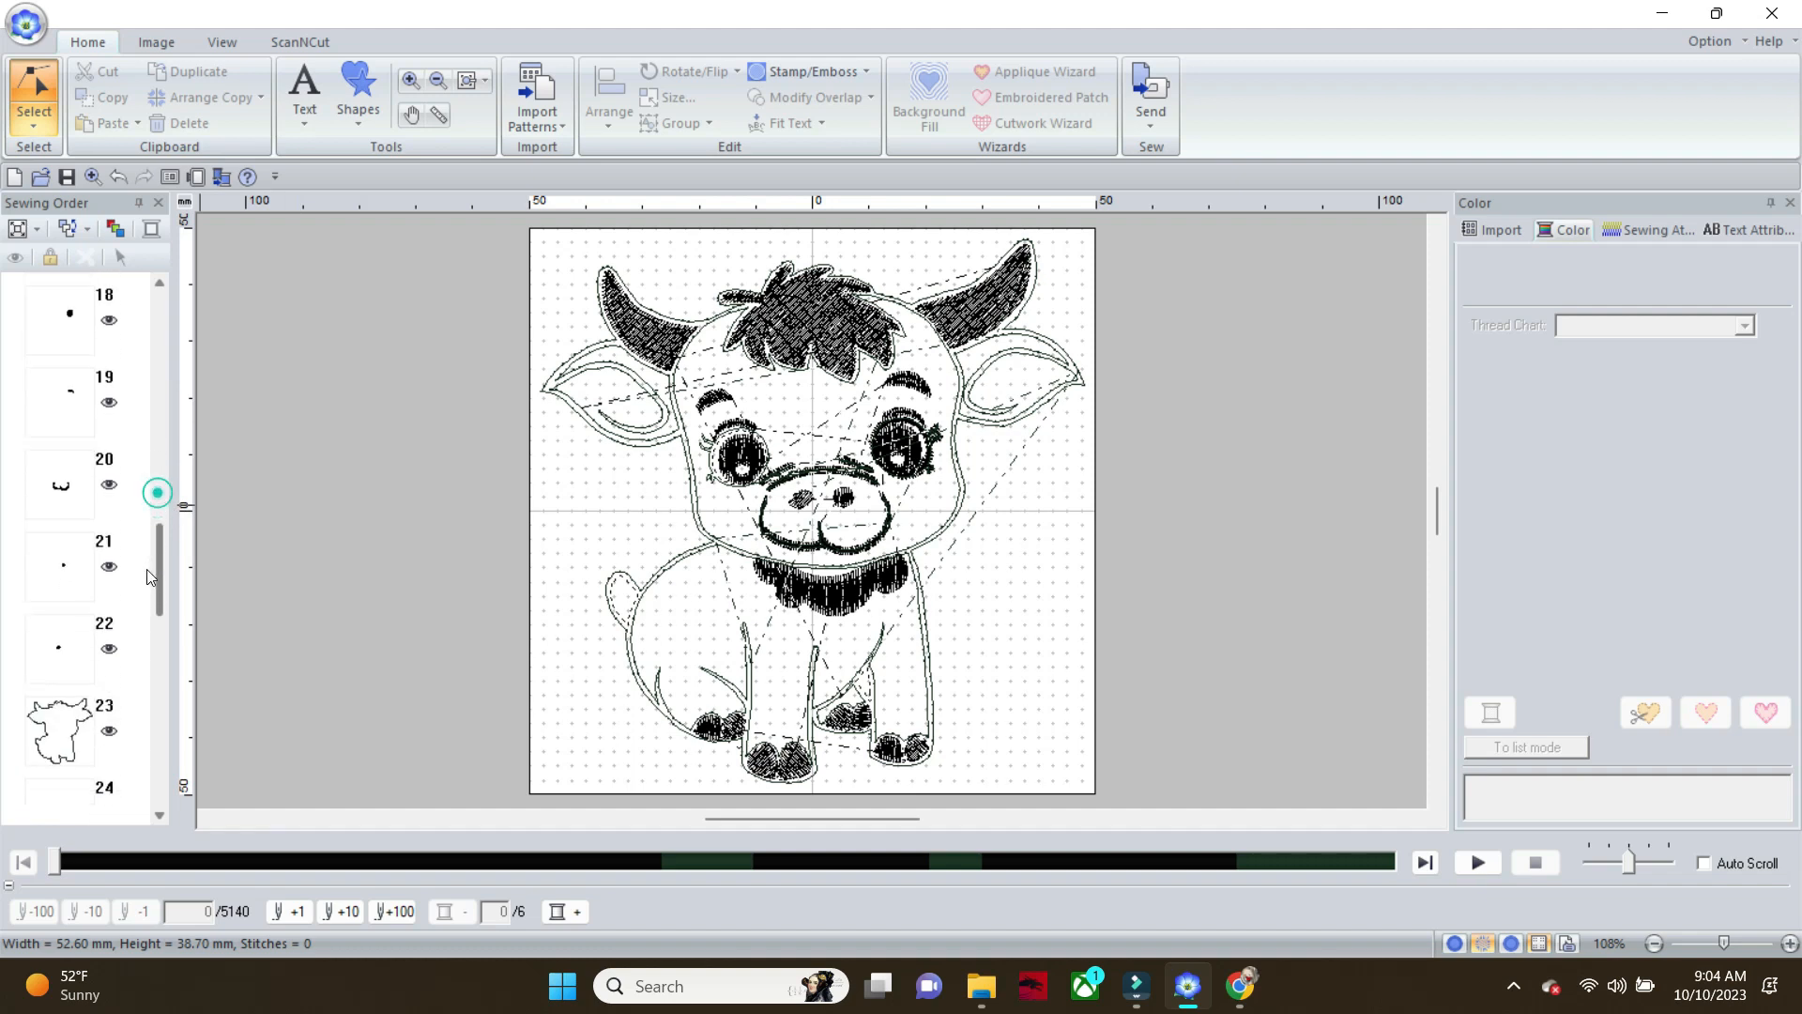
pyautogui.scroll(2, 154, 520)
pyautogui.scroll(4, 154, 520)
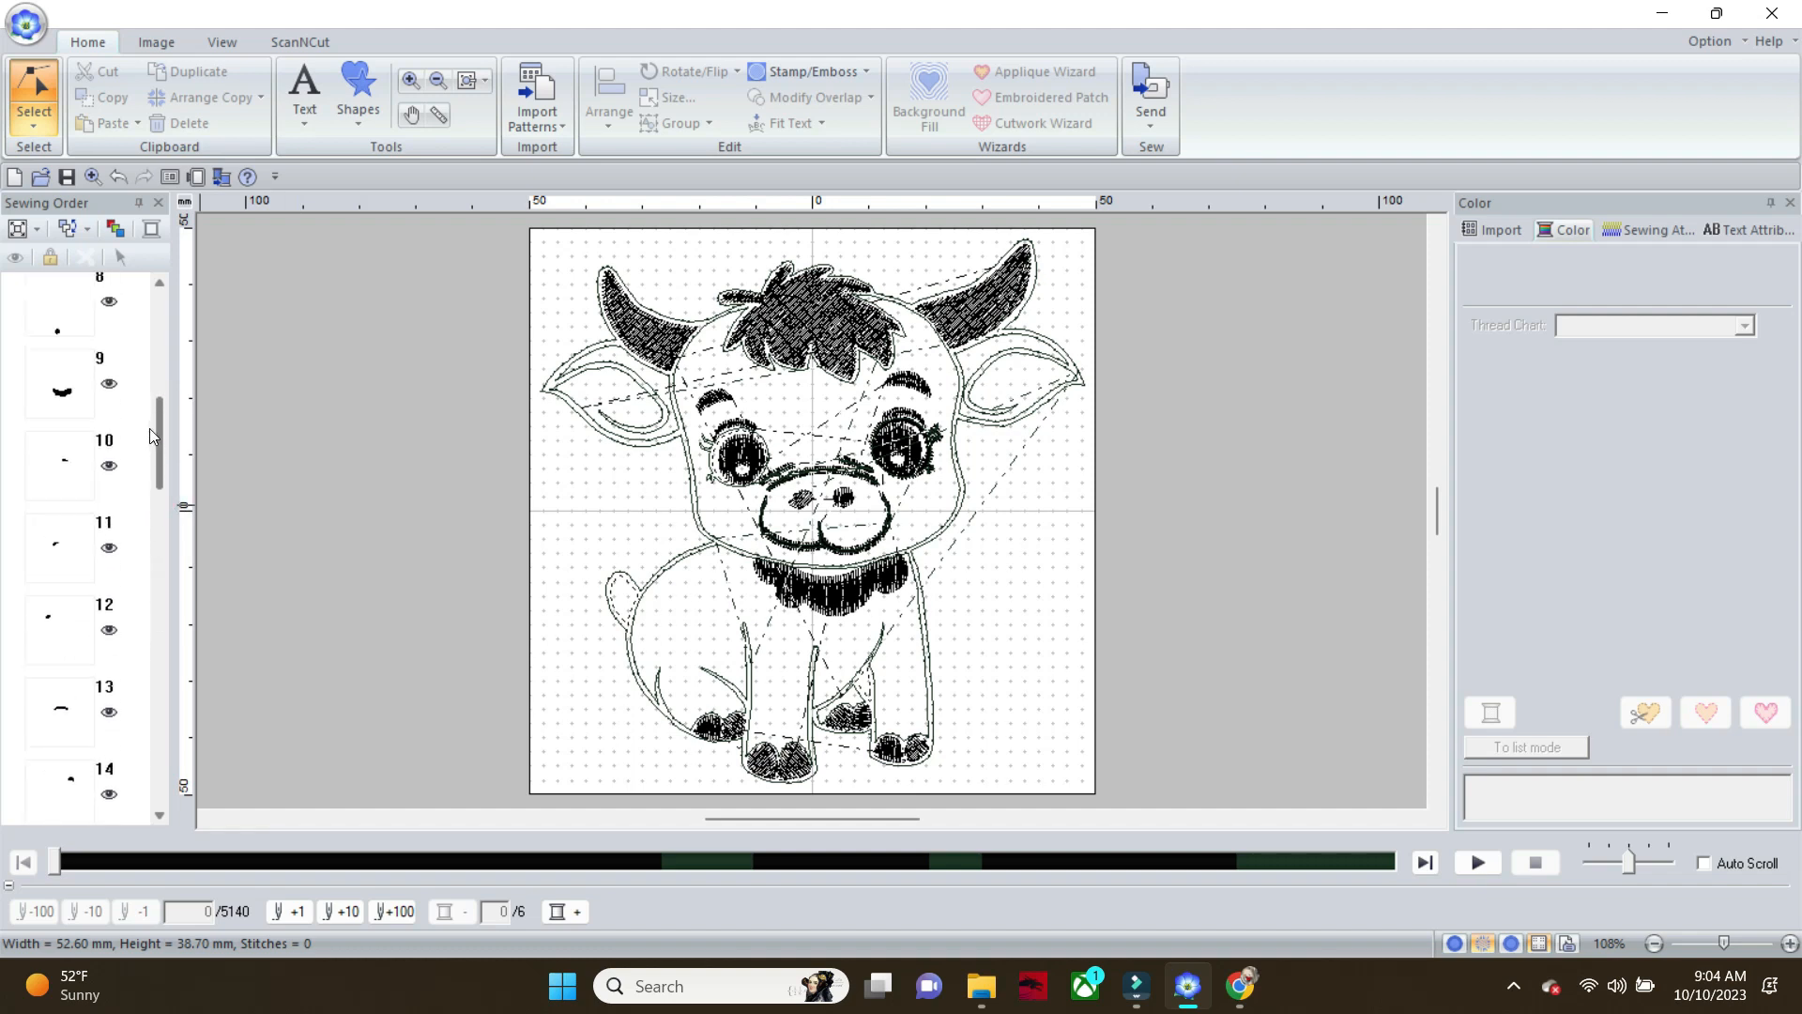
pyautogui.scroll(4, 147, 390)
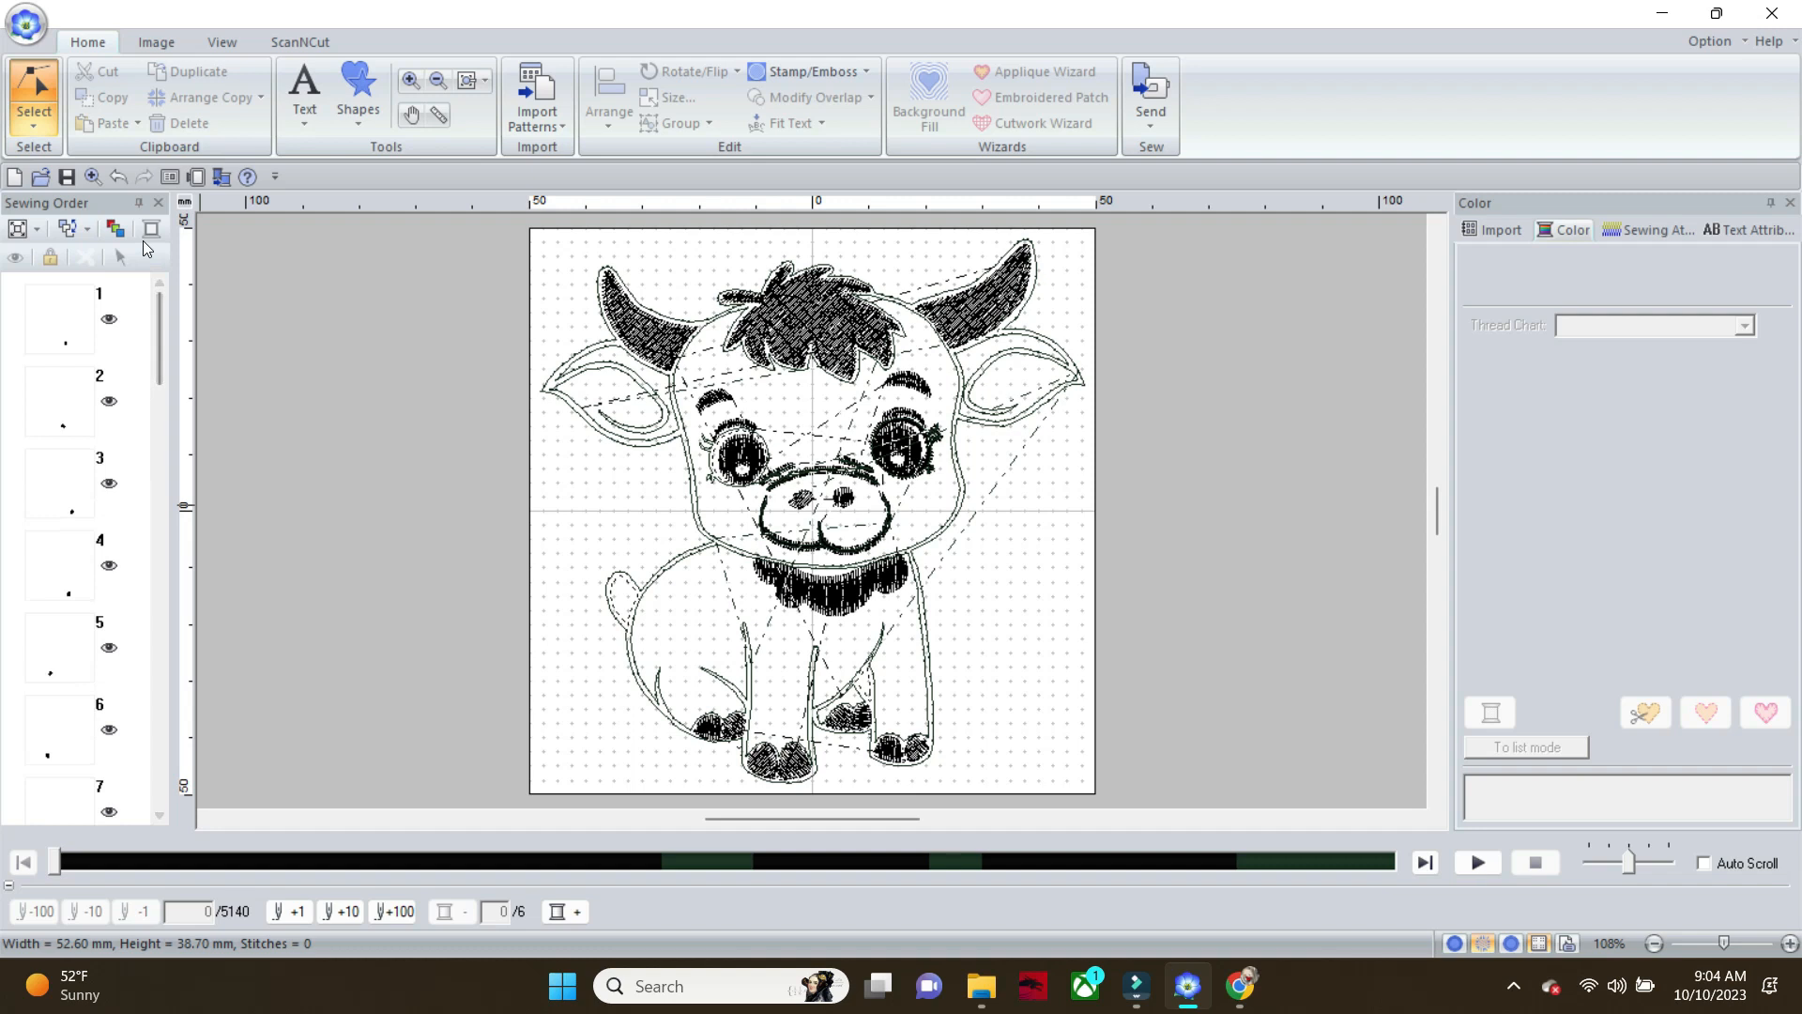
pyautogui.click(935, 450)
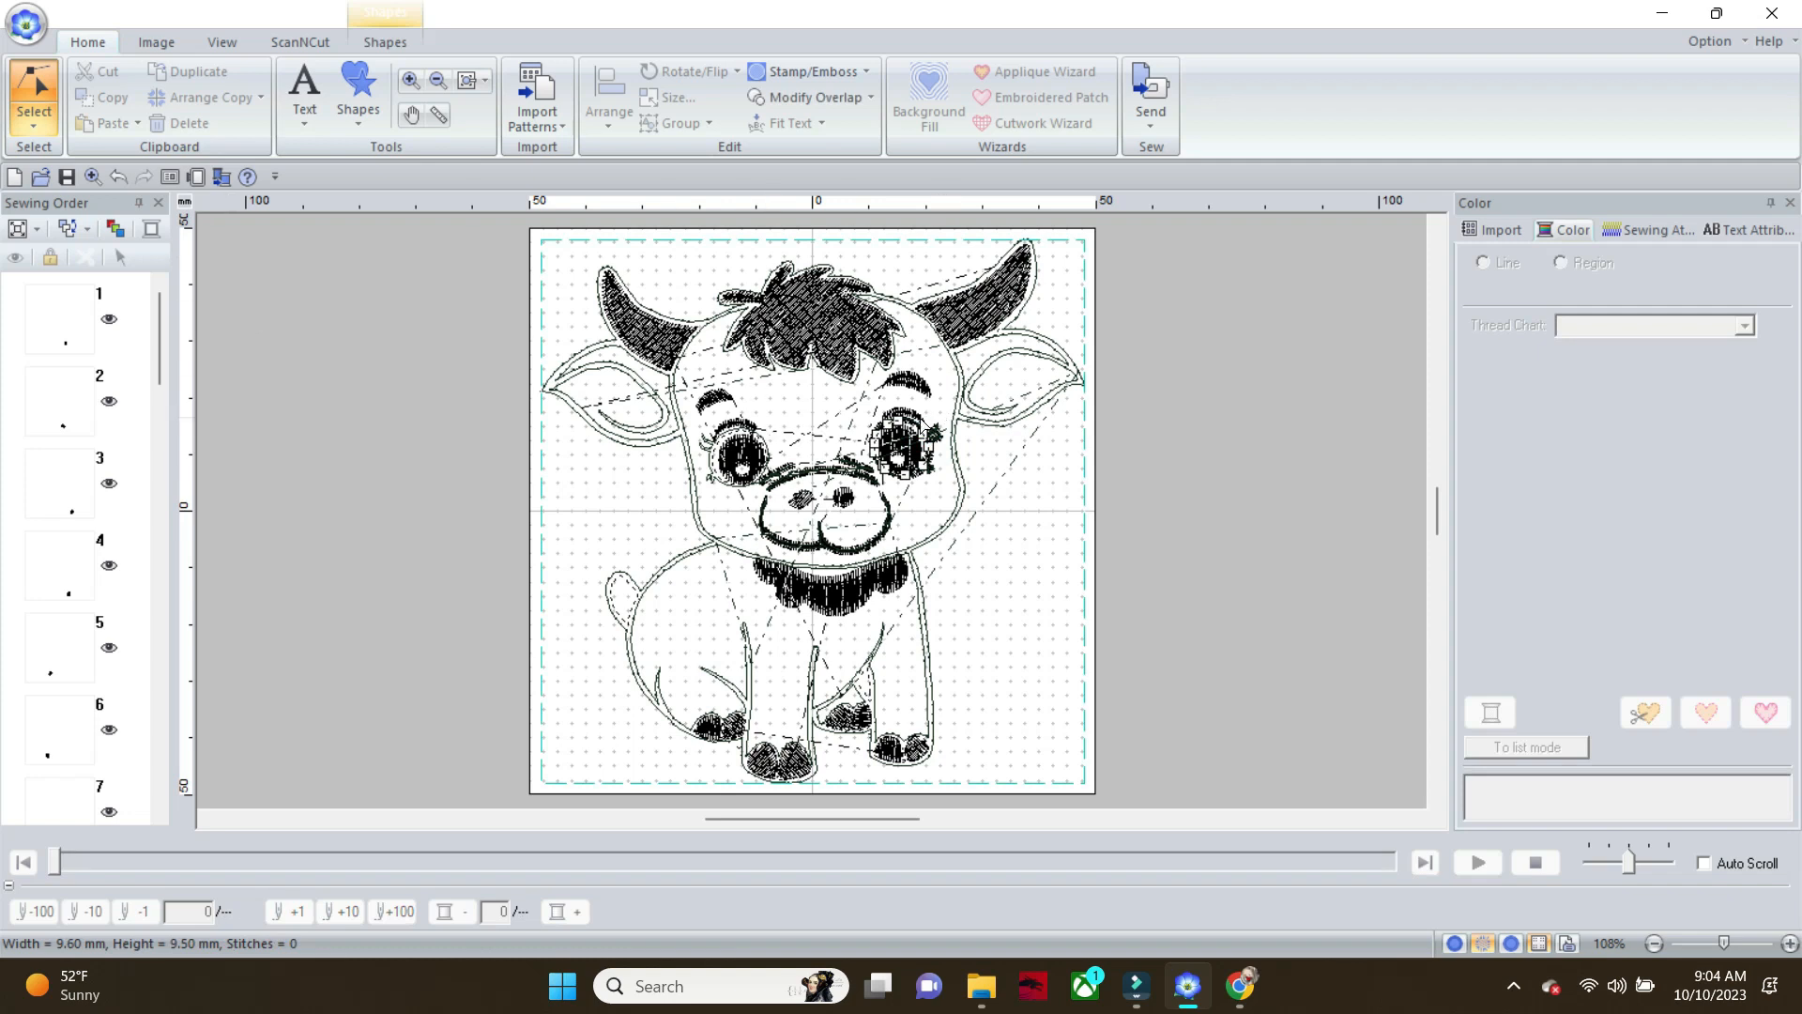
pyautogui.click(939, 436)
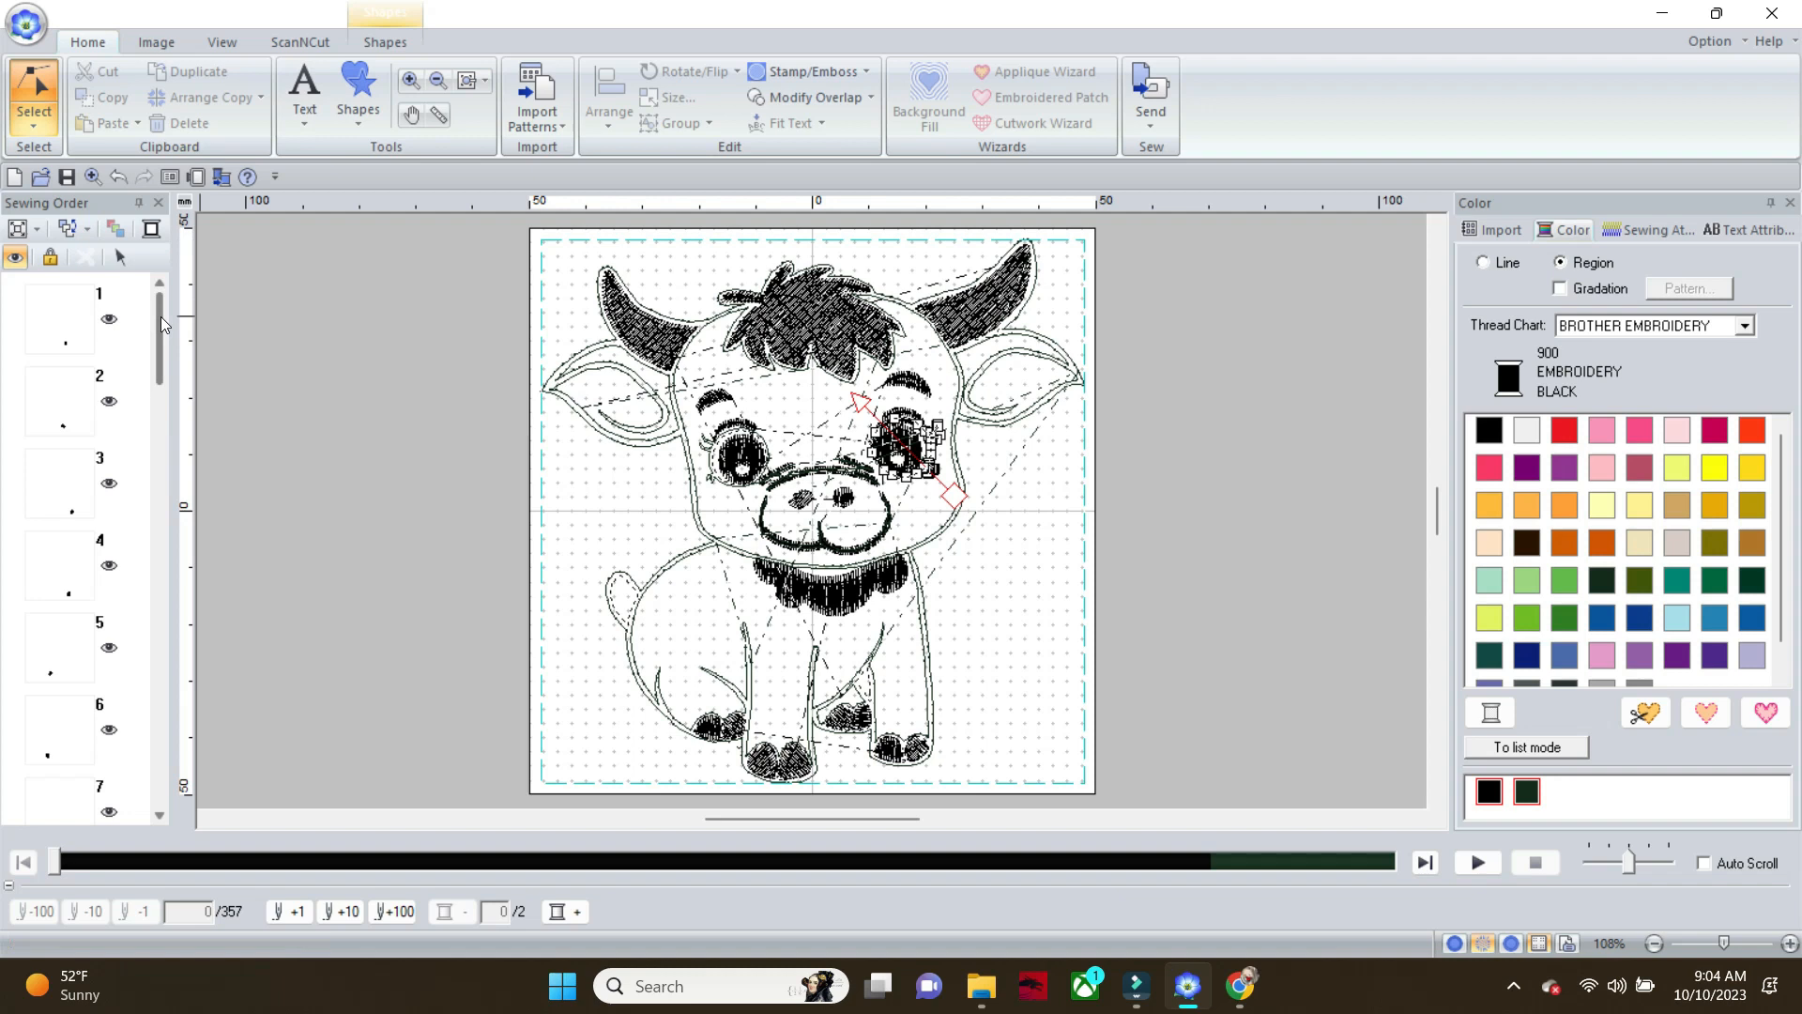
pyautogui.moveTo(160, 319); pyautogui.dragTo(155, 507)
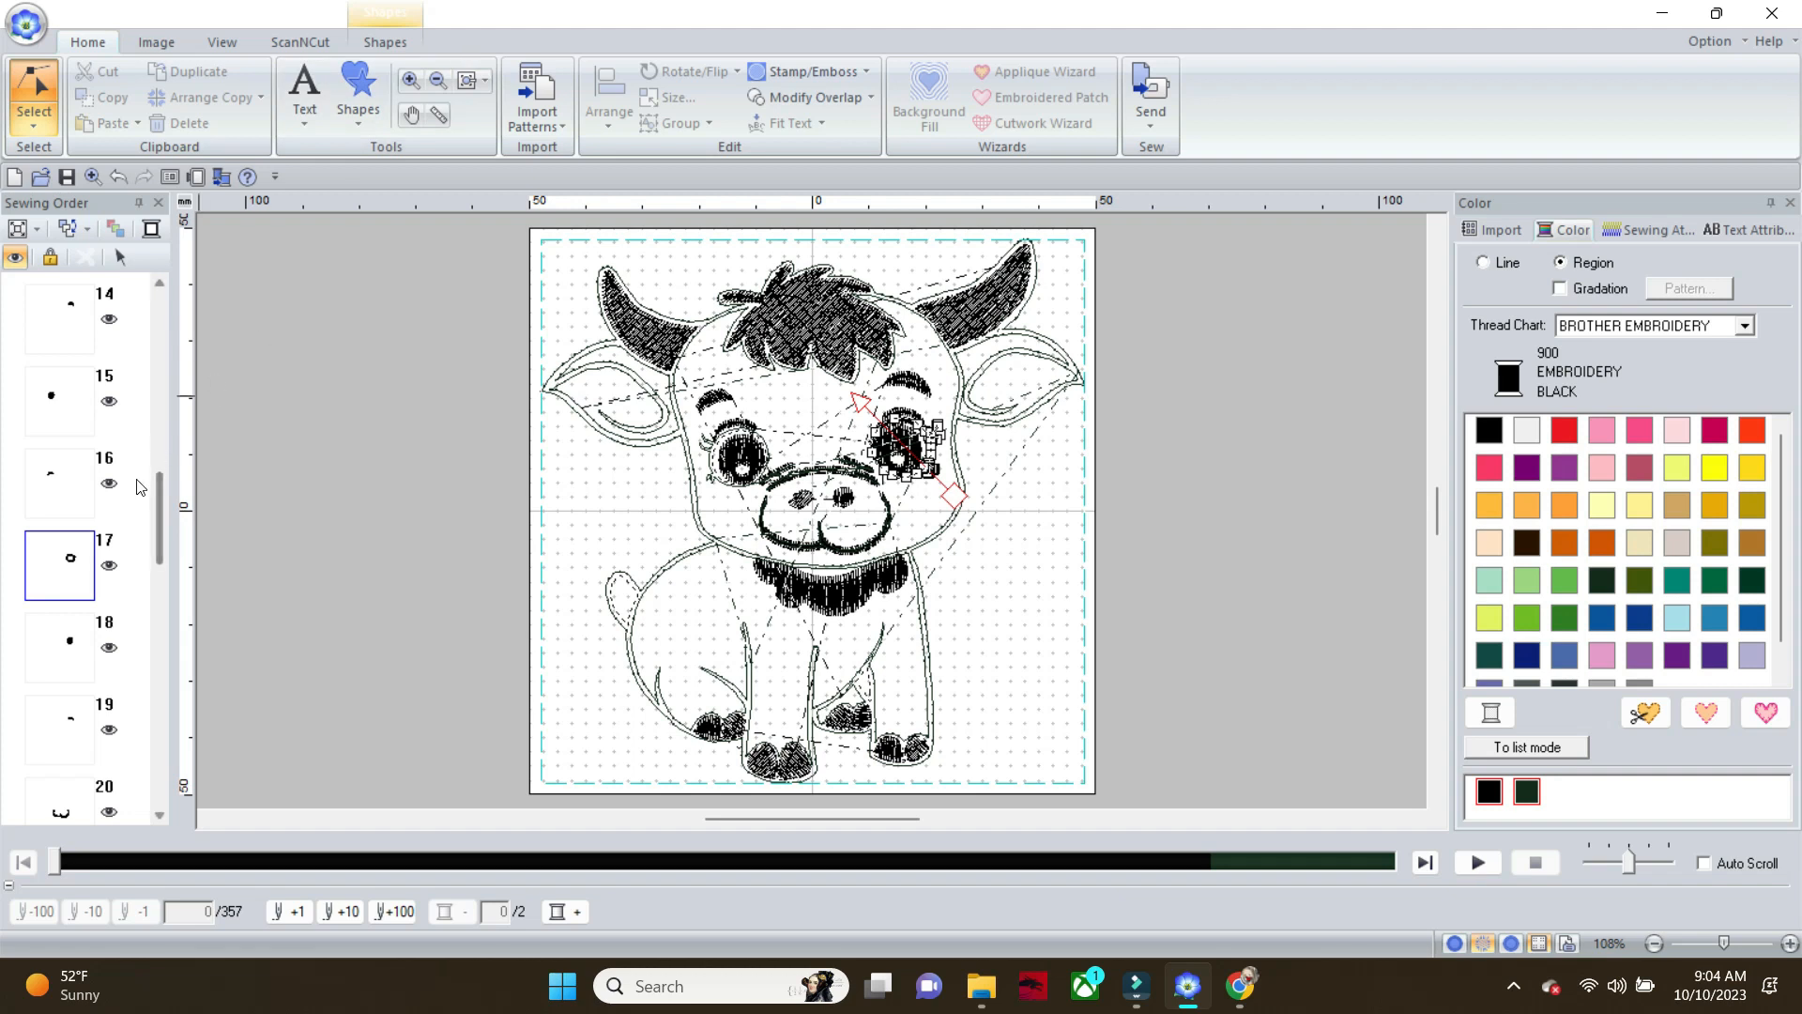
pyautogui.click(73, 568)
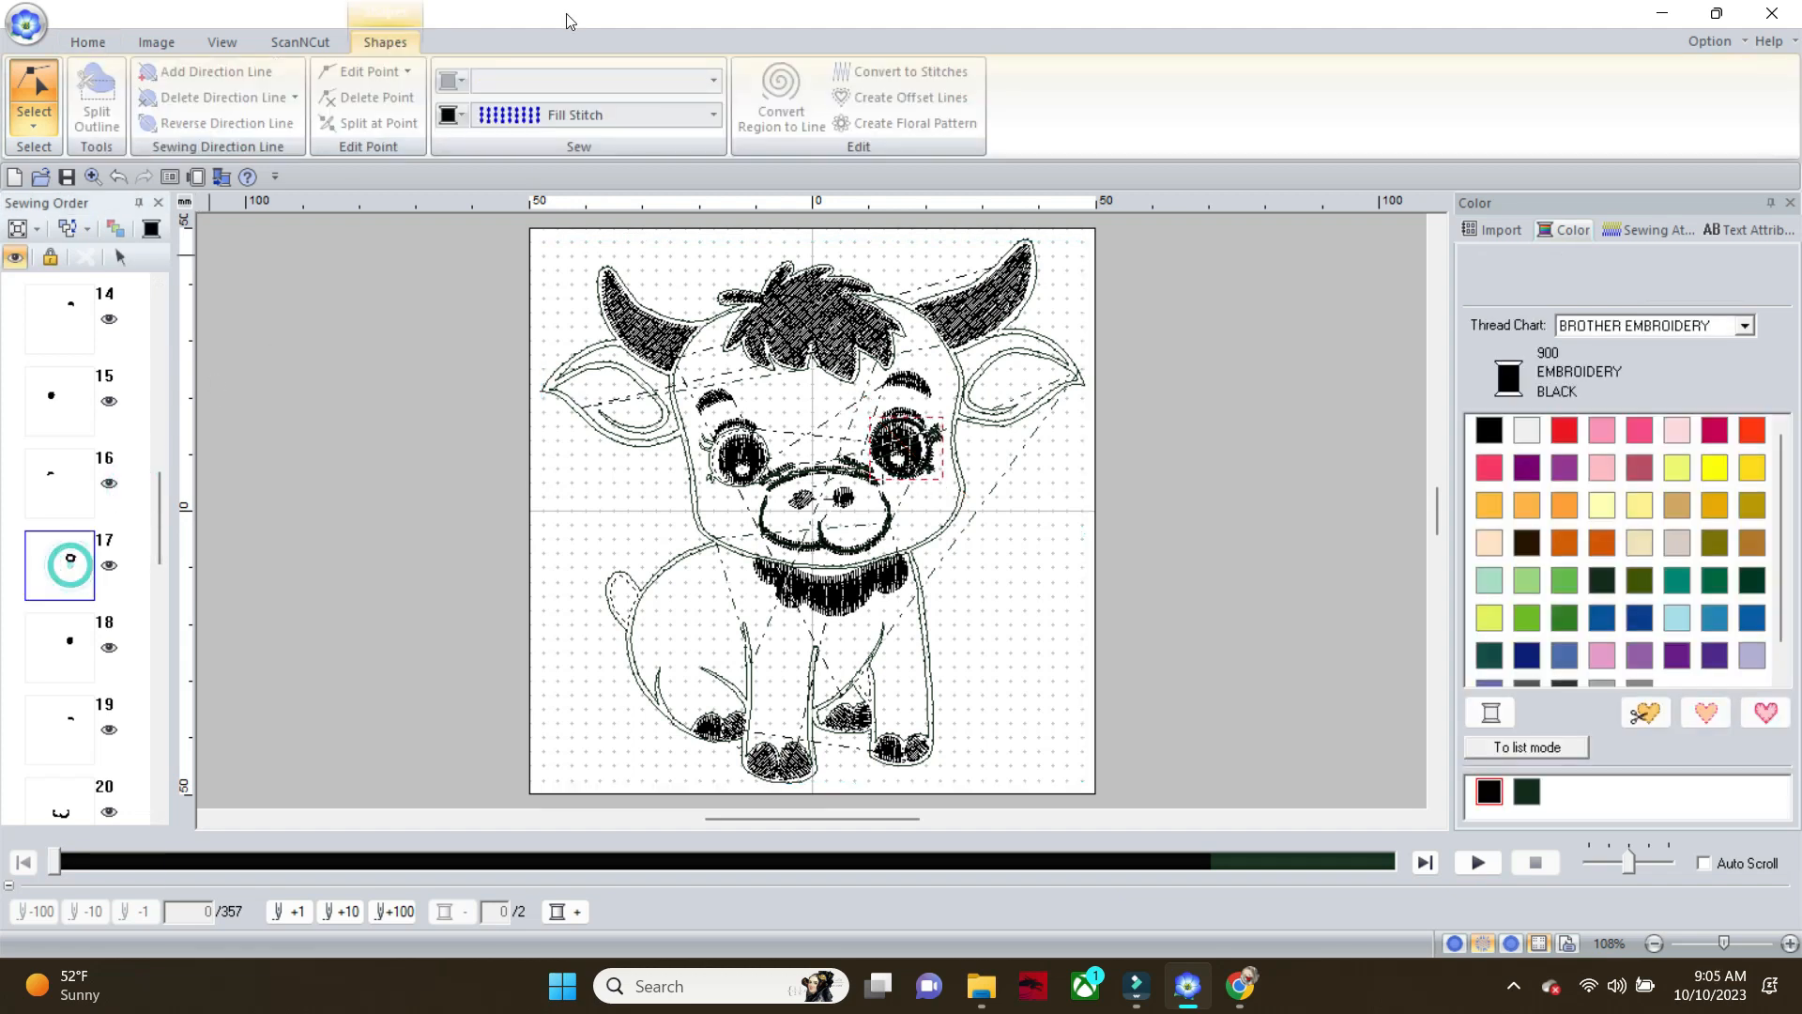
pyautogui.click(712, 117)
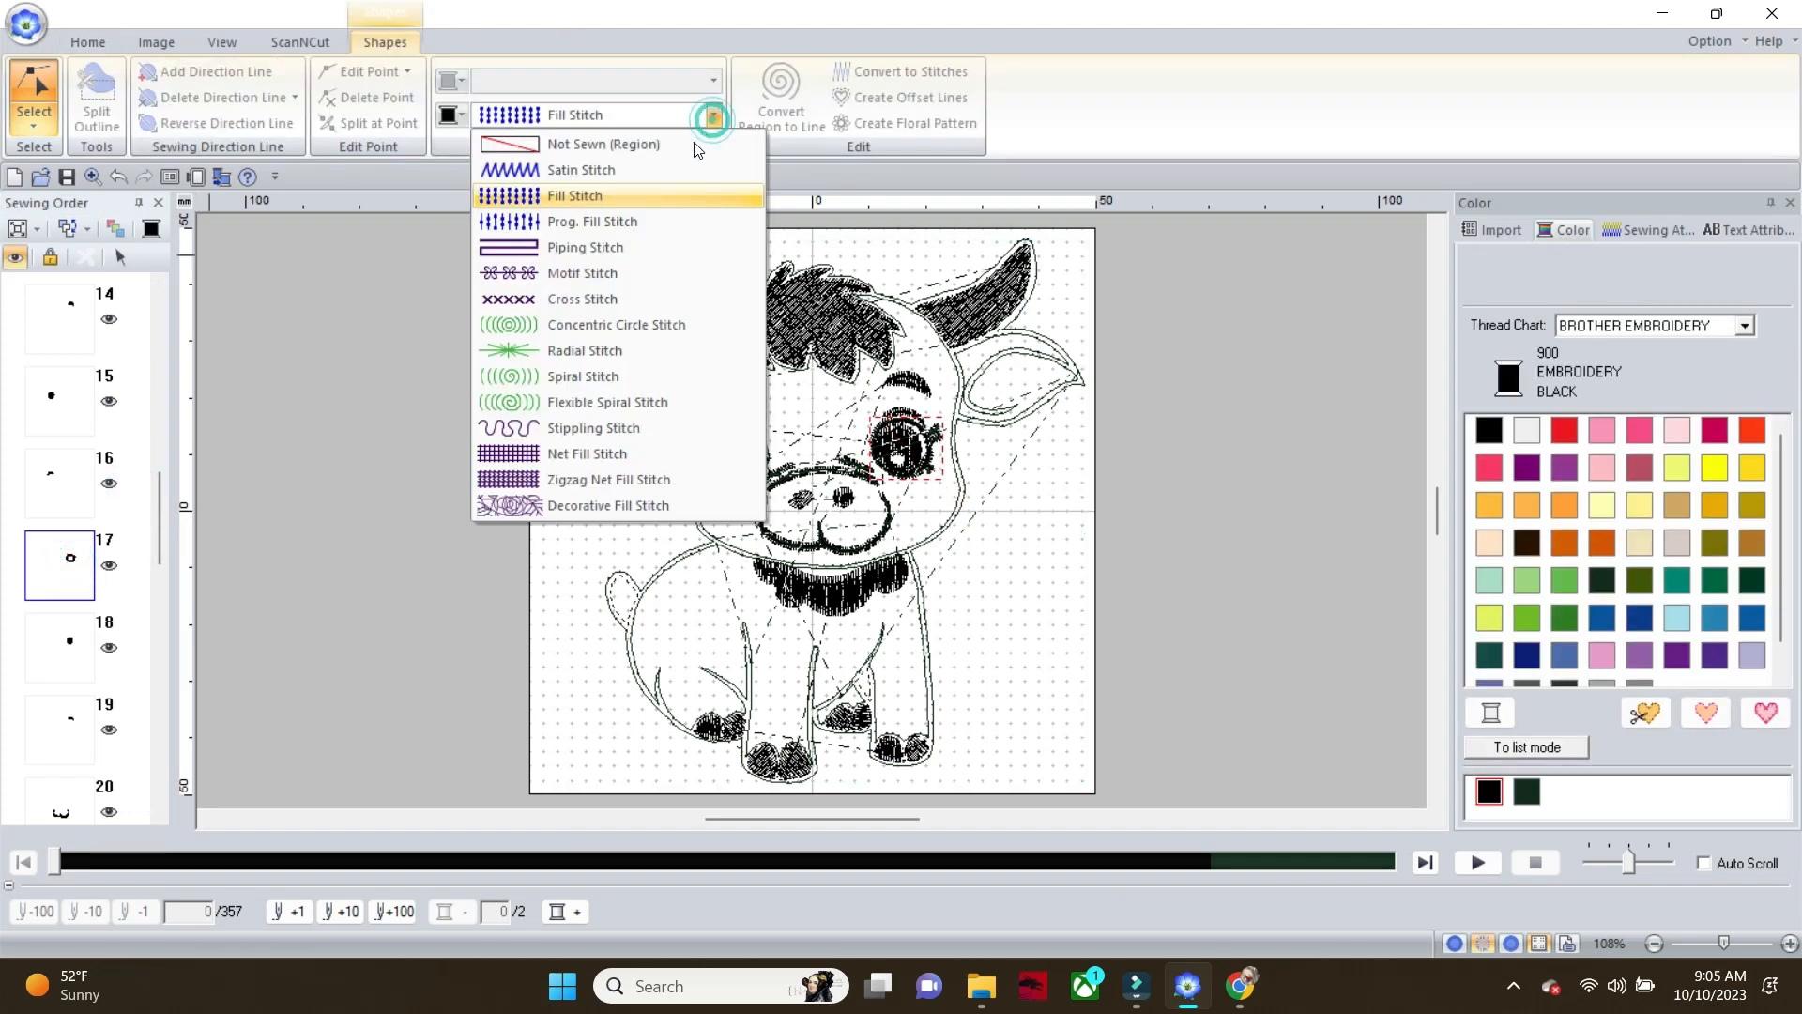
pyautogui.click(691, 137)
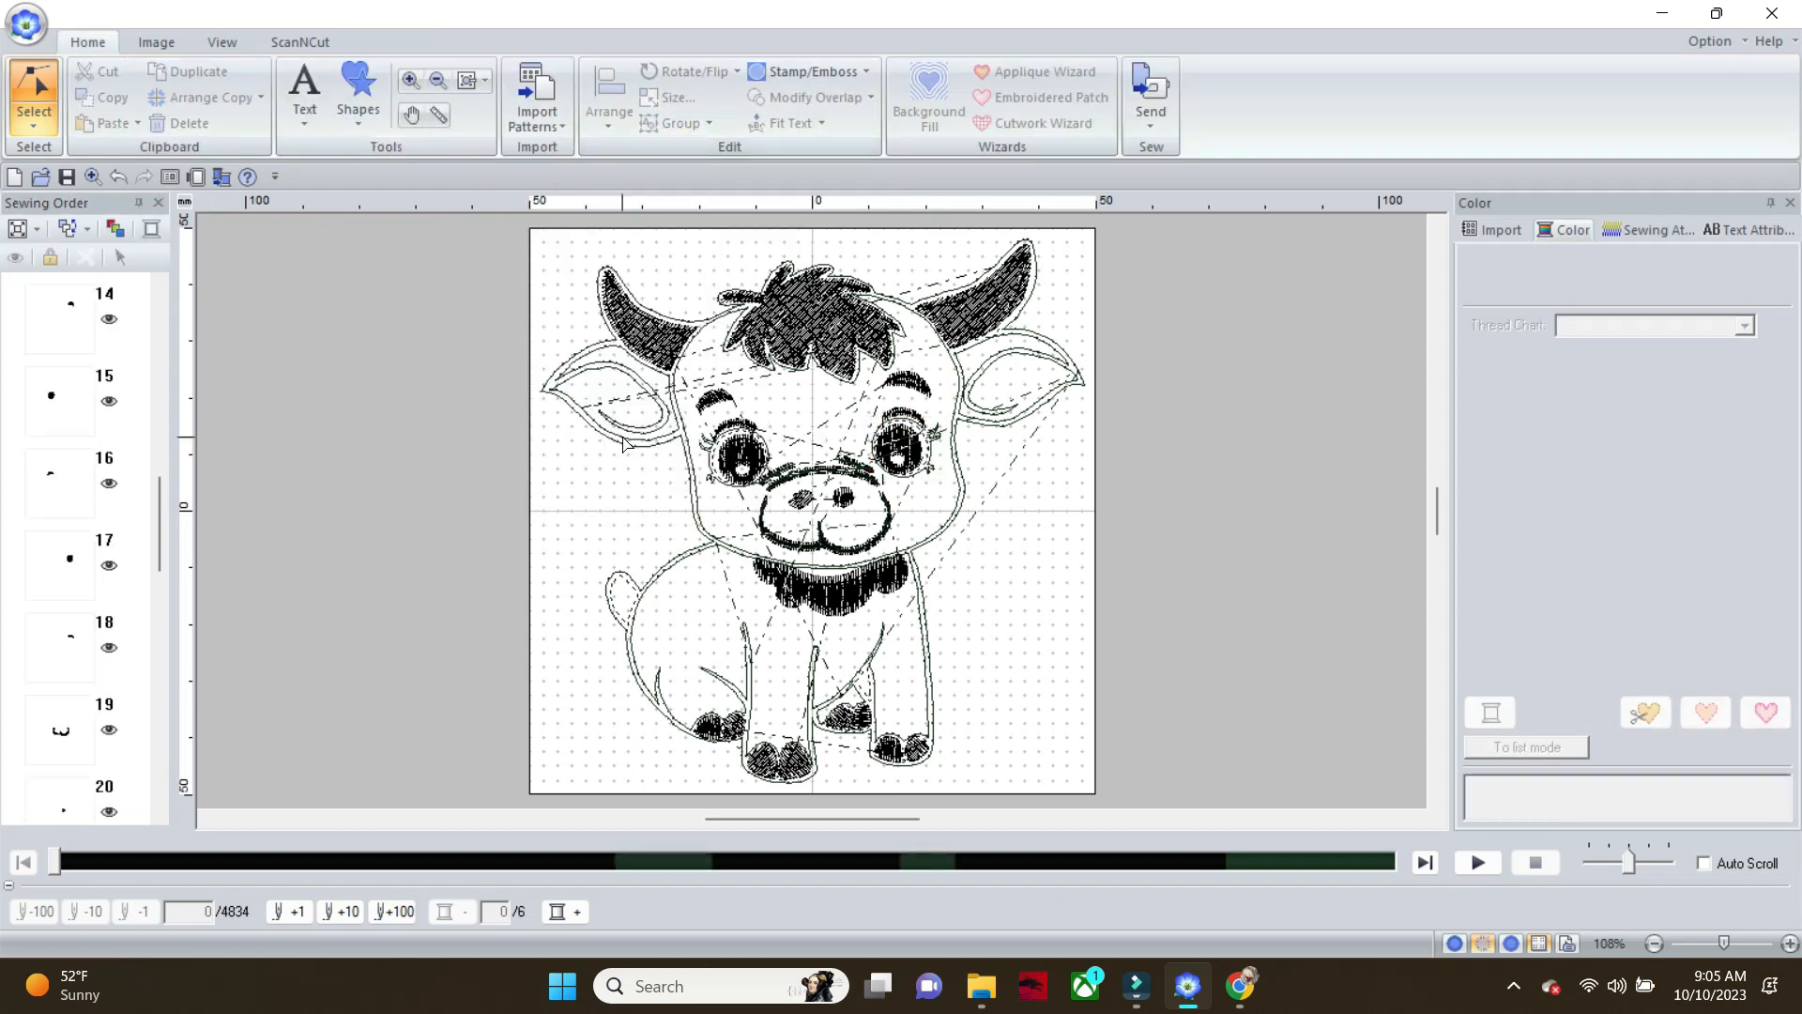
# Add a Running Stitch line to the fill-stitched eyelid arc above the calf's left eye
pyautogui.click(742, 425)
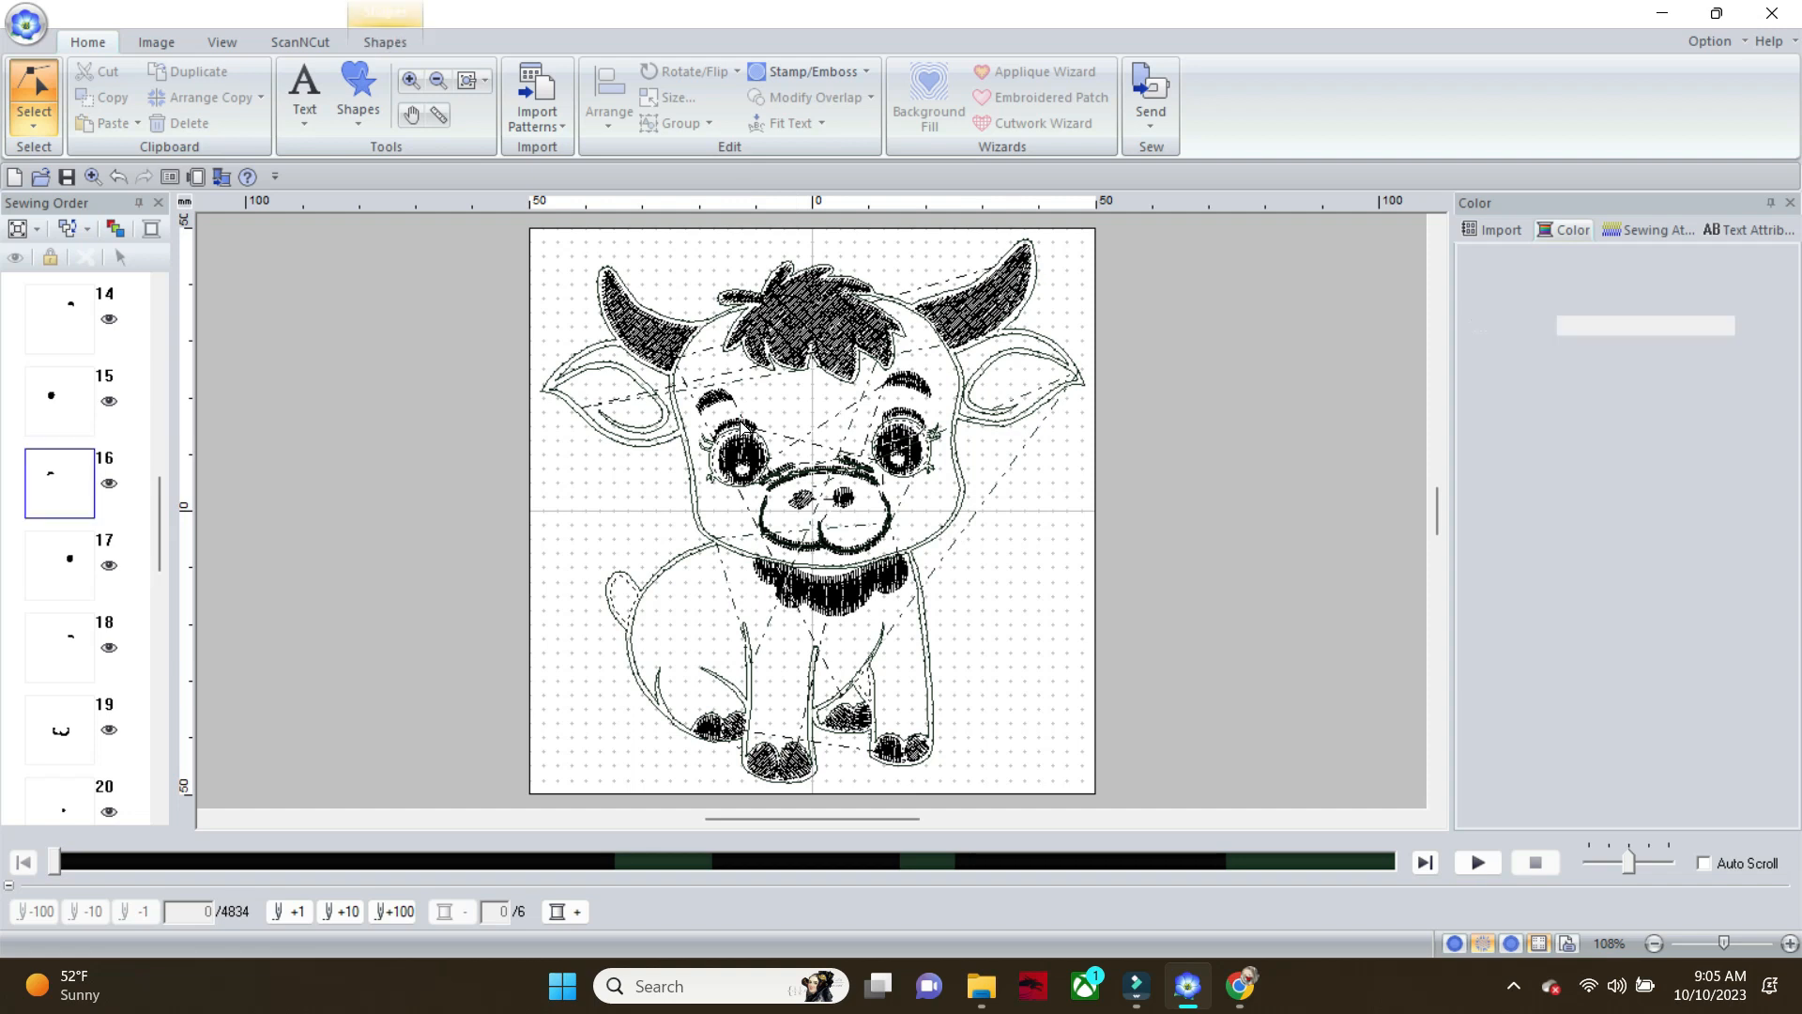
pyautogui.click(387, 42)
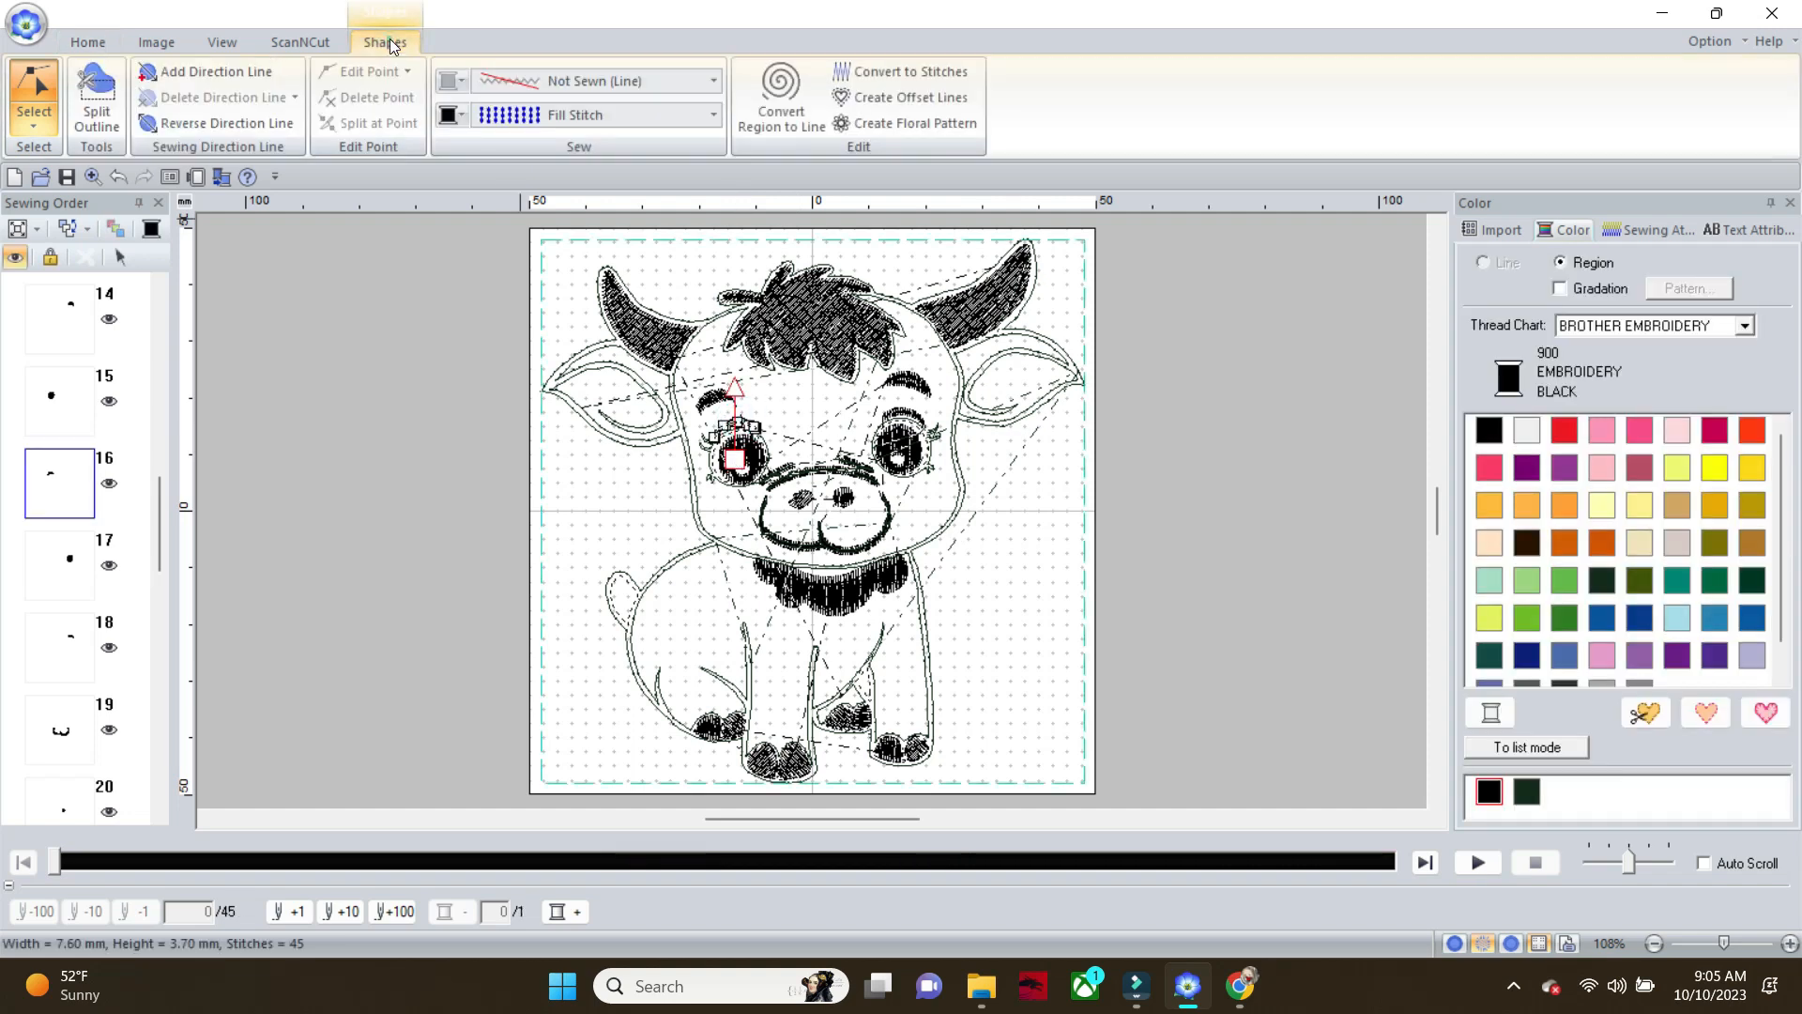
pyautogui.click(715, 81)
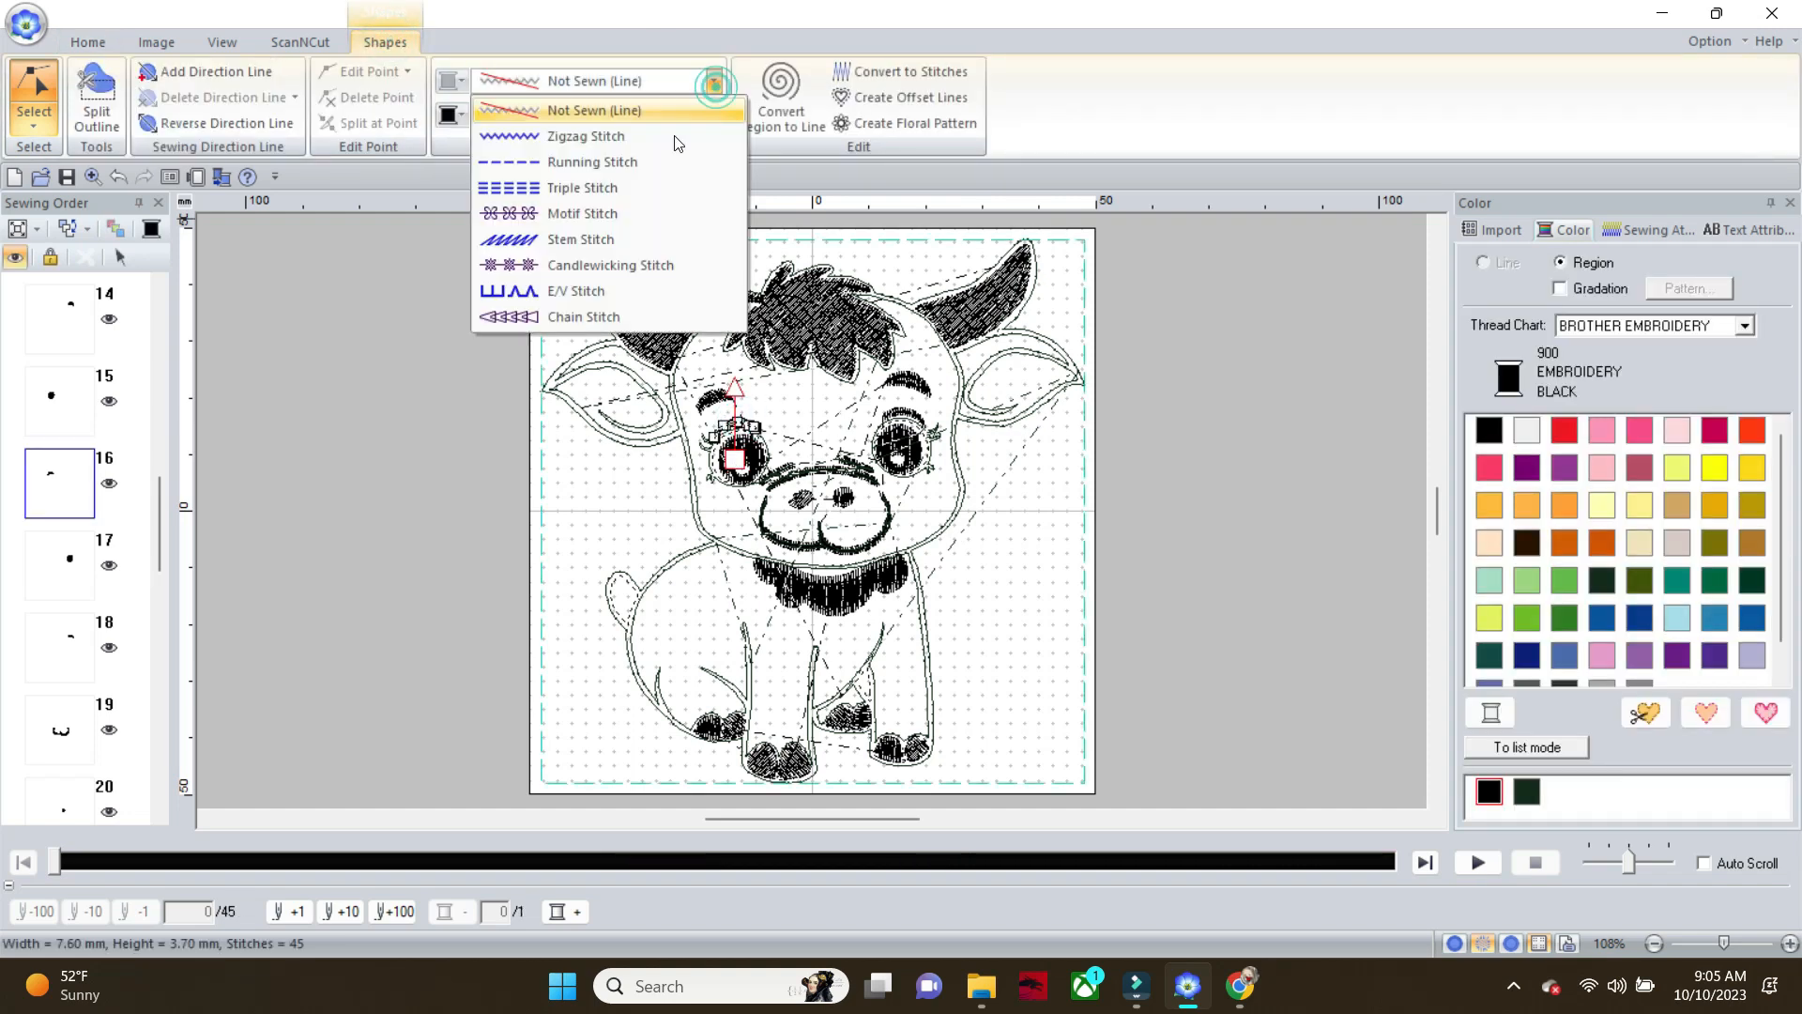
pyautogui.click(660, 168)
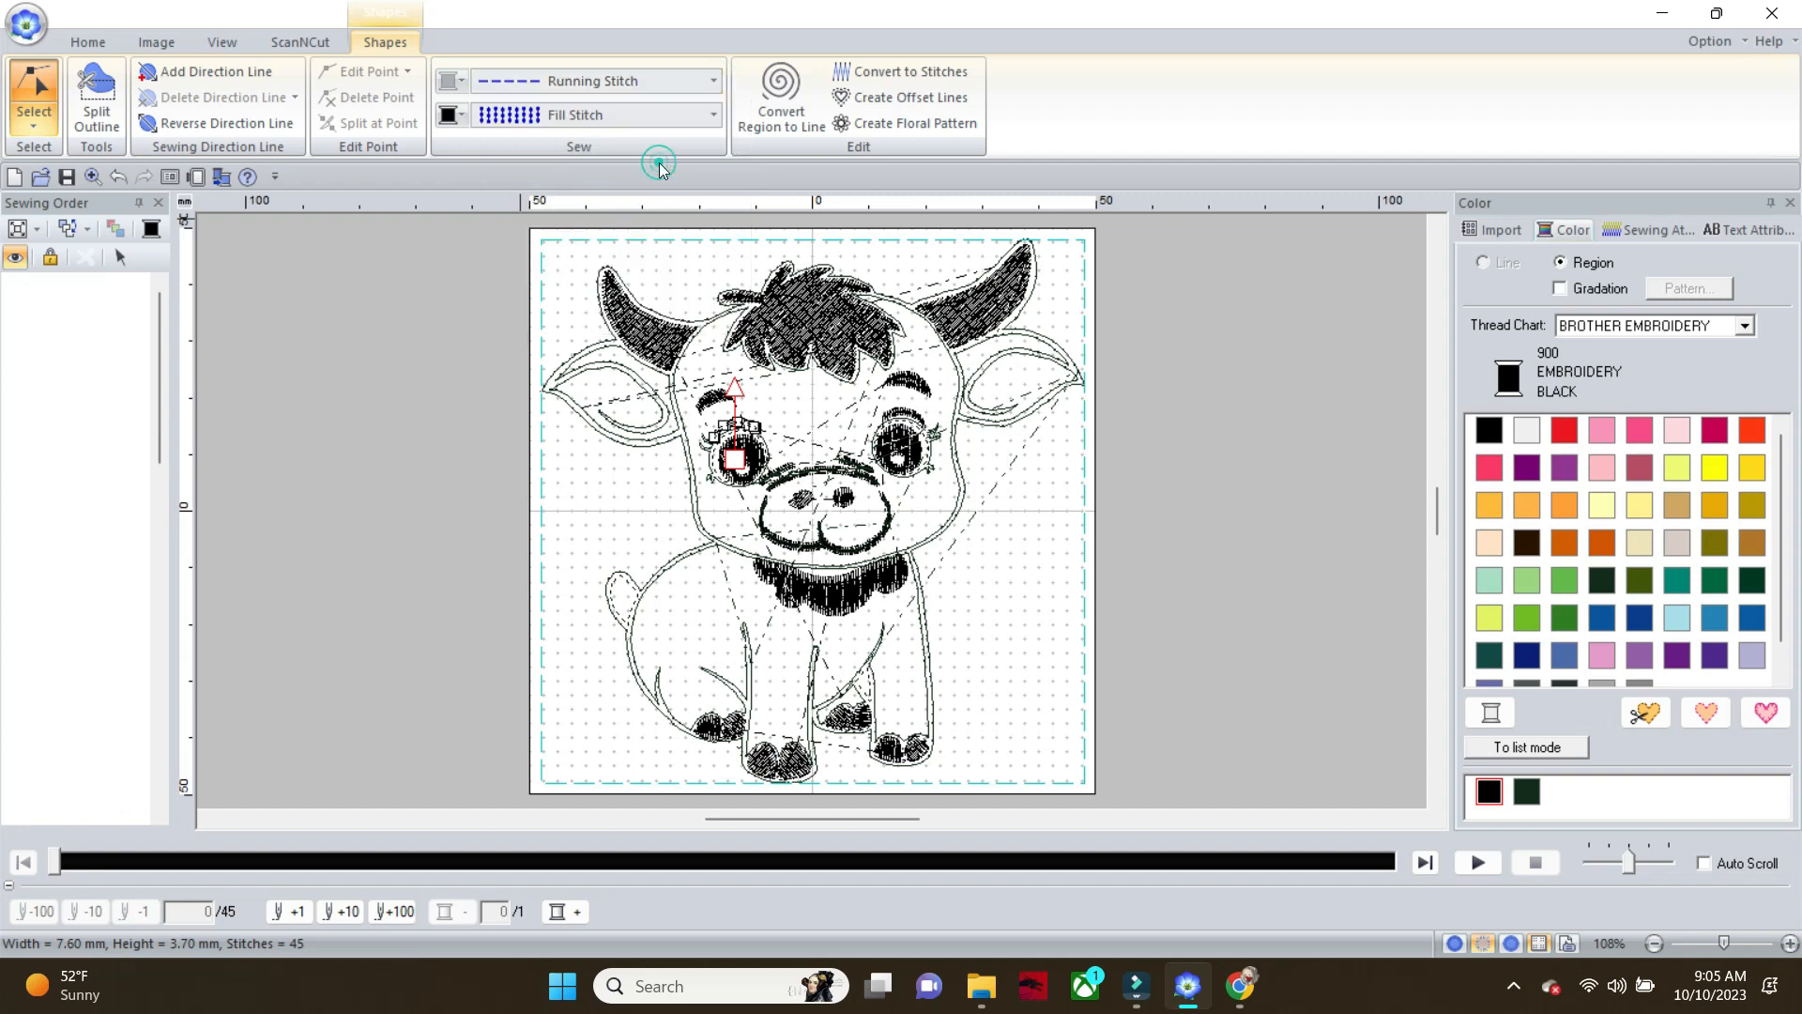
# Add a Running Stitch line to the fill-stitched eyelid arc above the calf's right eye
pyautogui.click(913, 413)
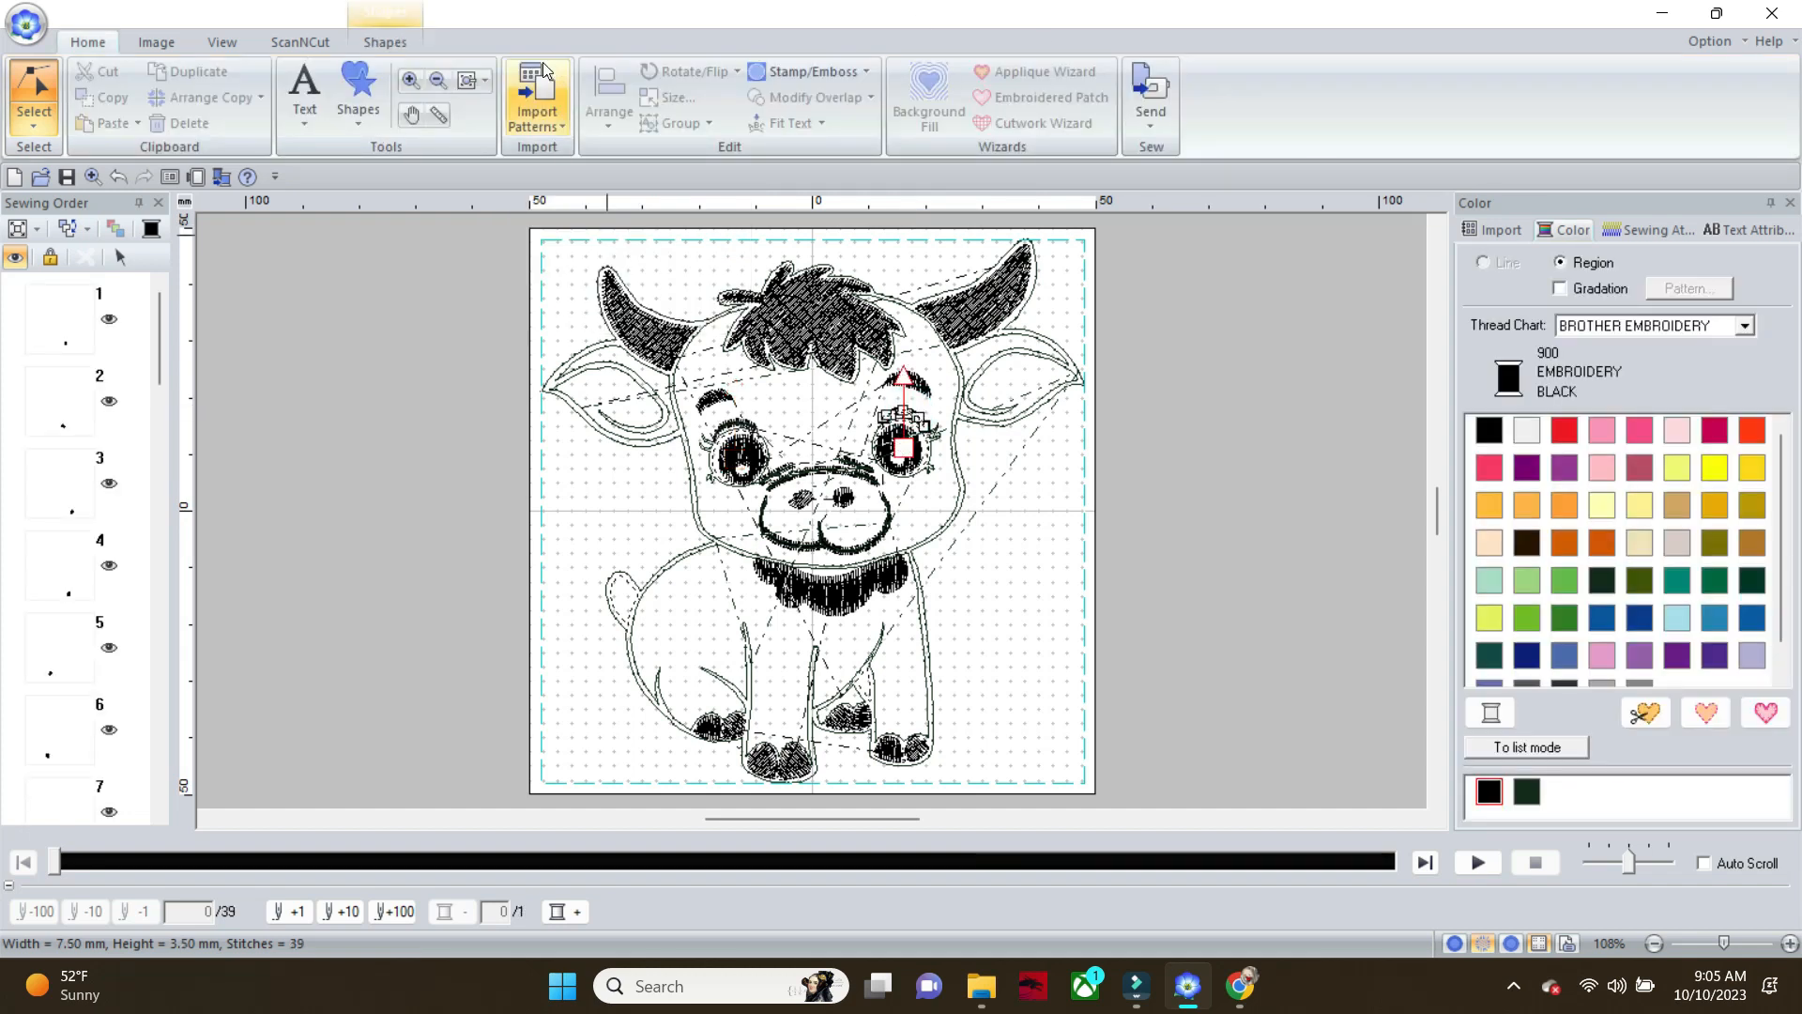
pyautogui.click(395, 46)
pyautogui.click(716, 82)
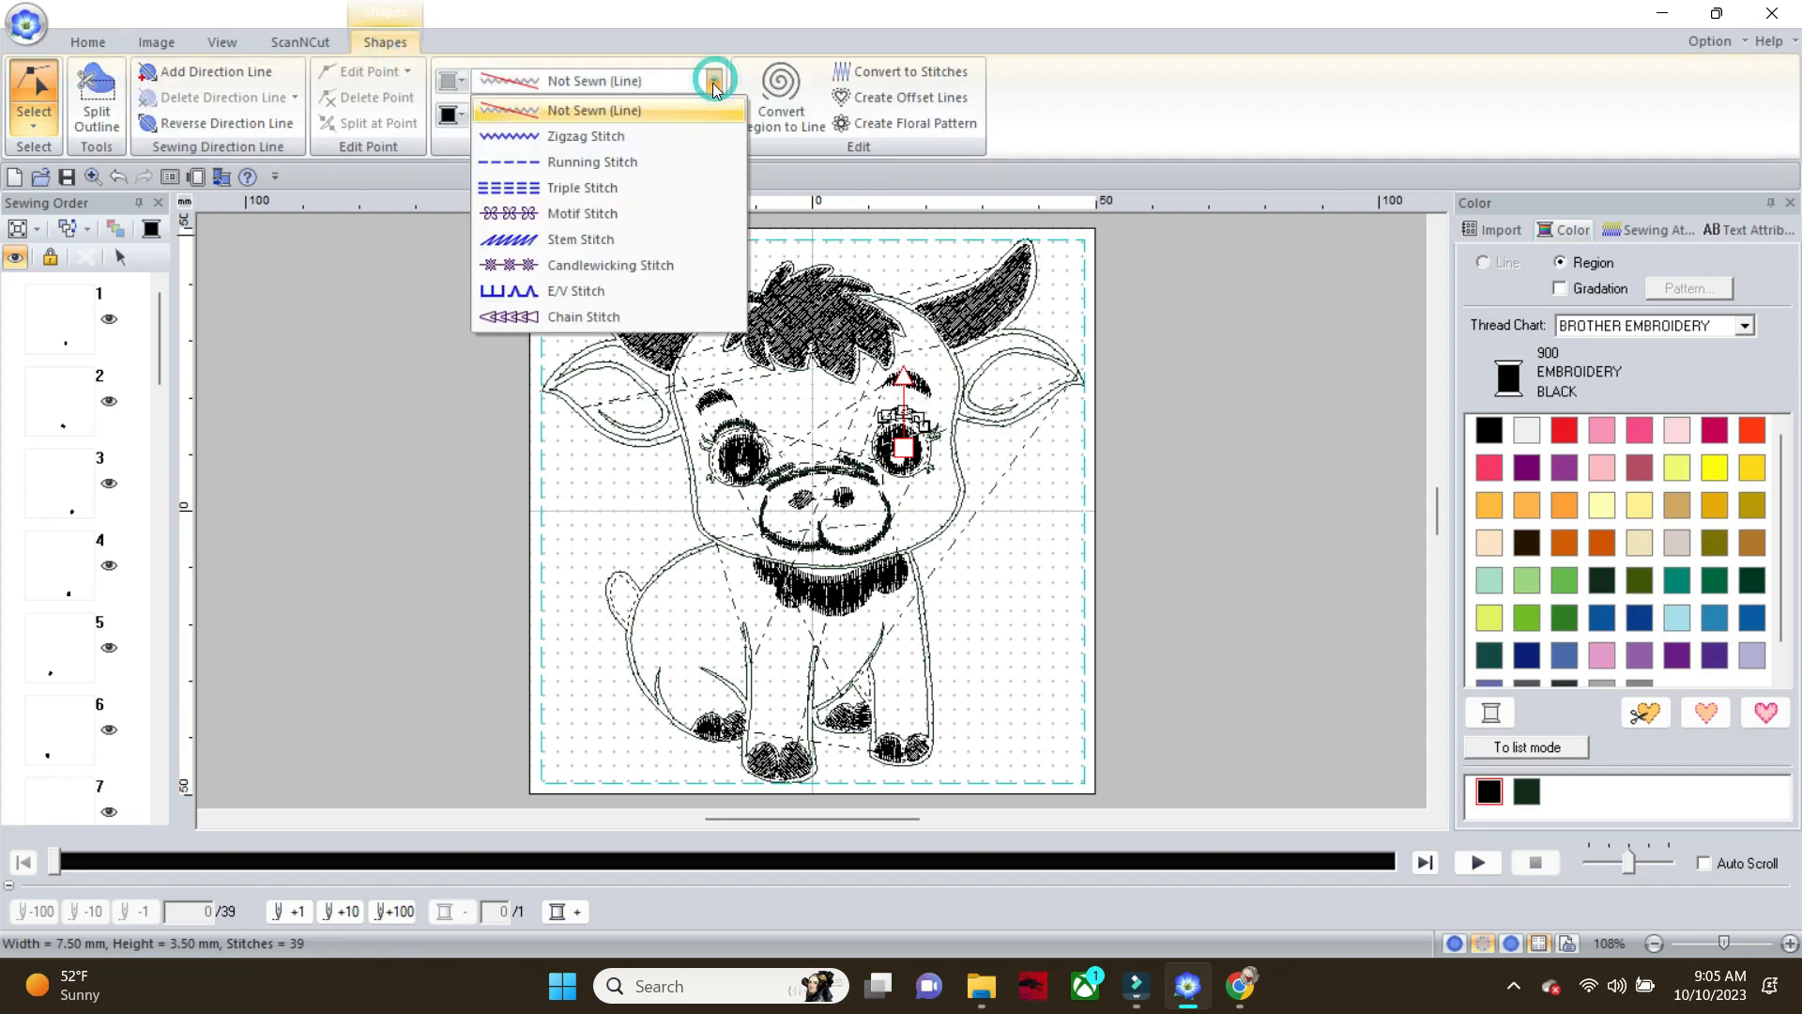
pyautogui.click(650, 169)
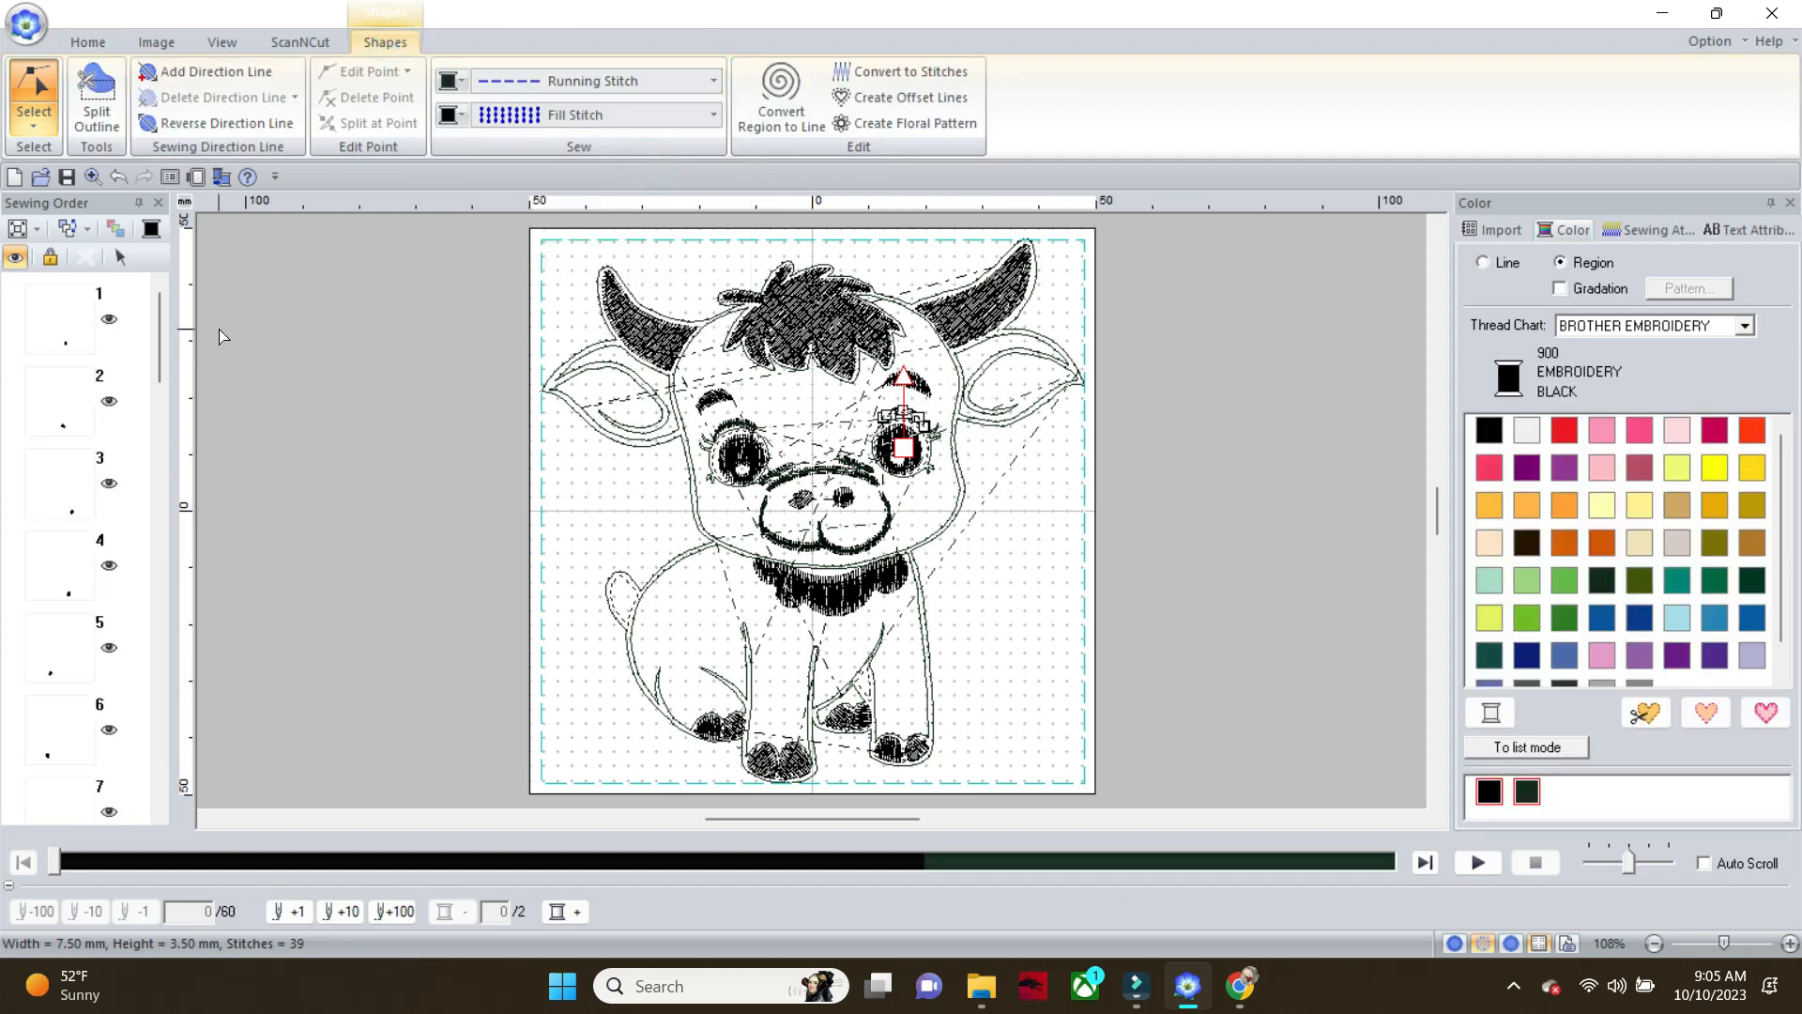
# Set the fill-stitched eyelid arcs above the calf's right and left eyes to Not Sewn (Region) through their sewing order entries
pyautogui.moveTo(160, 331); pyautogui.dragTo(142, 526)
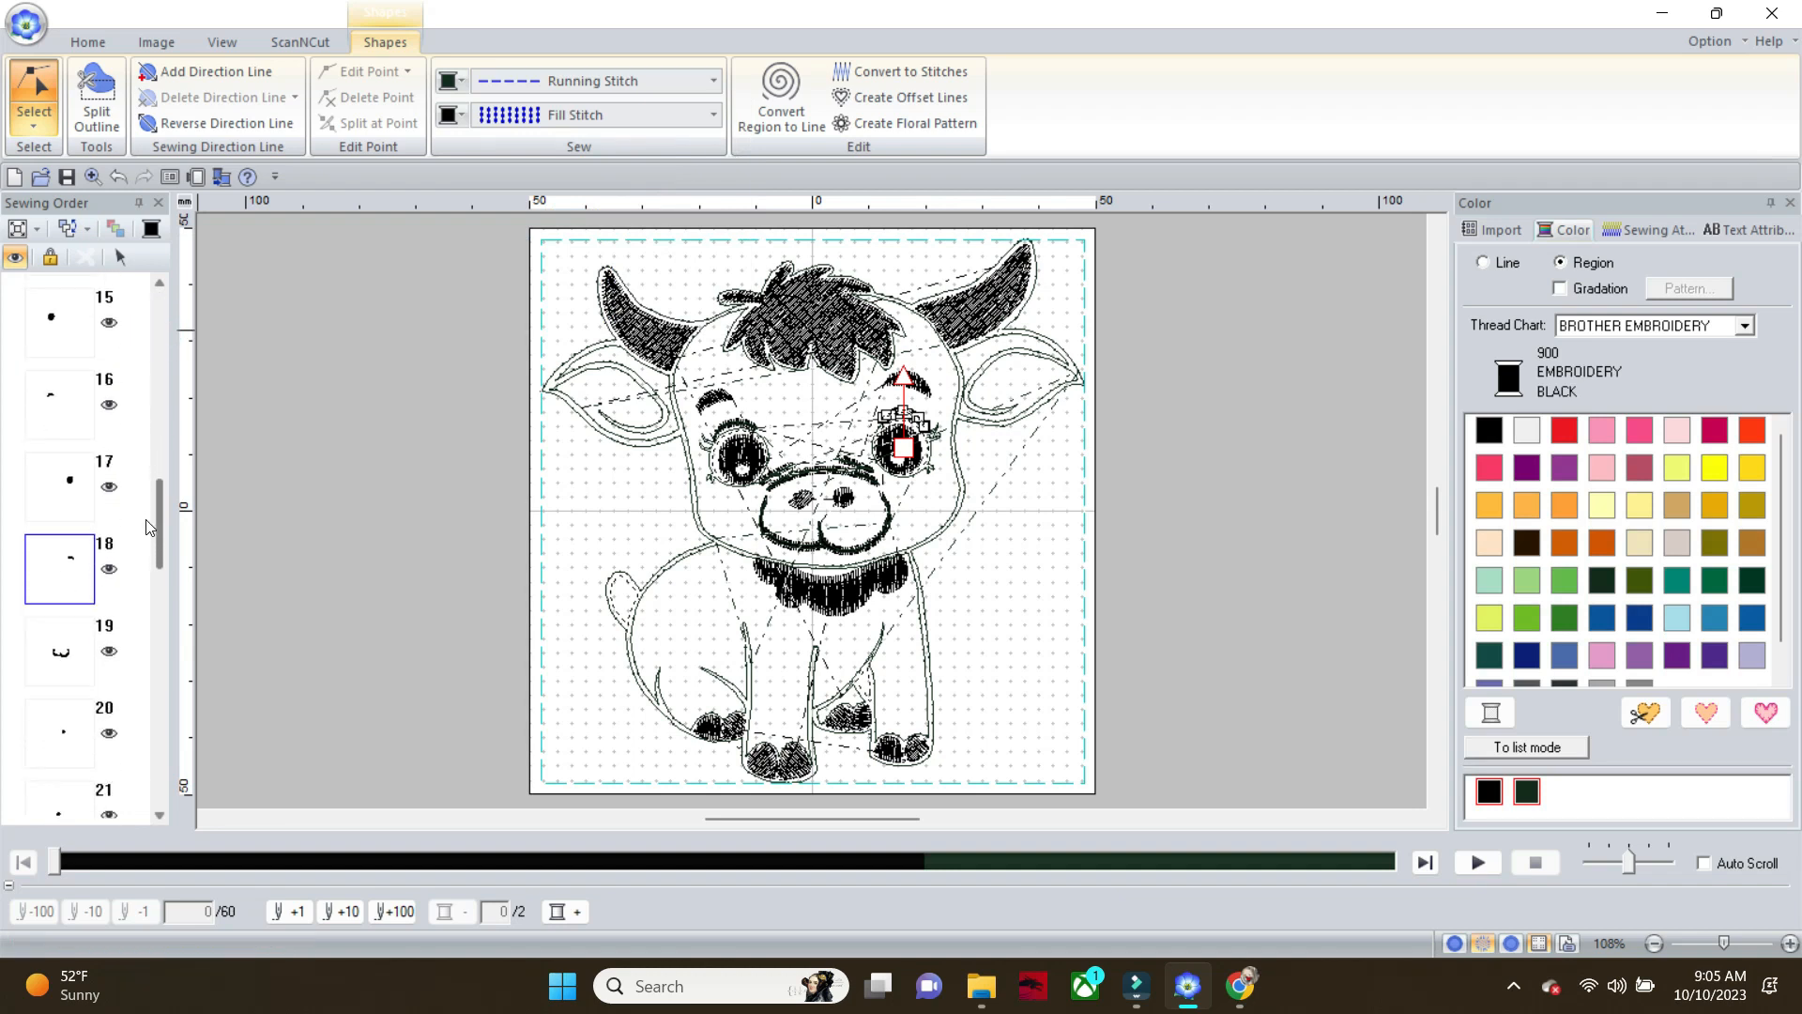
pyautogui.click(134, 541)
pyautogui.click(66, 568)
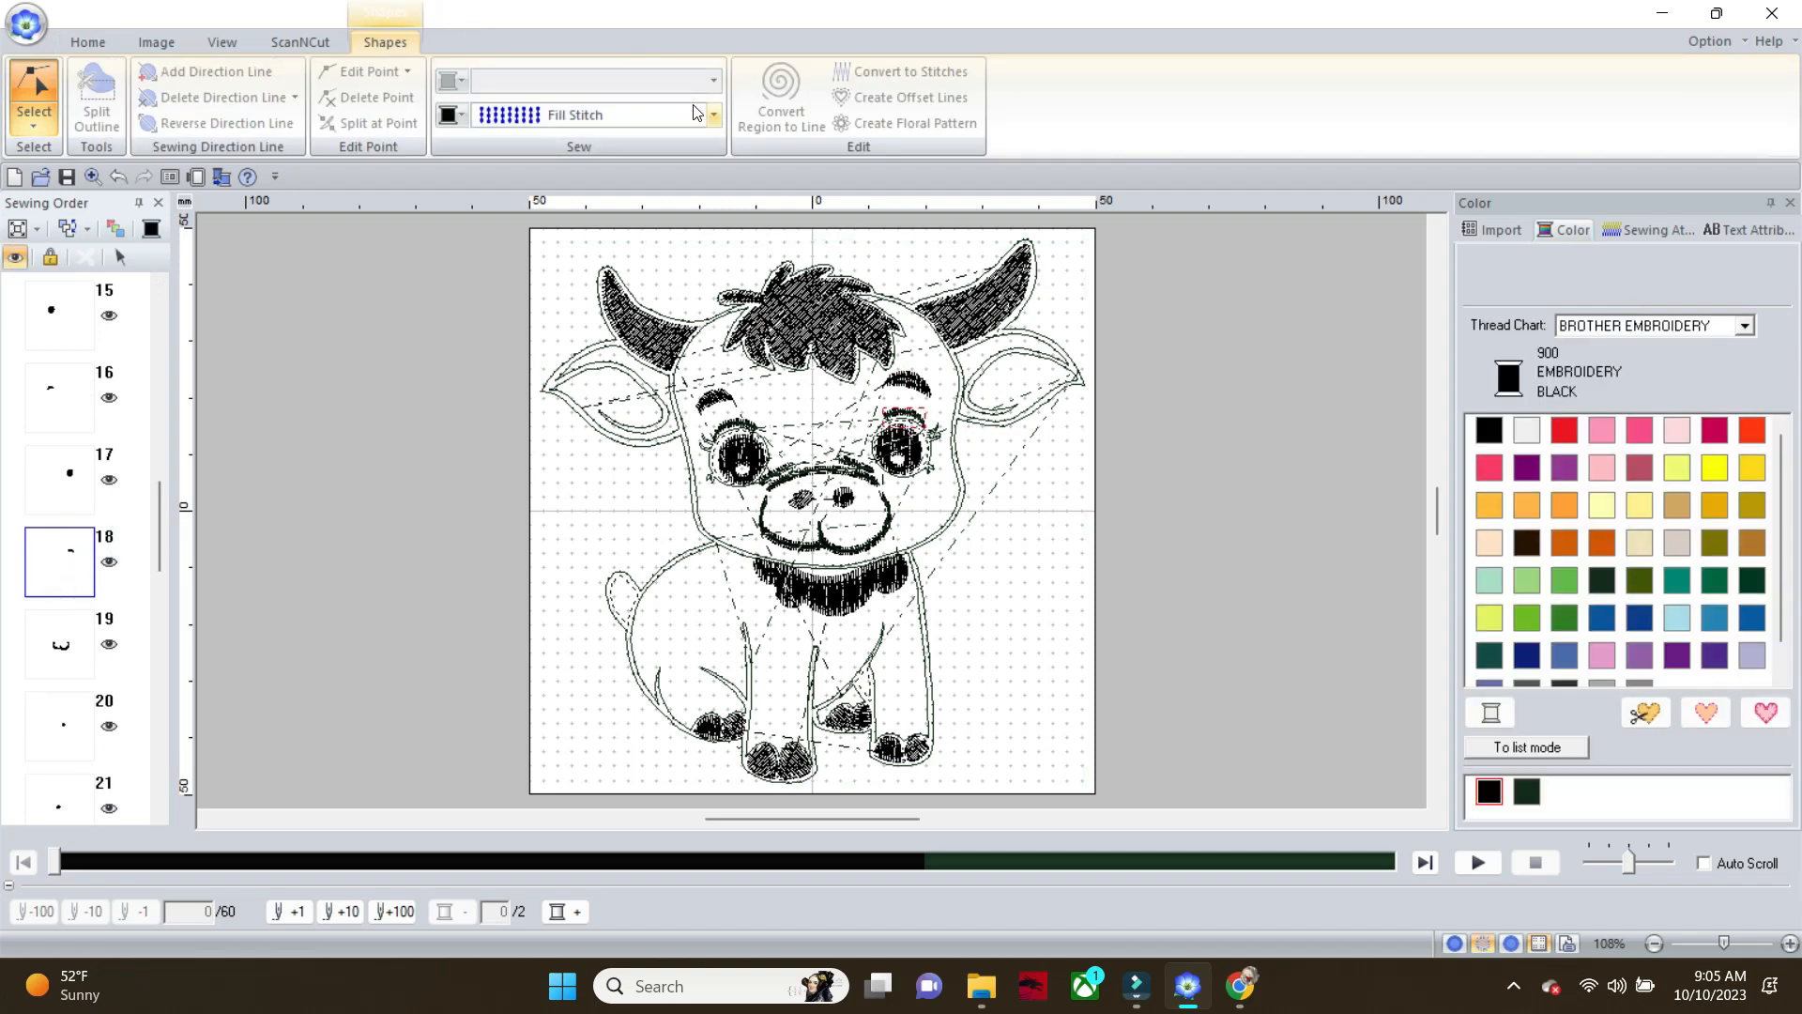
pyautogui.click(717, 111)
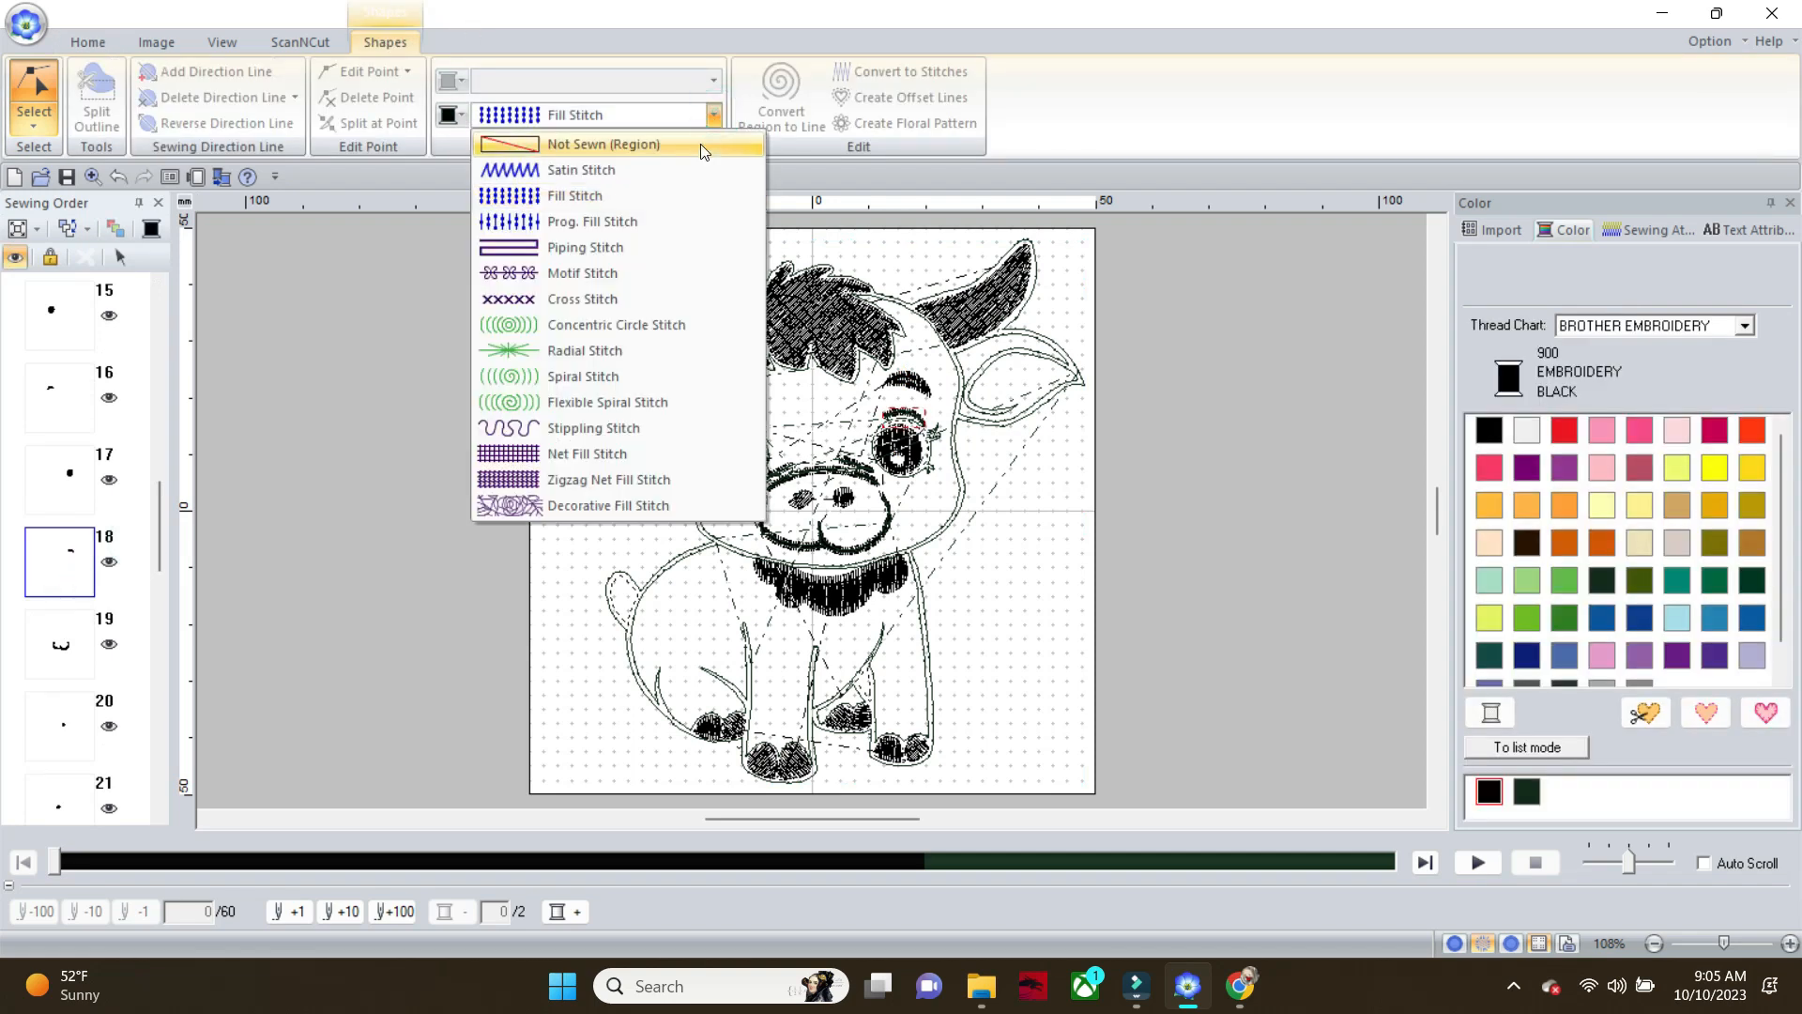
pyautogui.click(702, 150)
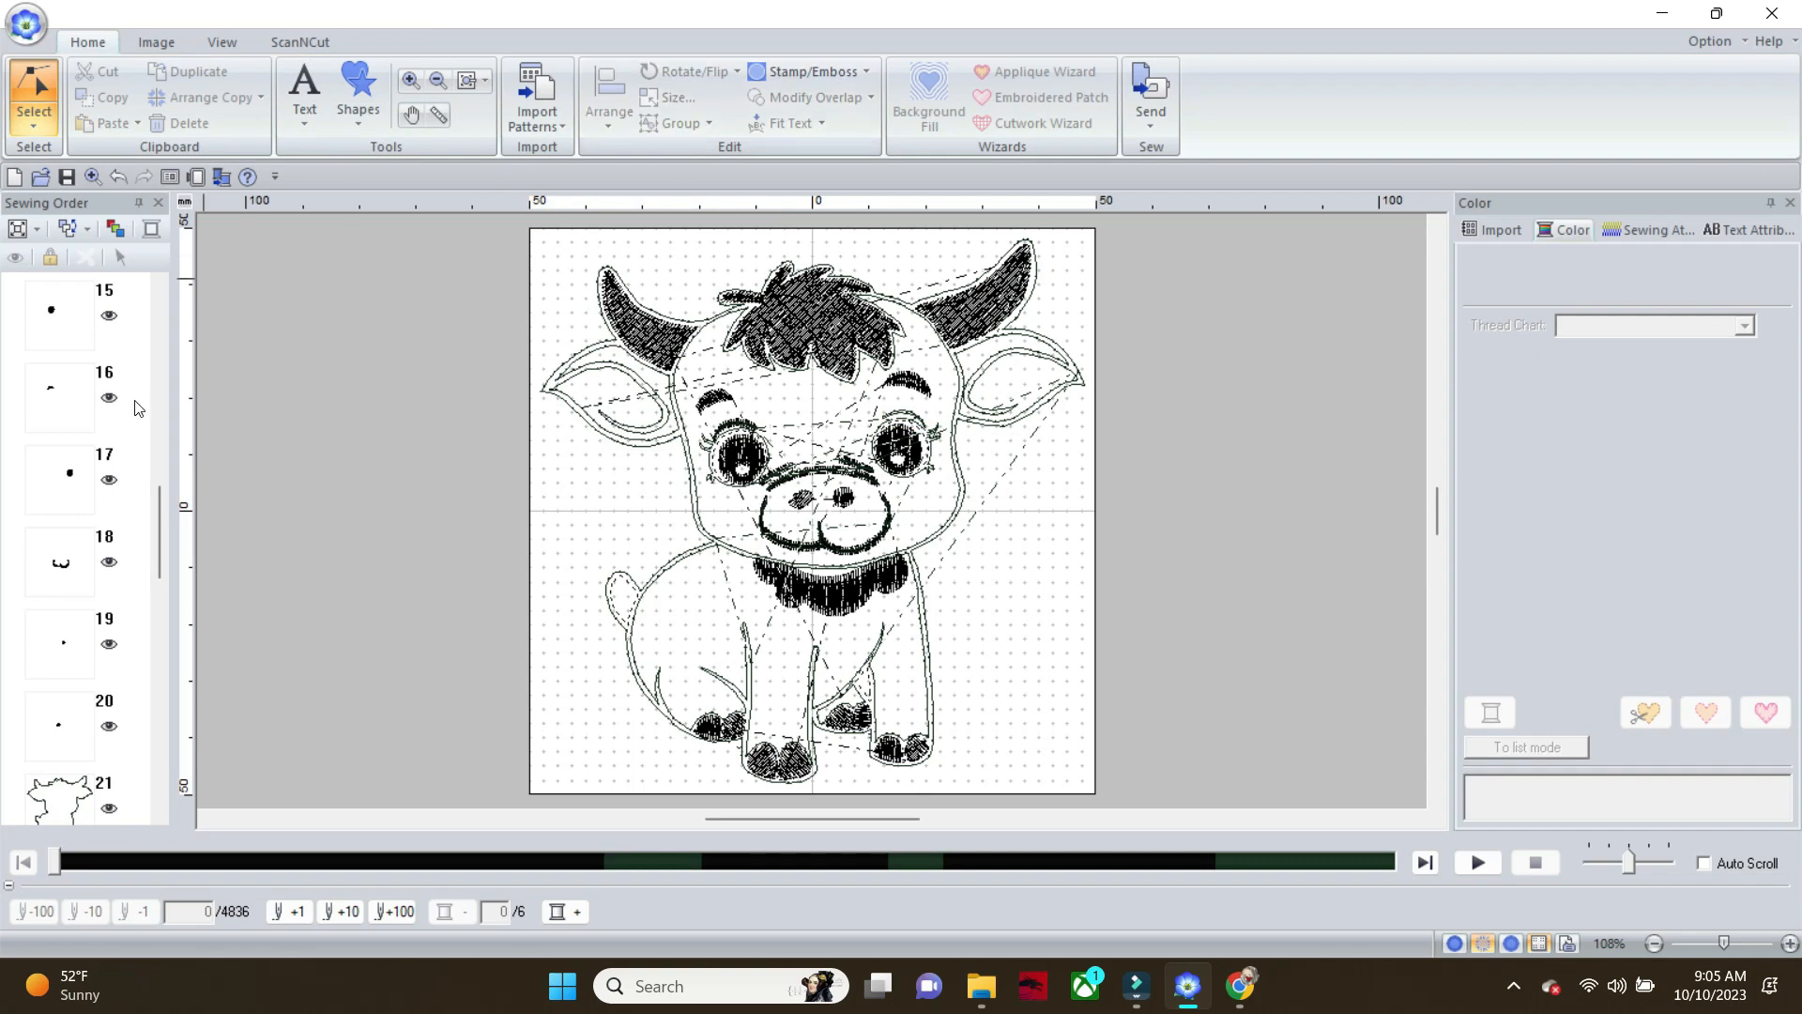
pyautogui.click(63, 390)
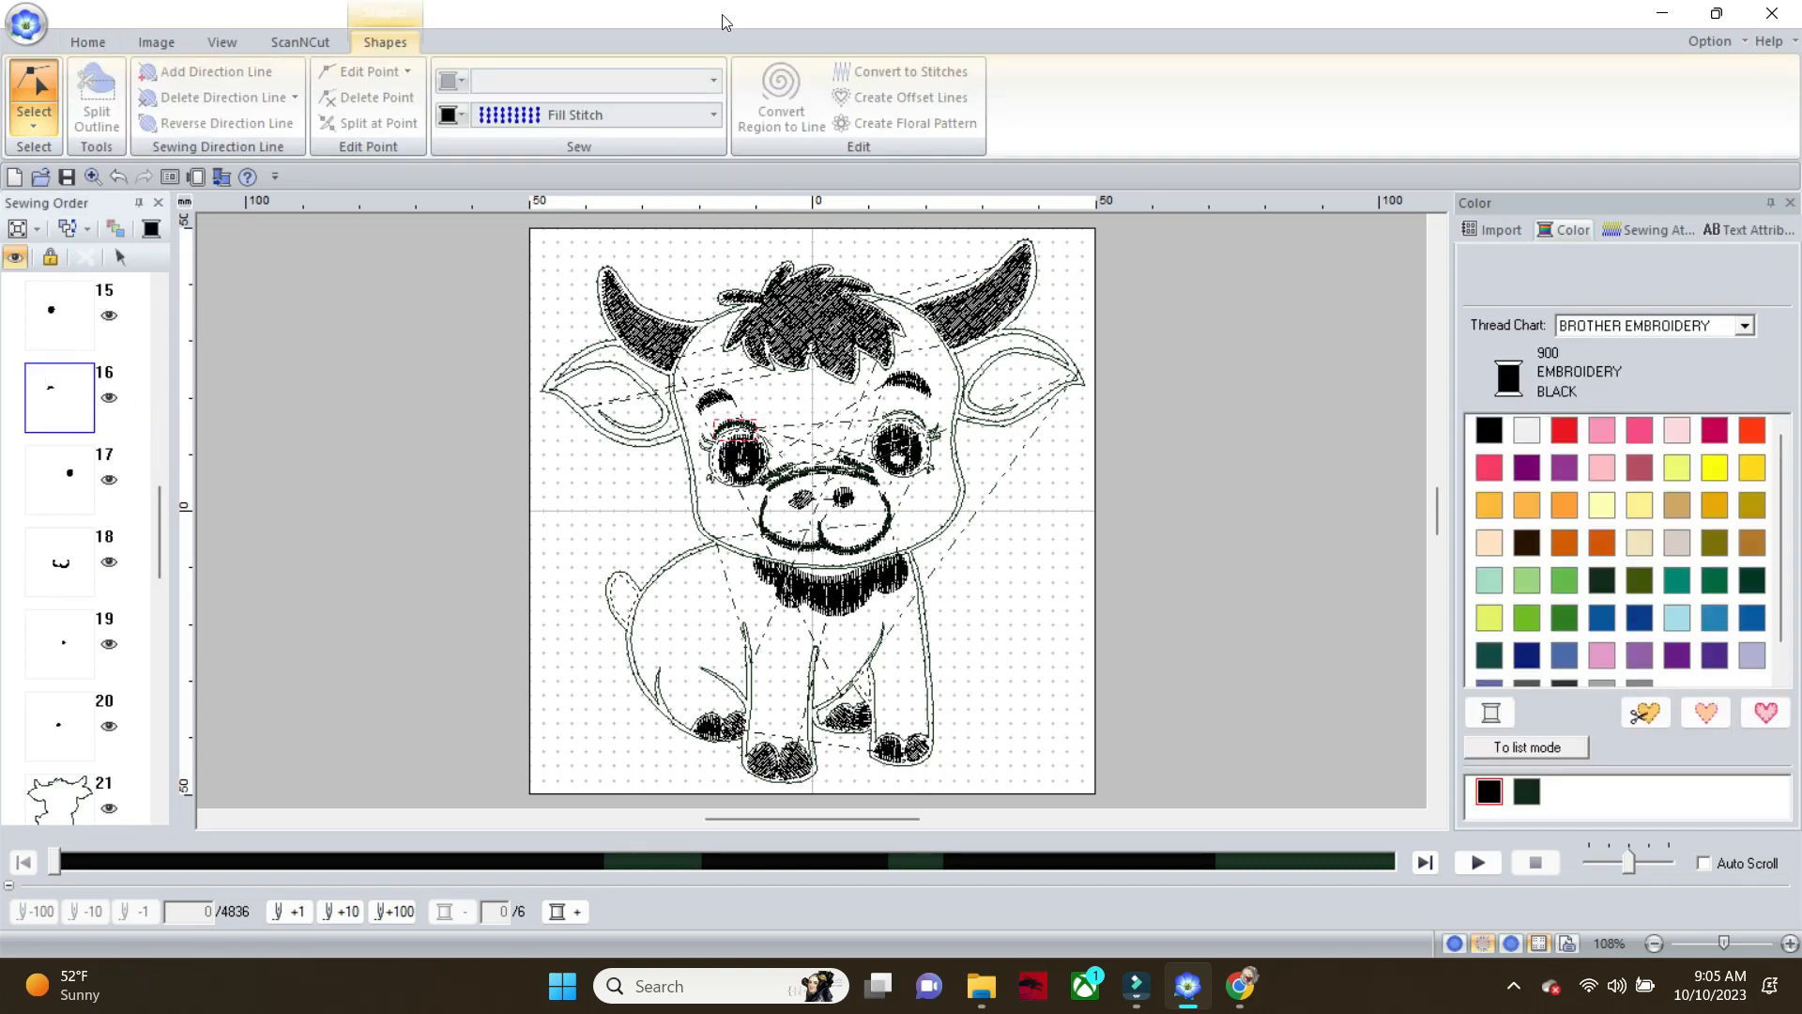
pyautogui.click(709, 116)
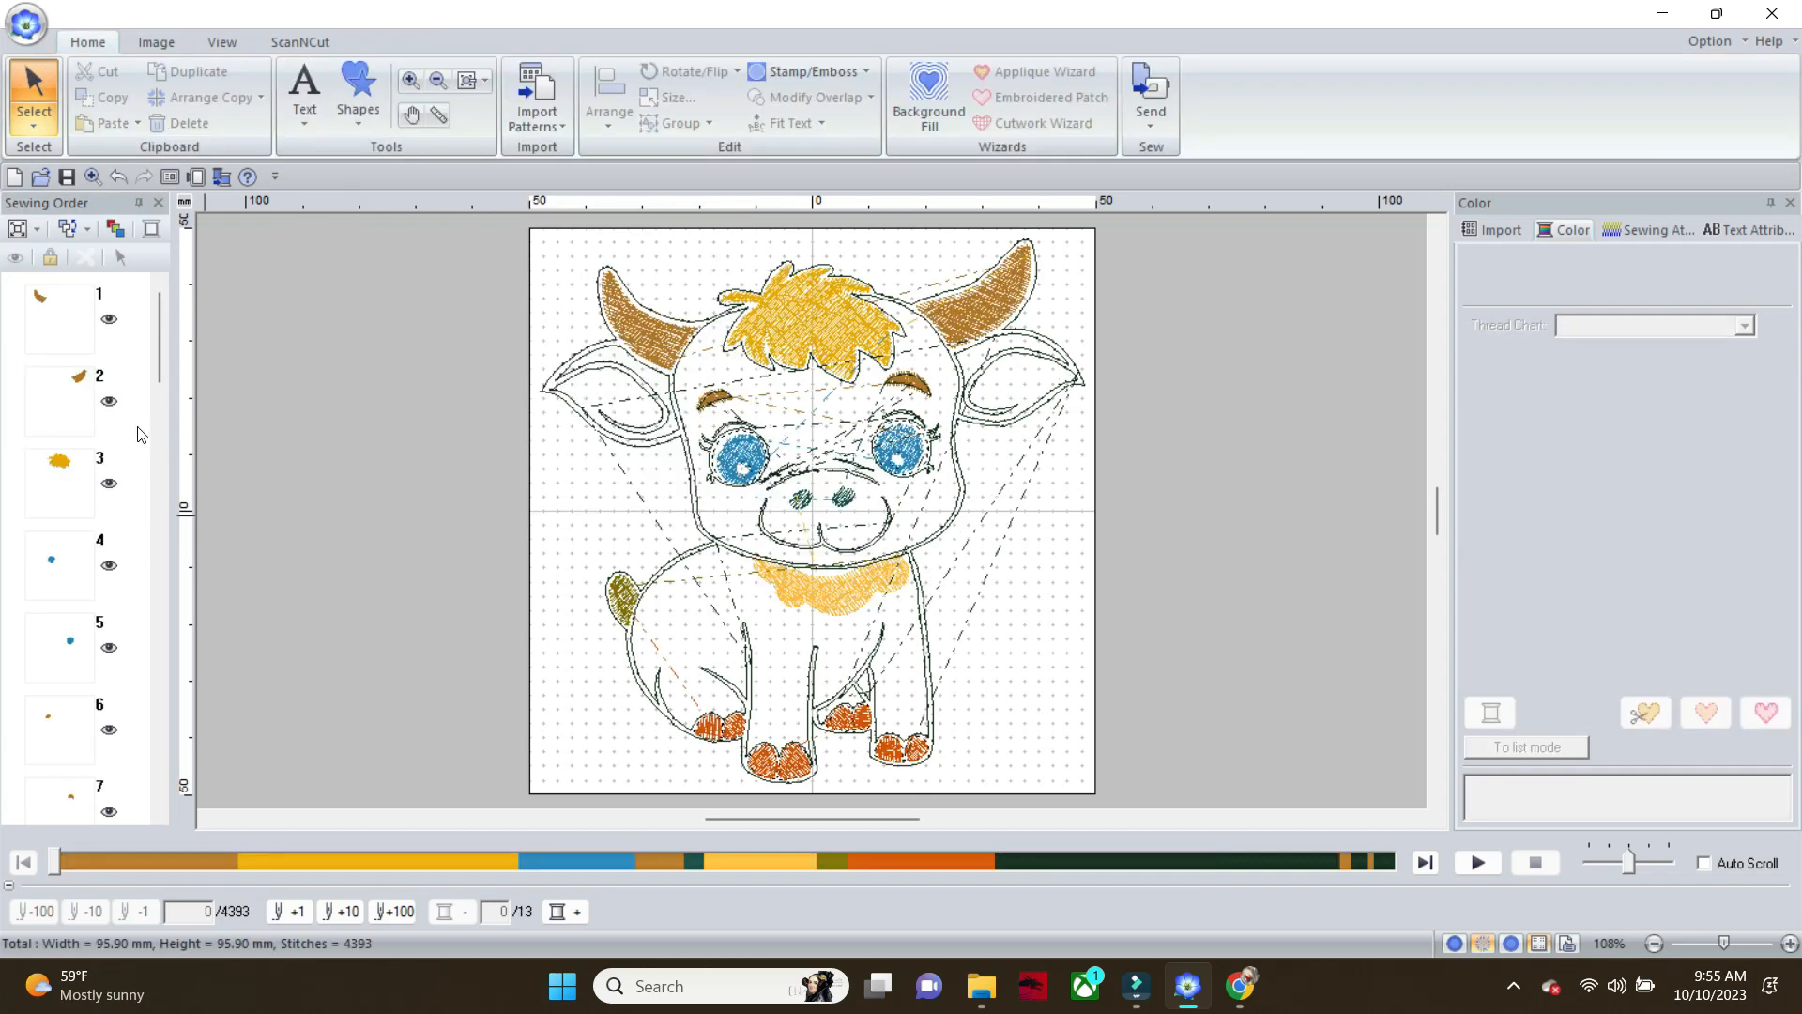
# Move the head outline and the body-and-legs outline up the sewing order to directly after the full calf silhouette
pyautogui.moveTo(156, 330); pyautogui.dragTo(158, 584)
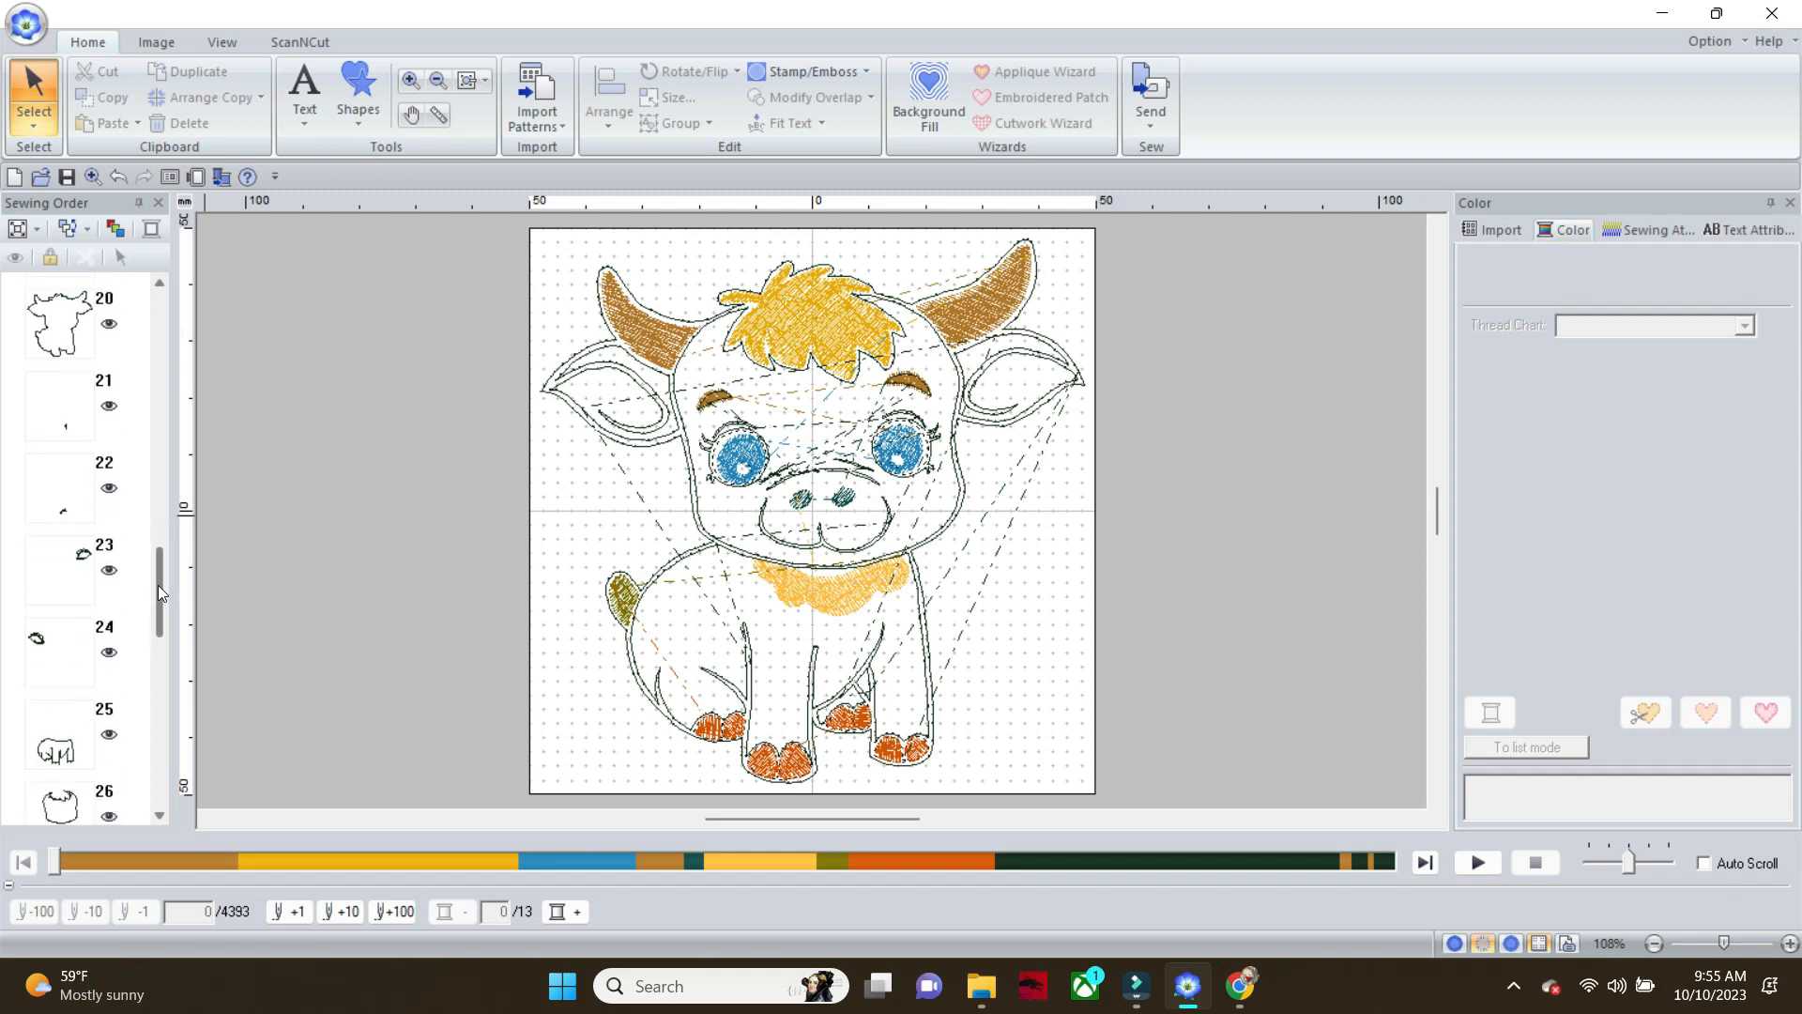
pyautogui.click(75, 515)
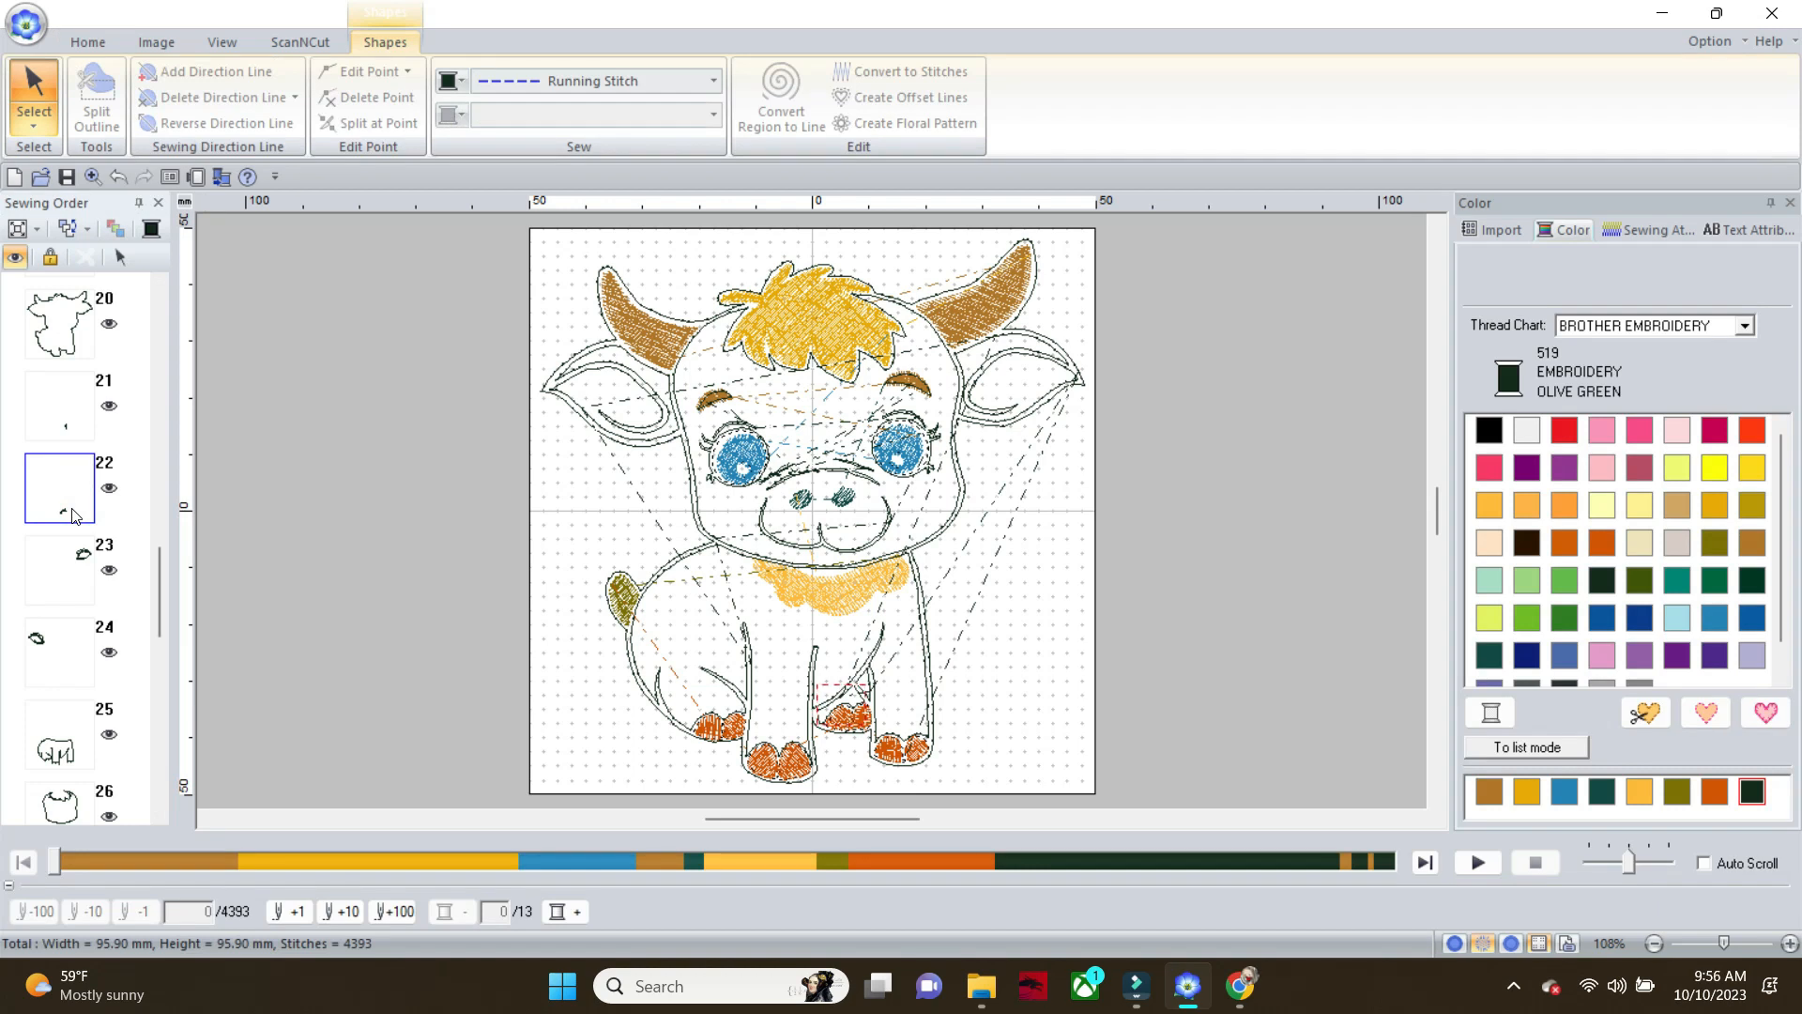
pyautogui.click(60, 428)
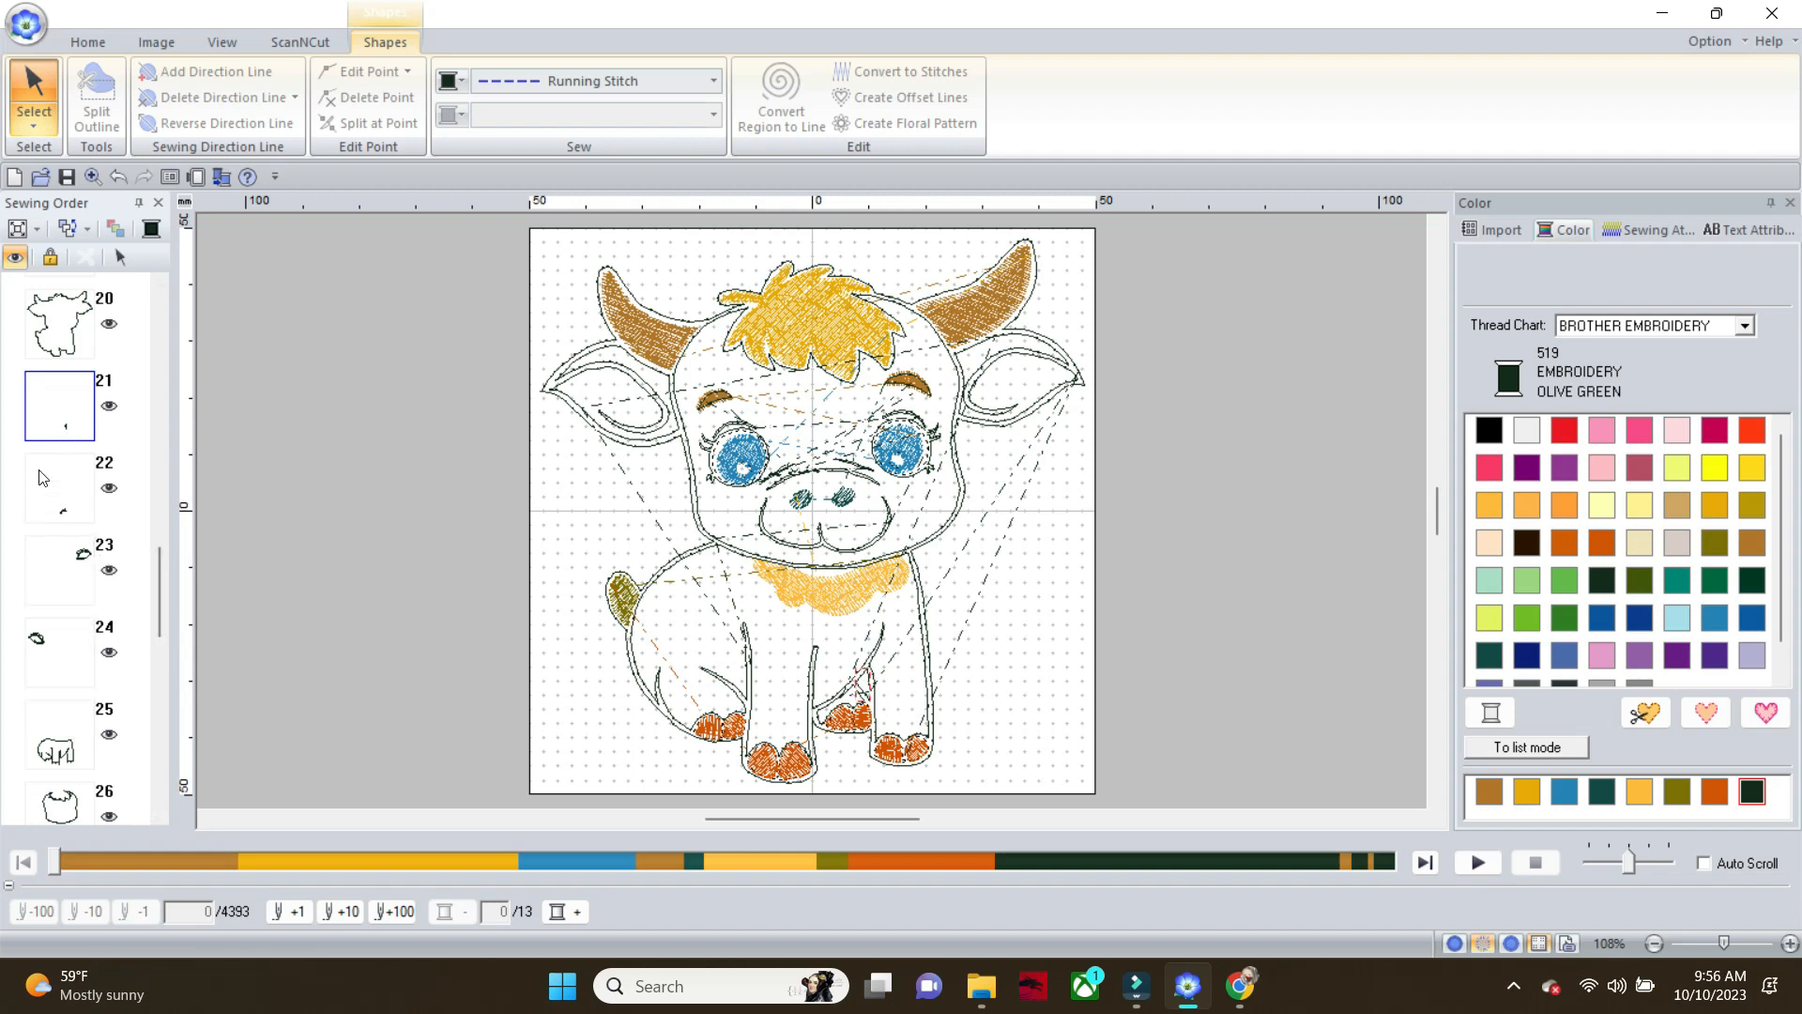
pyautogui.click(65, 806)
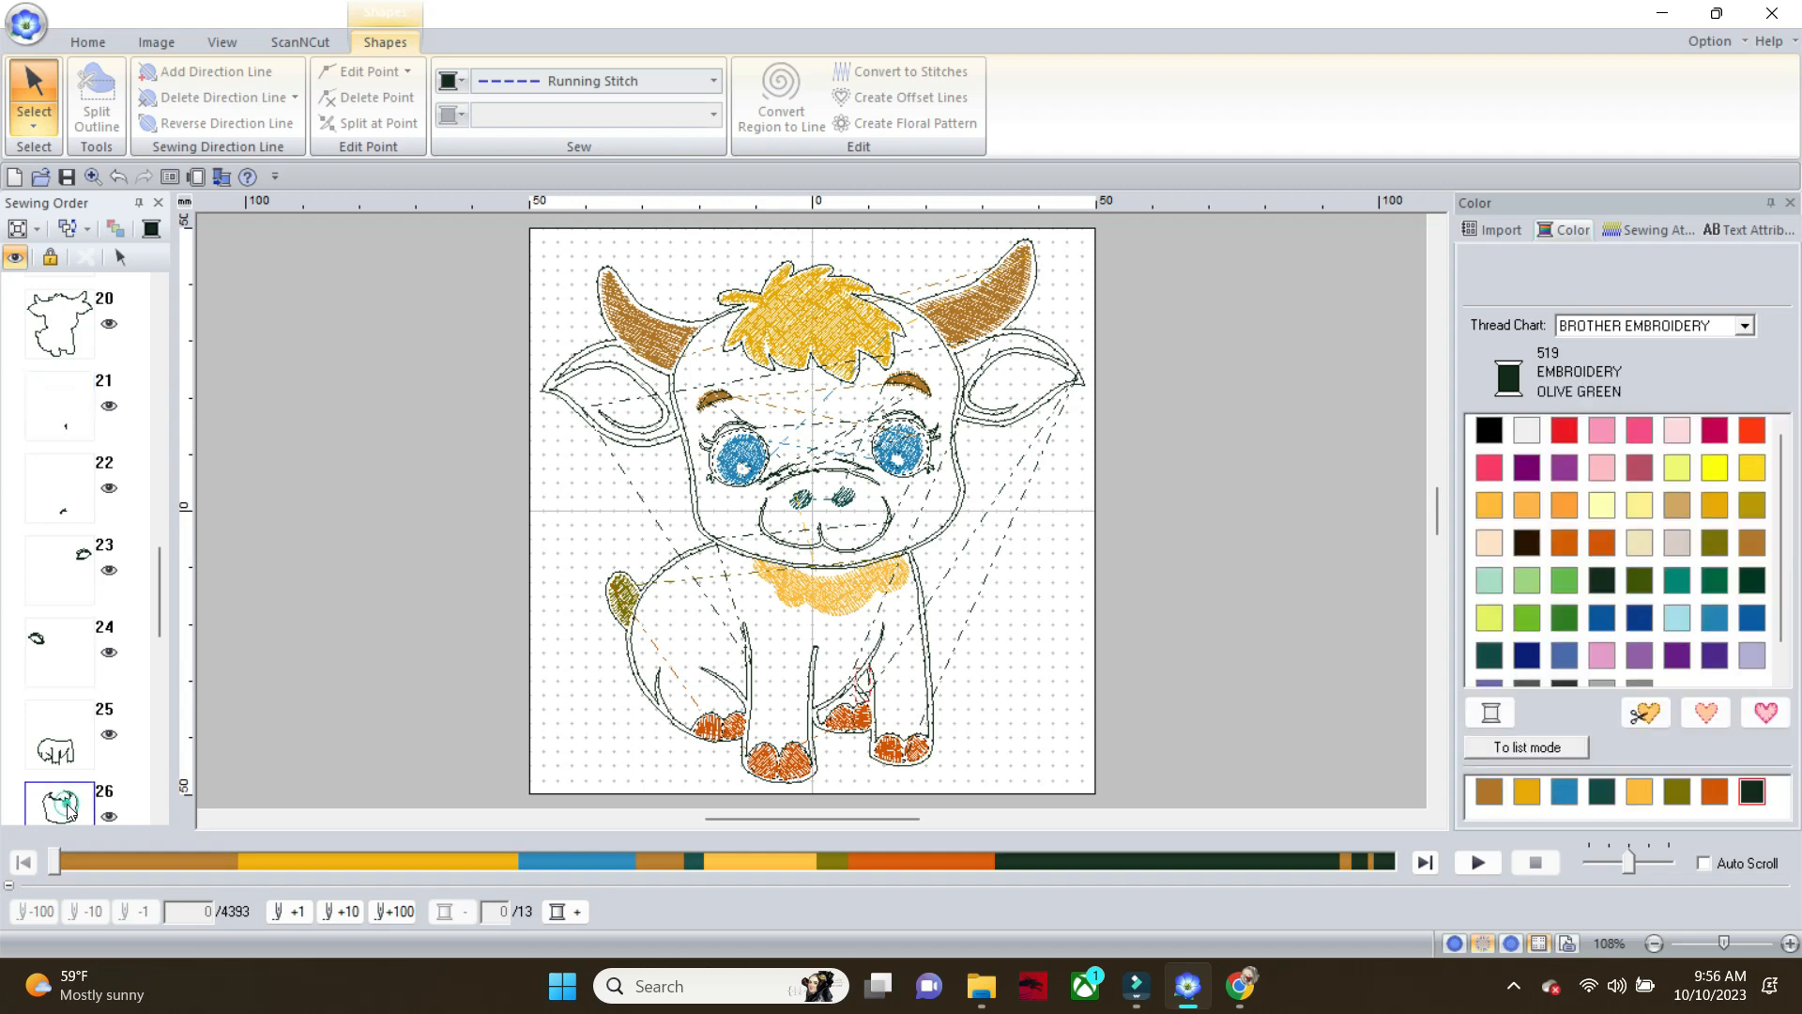
pyautogui.moveTo(66, 806); pyautogui.dragTo(56, 404)
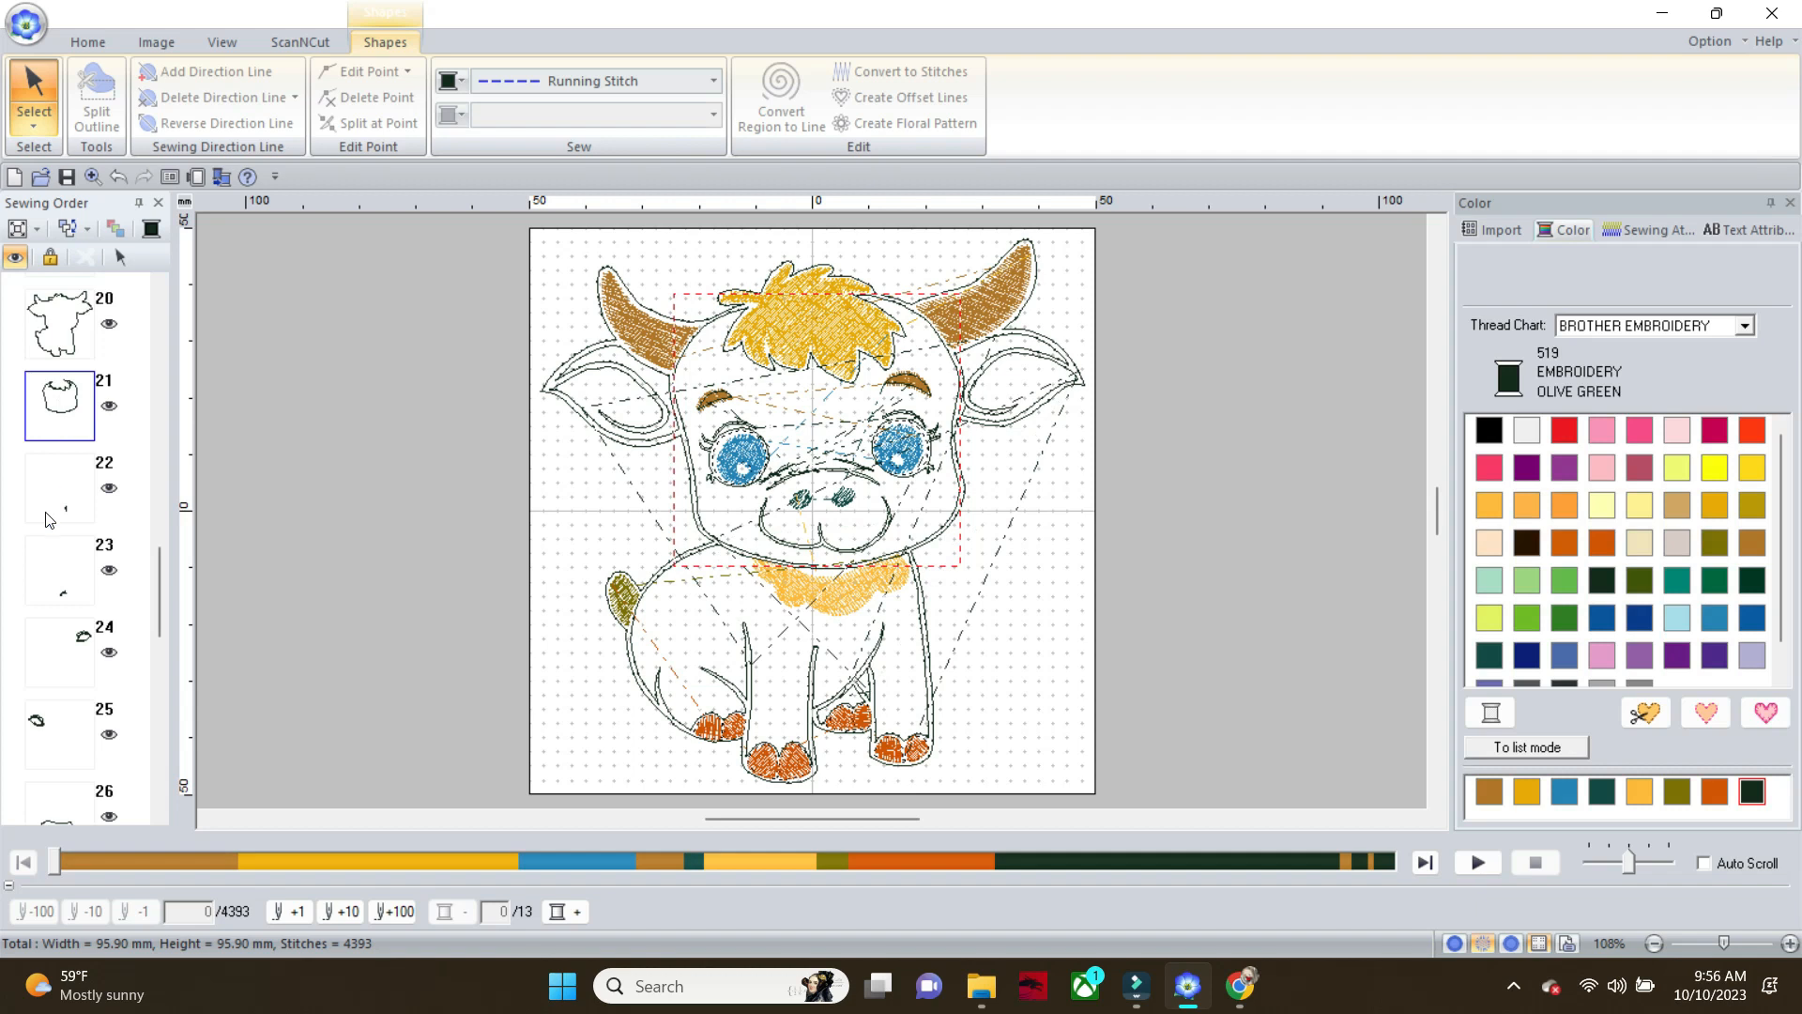
pyautogui.moveTo(62, 813); pyautogui.dragTo(59, 490)
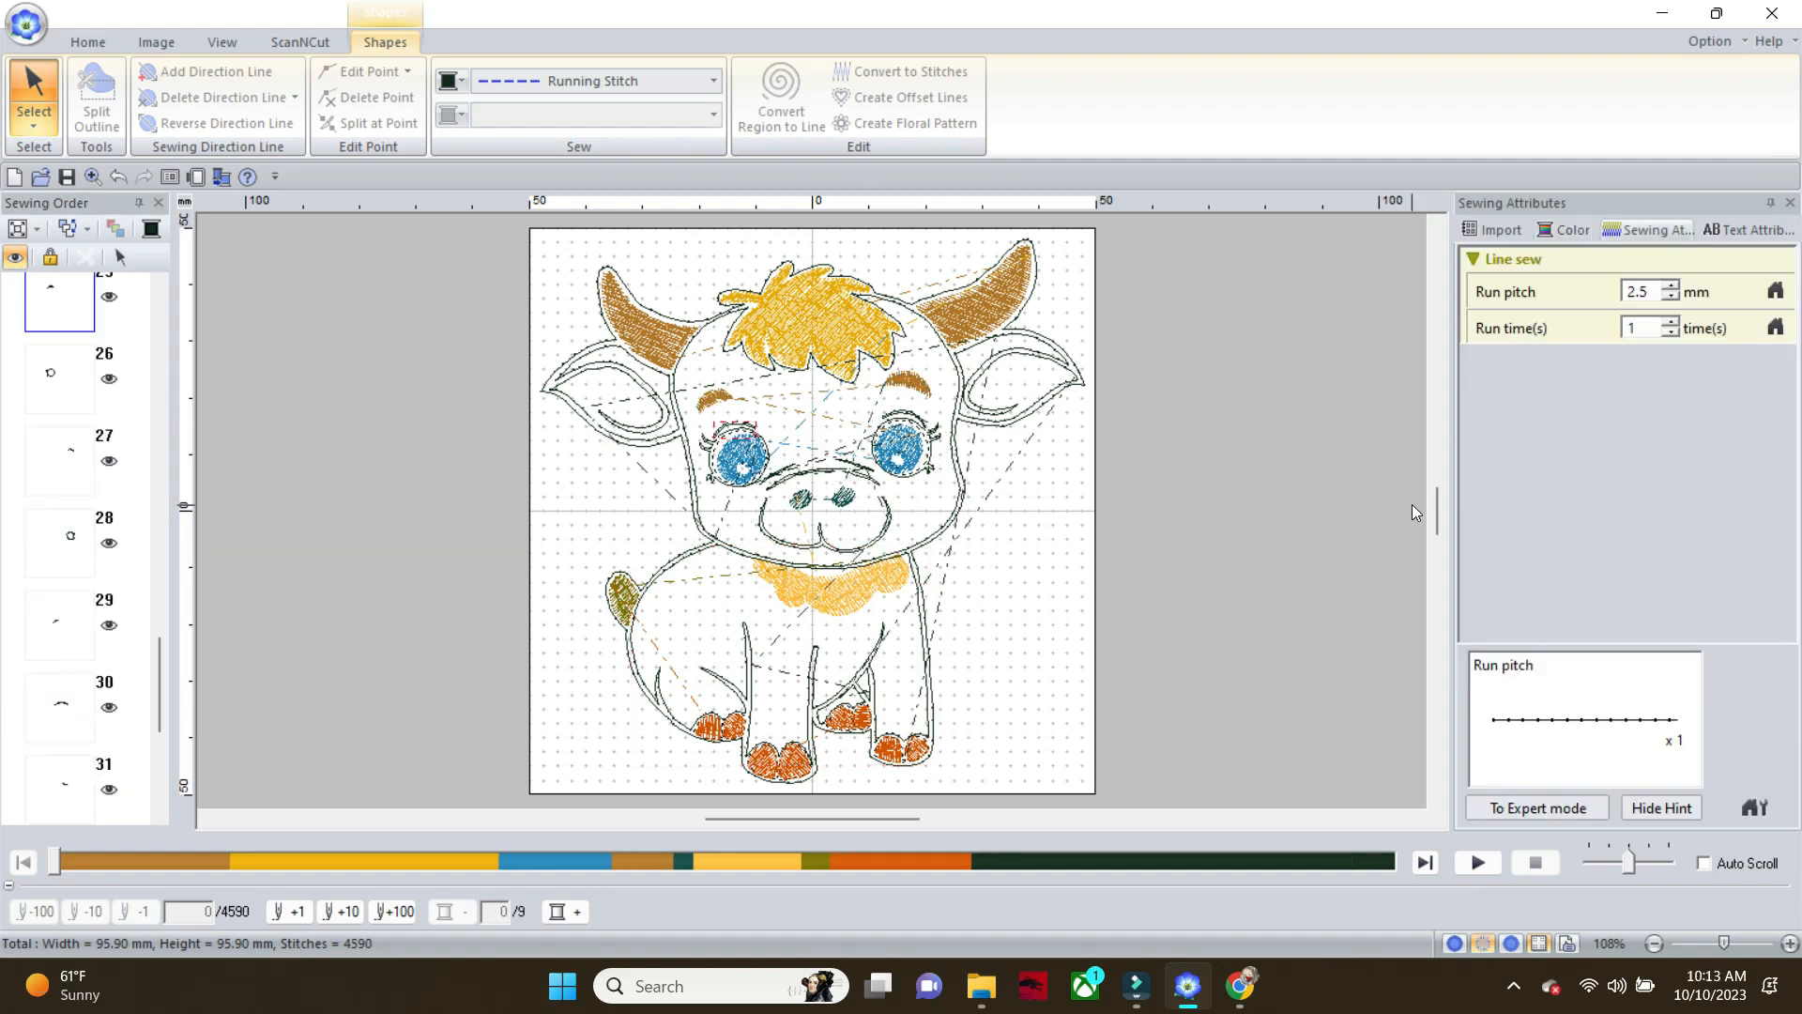
# Play the stitch simulation of the calf design to review how it sews out
pyautogui.click(1477, 863)
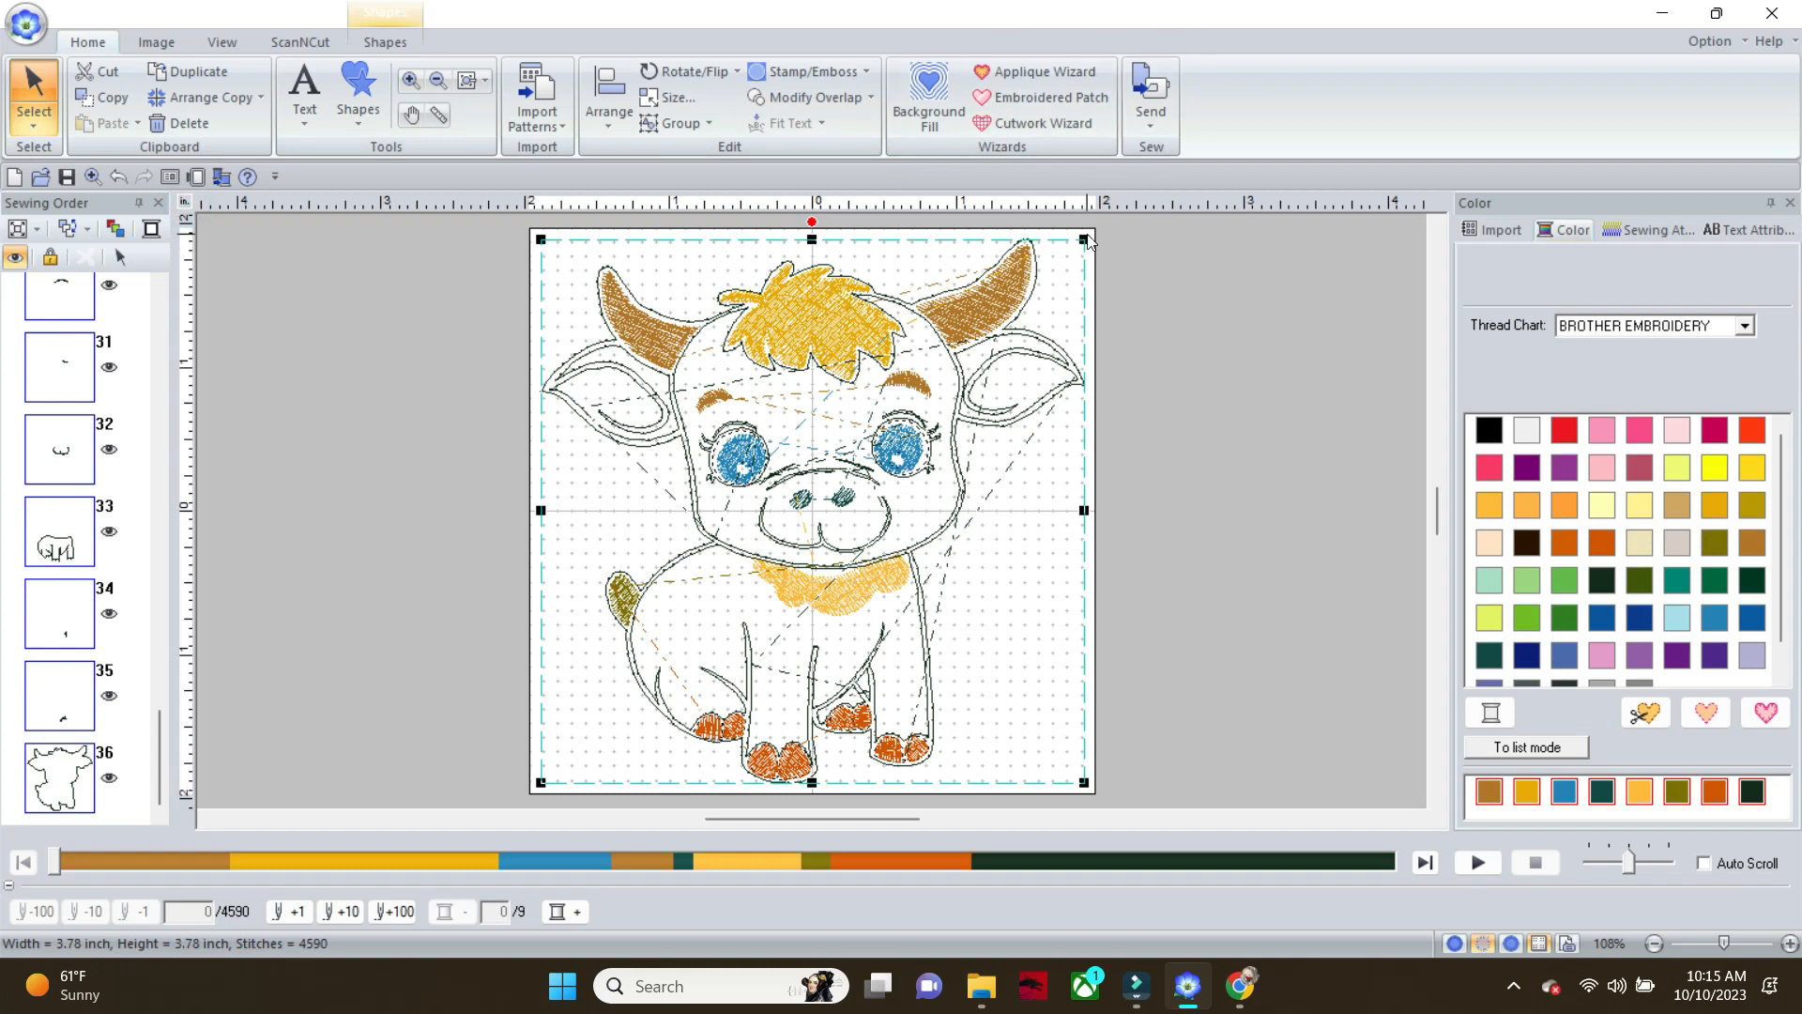
# Scale the whole calf design down proportionally to about 3.51 × 3.52 inches
pyautogui.moveTo(1084, 239); pyautogui.dragTo(1064, 301)
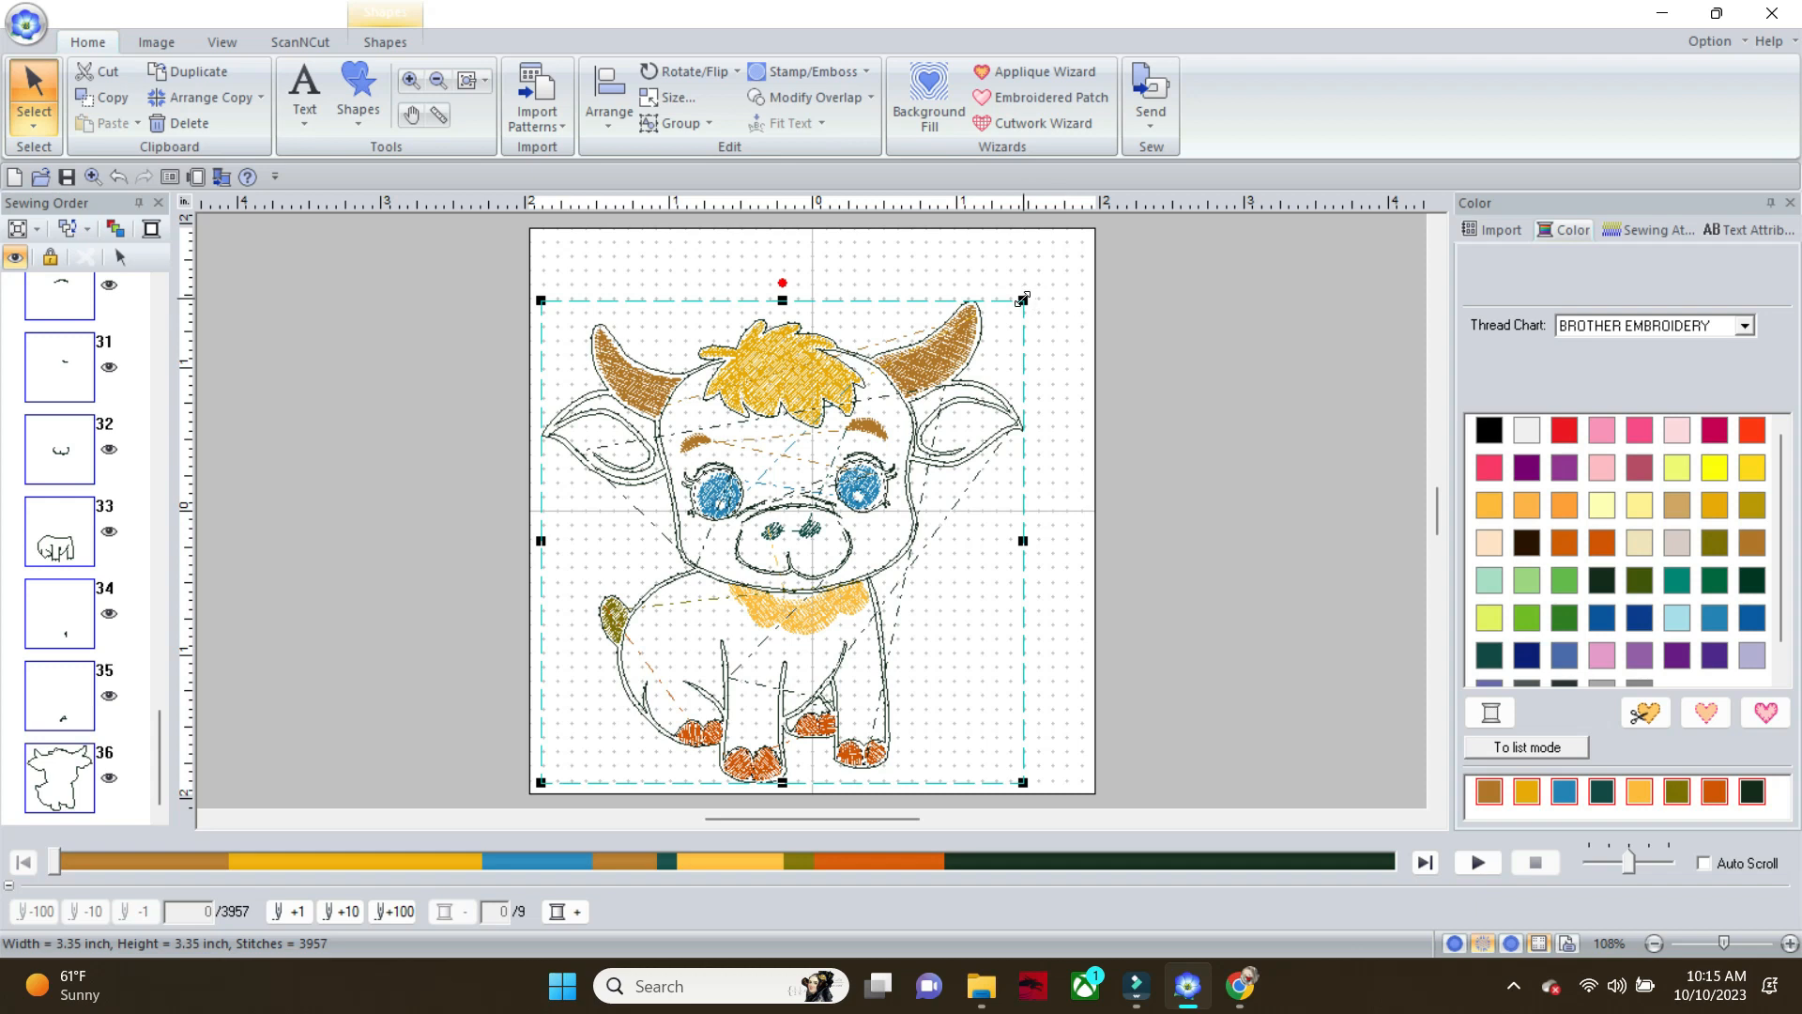
pyautogui.moveTo(1024, 299); pyautogui.dragTo(1045, 278)
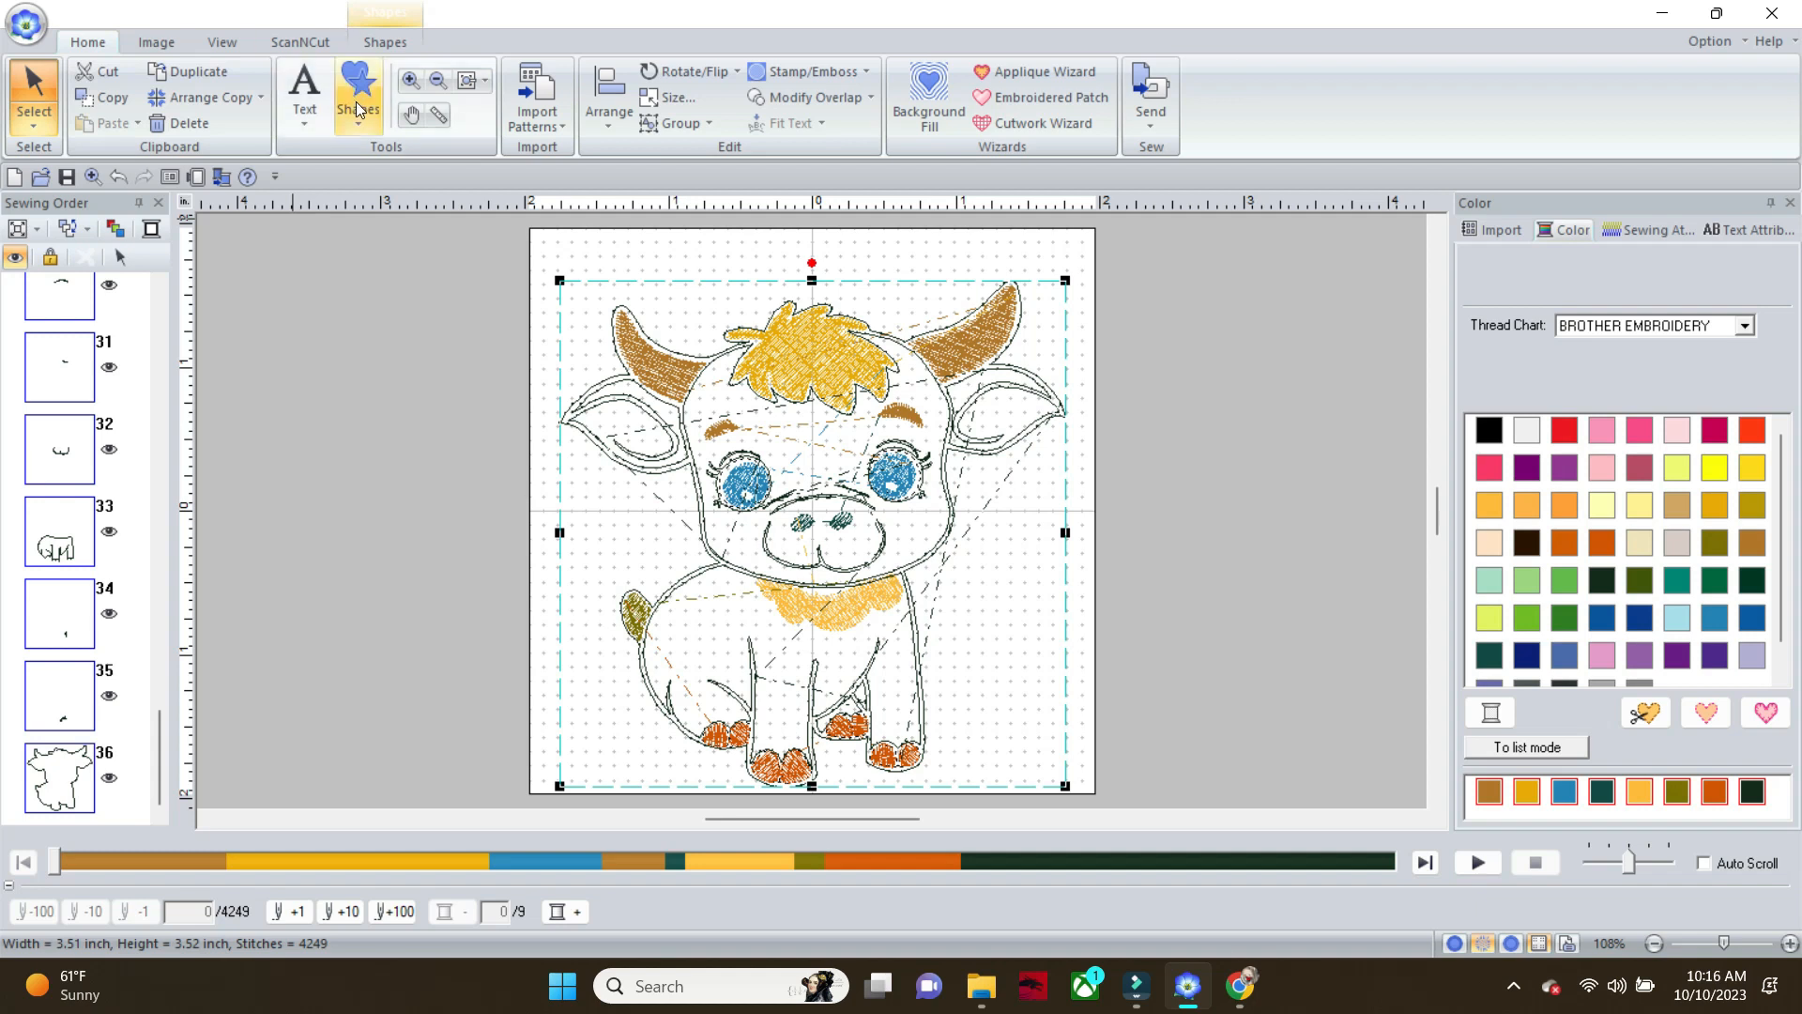
pyautogui.click(402, 249)
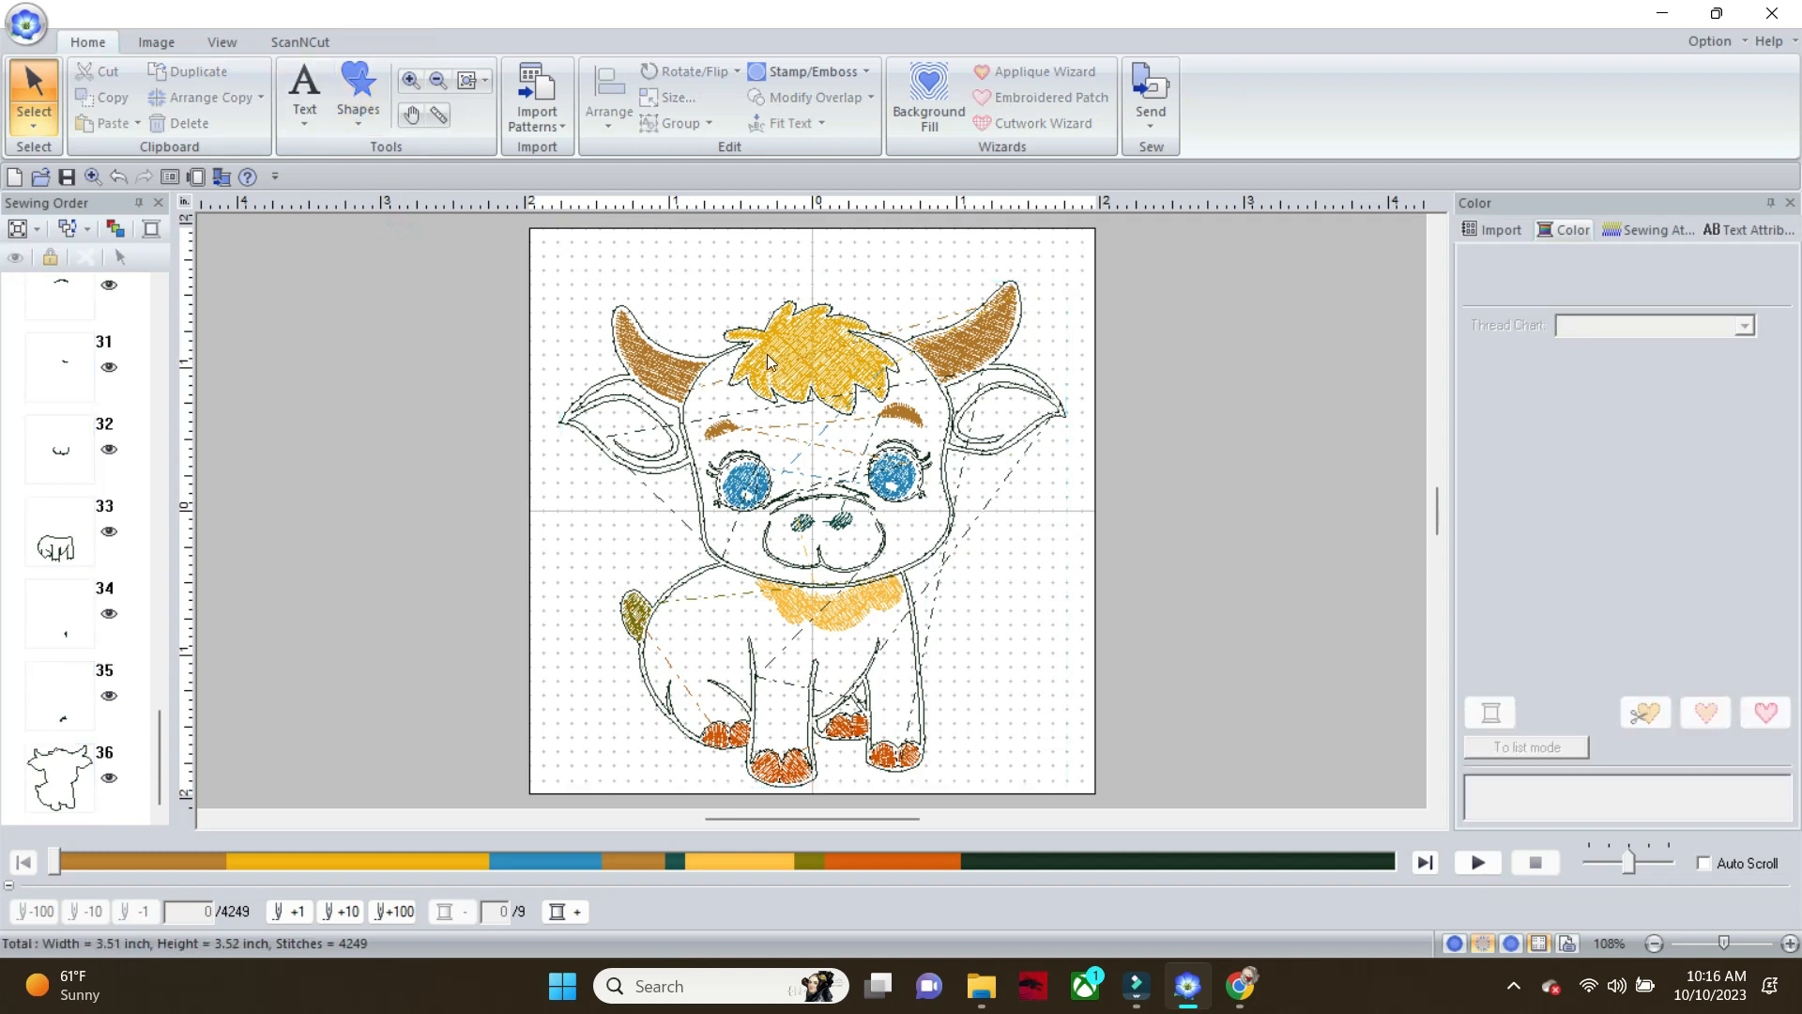
# Draw a tall rounded rectangle above the calf's head as a tab, centred and reaching down into the hair
pyautogui.click(1438, 228)
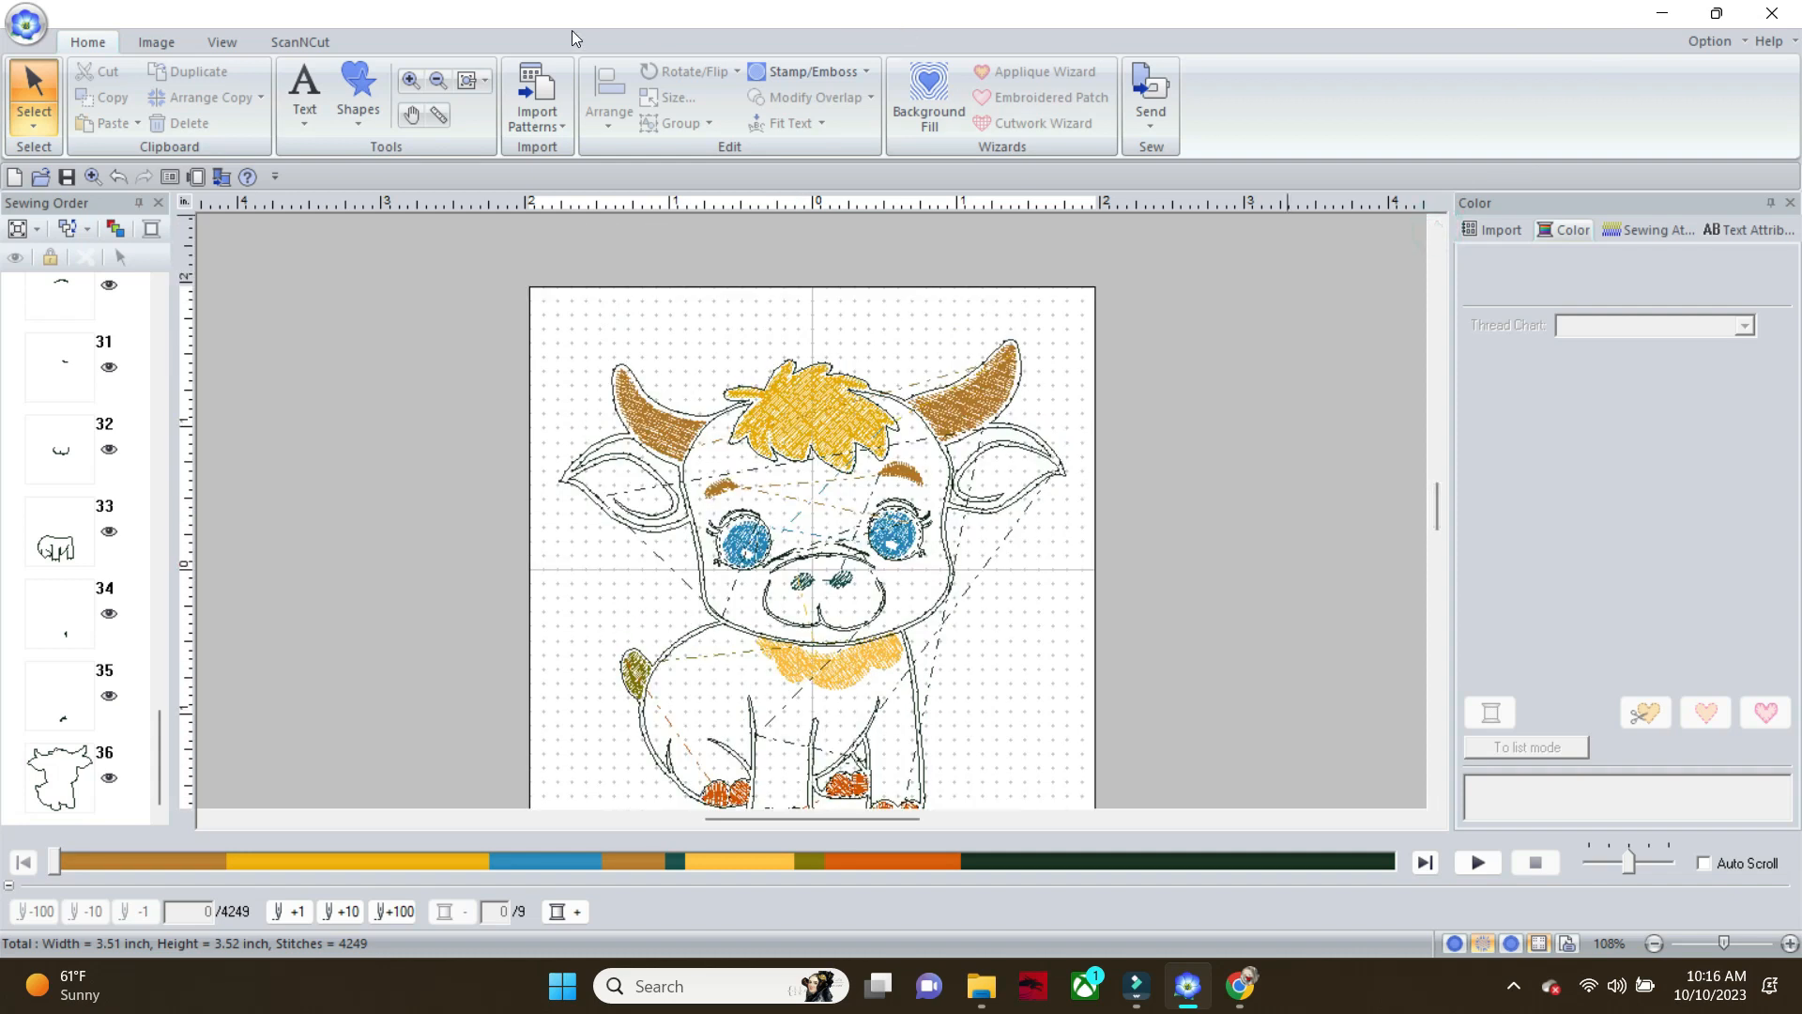
pyautogui.click(357, 97)
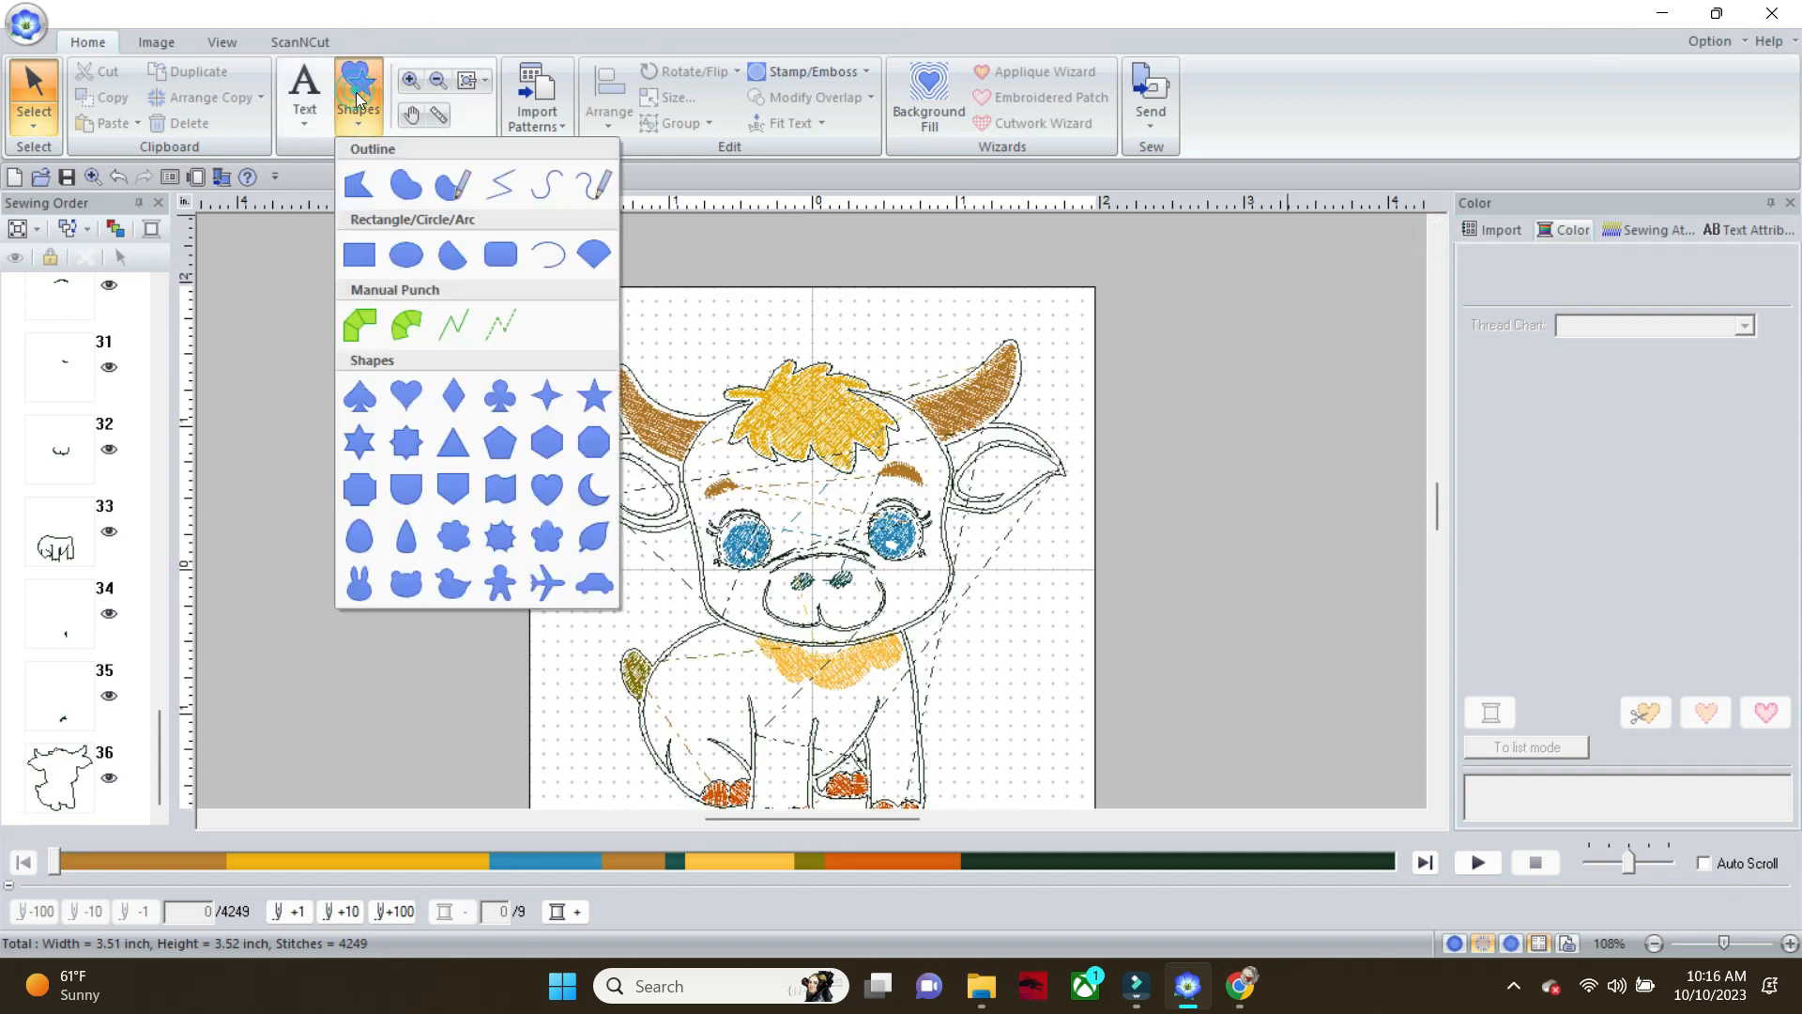
pyautogui.click(508, 264)
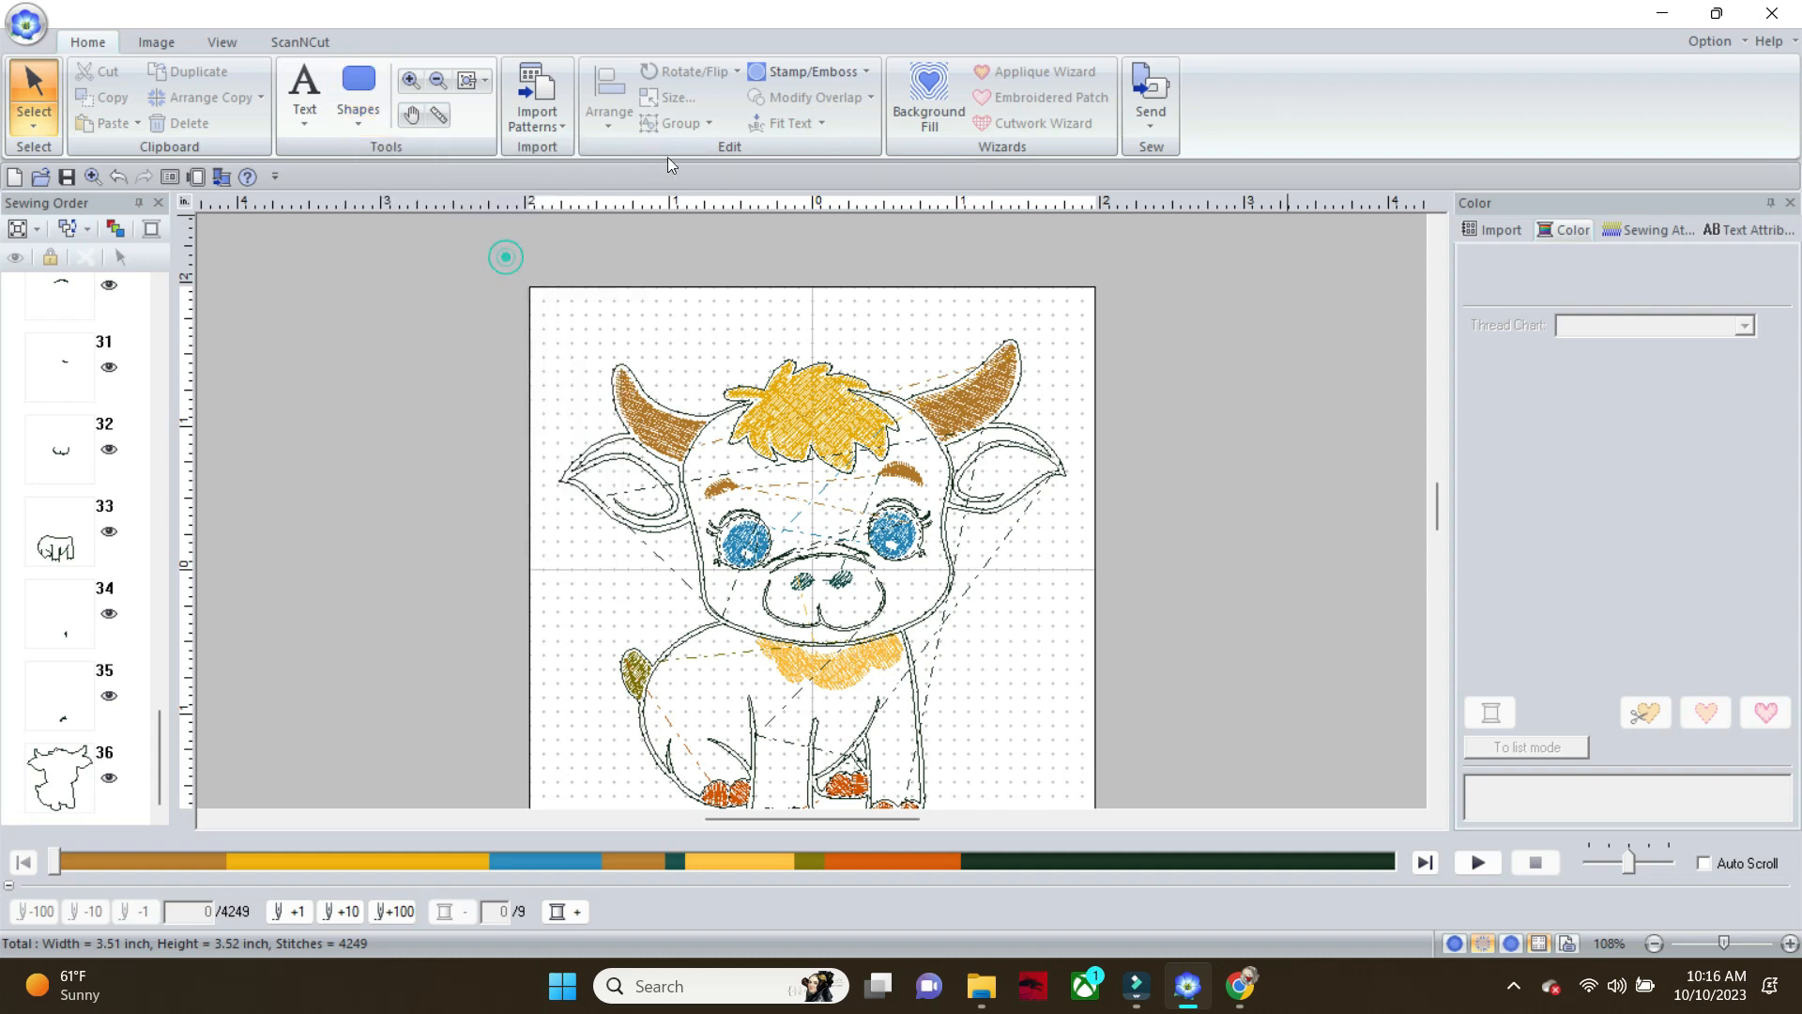
pyautogui.moveTo(754, 252); pyautogui.dragTo(879, 428)
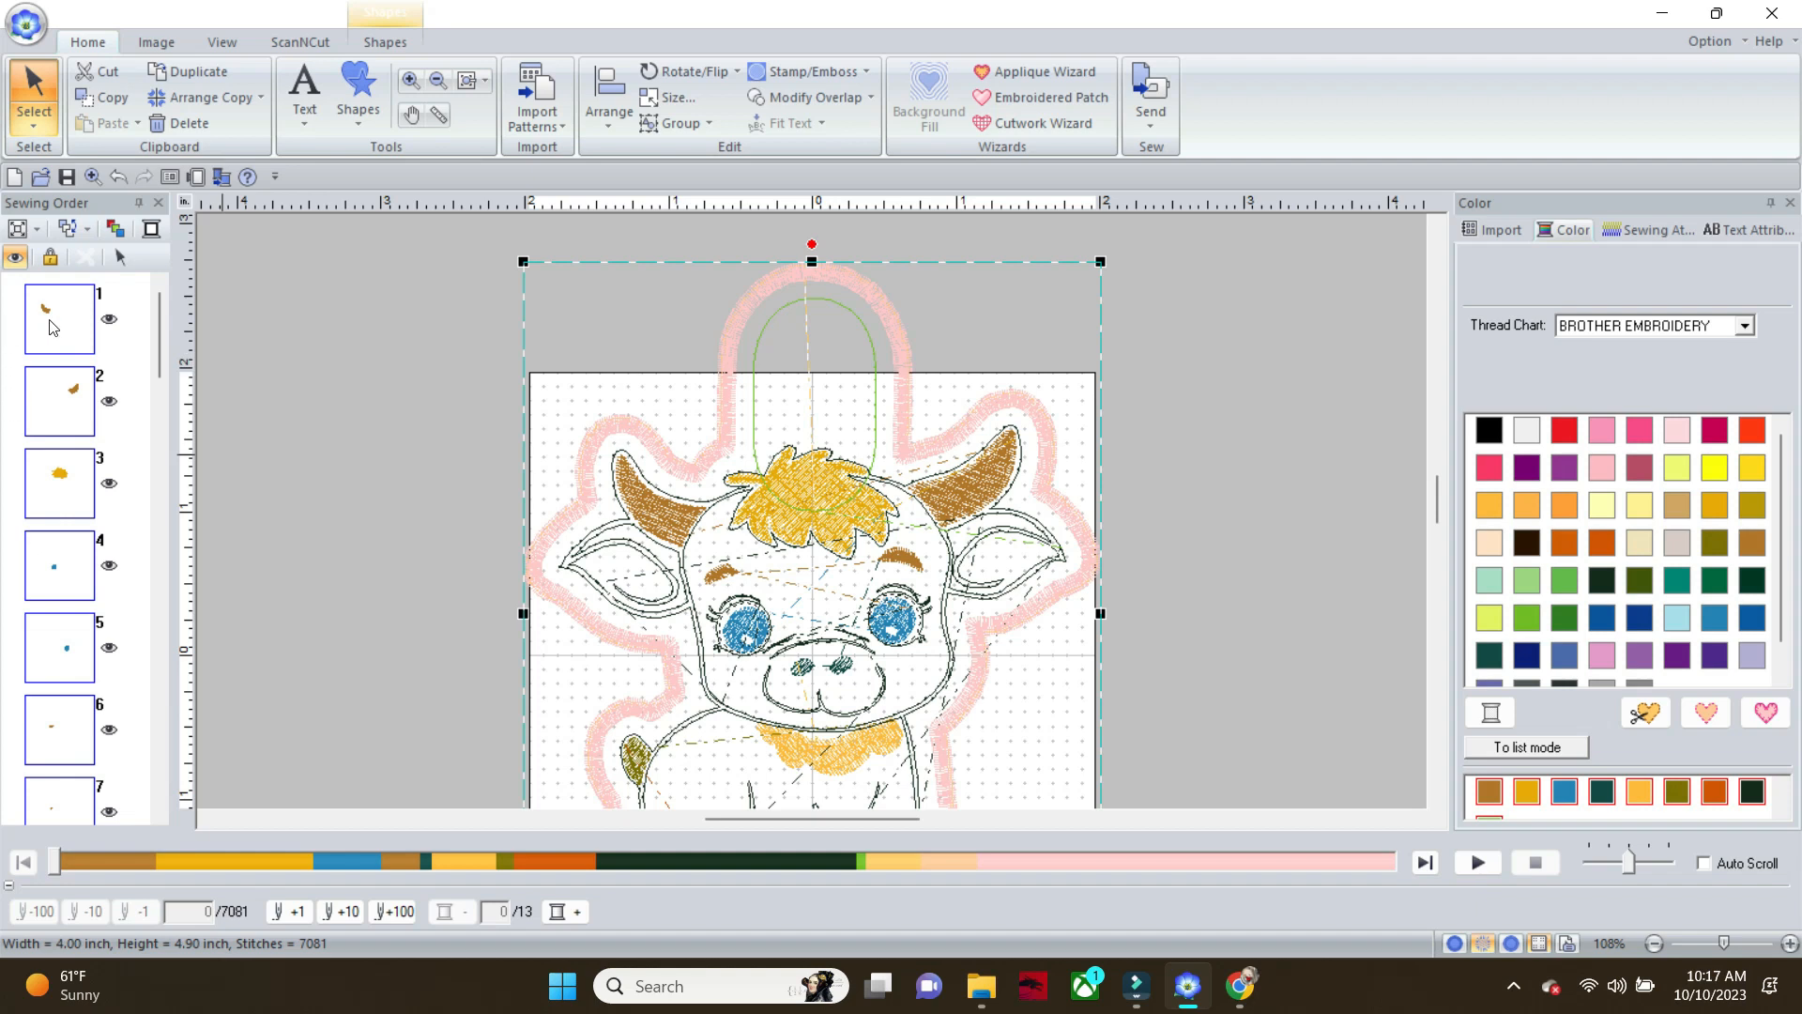
# Set the wide pink border stitching around the calf and tab, the last sewing order entry, to Not Sewn (Line)
pyautogui.moveTo(158, 339); pyautogui.dragTo(162, 761)
pyautogui.click(80, 777)
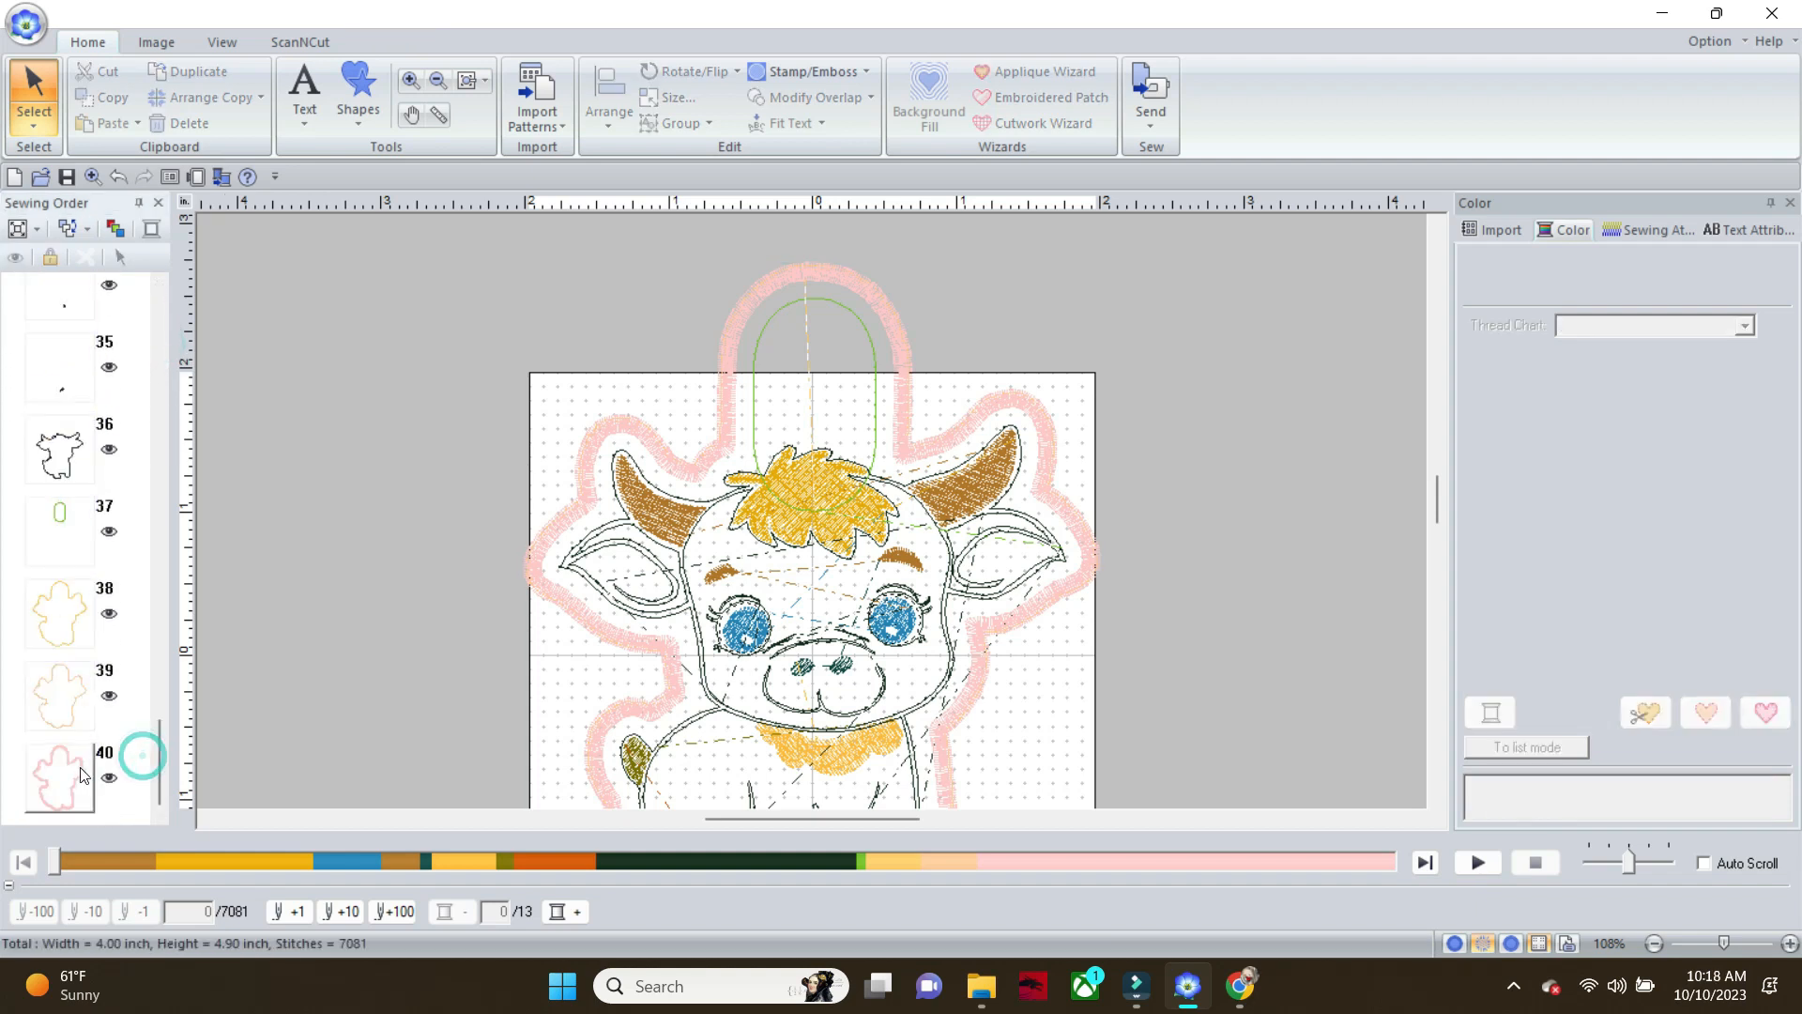
pyautogui.click(717, 82)
pyautogui.click(674, 109)
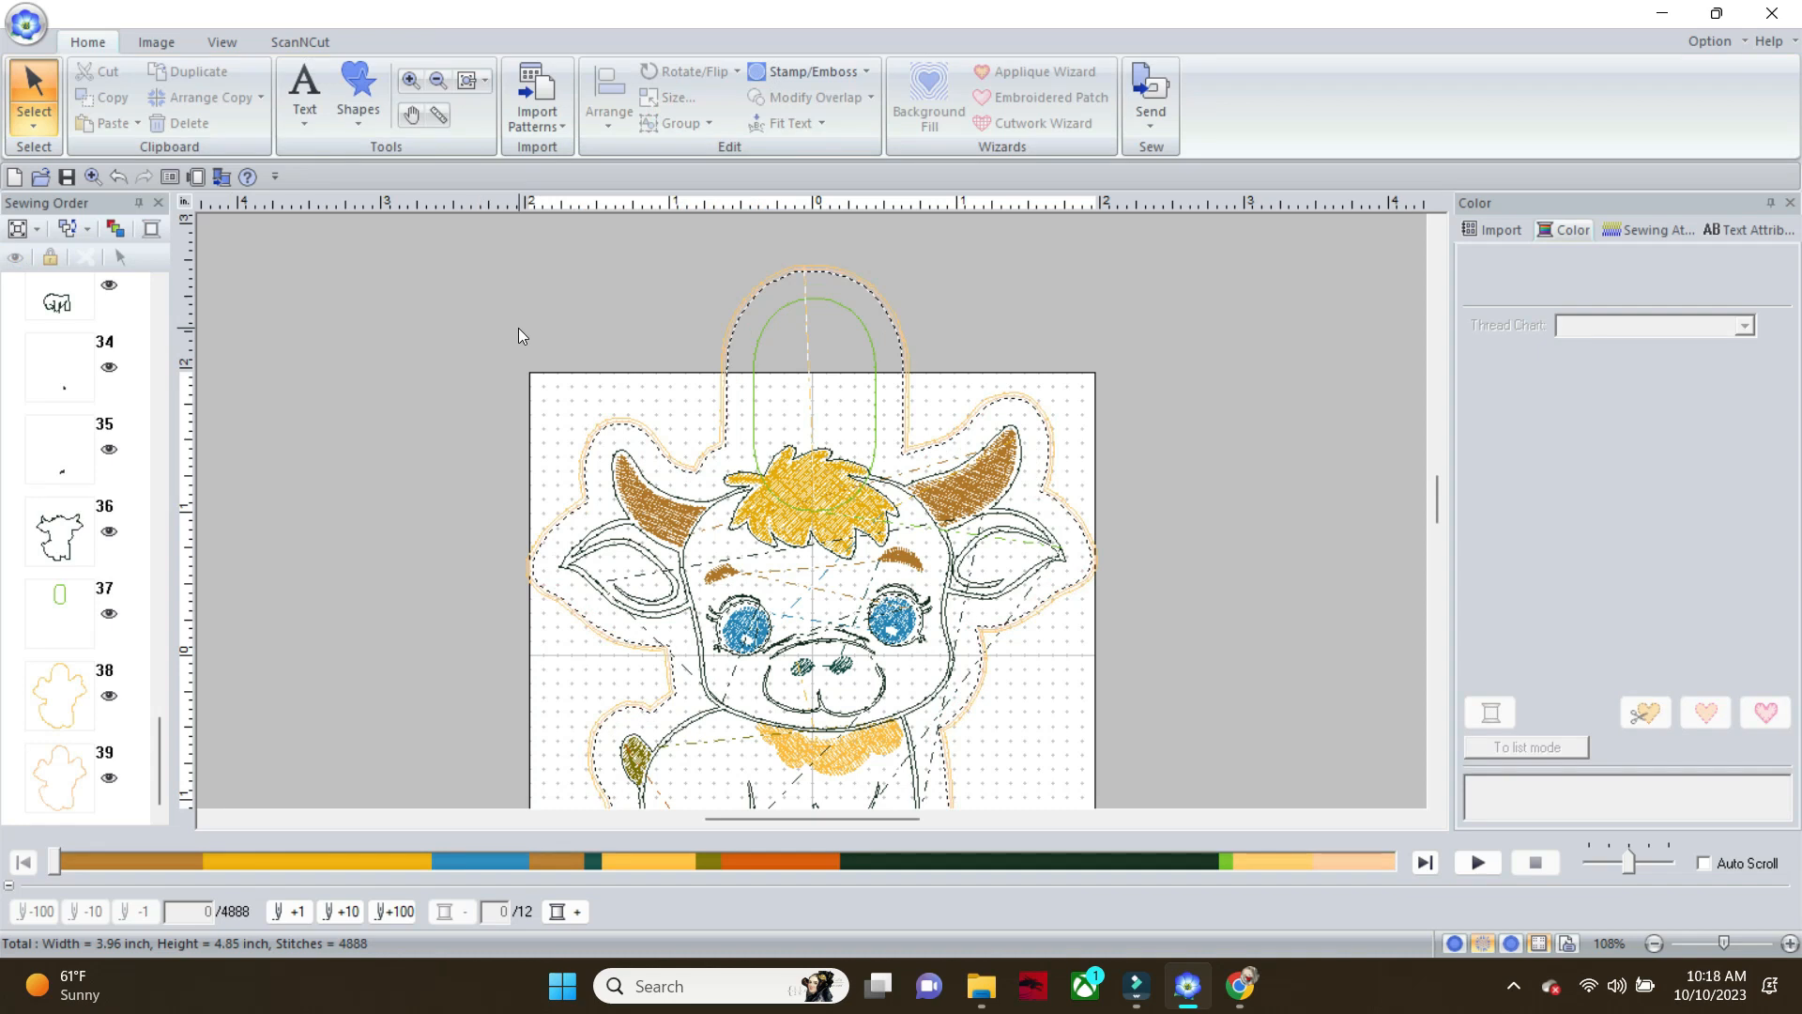
# Remove the Applique Position outline around the calf from the sewing, keeping the Applique Material outline
pyautogui.click(87, 697)
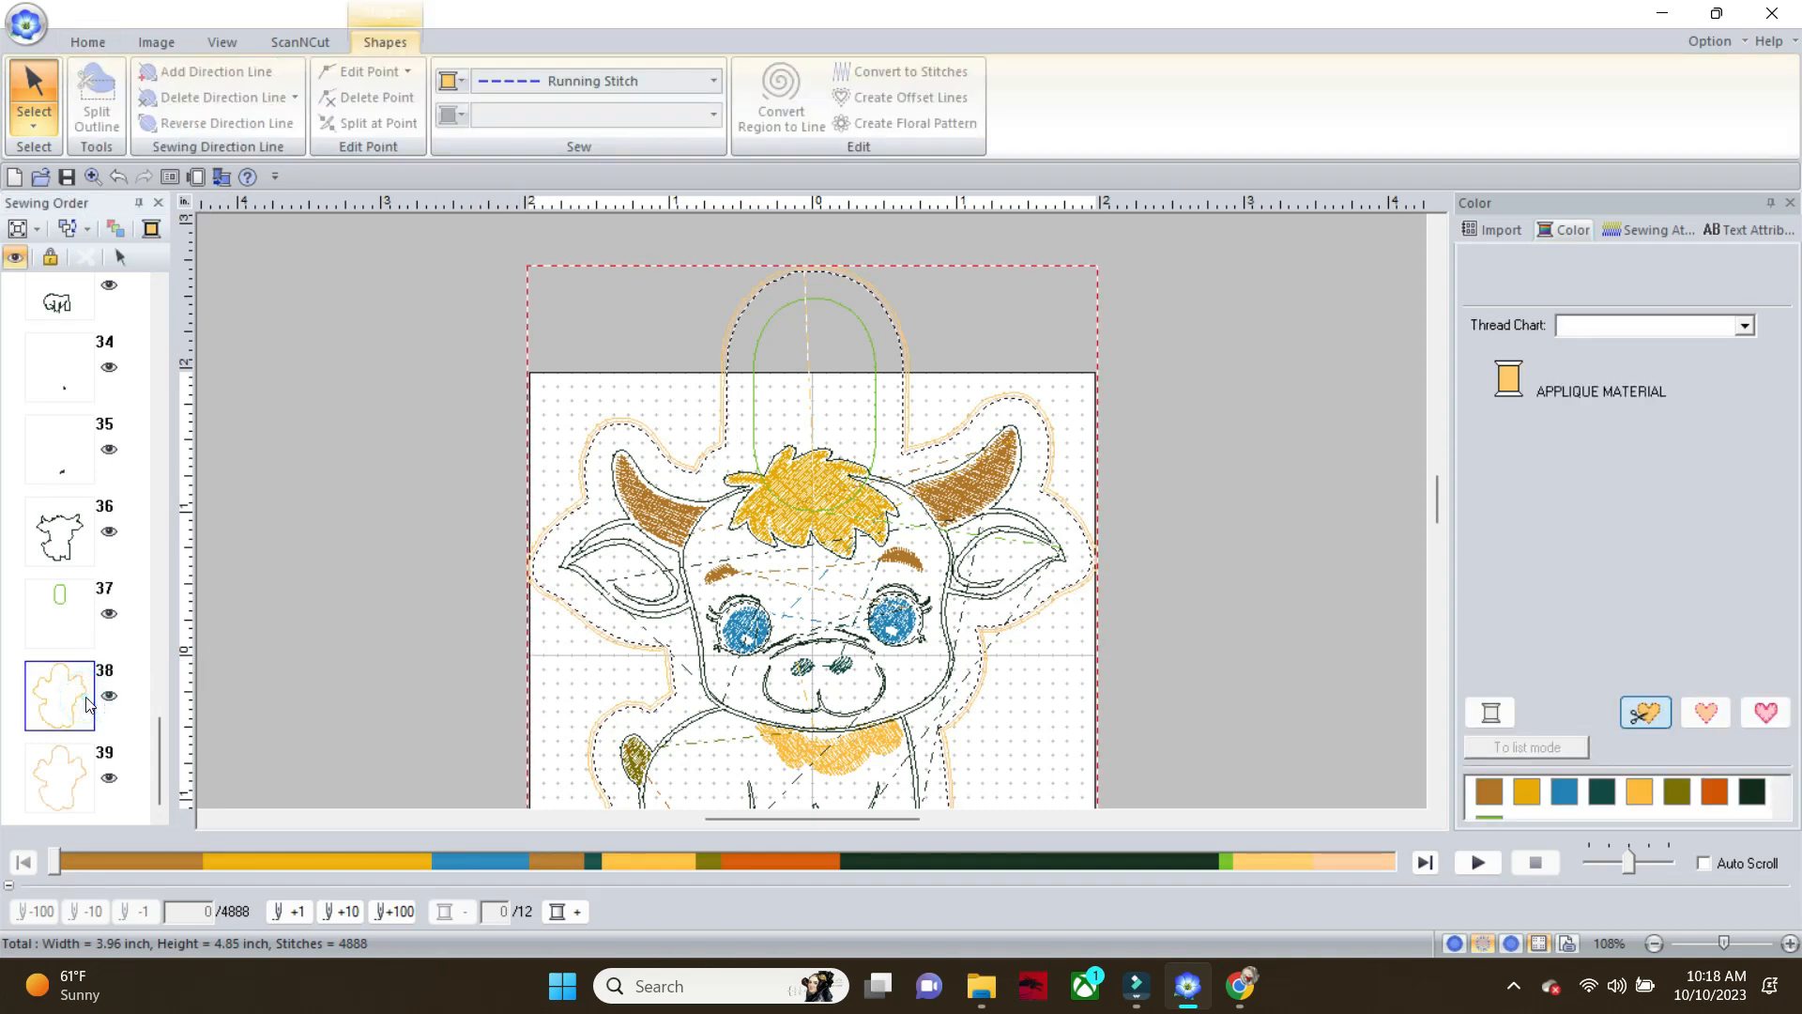
pyautogui.click(53, 787)
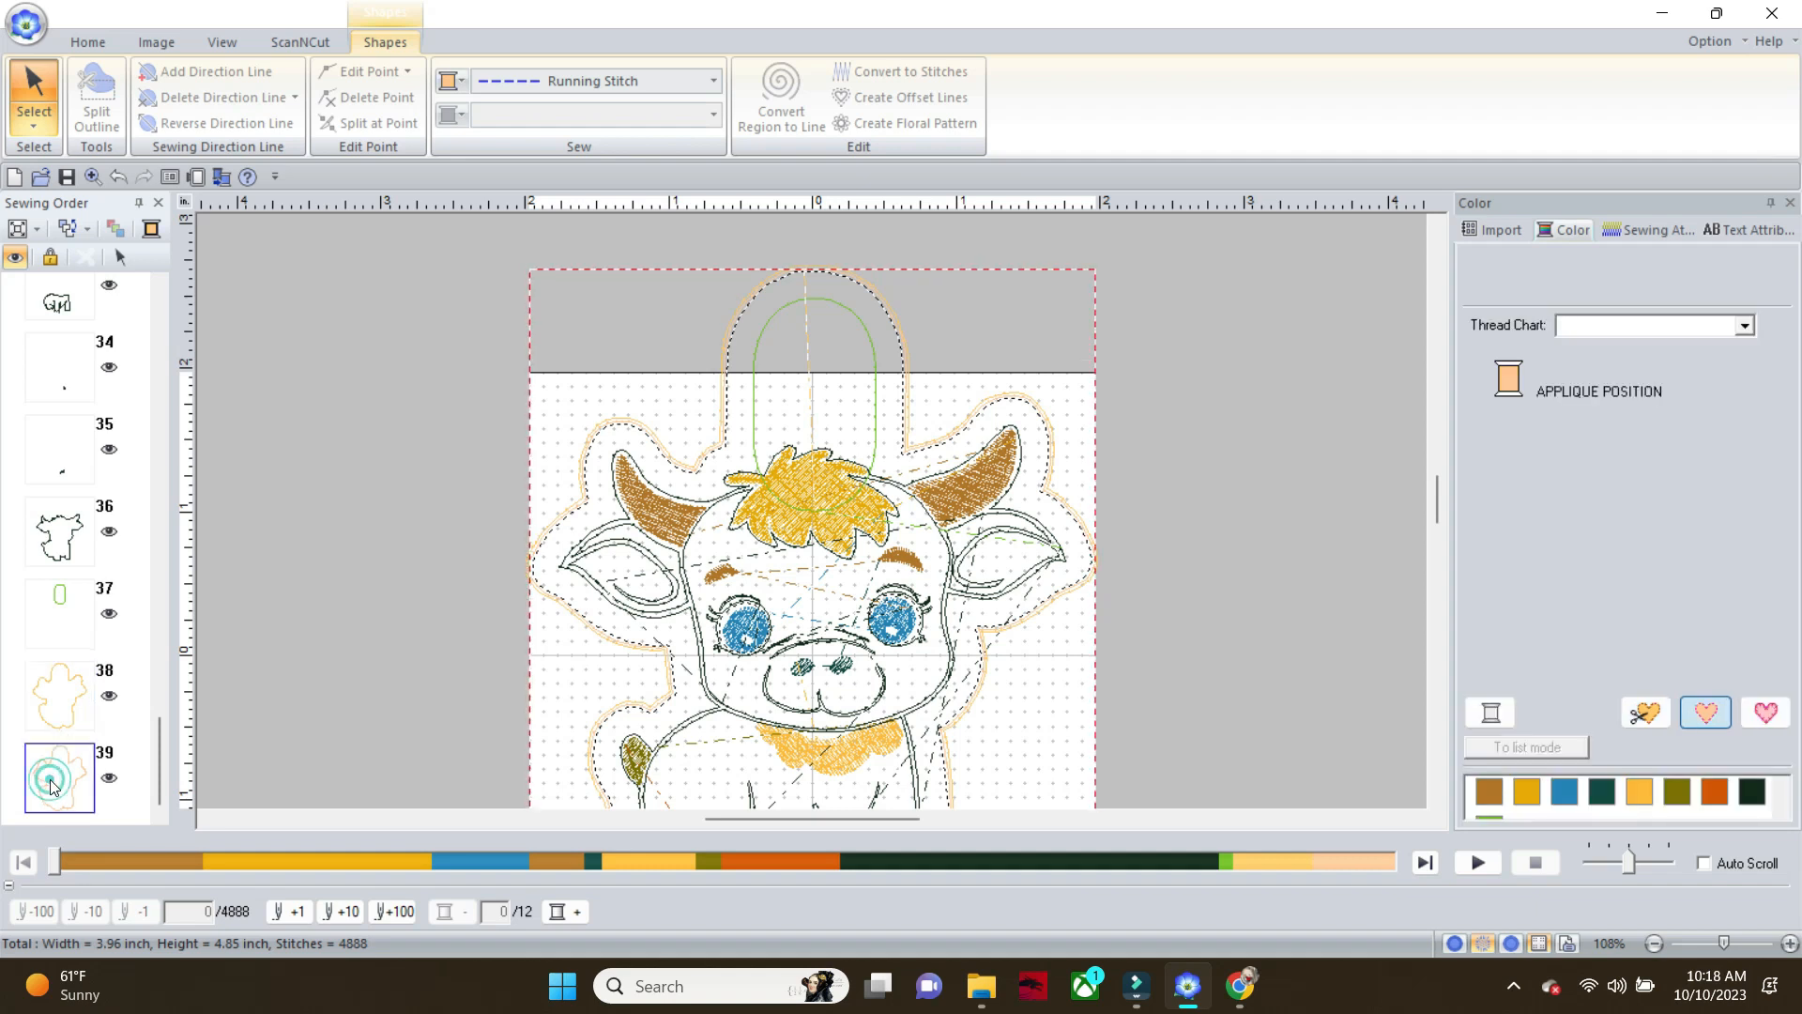
pyautogui.press('Delete')
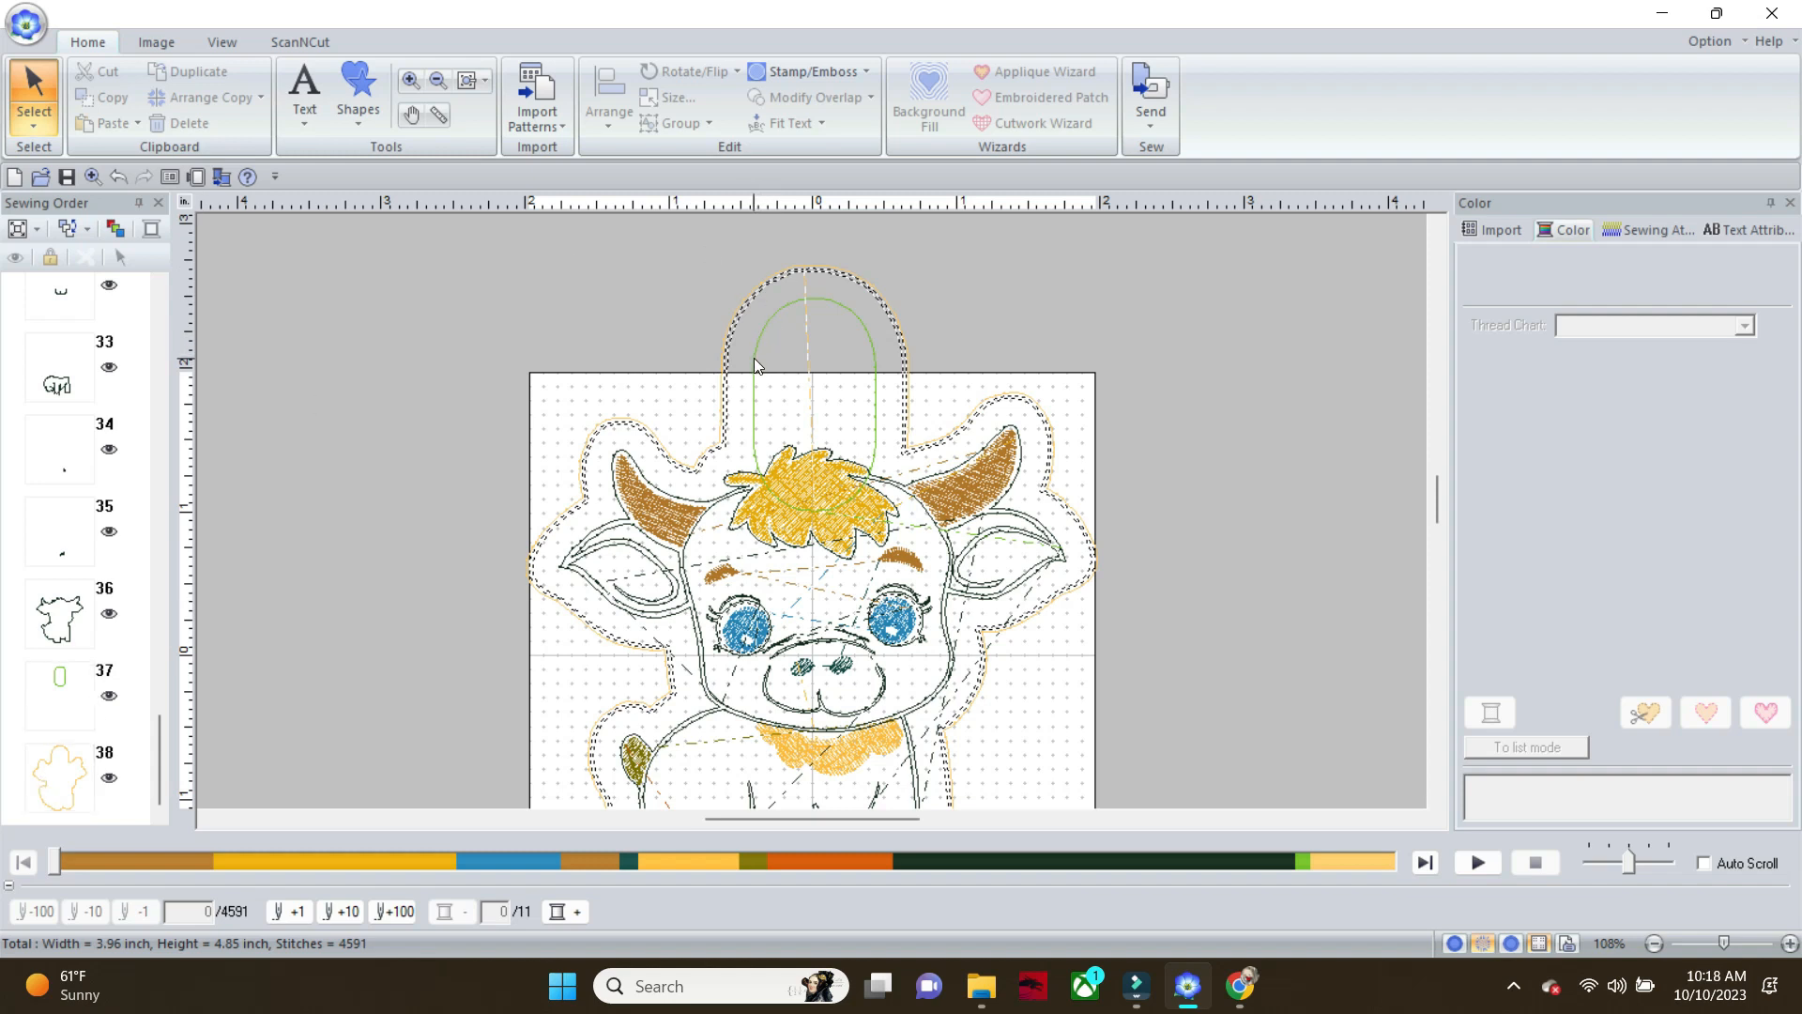
# Set the lime green rounded rectangle above the calf's head to Not Sewn (Line)
pyautogui.click(68, 690)
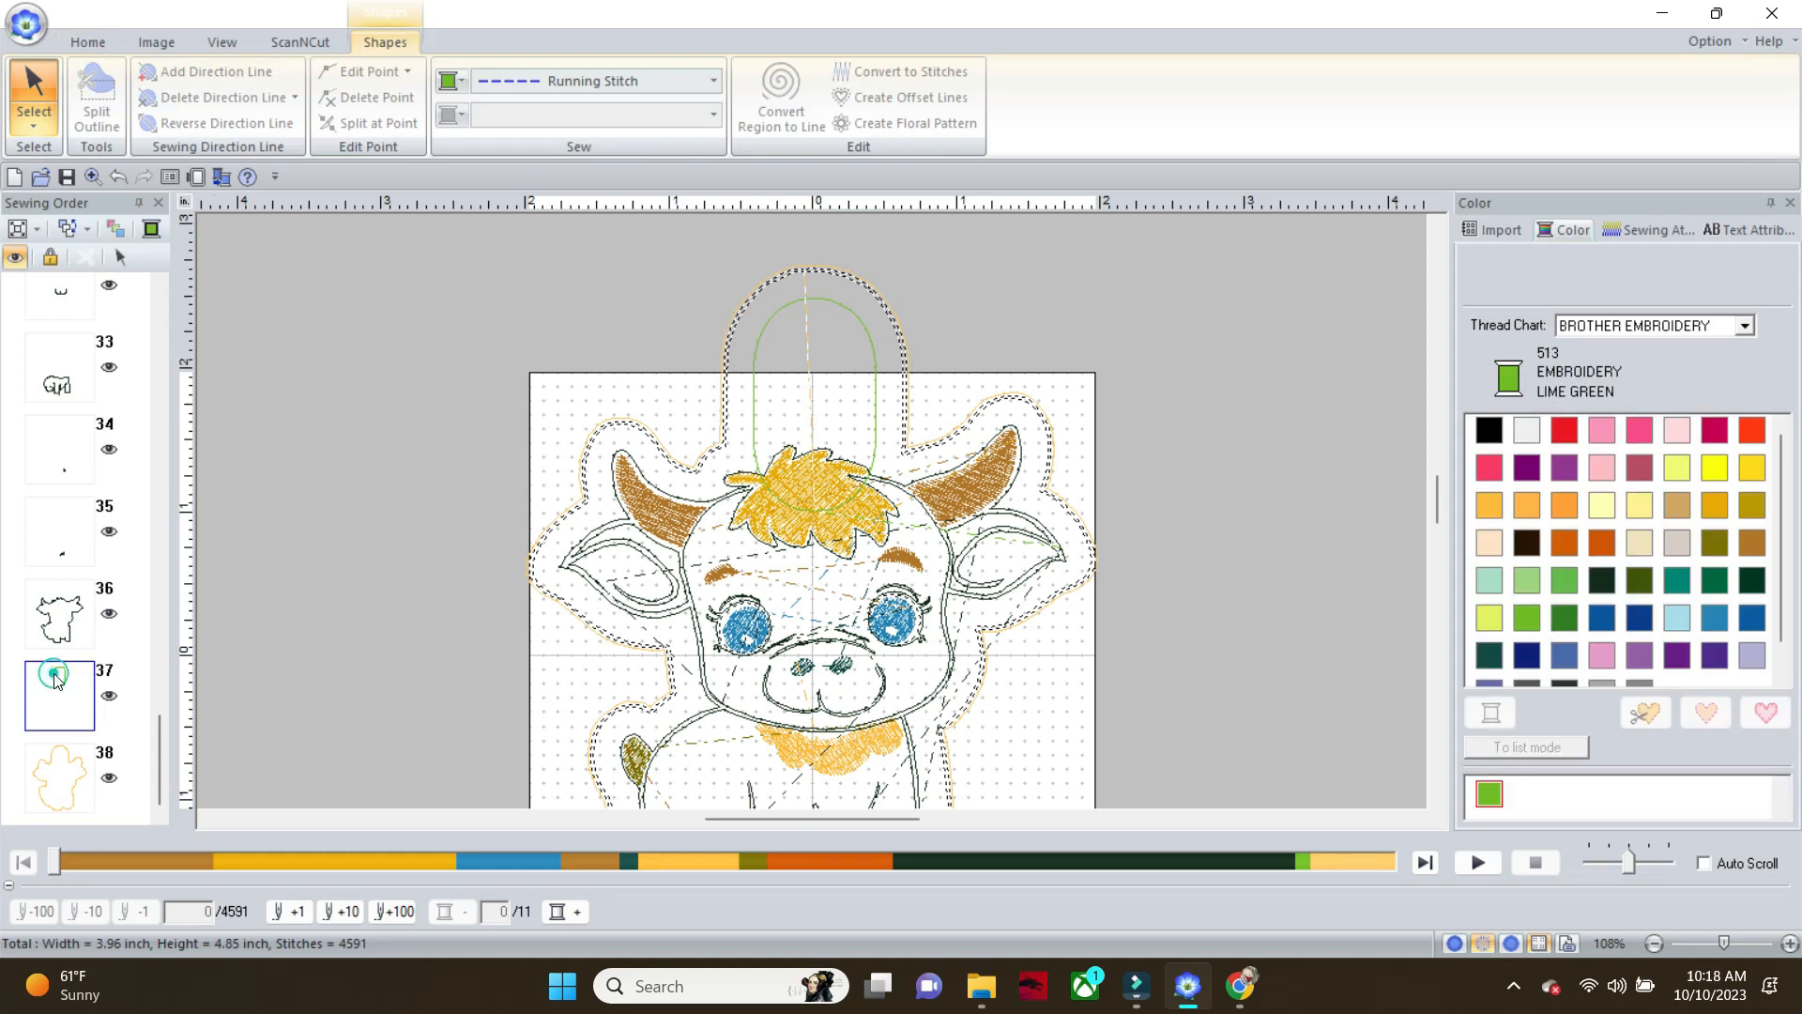
pyautogui.click(718, 82)
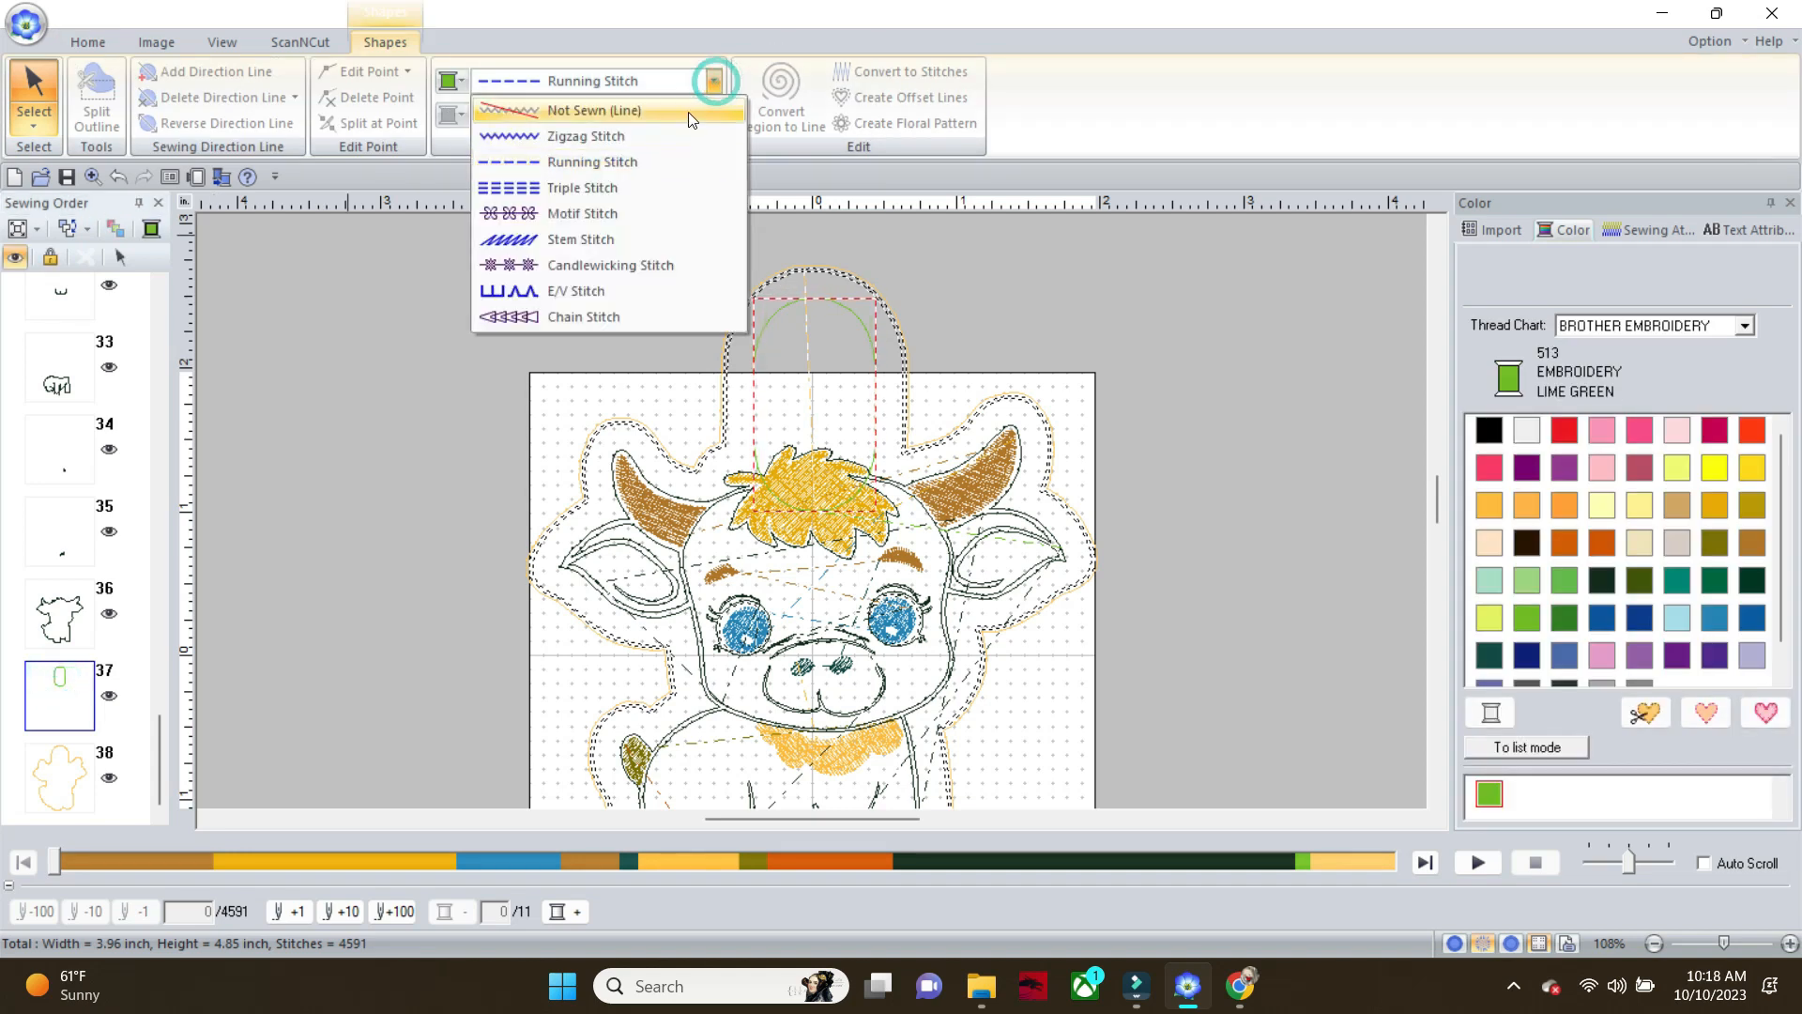
pyautogui.click(687, 111)
pyautogui.press('Delete')
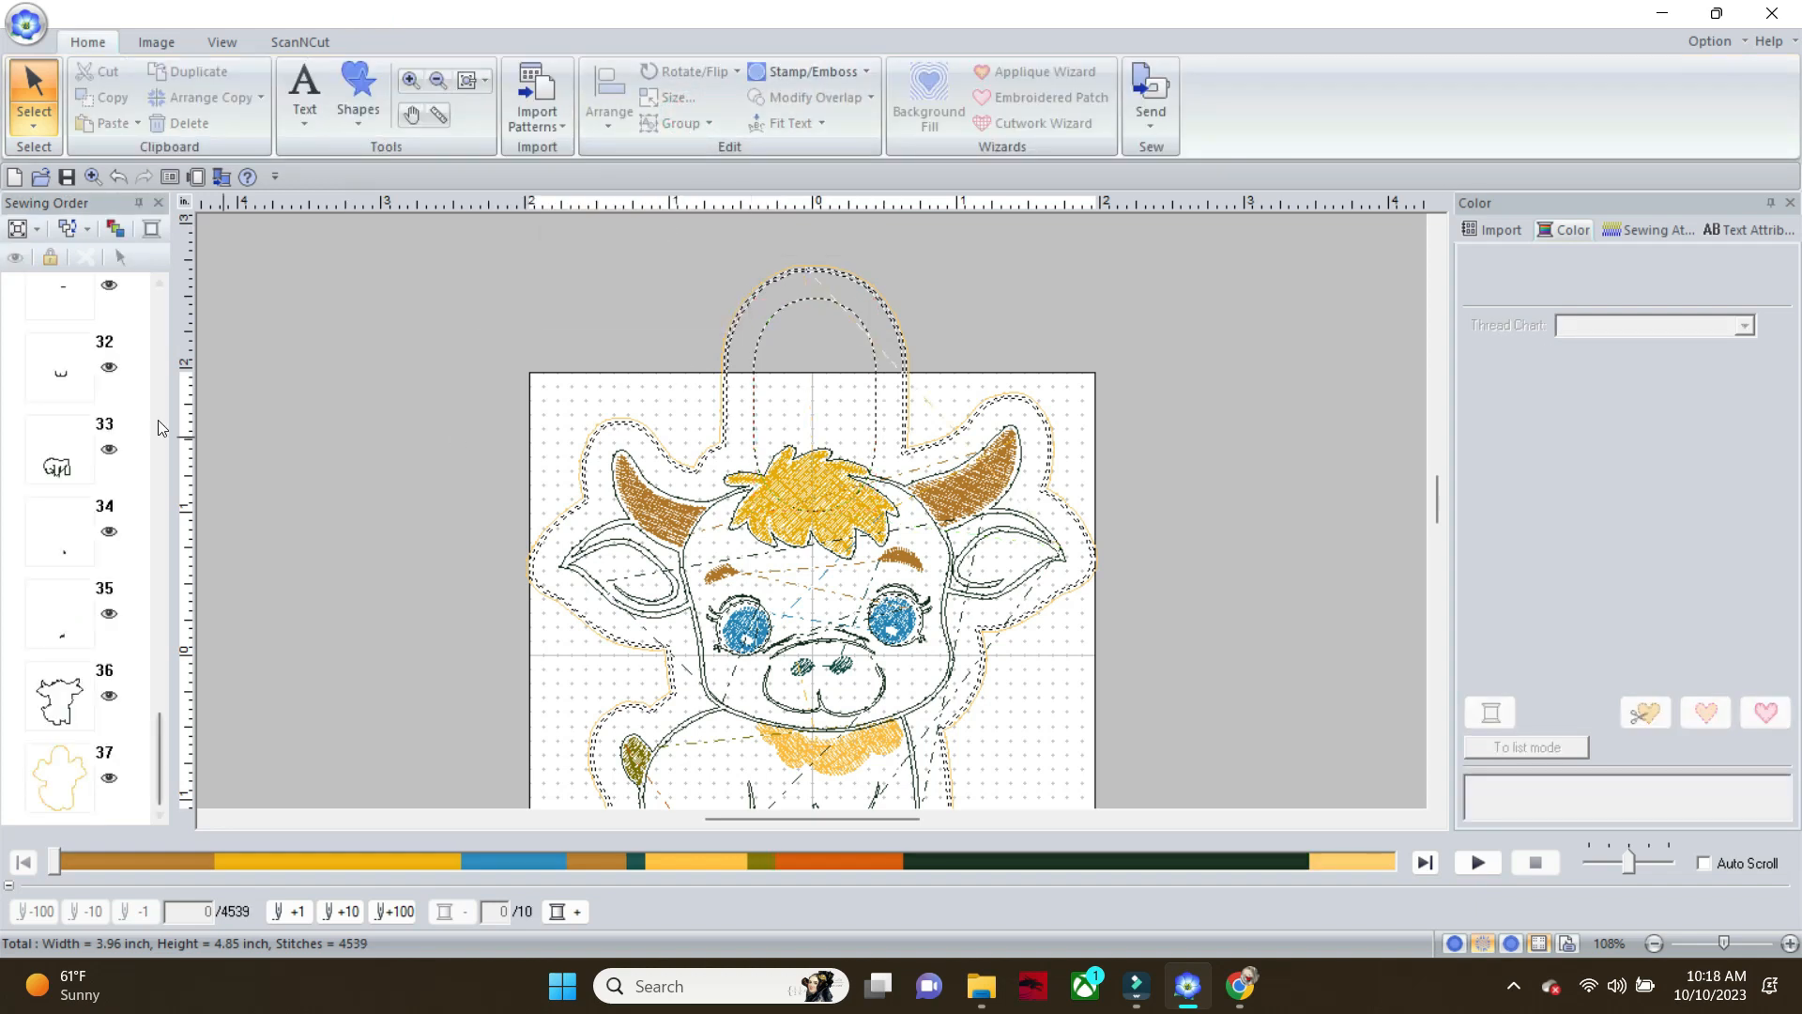
# Select the whole design including the surrounding outline and tab, and scale it down to about 3.54 × 4.33 inches
pyautogui.click(64, 784)
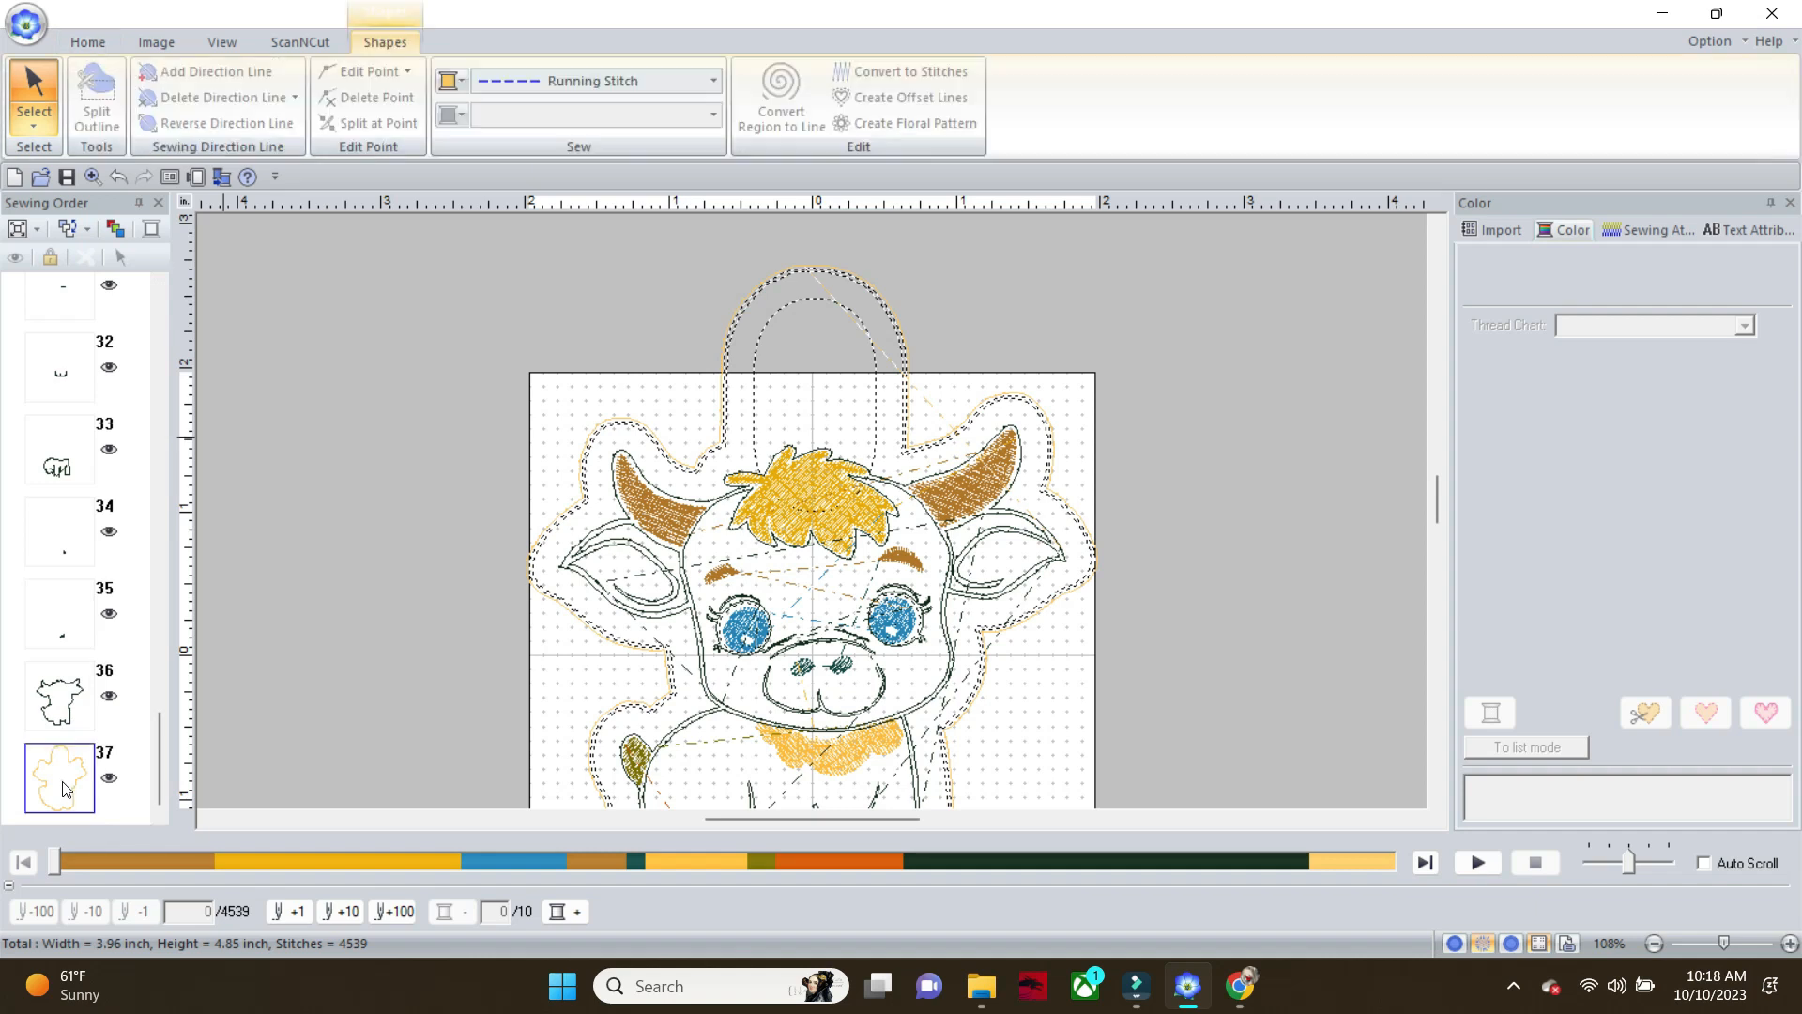
pyautogui.click(600, 424)
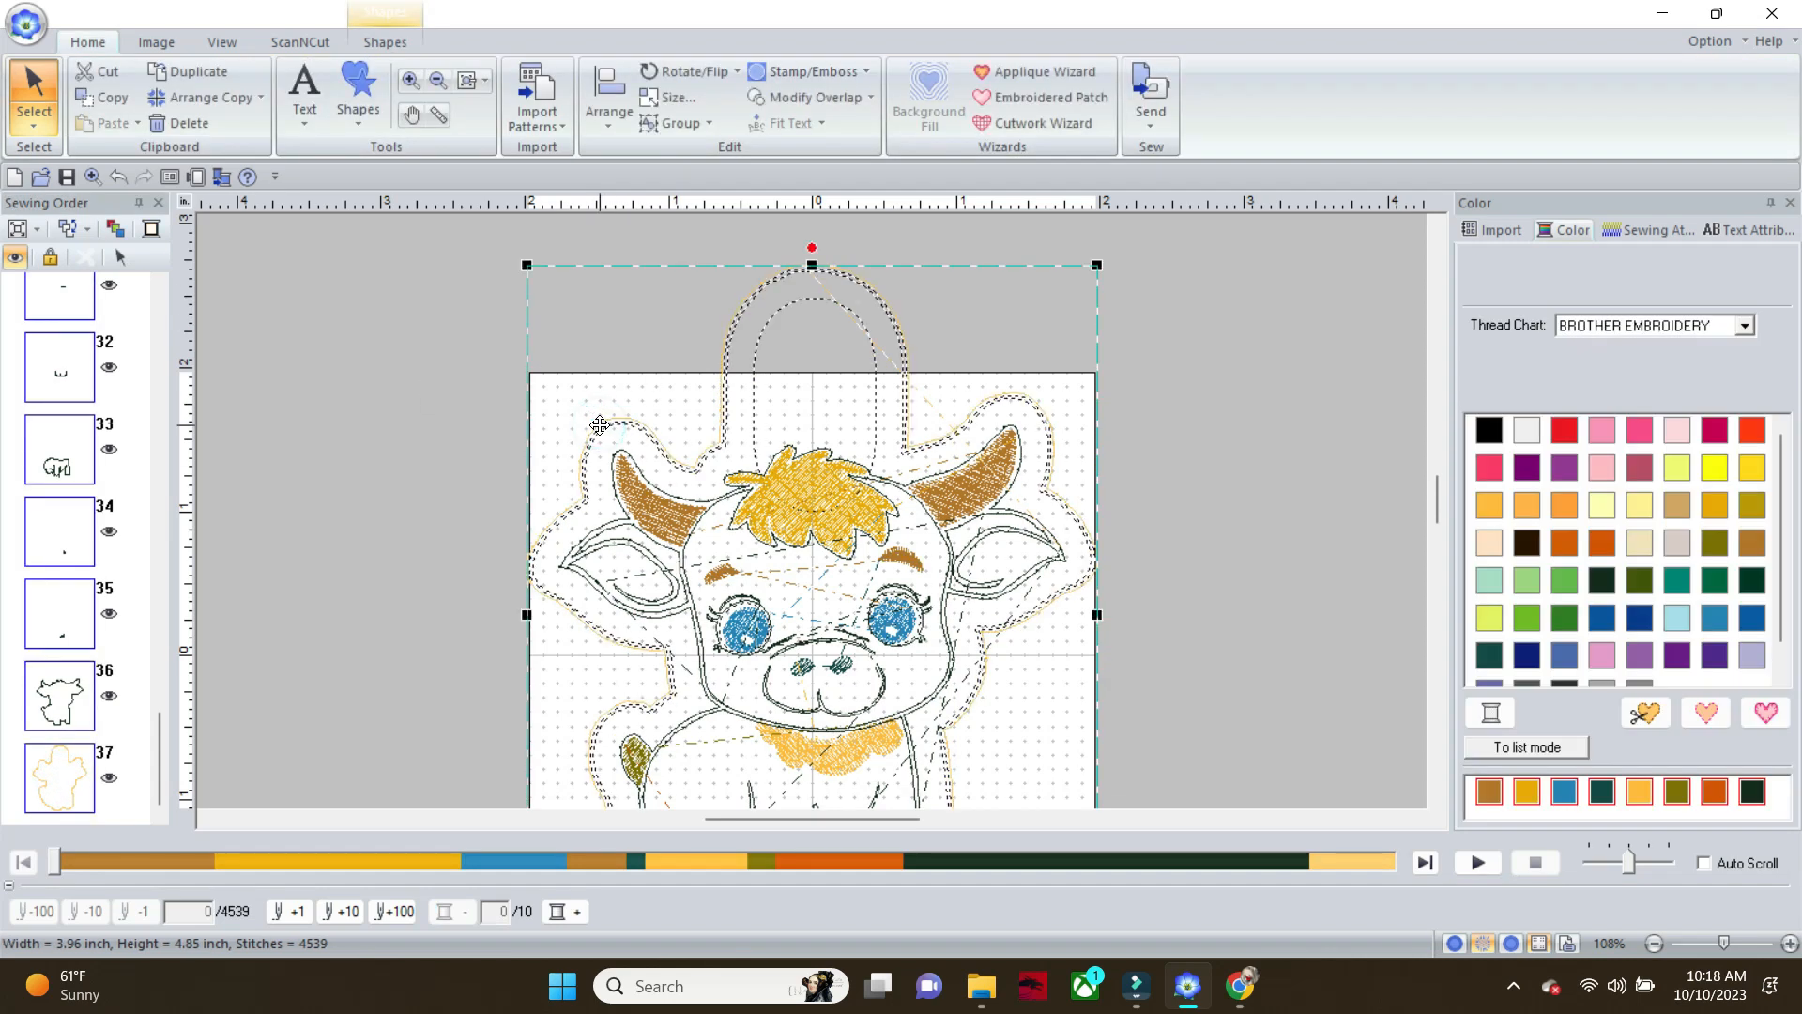
pyautogui.moveTo(528, 266); pyautogui.dragTo(561, 291)
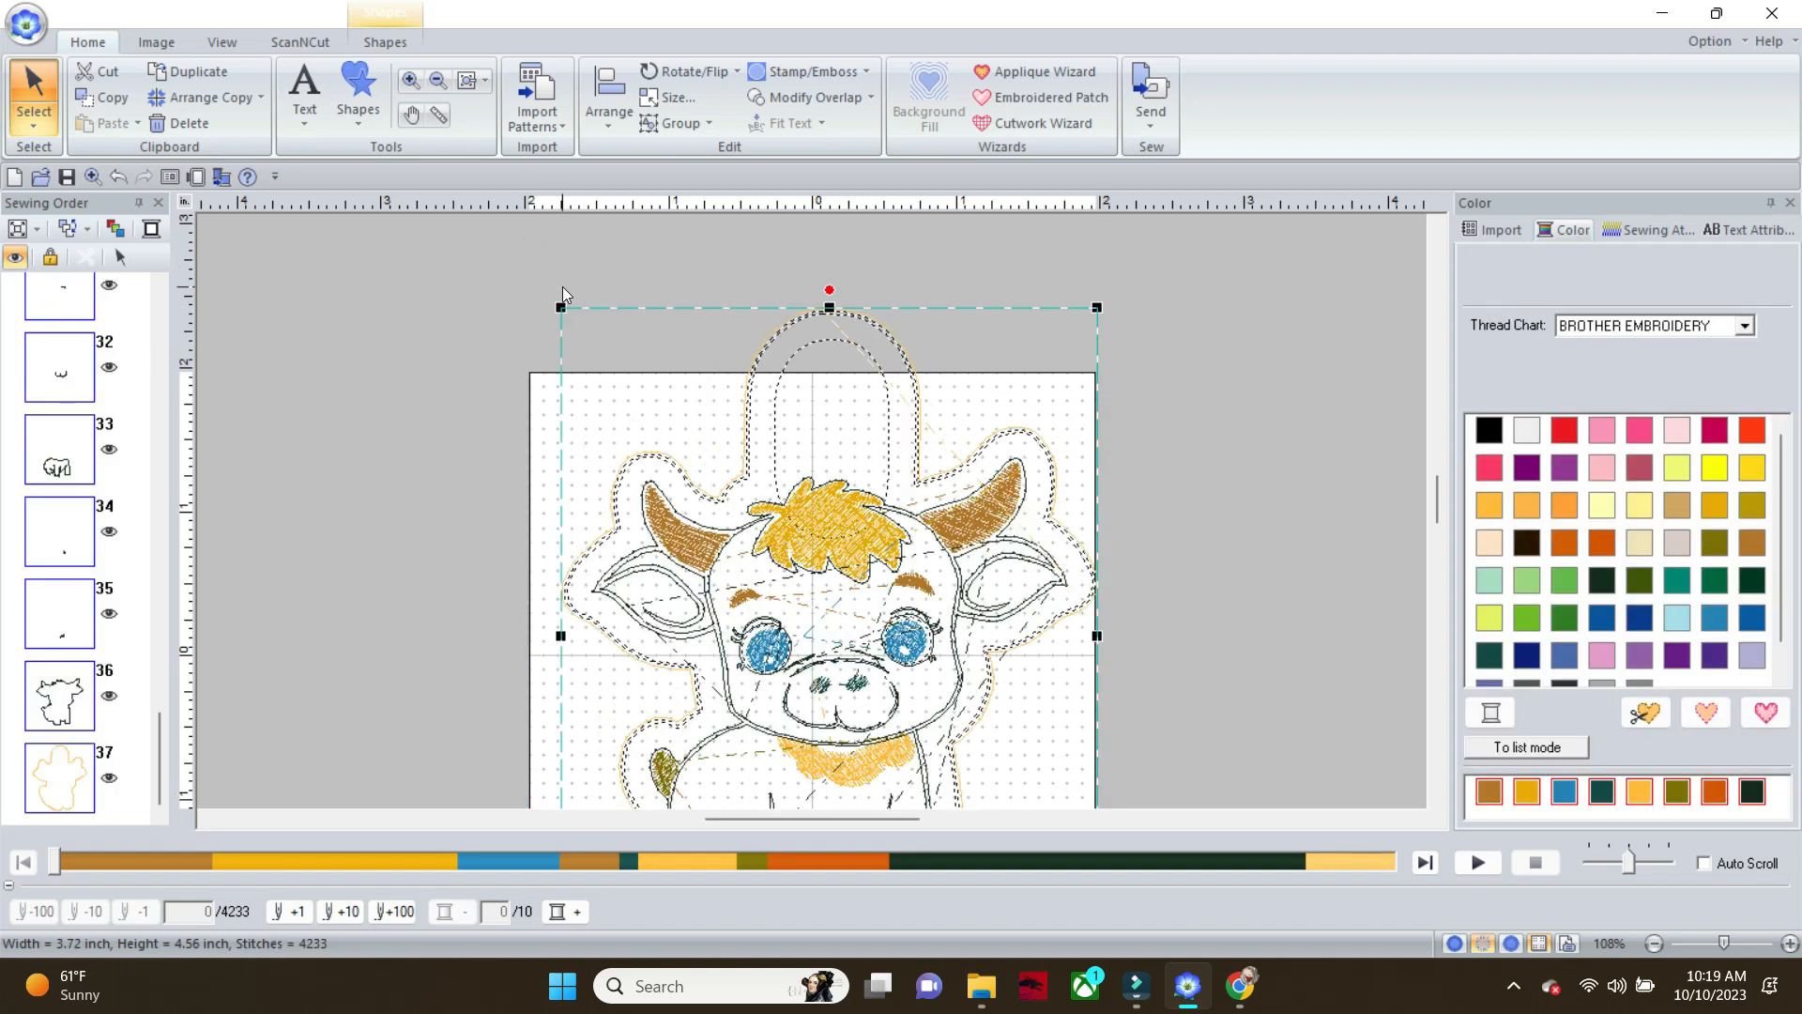
pyautogui.click(117, 178)
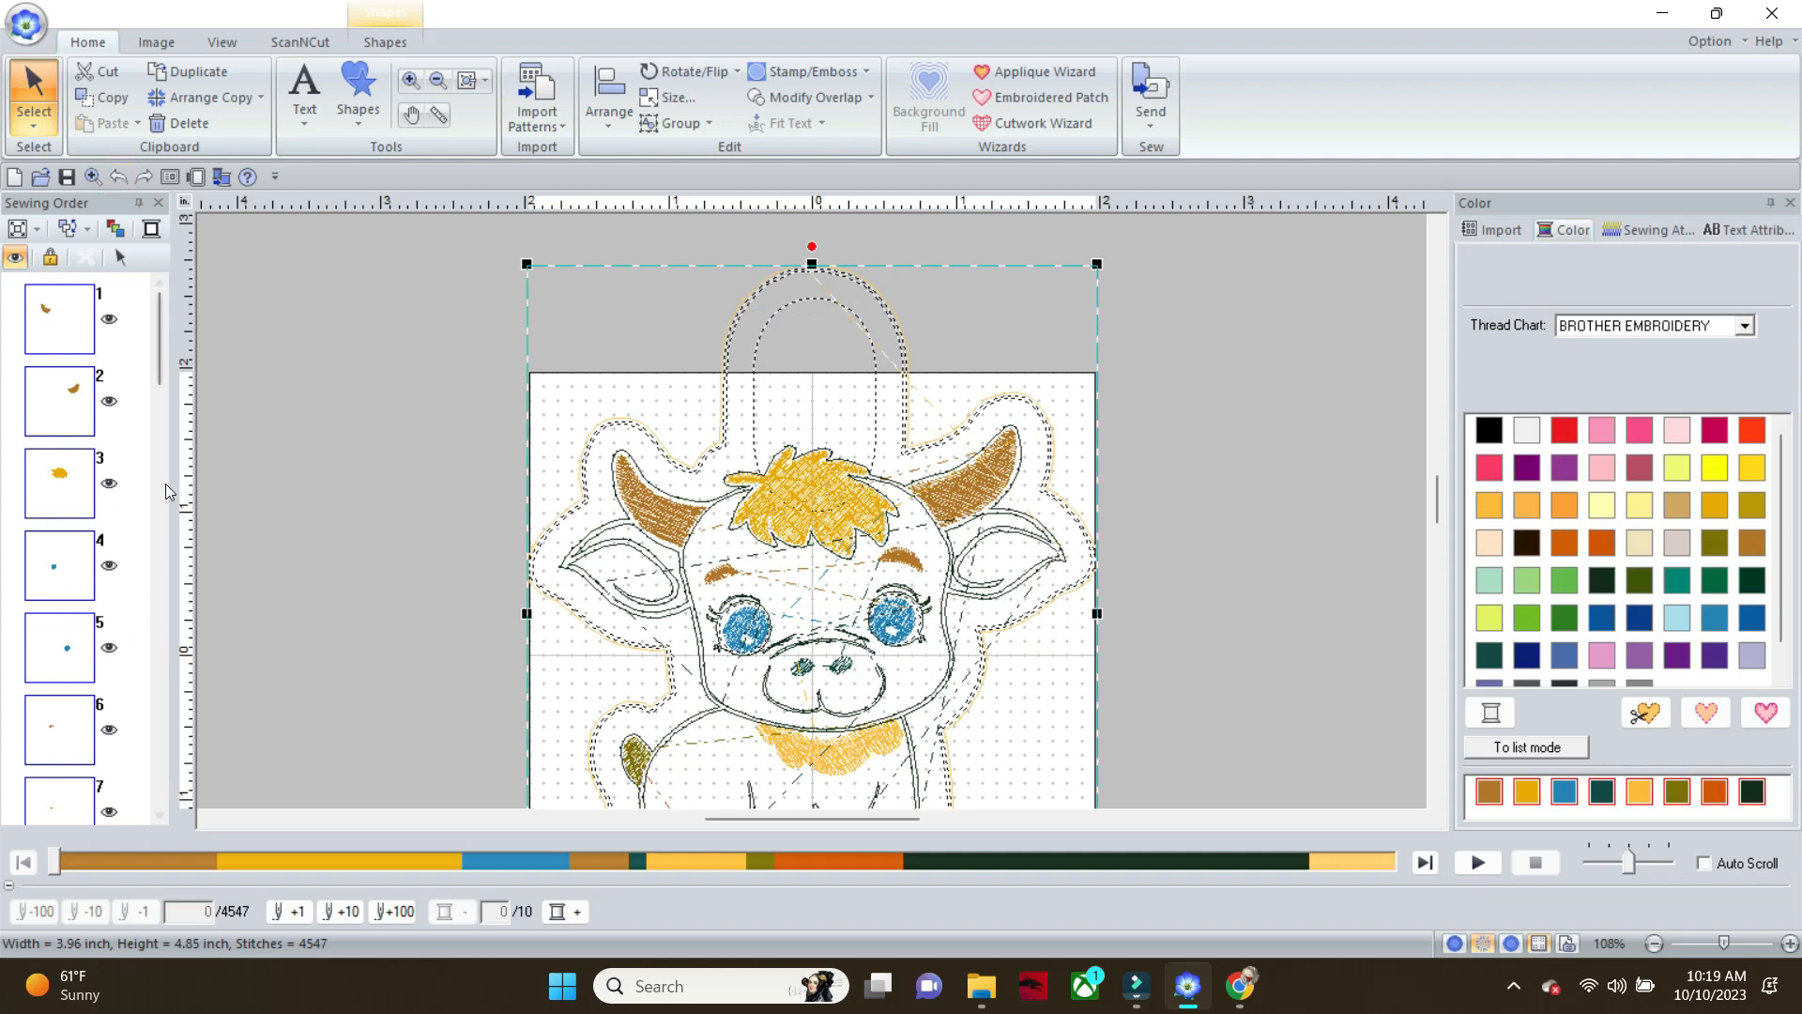
pyautogui.moveTo(160, 359); pyautogui.dragTo(162, 636)
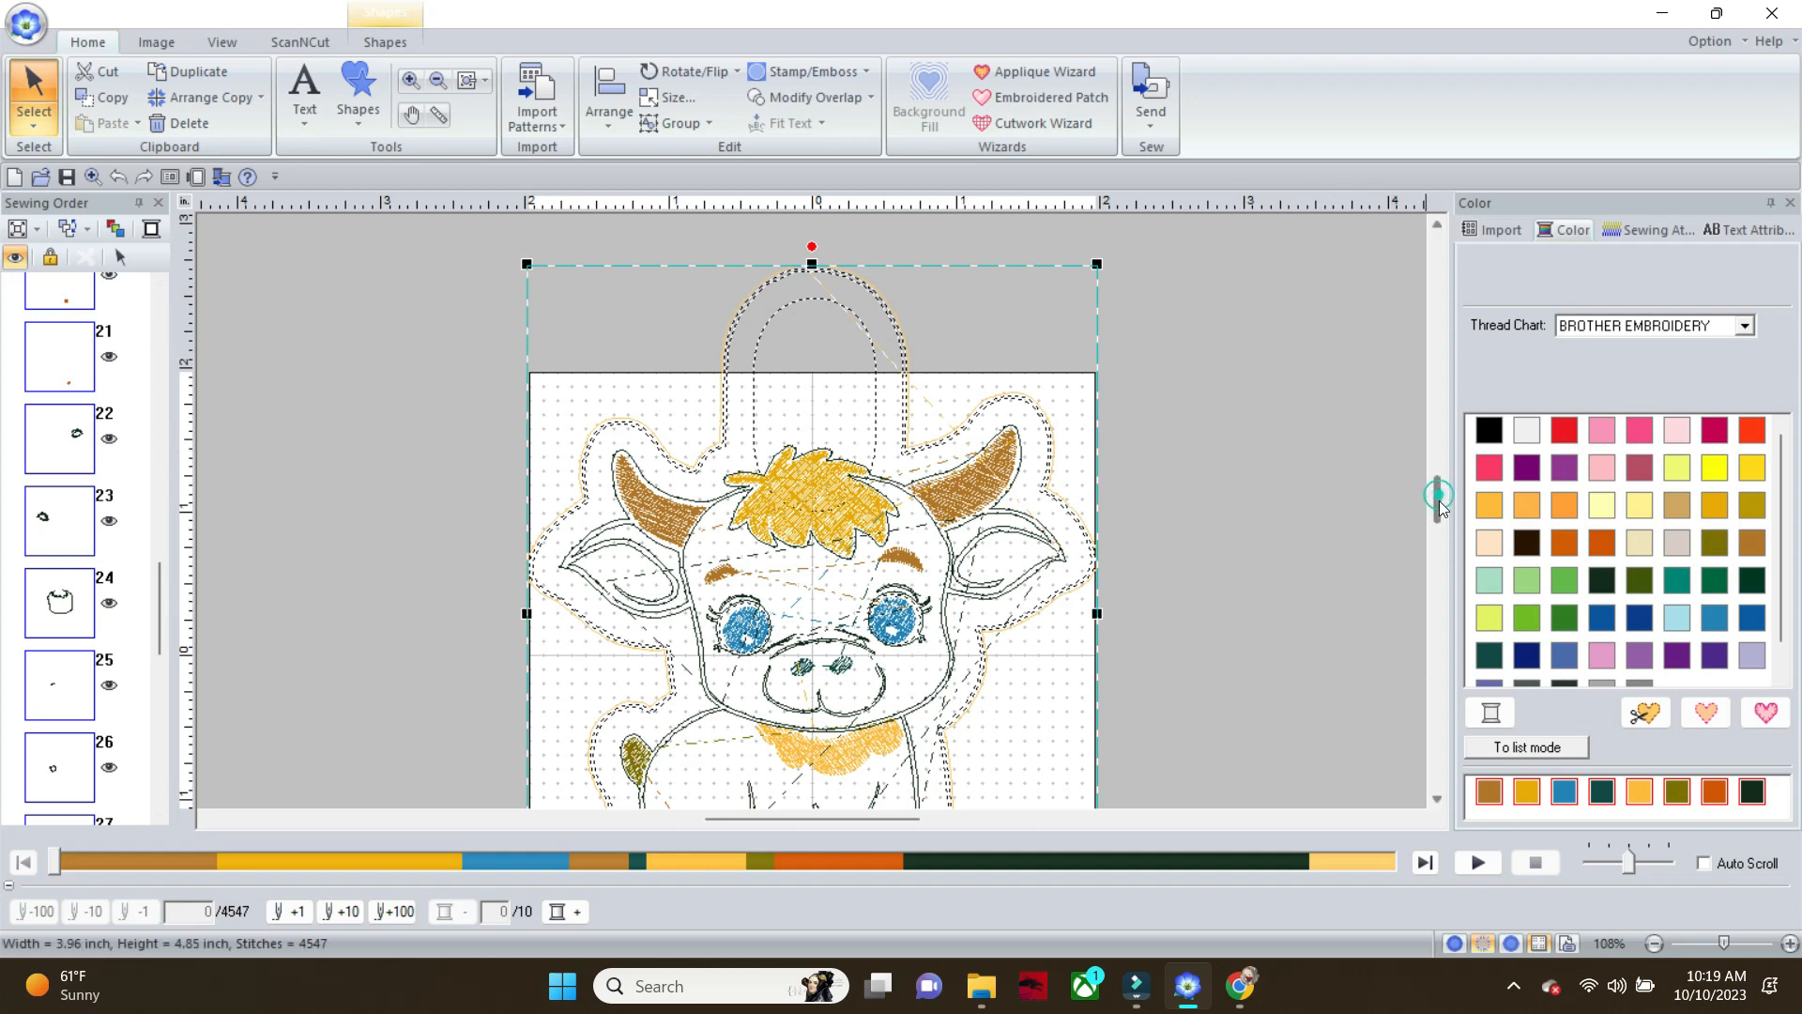
pyautogui.scroll(-3, 1438, 494)
pyautogui.scroll(4, 1438, 494)
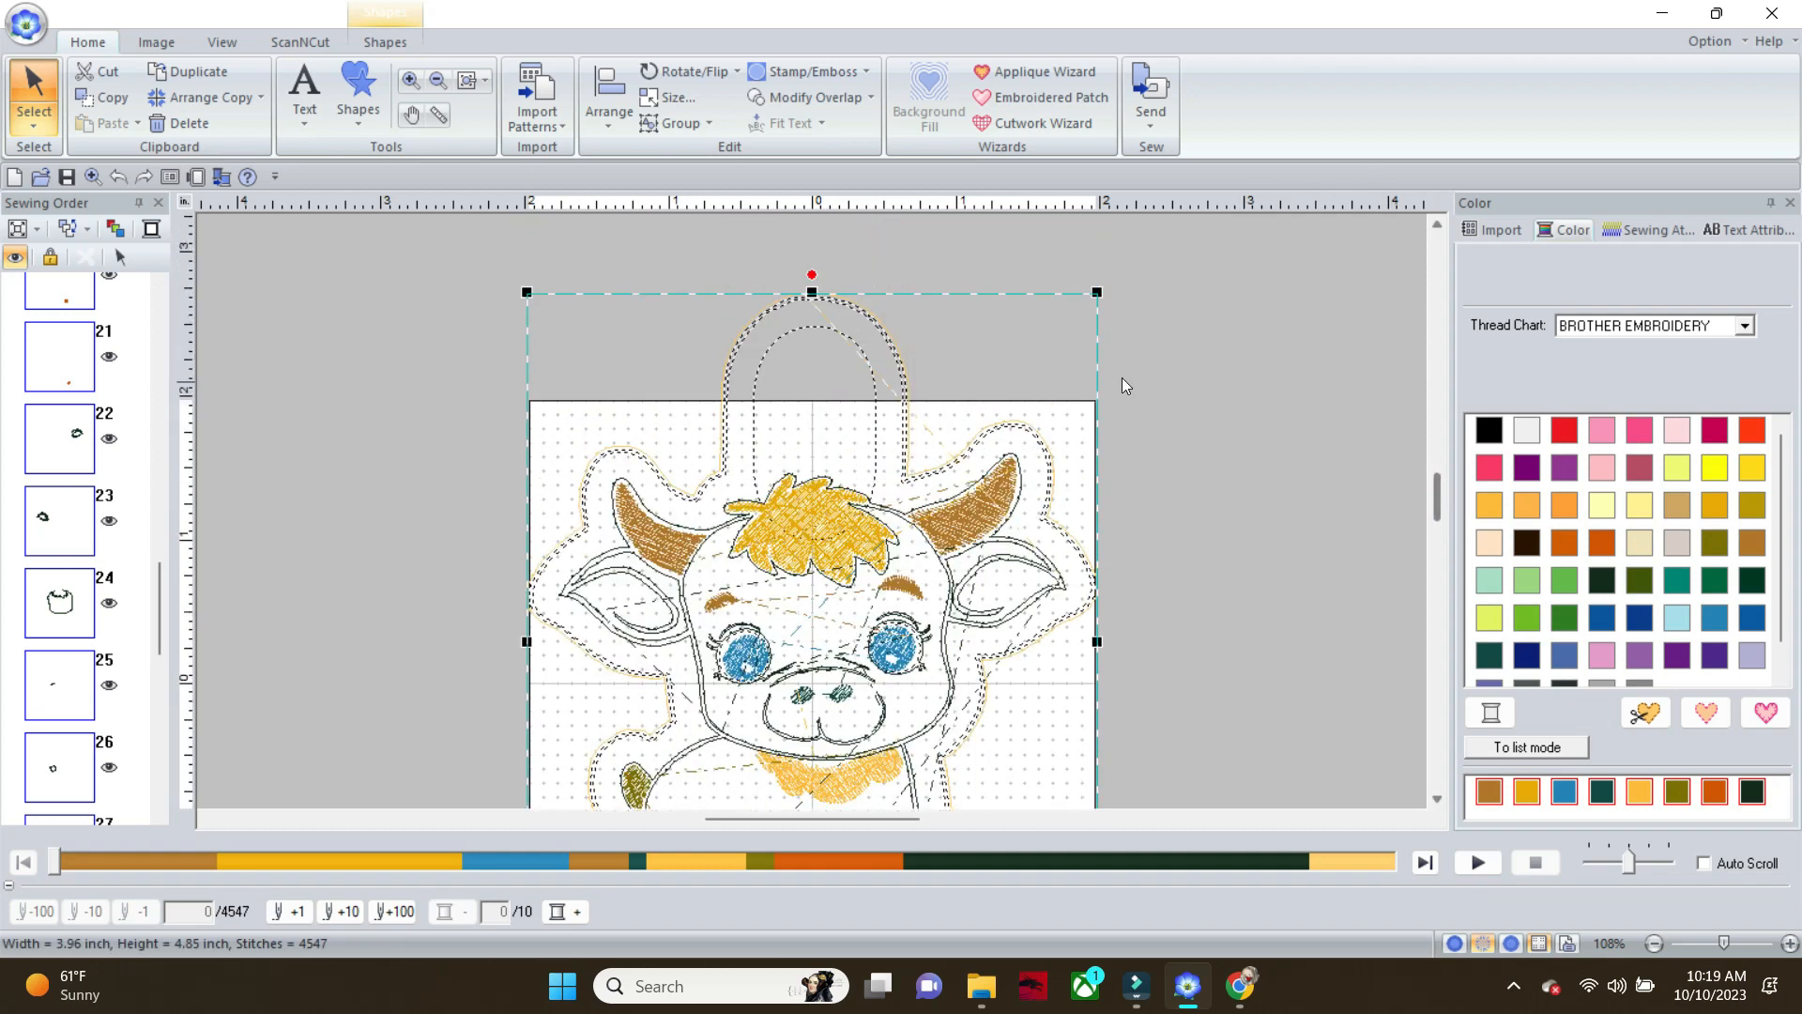
pyautogui.moveTo(1100, 289); pyautogui.dragTo(1059, 369)
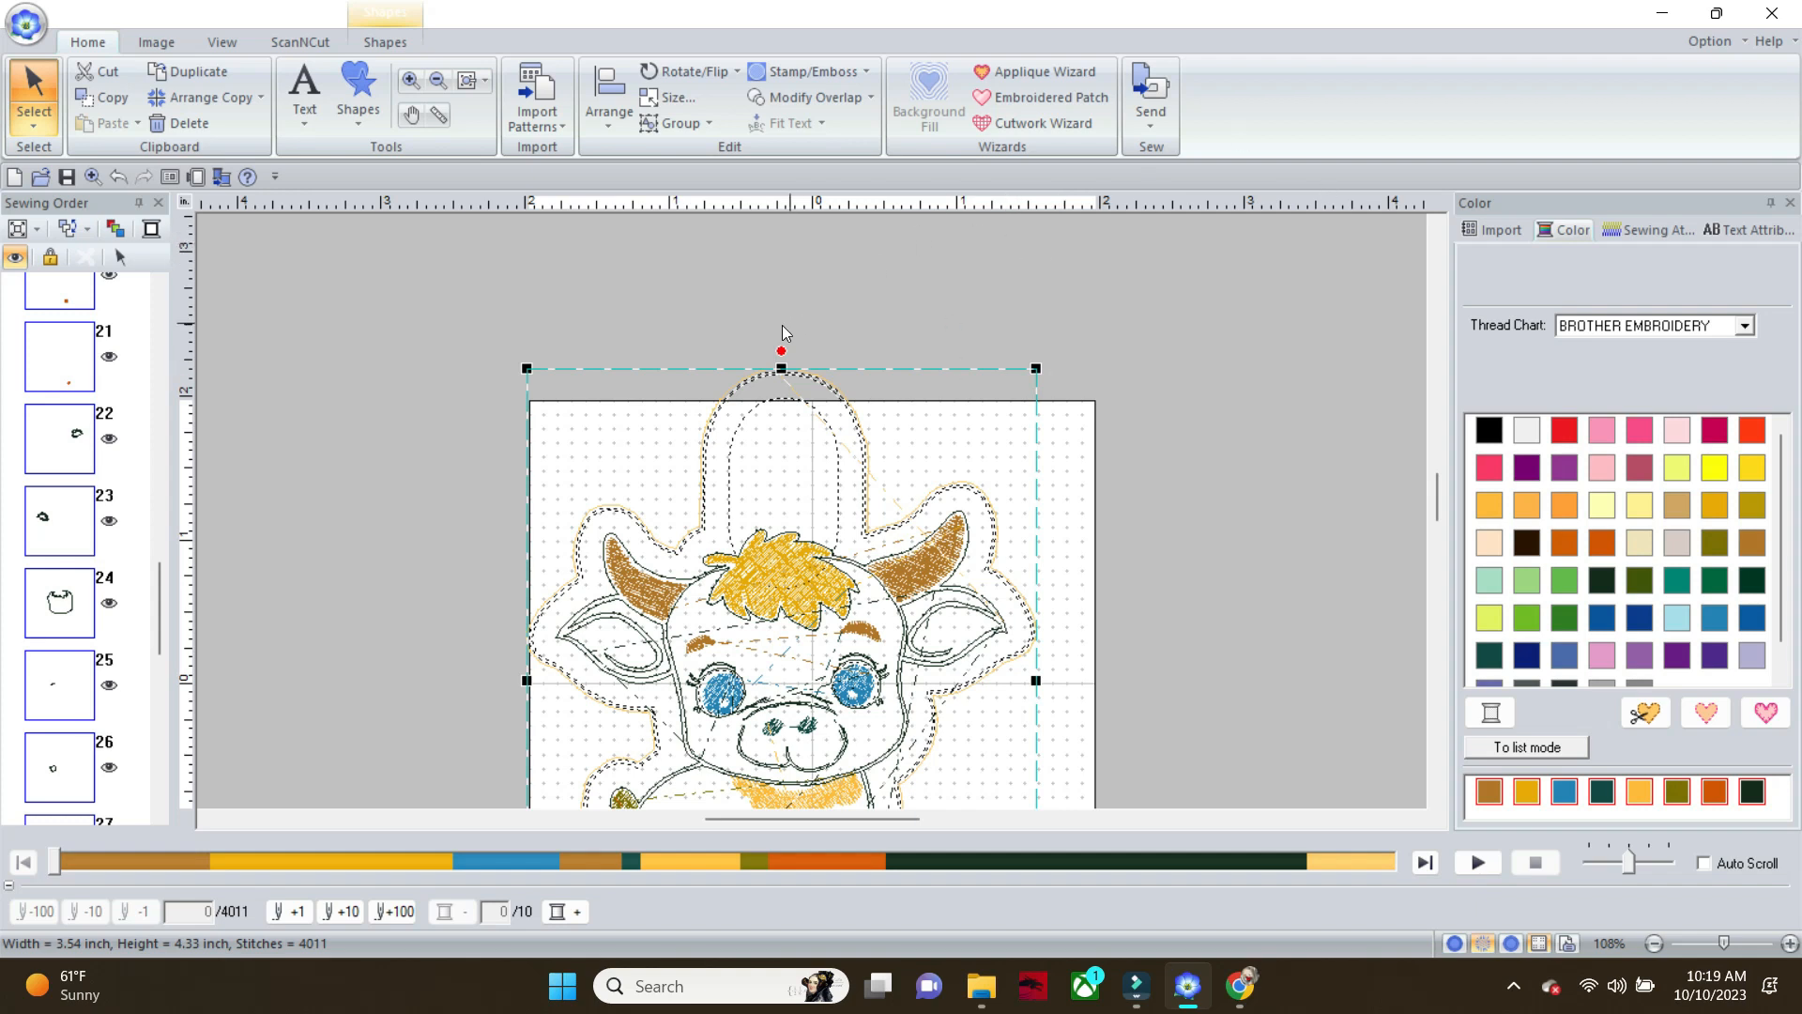
# Rotate the whole design counterclockwise until the outline and tab fit within the page, and scale it down to about 3.22 × 3.62 inches
pyautogui.moveTo(779, 353); pyautogui.dragTo(605, 404)
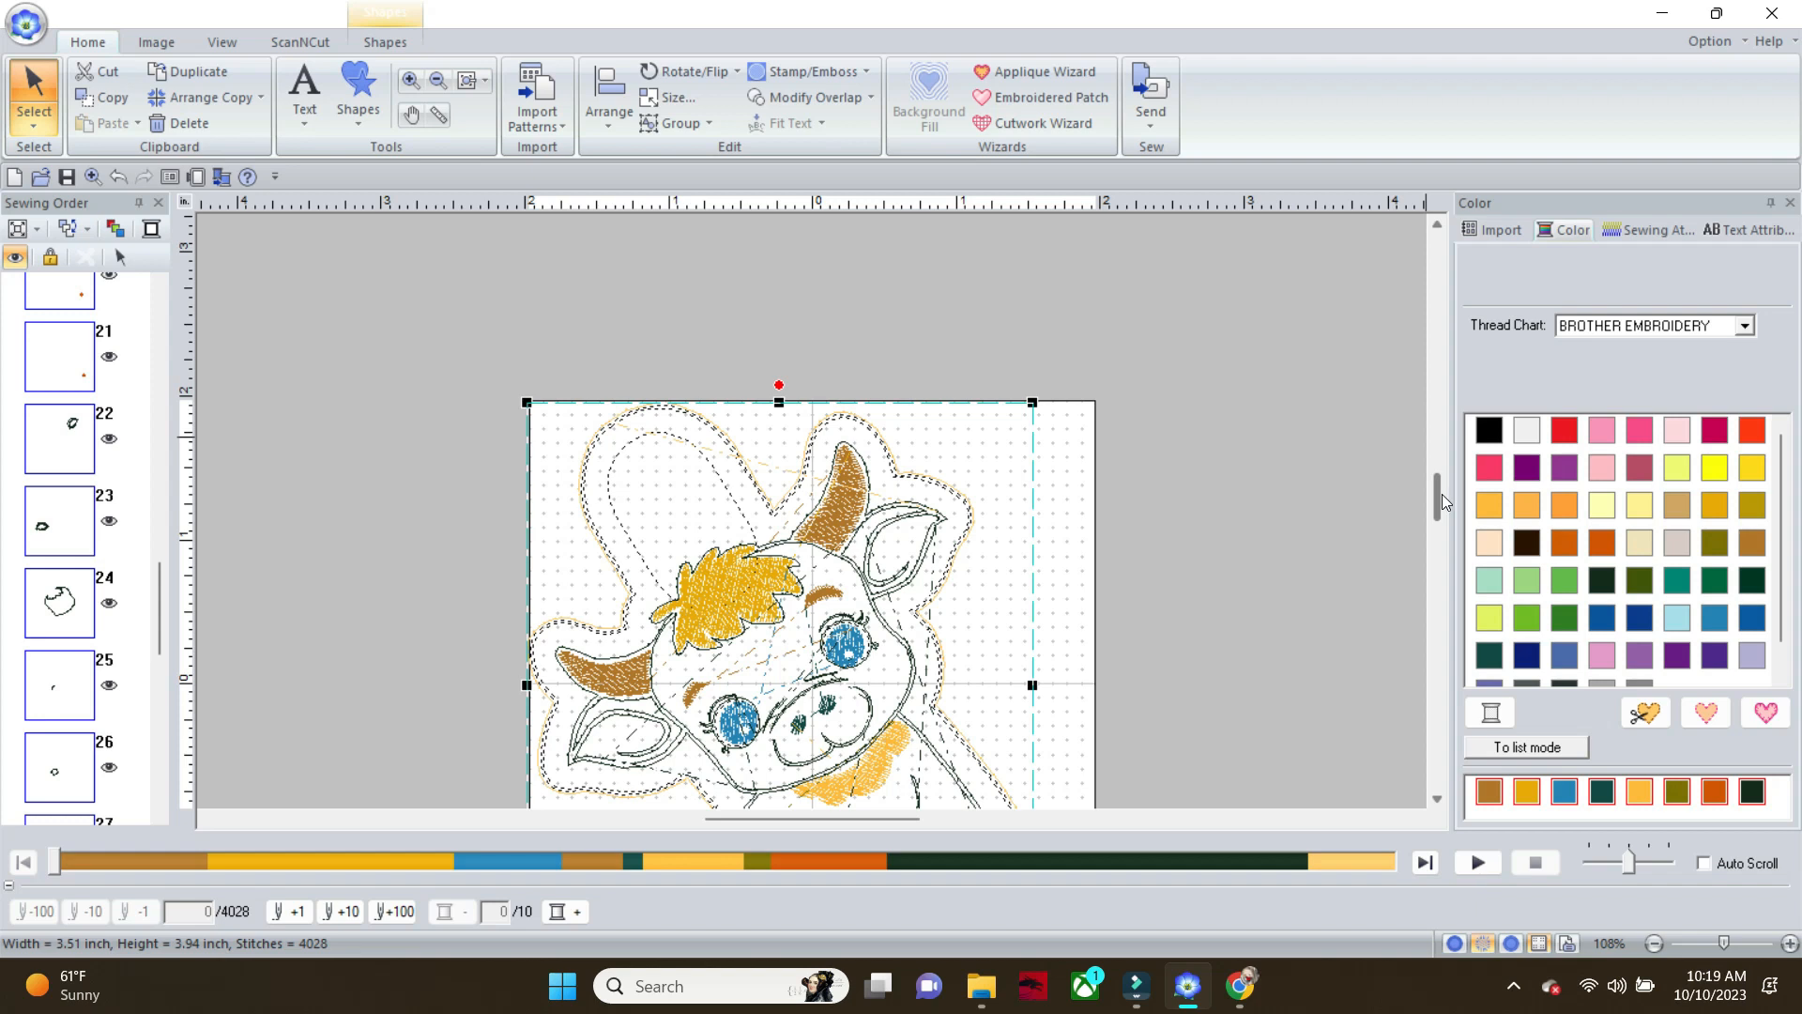
pyautogui.moveTo(1442, 493); pyautogui.dragTo(1439, 509)
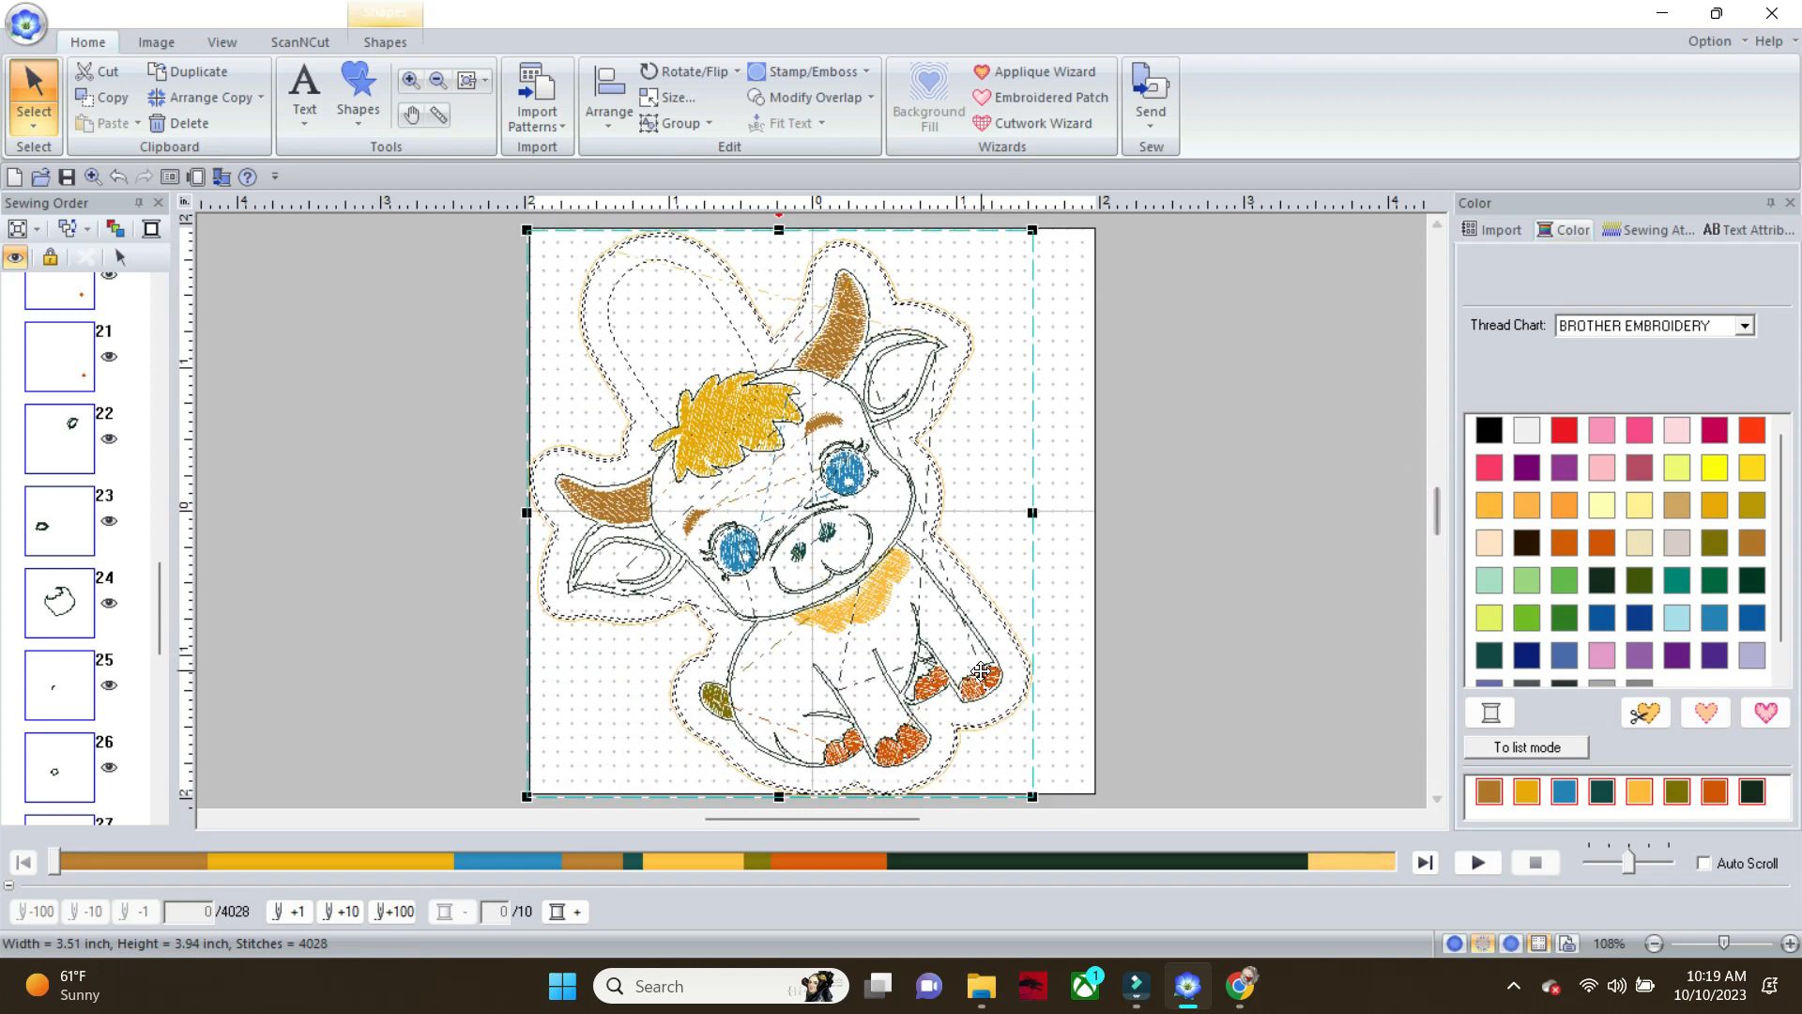
pyautogui.moveTo(1032, 798); pyautogui.dragTo(1000, 751)
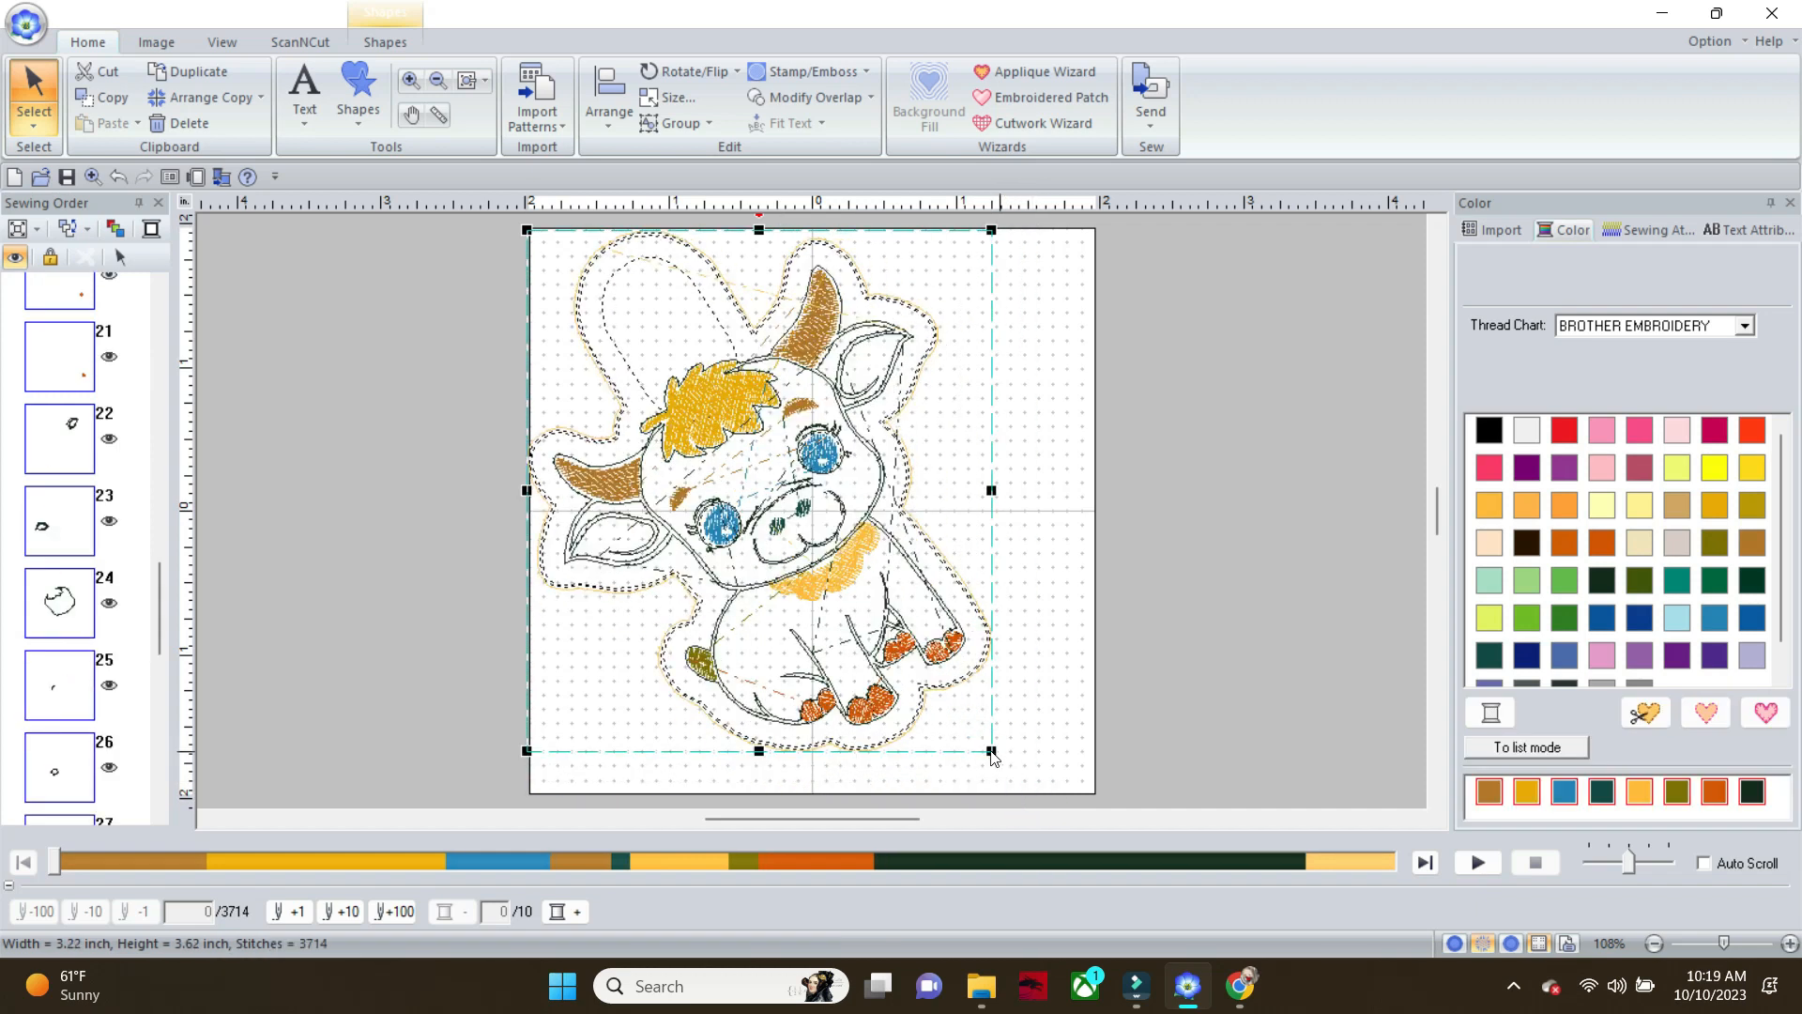
# Move the tilted design to the middle of the page and rotate it slightly further counterclockwise
pyautogui.moveTo(754, 382); pyautogui.dragTo(770, 401)
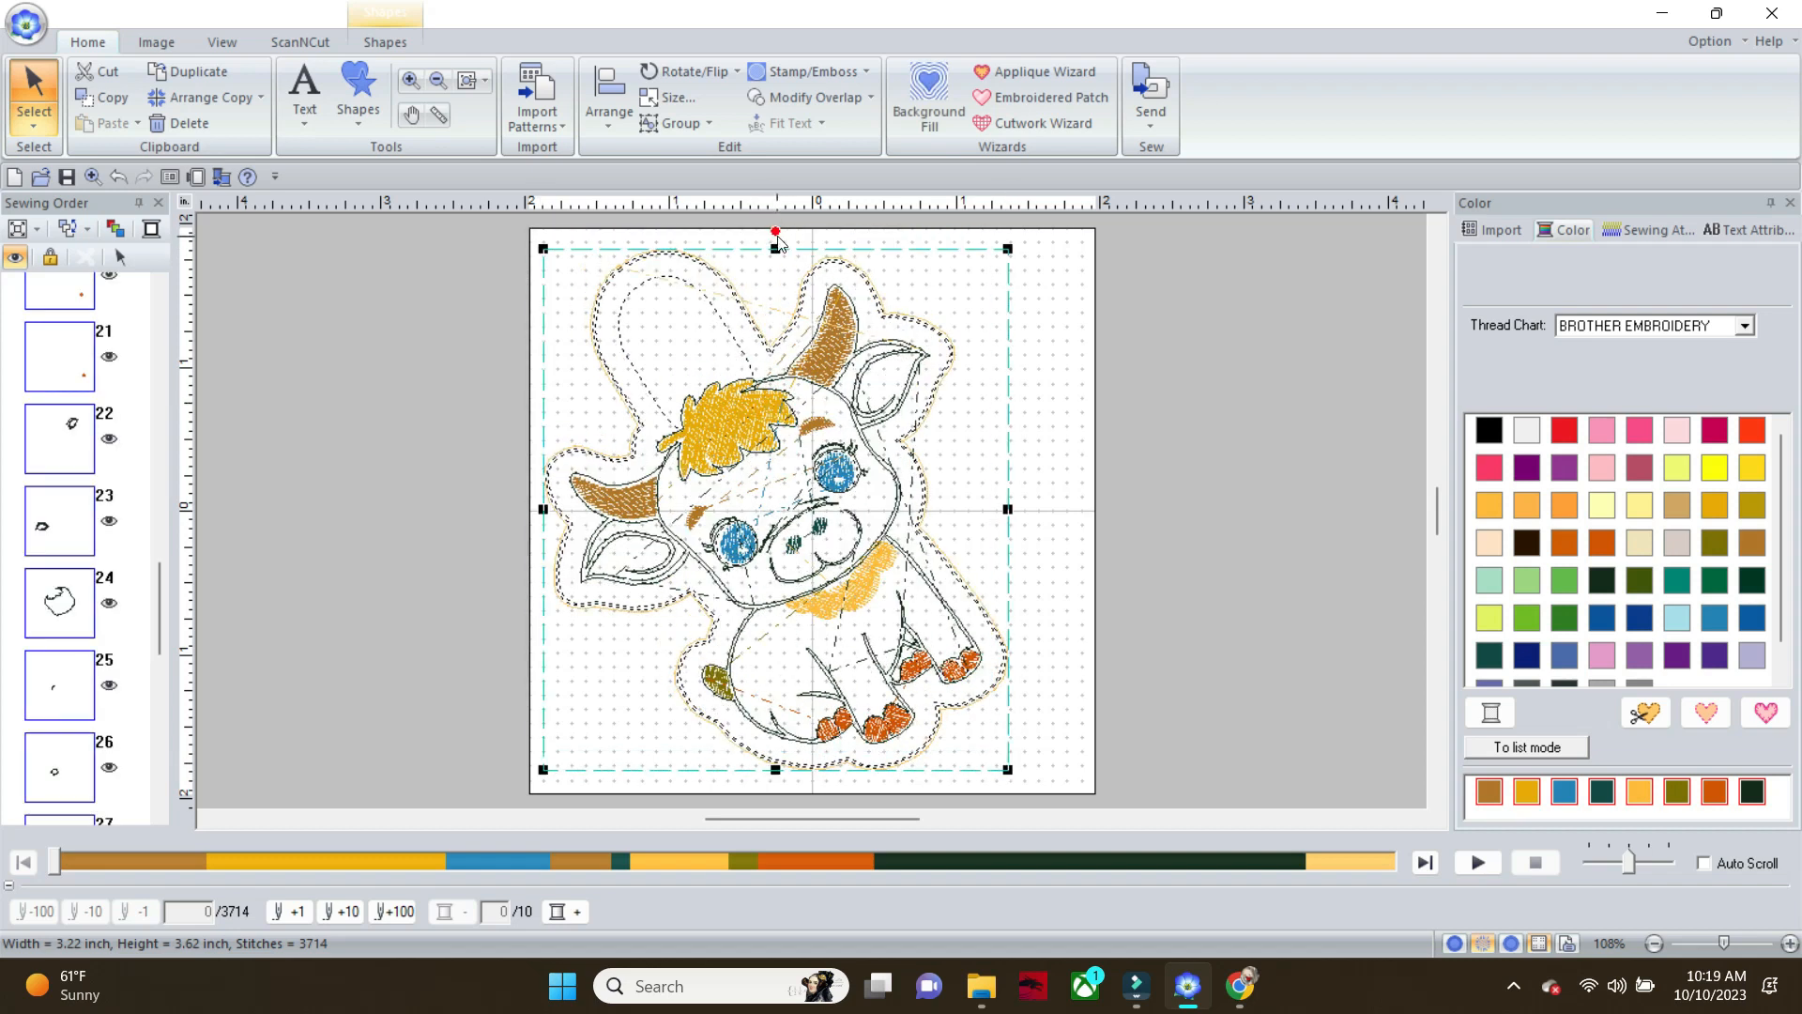
pyautogui.click(777, 242)
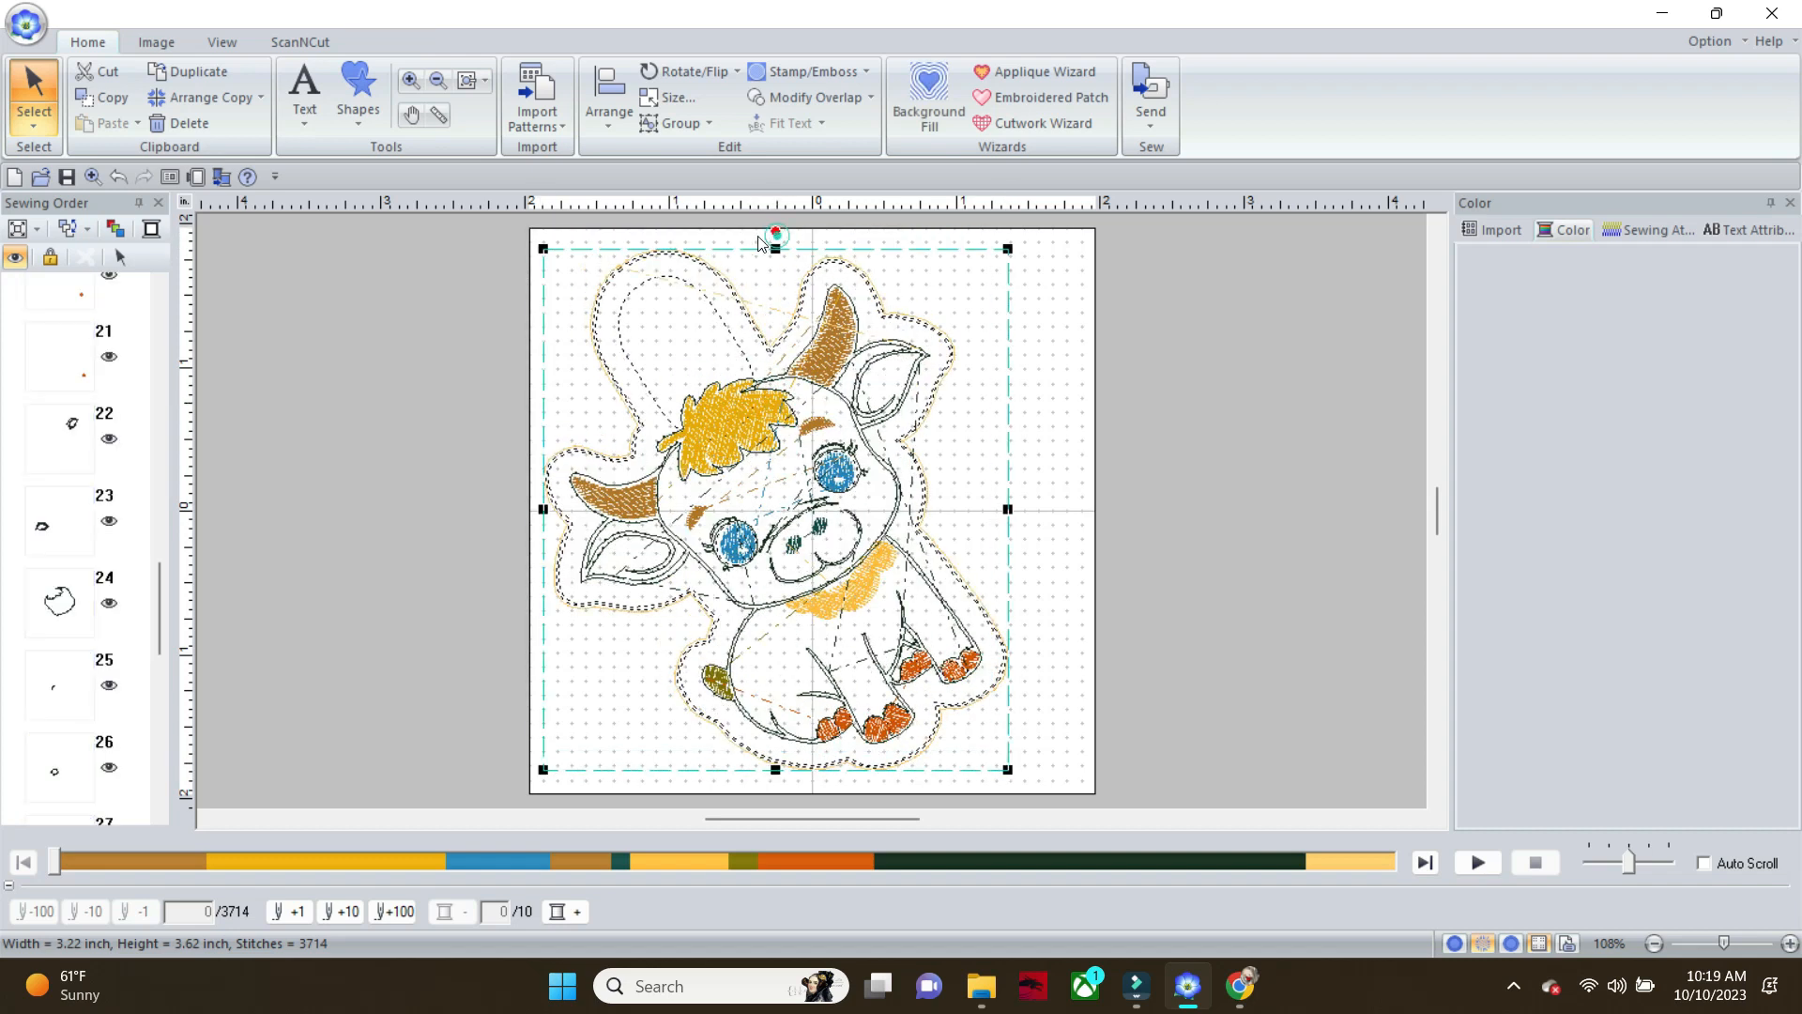
pyautogui.click(802, 291)
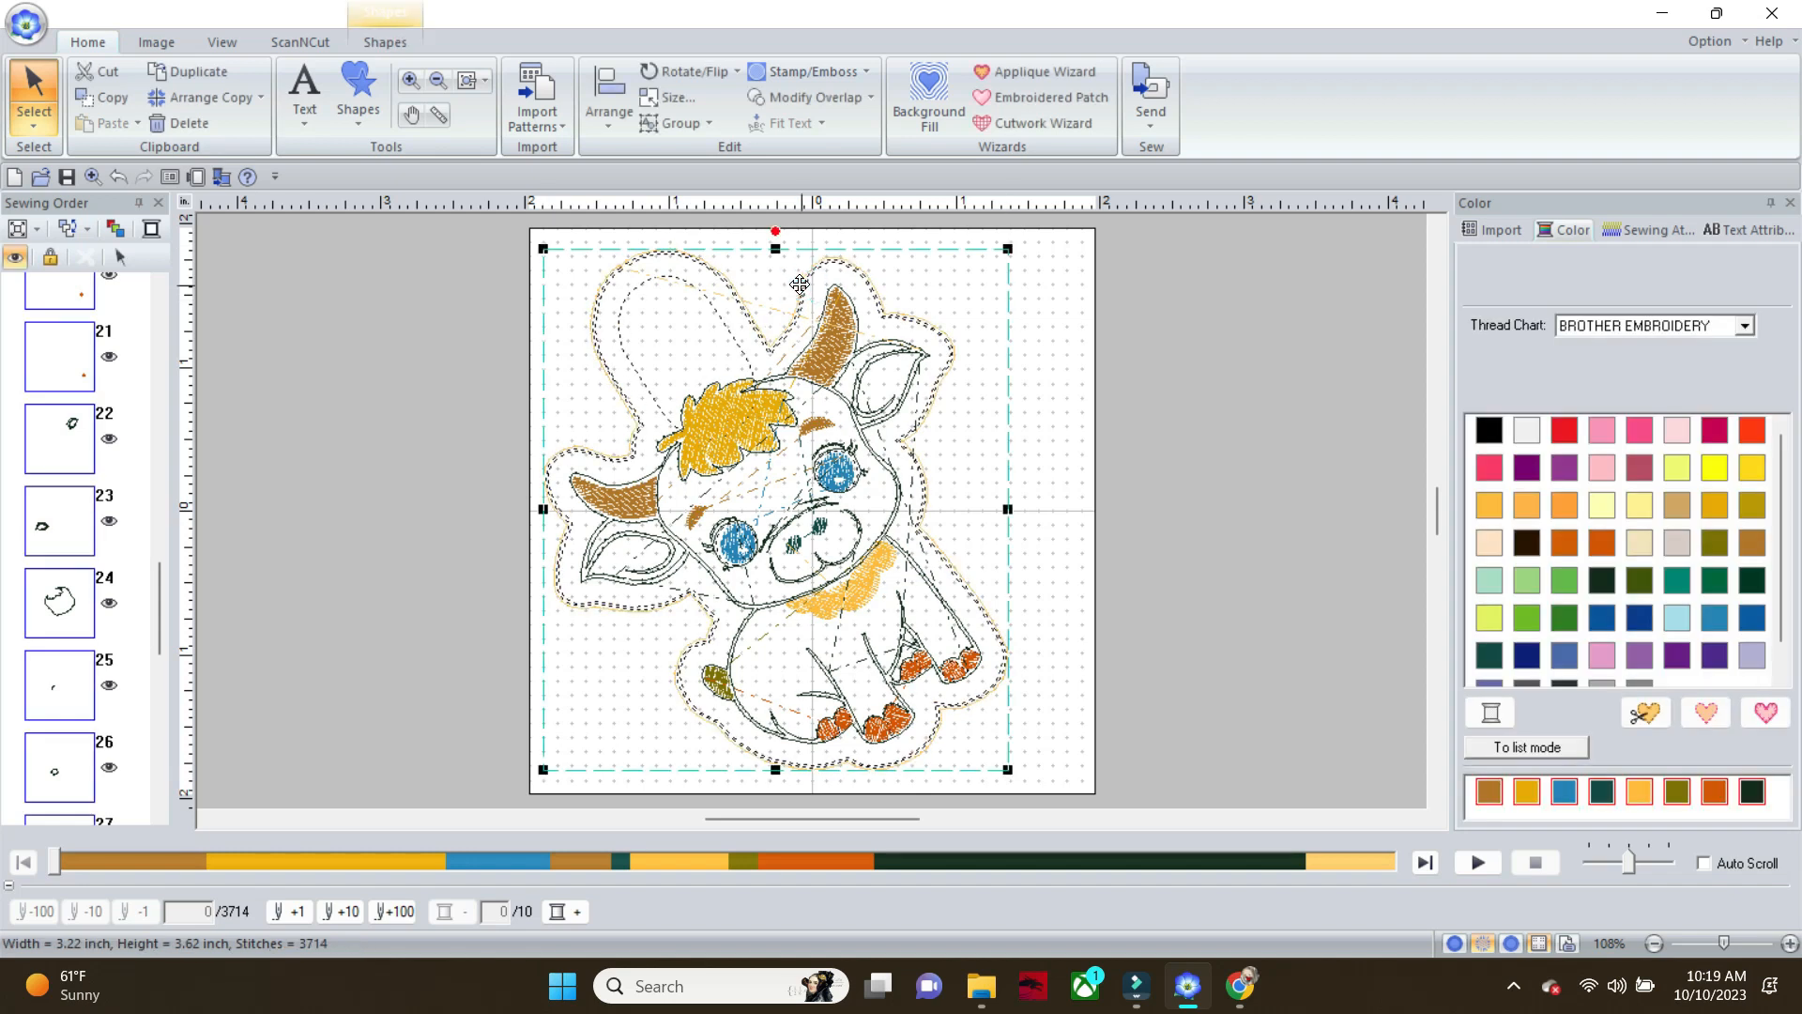
pyautogui.moveTo(774, 226); pyautogui.dragTo(733, 226)
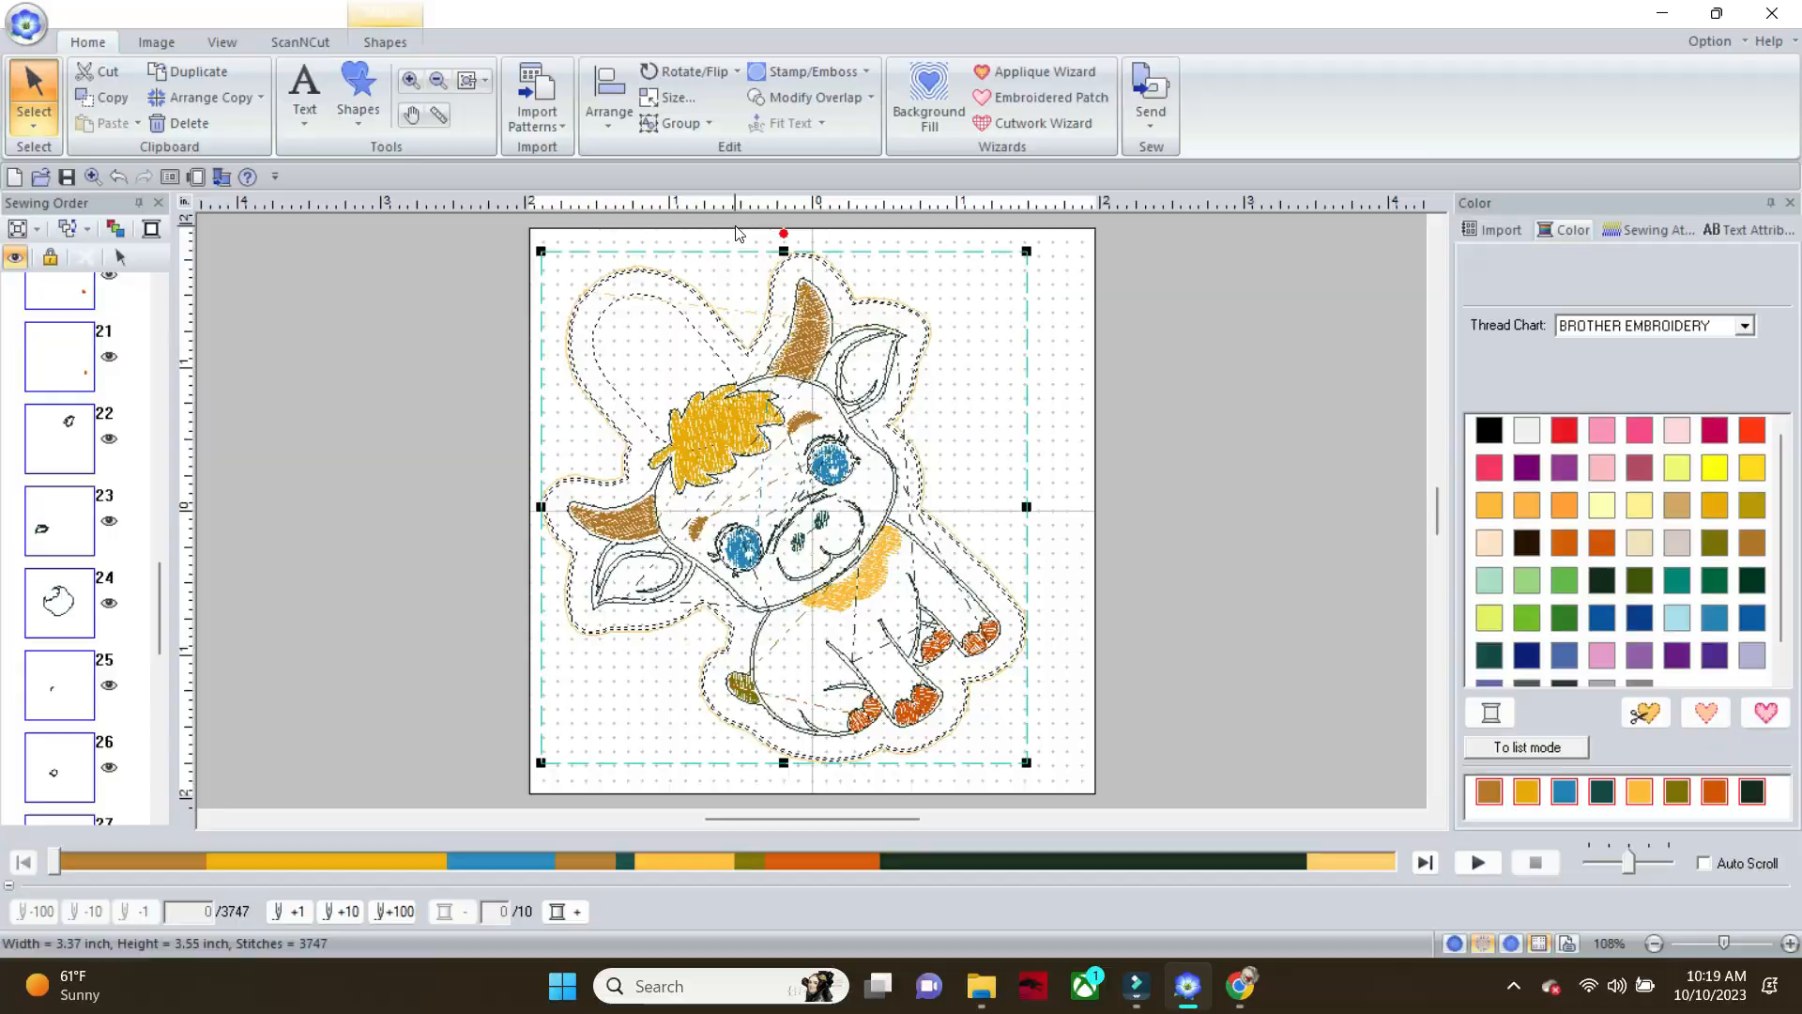